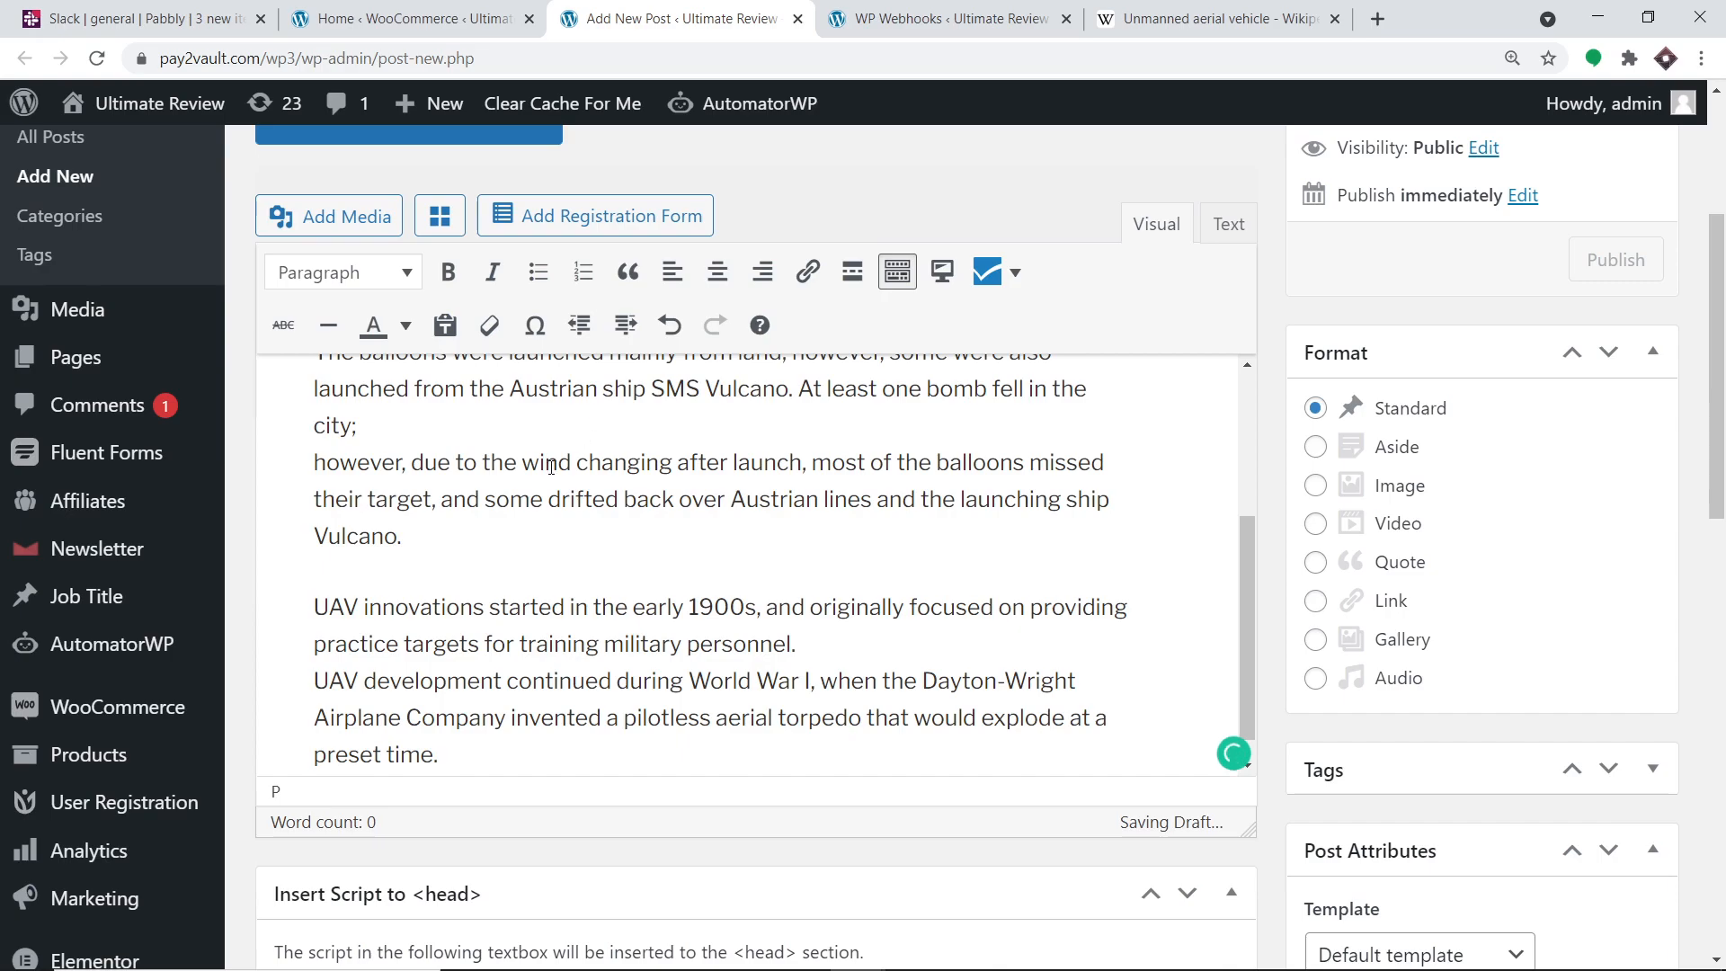
Join the post body lines beginning "UAV innovations" and "however, due to the wind" to the text before them
{"action": "left_click", "coordinate": [315, 605]}
{"action": "key", "text": "BackSpace"}
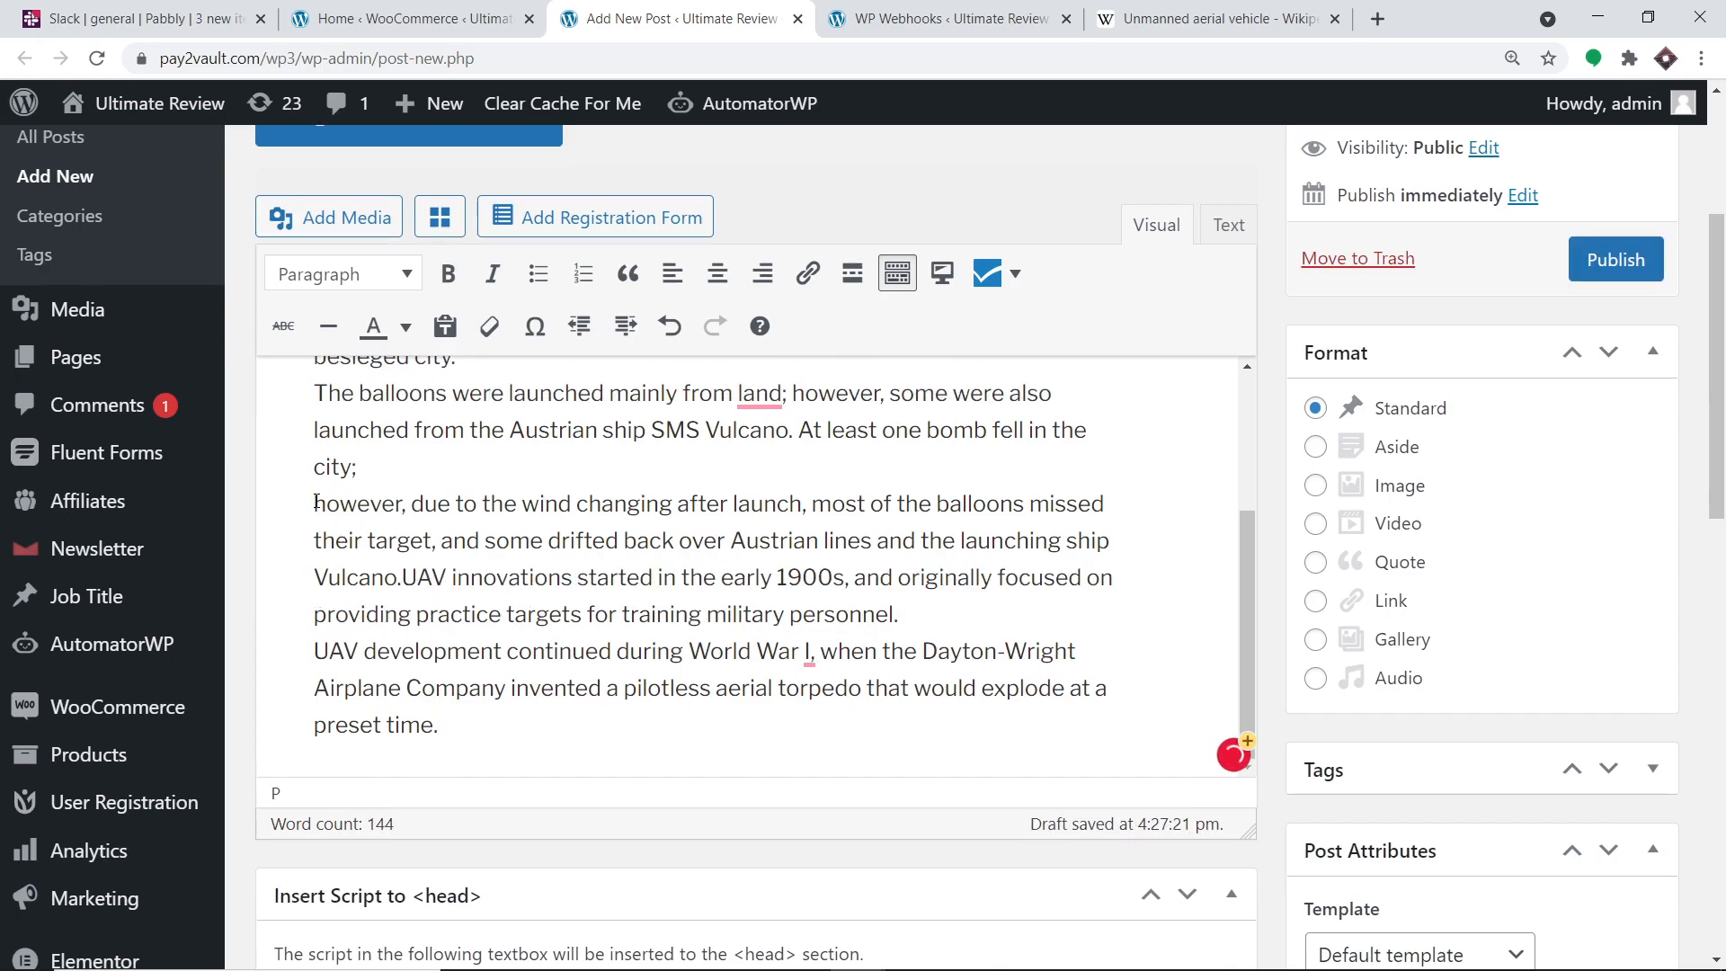
{"action": "left_click", "coordinate": [315, 503]}
{"action": "key", "text": "BackSpace"}
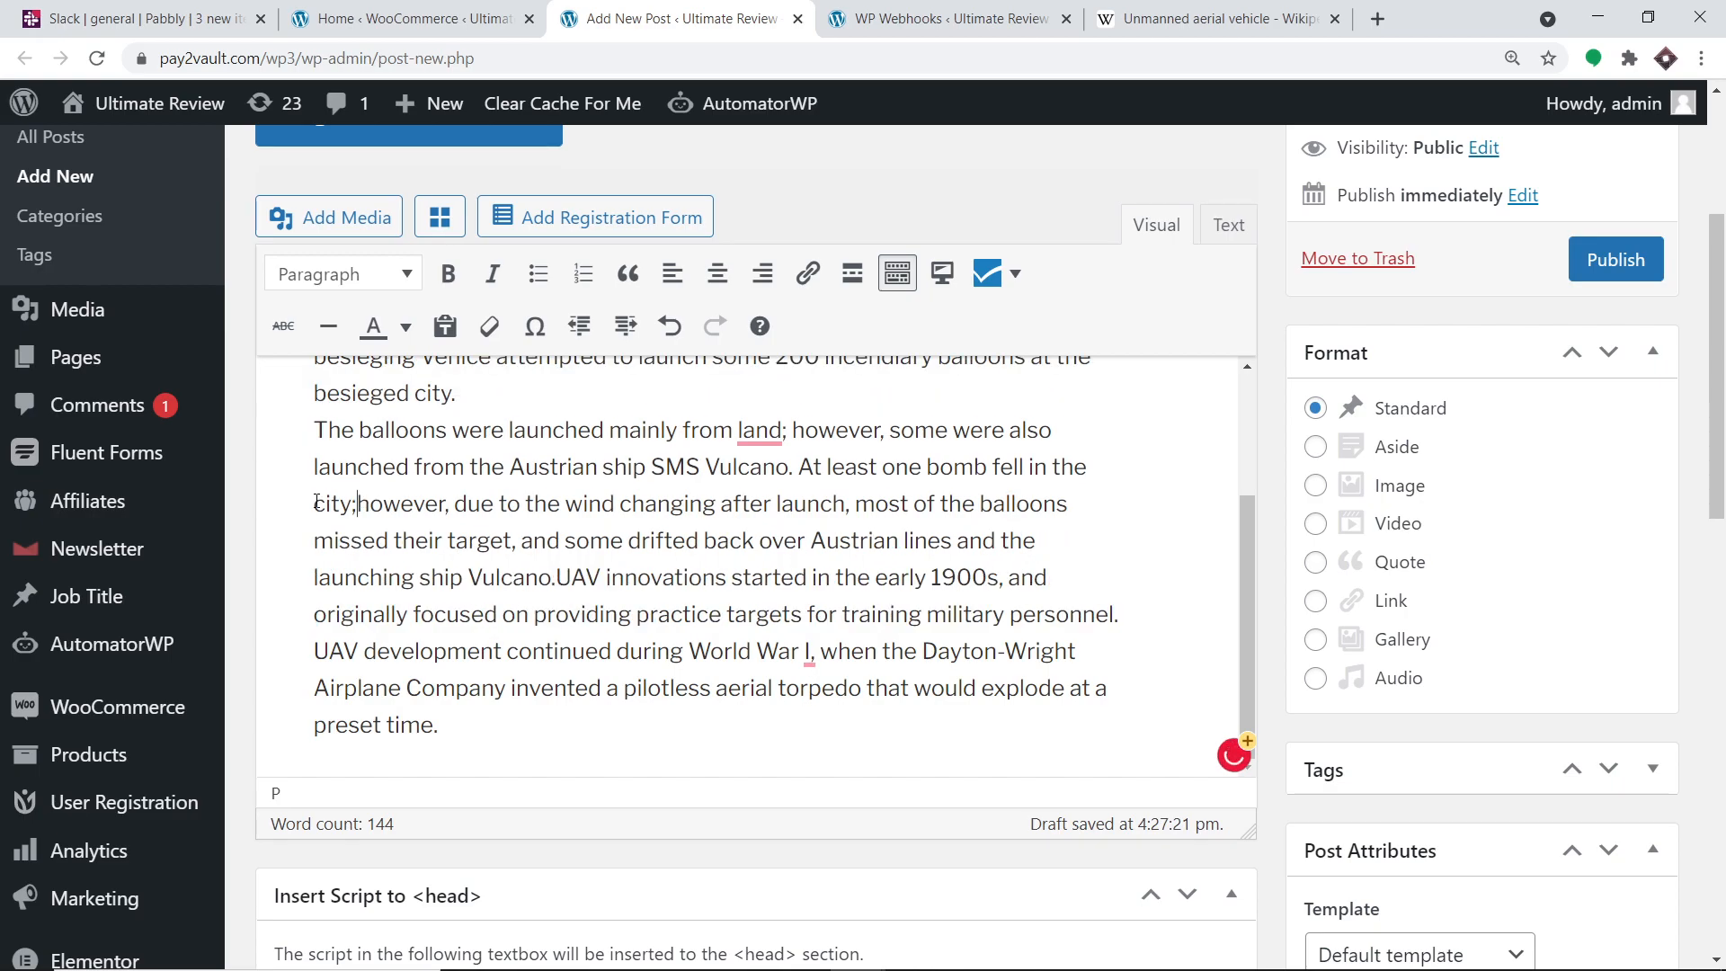
Join the lines beginning "in the first offensive use" and "The balloons were launched" to the preceding text, separated by a space
{"action": "scroll", "coordinate": [459, 488], "scroll_direction": "up", "scroll_amount": 3}
{"action": "scroll", "coordinate": [459, 488], "scroll_direction": "up", "scroll_amount": 1}
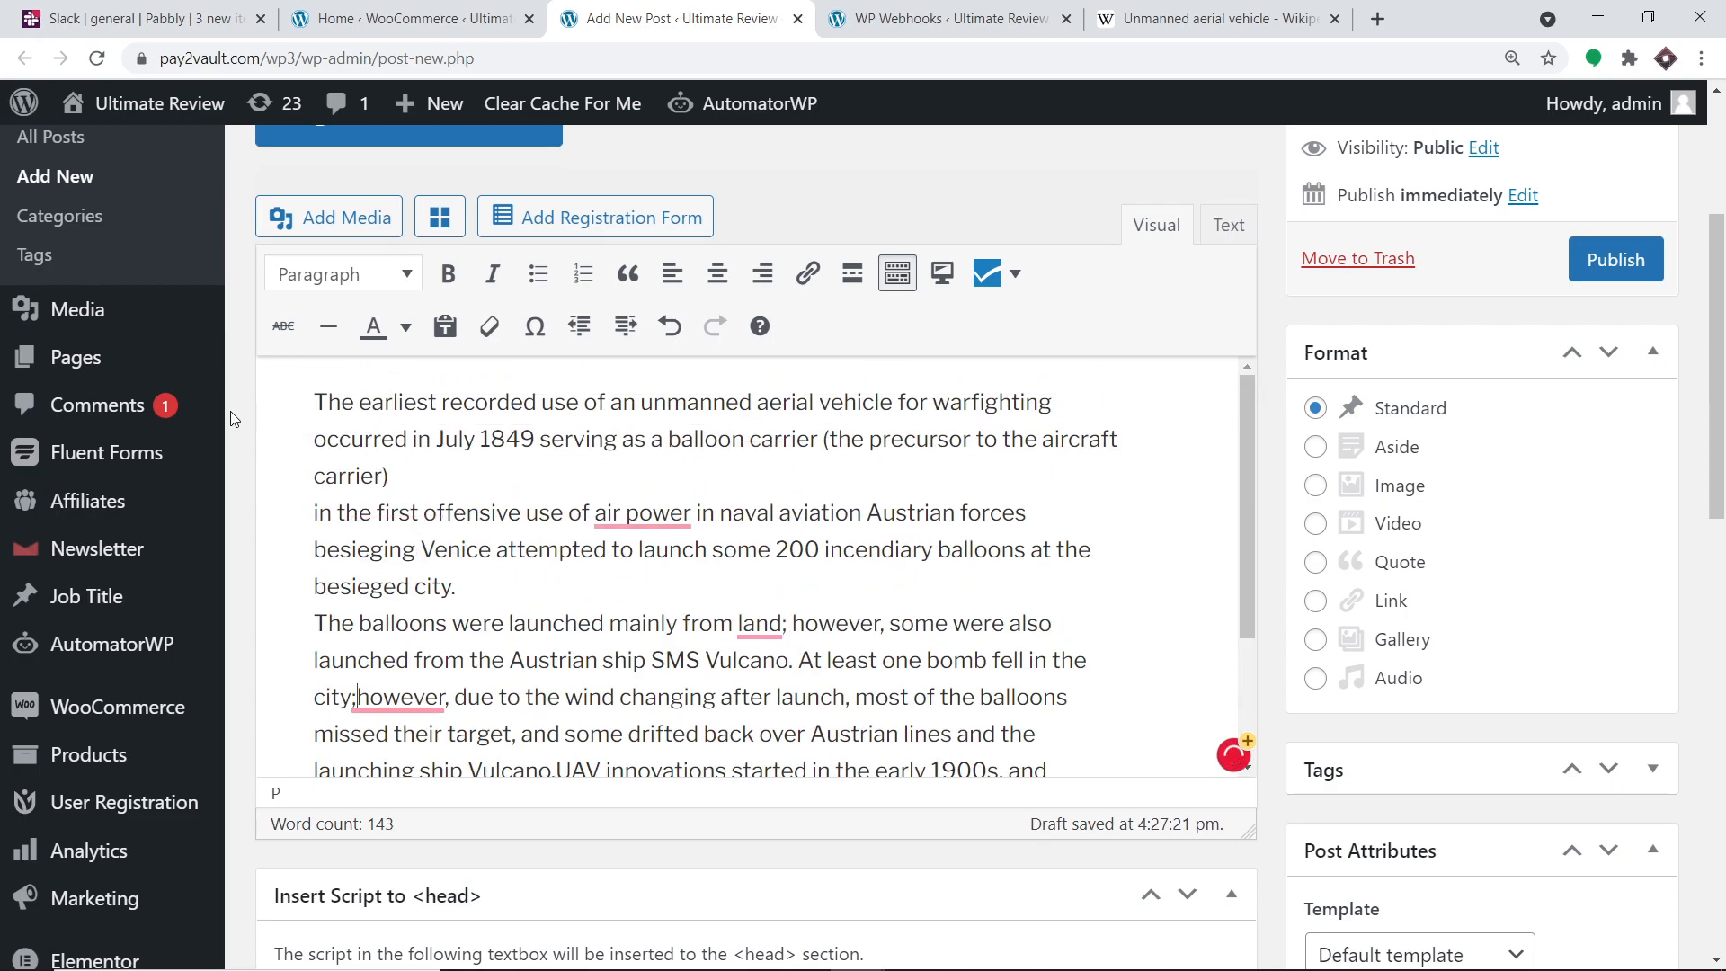
{"action": "scroll", "coordinate": [270, 503], "scroll_direction": "up", "scroll_amount": 2}
{"action": "left_click", "coordinate": [298, 610]}
{"action": "key", "text": "BackSpace"}
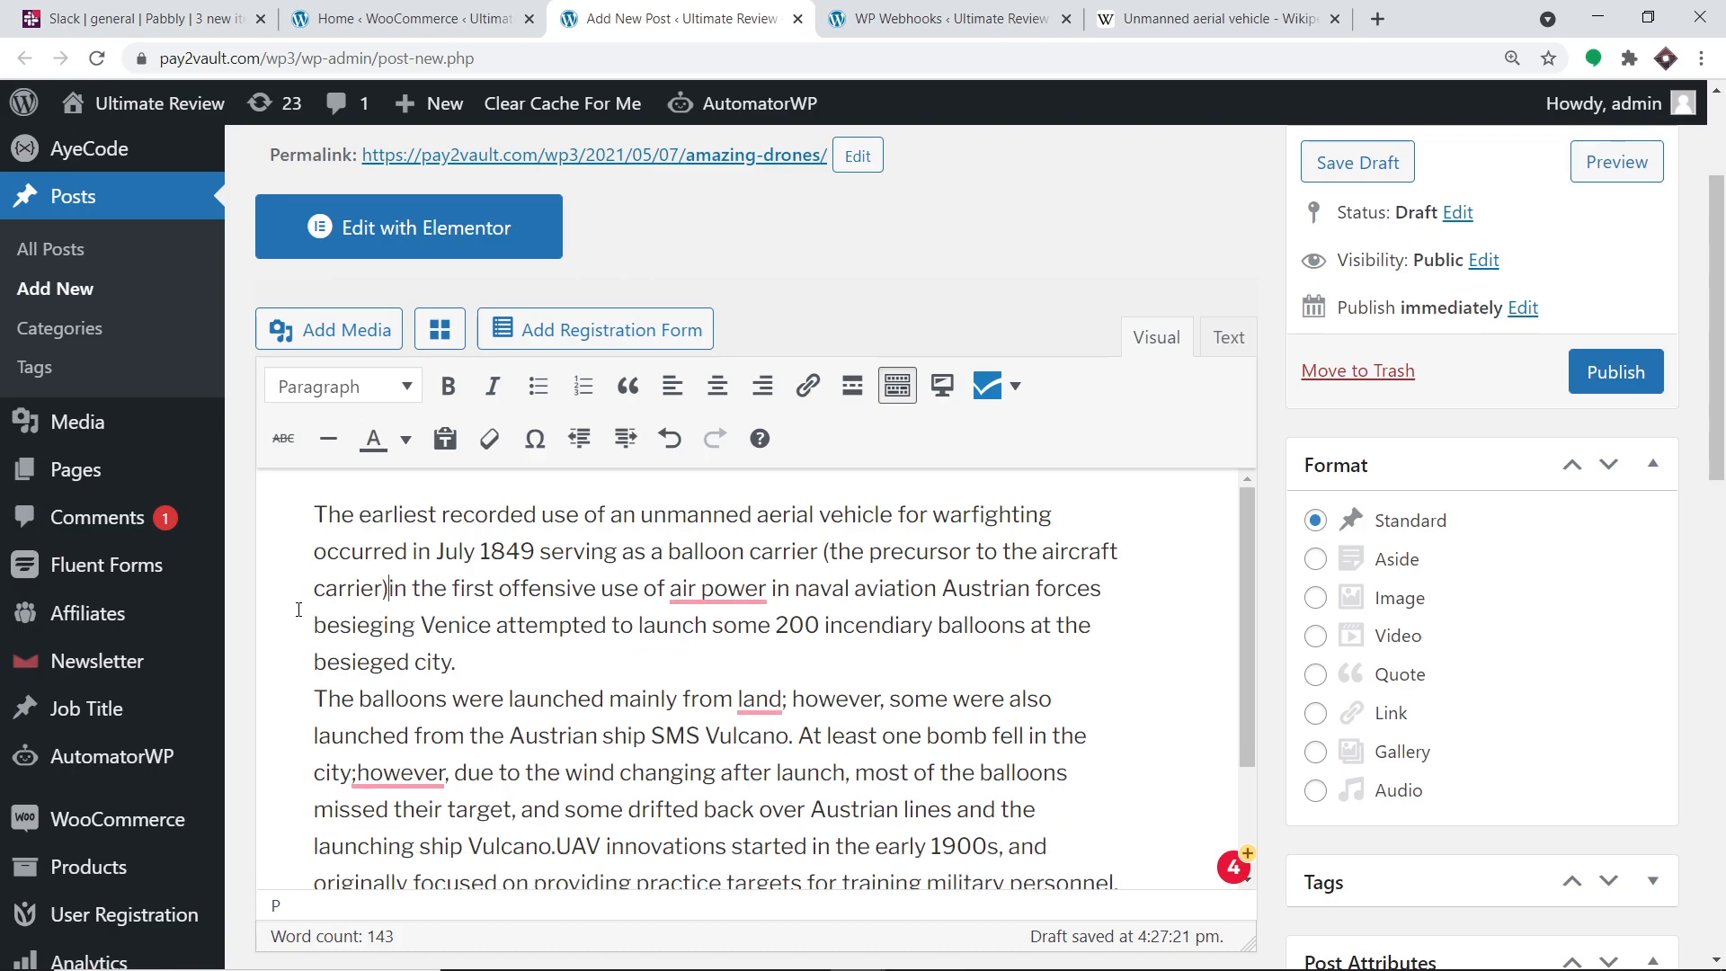
{"action": "left_click", "coordinate": [310, 698]}
{"action": "key", "text": "BackSpace"}
{"action": "type", "text": "."}
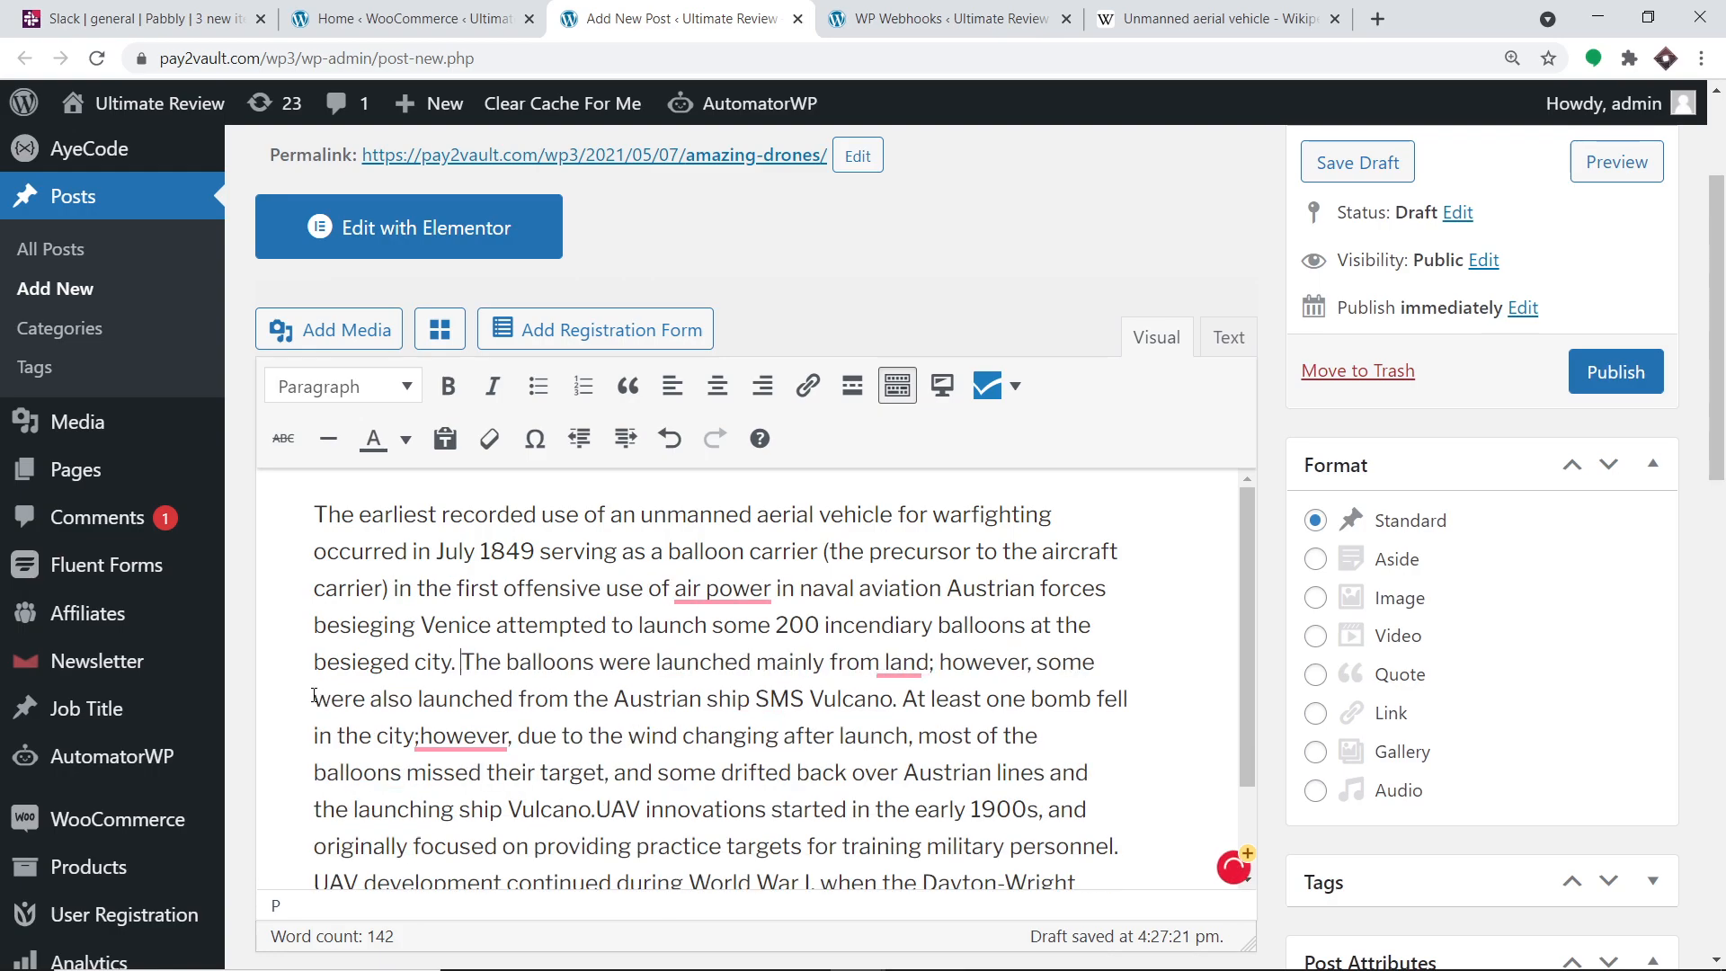
Set the drone.png picture from the media library as the post's featured image
{"action": "scroll", "coordinate": [875, 498], "scroll_direction": "down", "scroll_amount": 5}
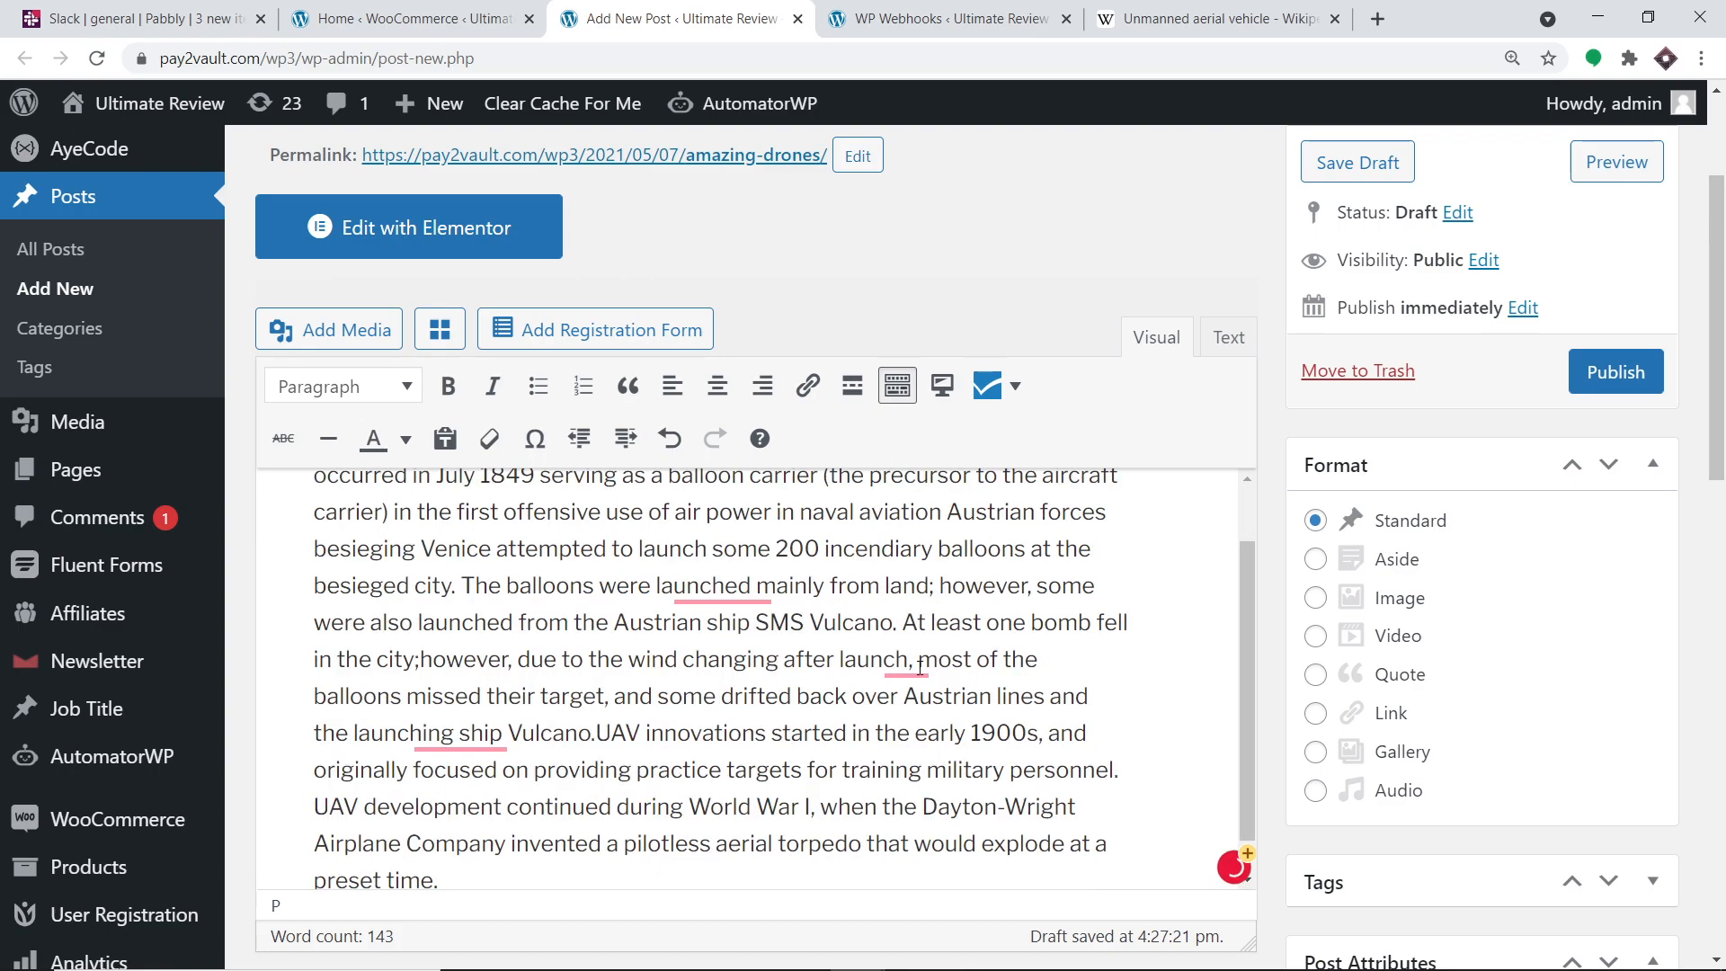
{"action": "scroll", "coordinate": [1110, 602], "scroll_direction": "down", "scroll_amount": 6}
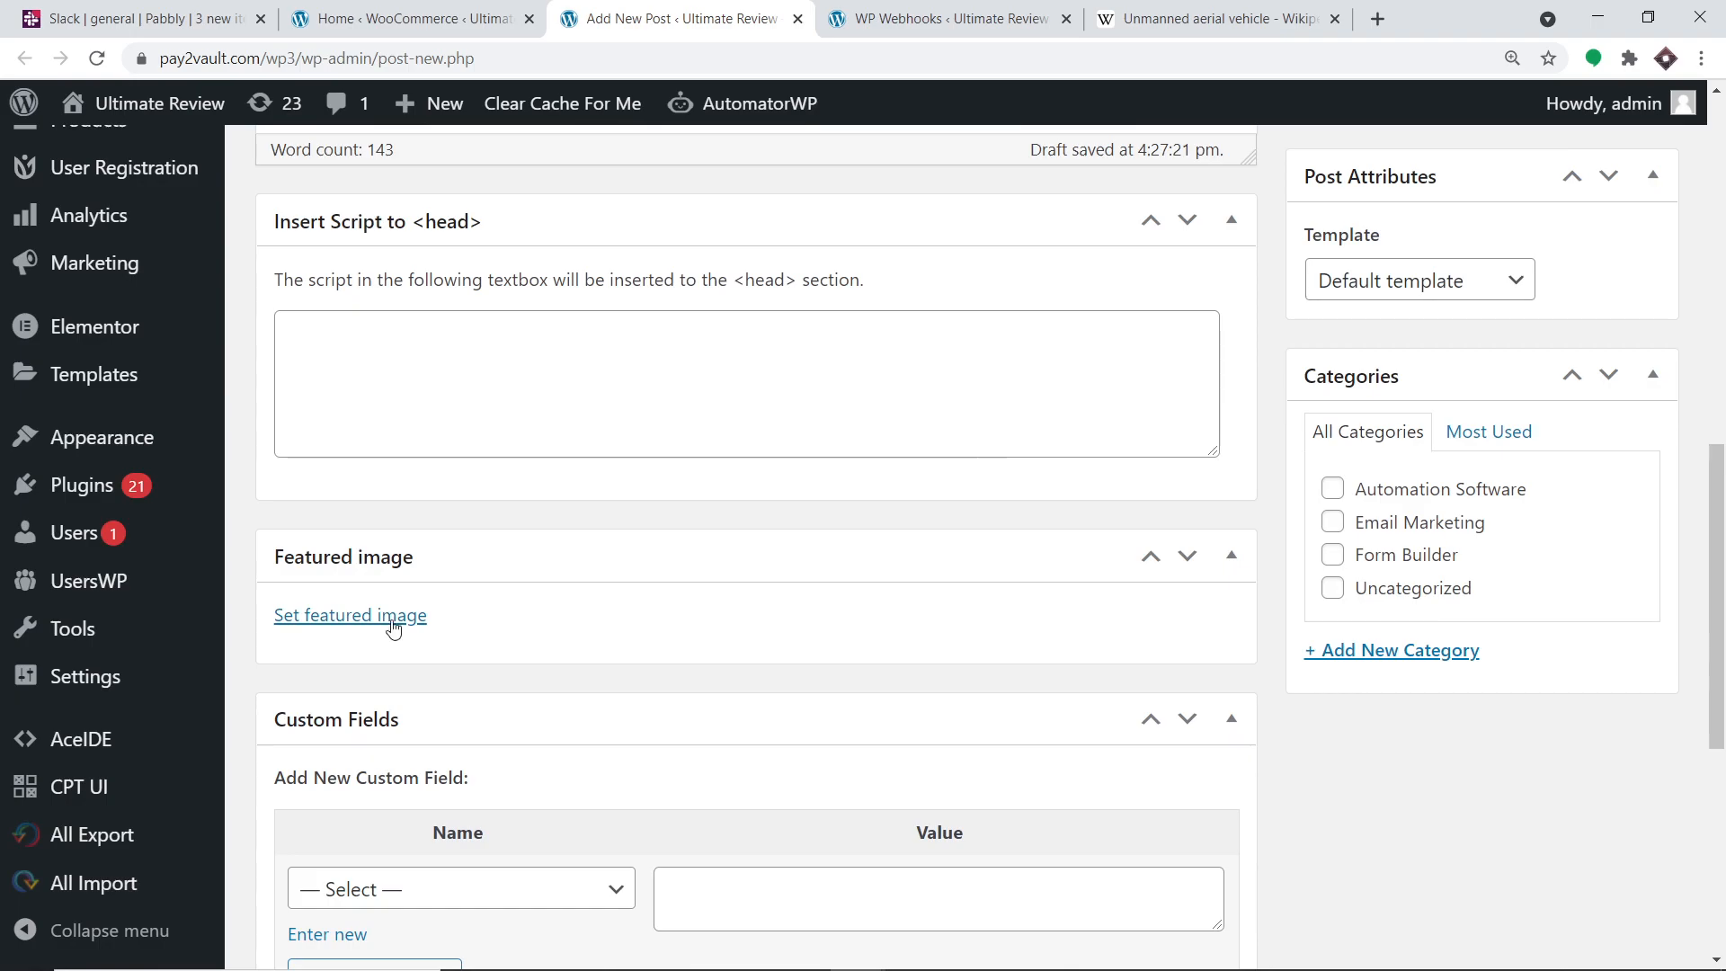
{"action": "left_click", "coordinate": [391, 620]}
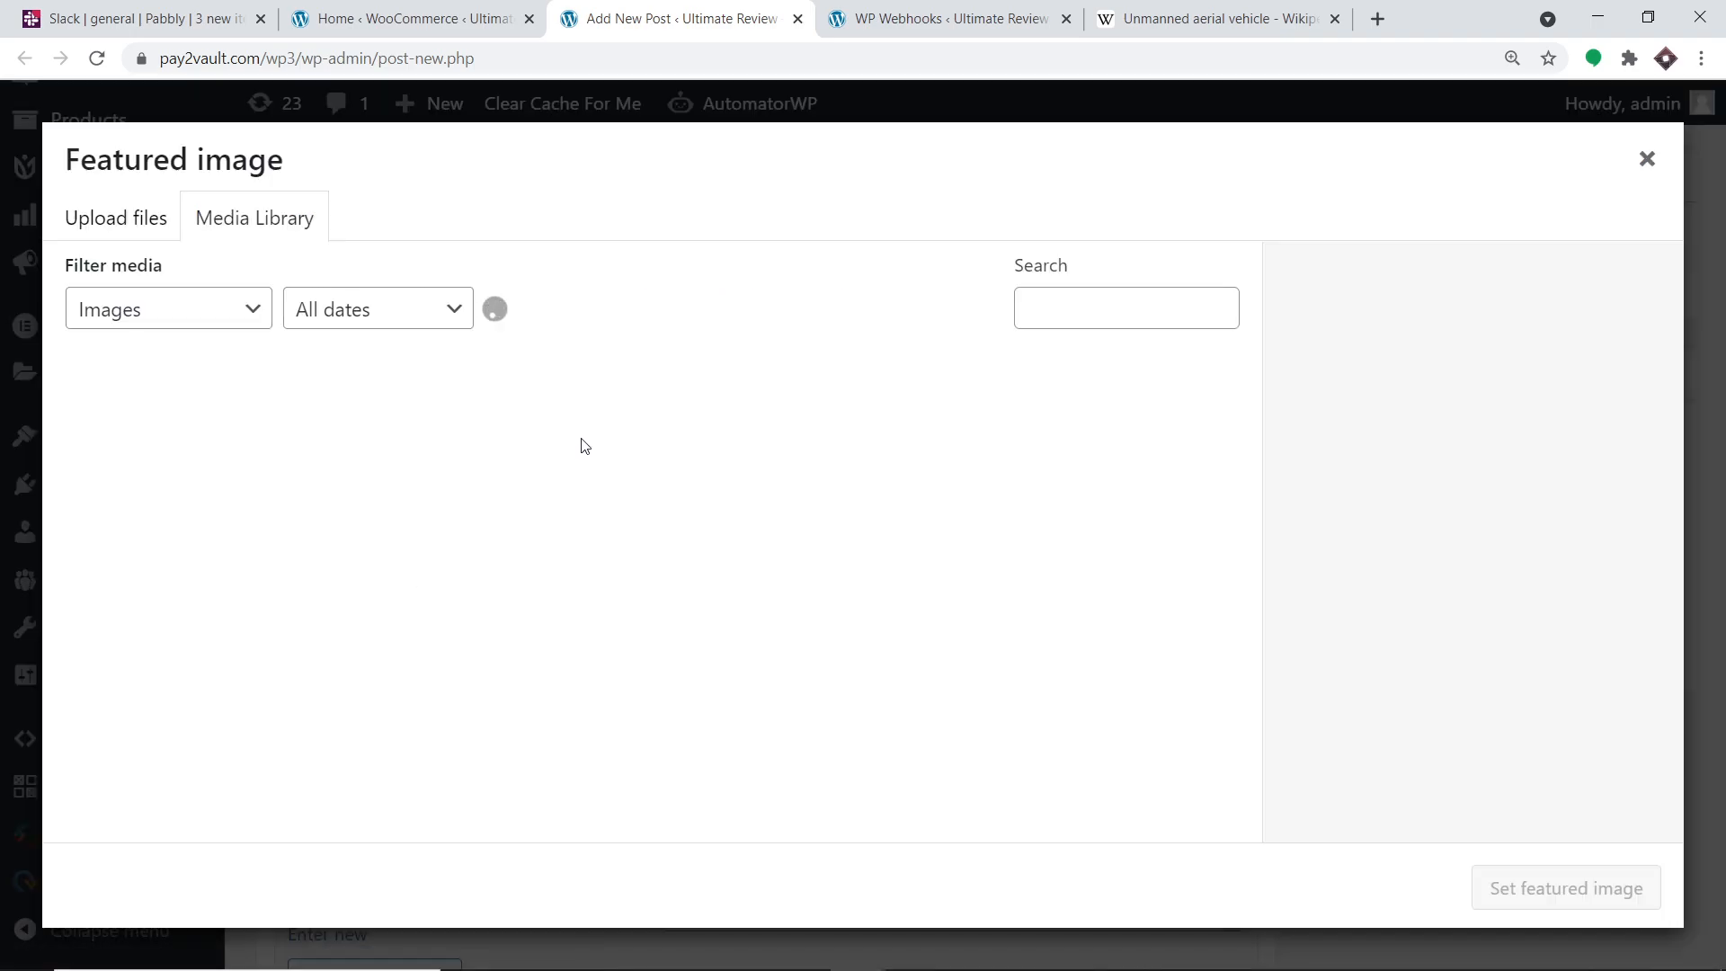
{"action": "scroll", "coordinate": [601, 431], "scroll_direction": "down", "scroll_amount": 1}
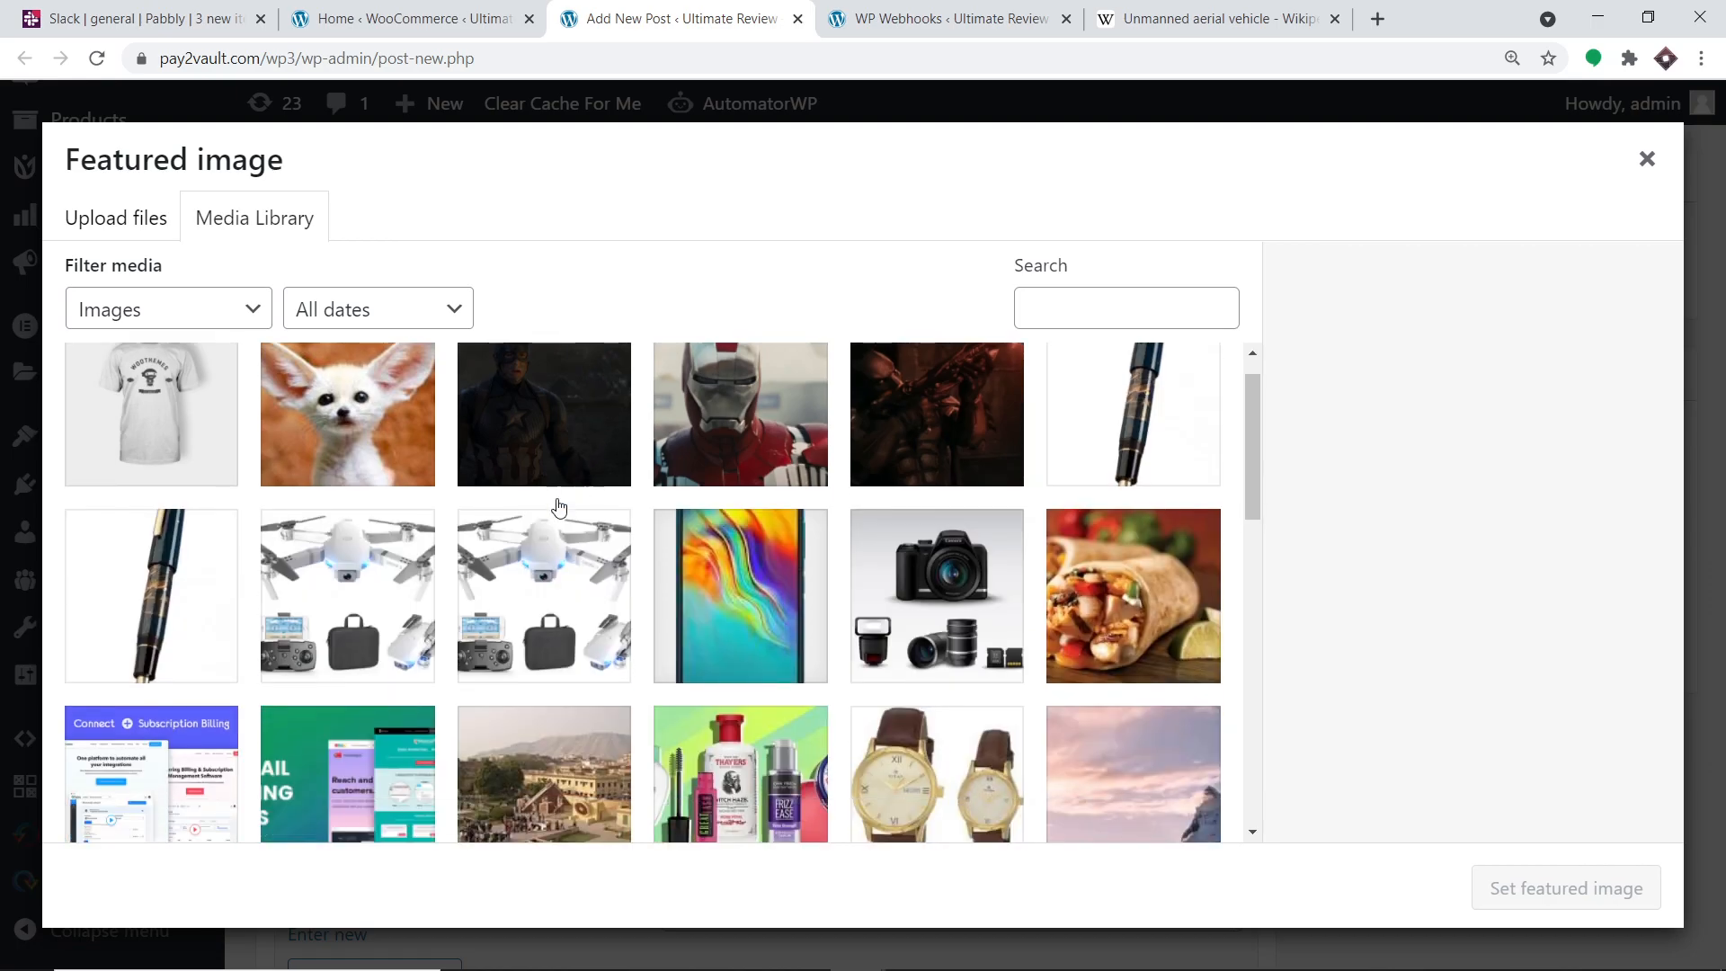
{"action": "left_click", "coordinate": [540, 526]}
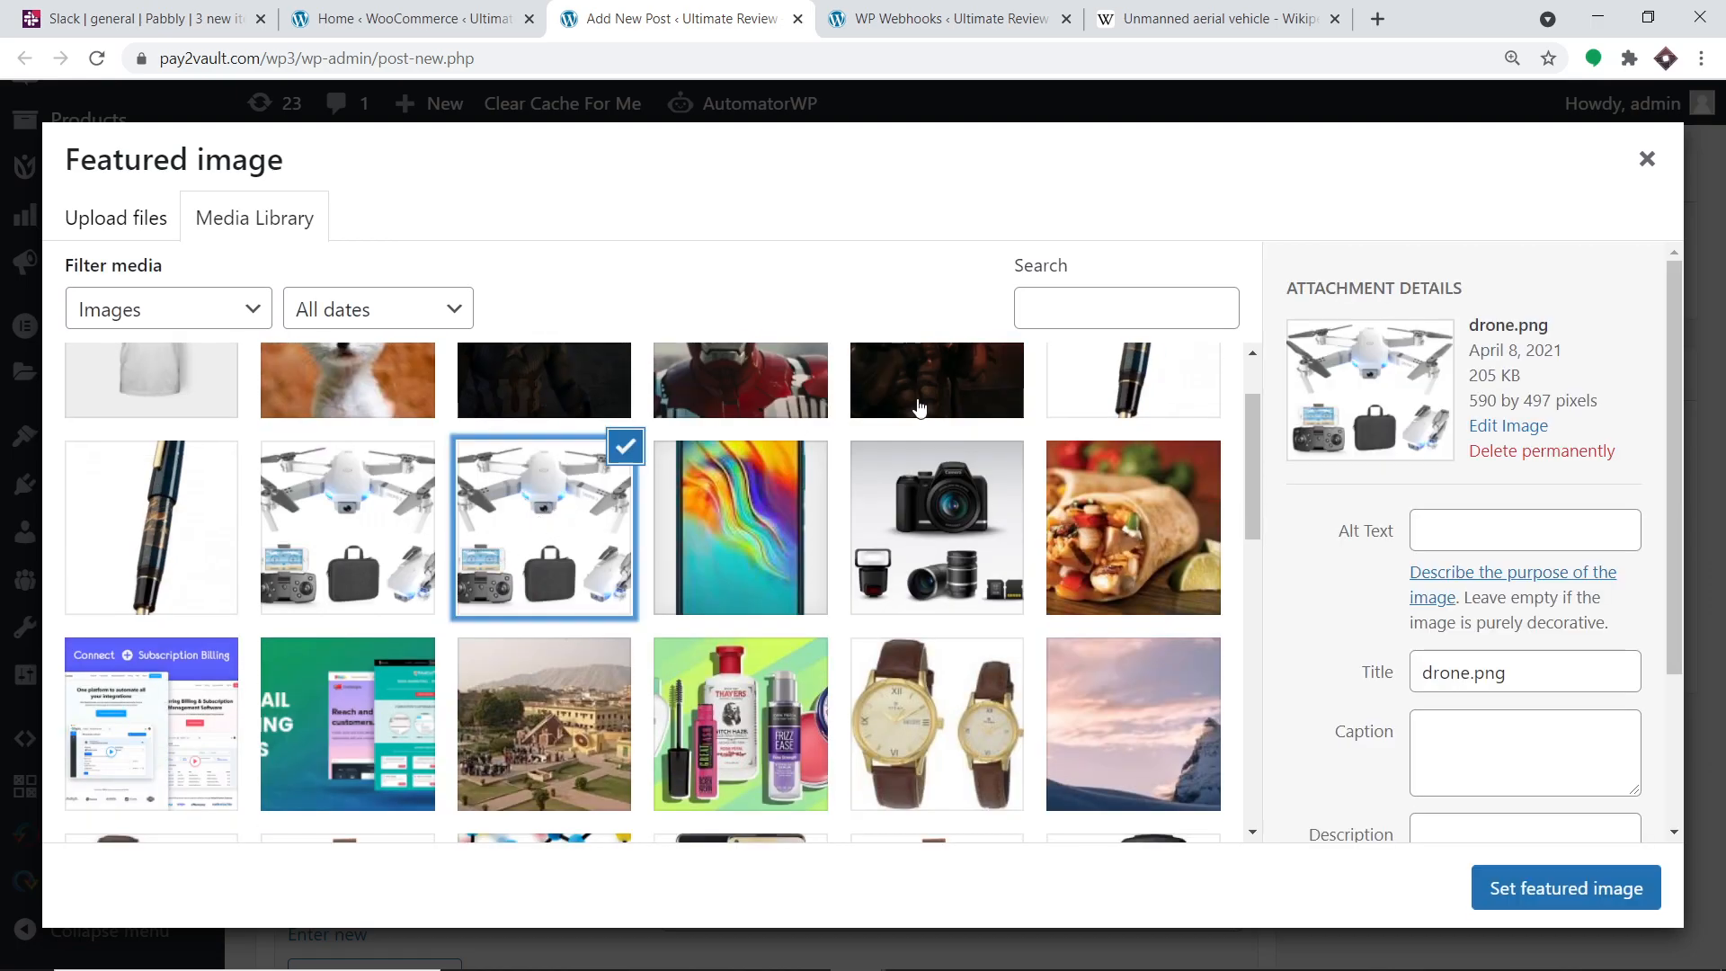
{"action": "left_click", "coordinate": [1566, 890]}
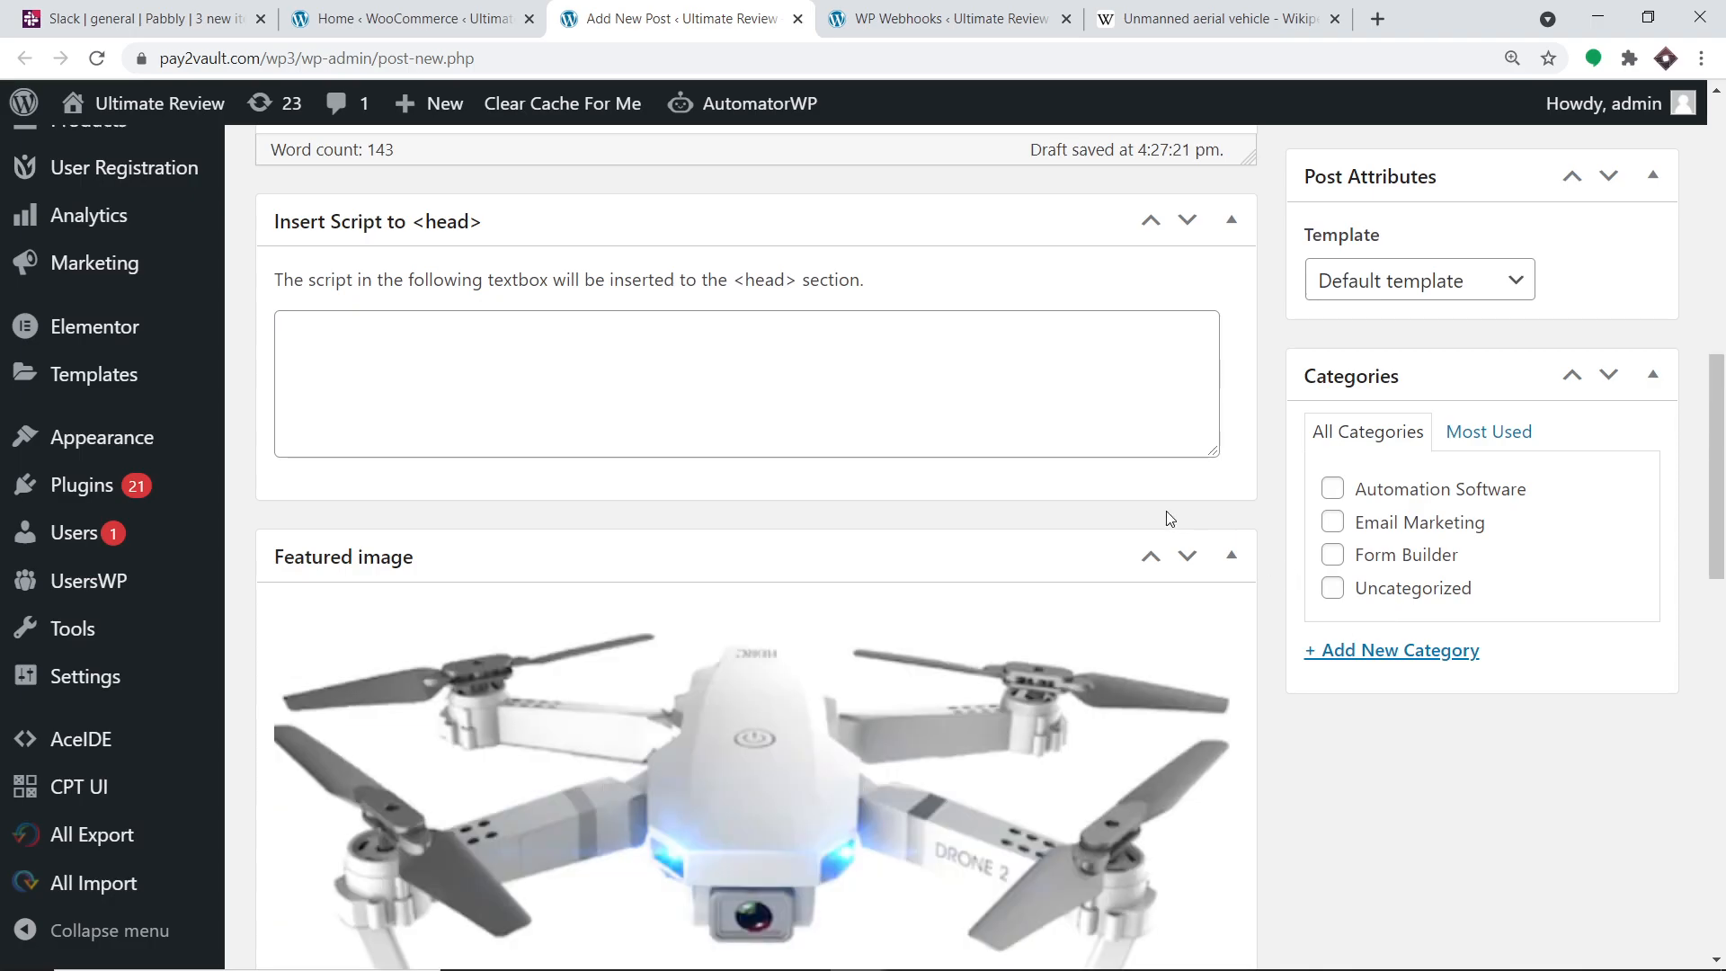
Publish the AMAZING DRONES post
{"action": "scroll", "coordinate": [1182, 519], "scroll_direction": "down", "scroll_amount": 3}
{"action": "scroll", "coordinate": [1173, 508], "scroll_direction": "up", "scroll_amount": 6}
{"action": "scroll", "coordinate": [1078, 485], "scroll_direction": "up", "scroll_amount": 5}
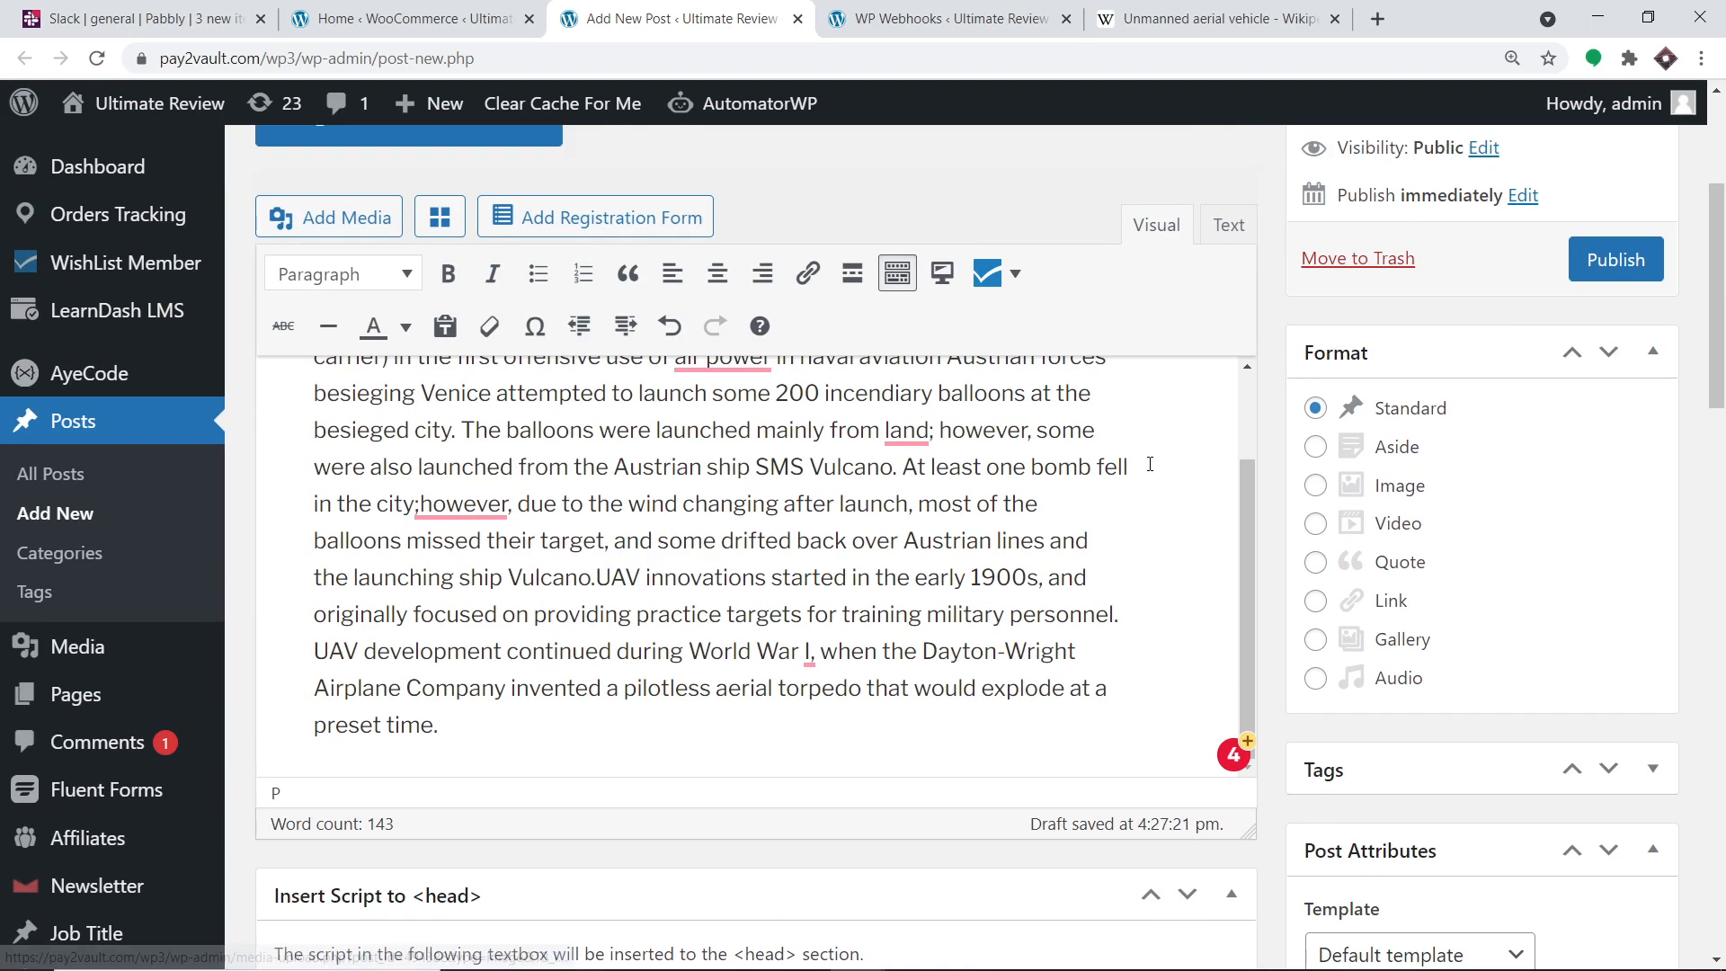
{"action": "scroll", "coordinate": [978, 434], "scroll_direction": "up", "scroll_amount": 4}
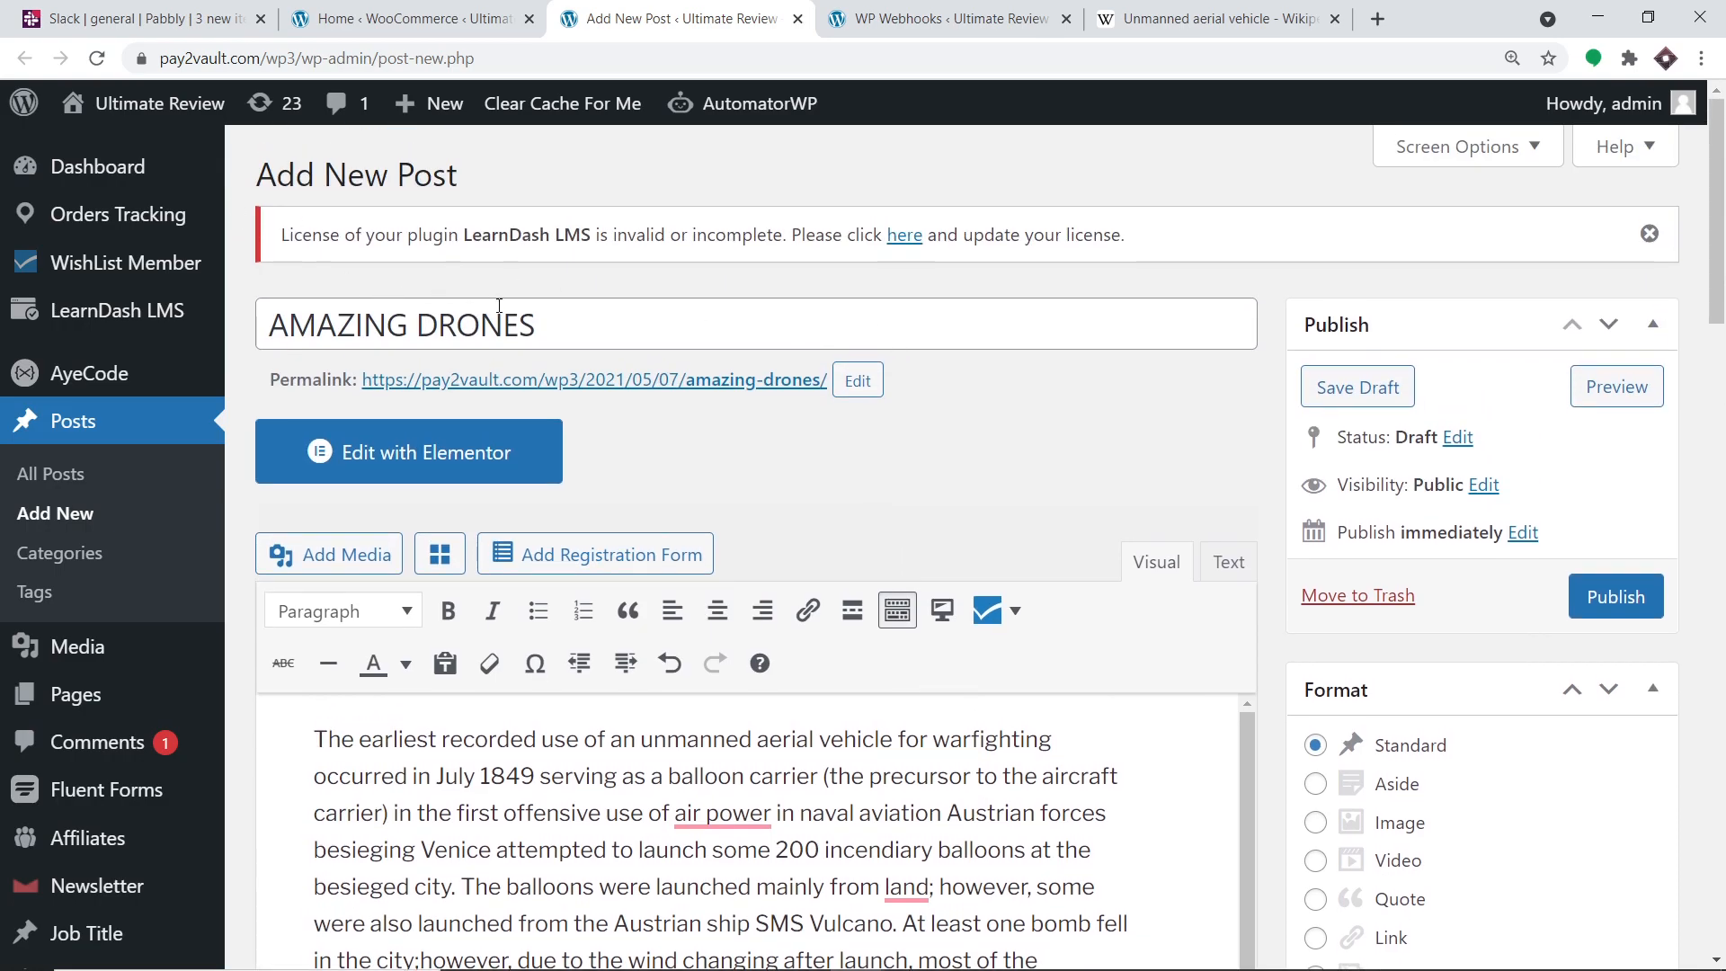
{"action": "left_click", "coordinate": [1629, 596]}
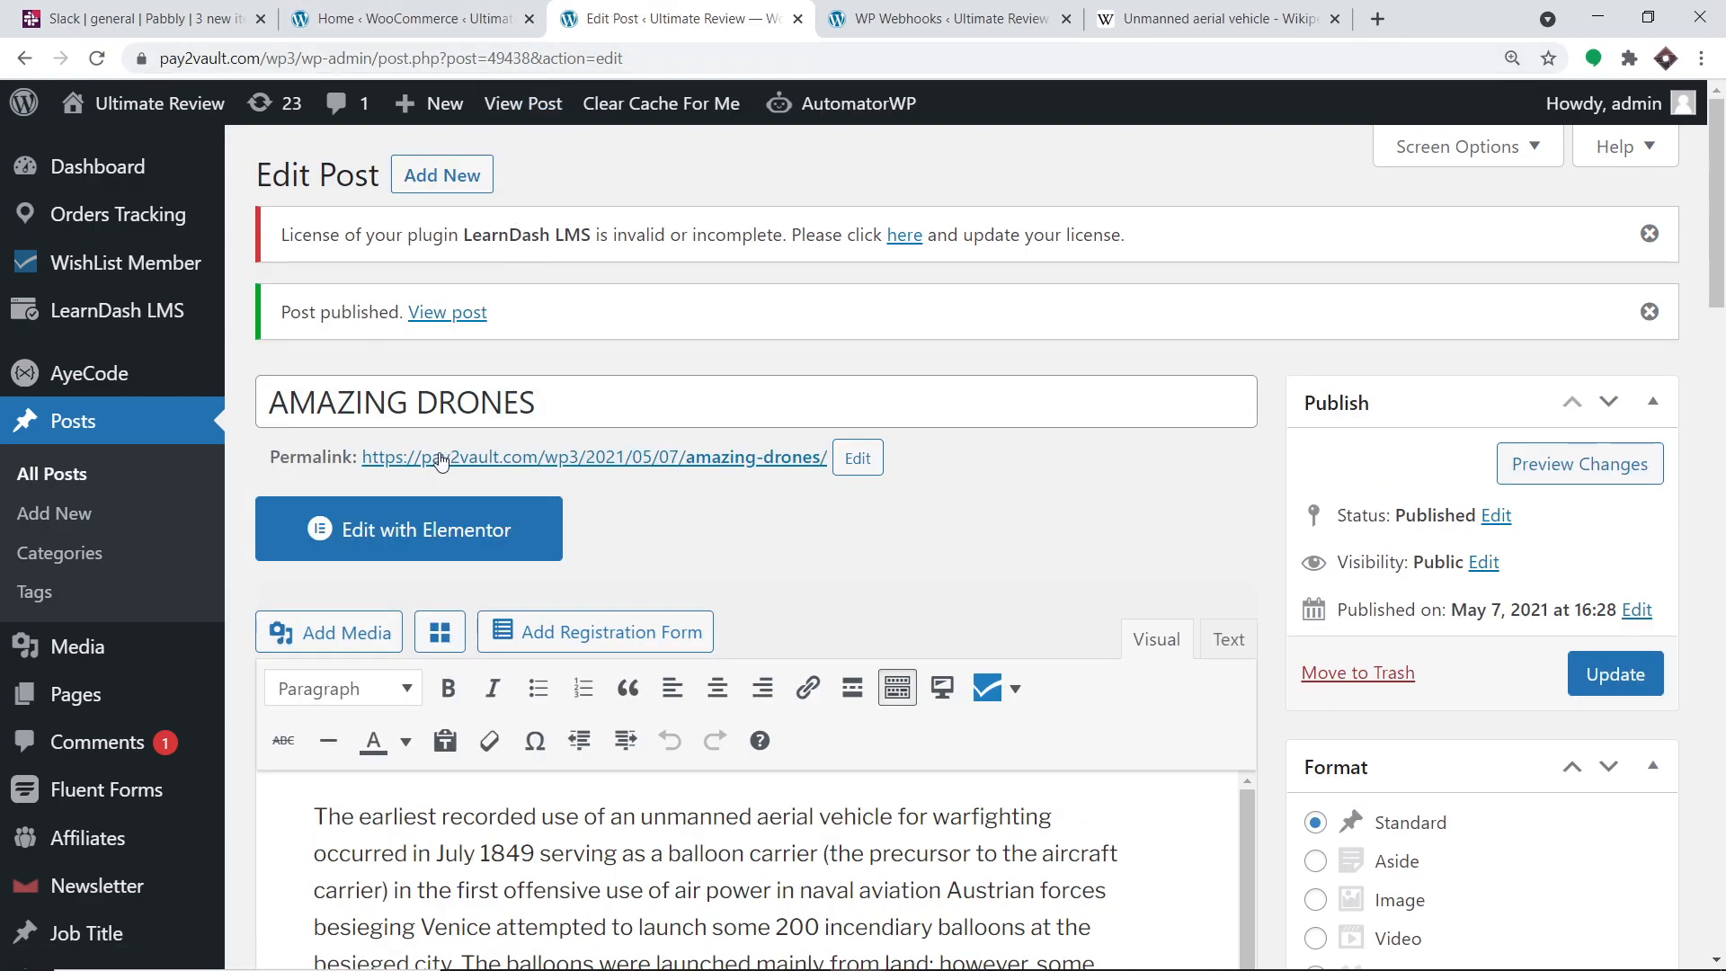
Switch to Slack, check the AMAZING DRONES message in #general, and open its amazing-drones post link
{"action": "left_click", "coordinate": [191, 10]}
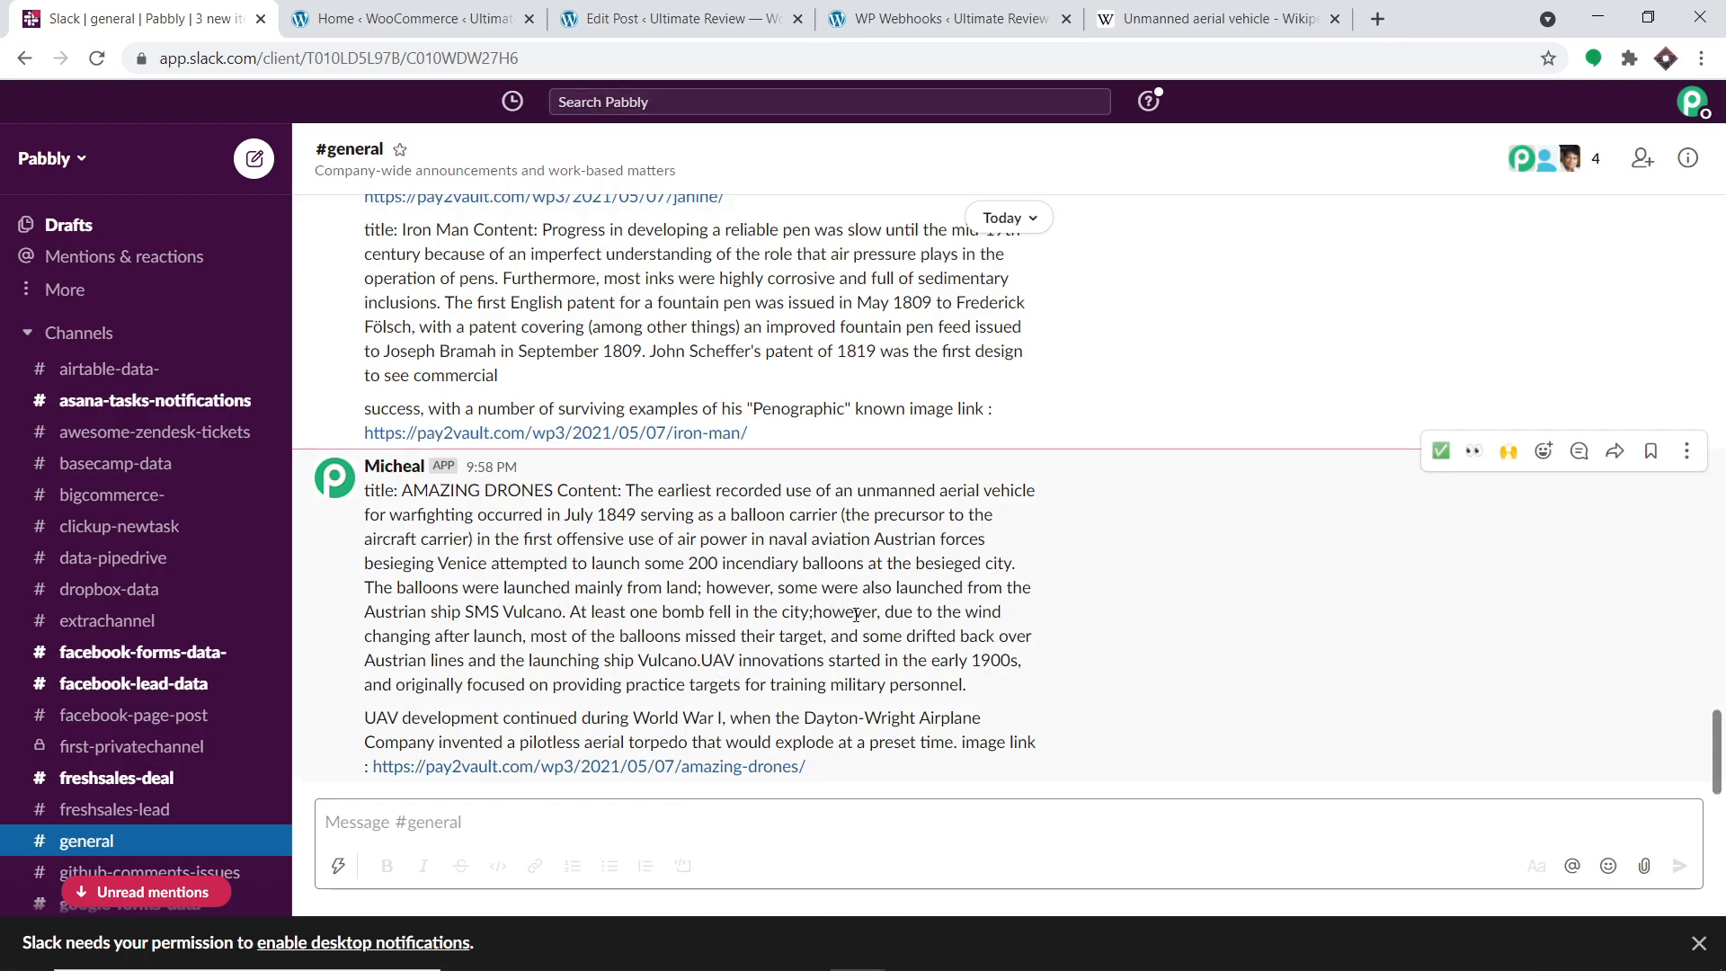
{"action": "left_click", "coordinate": [662, 768]}
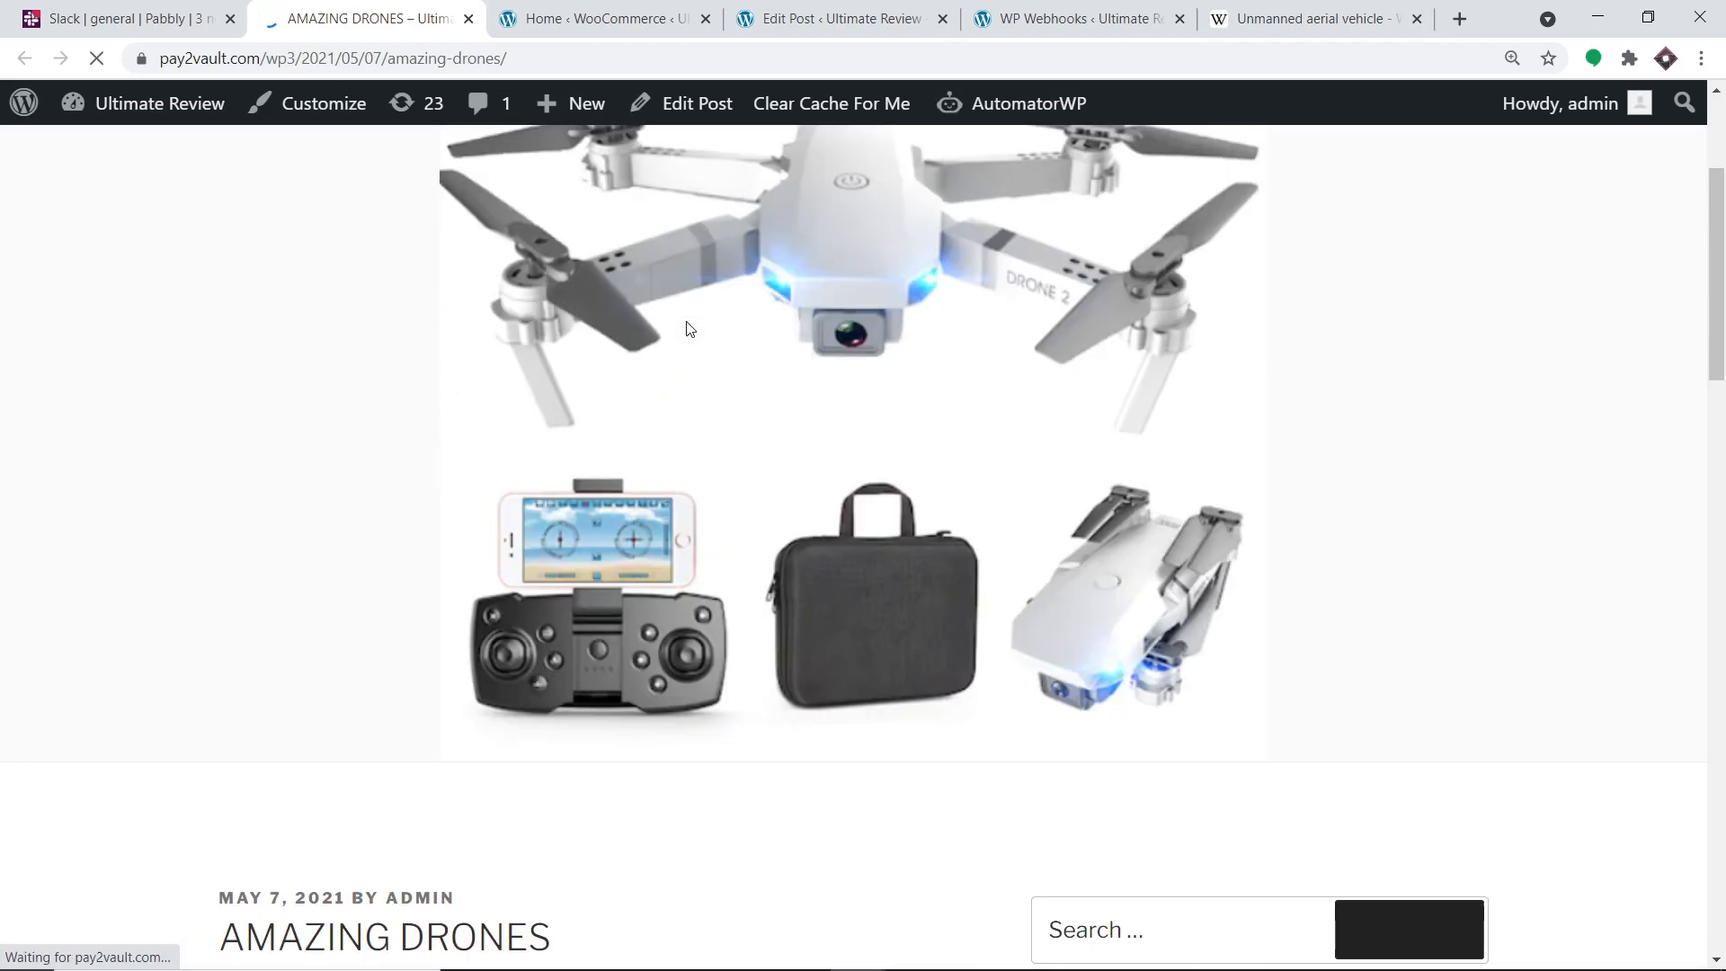
Close the Wikipedia page on unmanned aerial vehicles and open pabbly.com in a new browser tab
{"action": "left_click", "coordinate": [620, 9]}
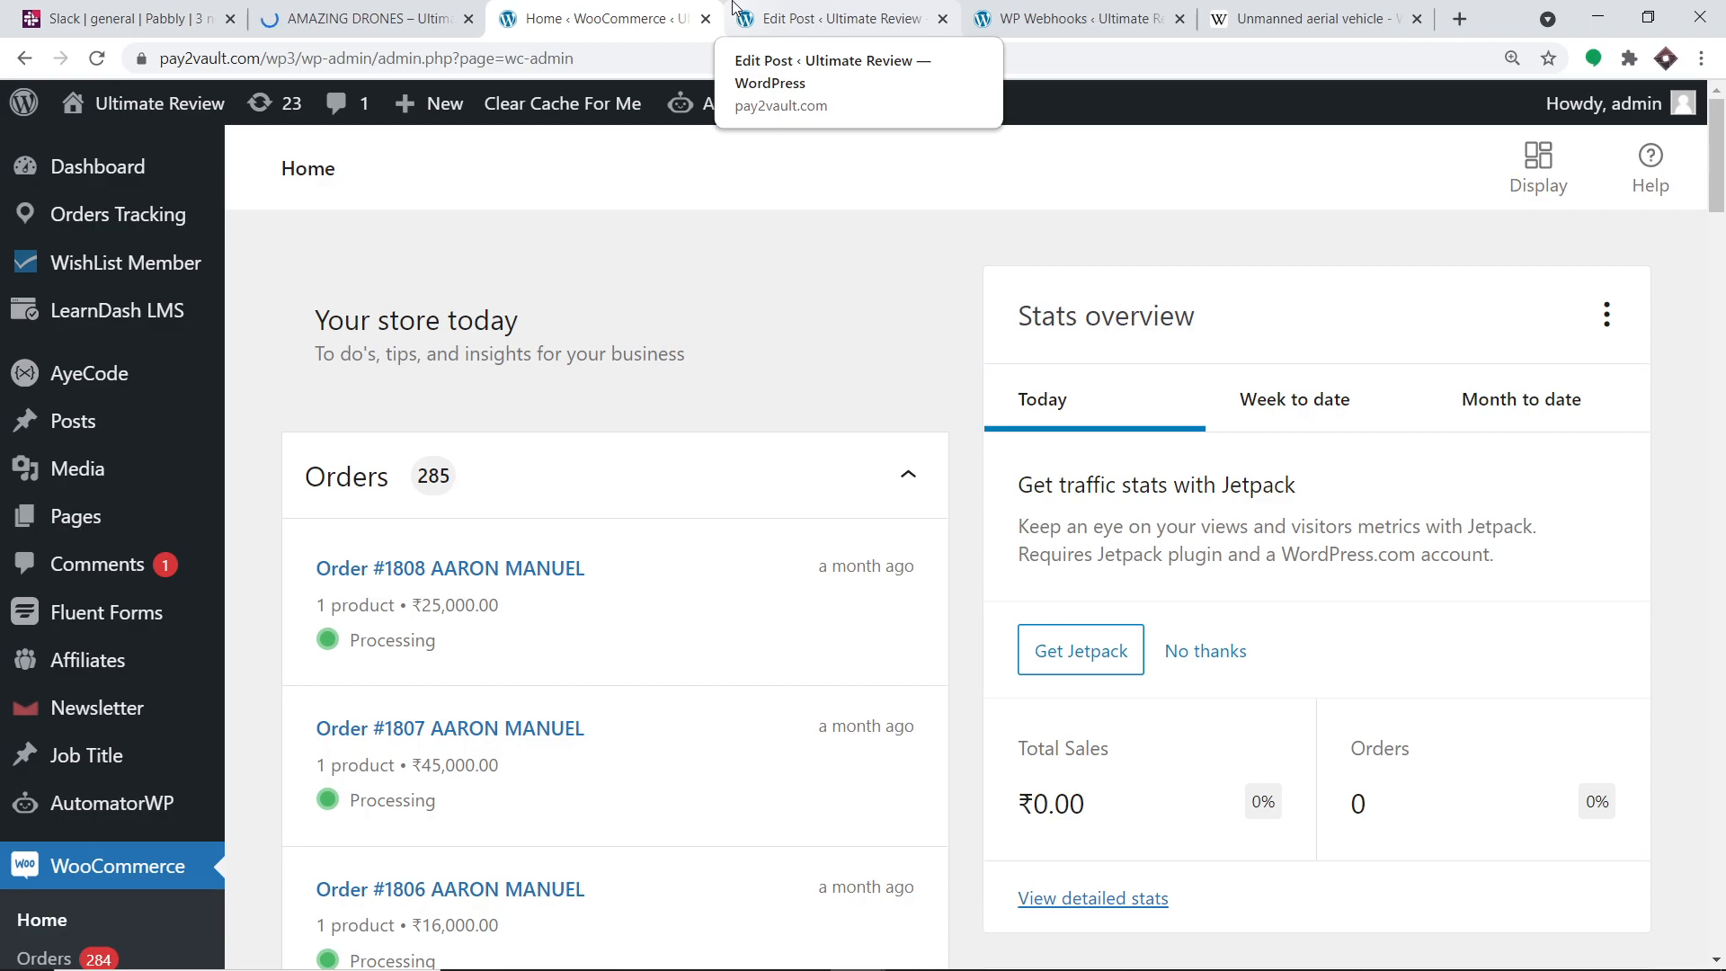
{"action": "left_click", "coordinate": [1416, 21]}
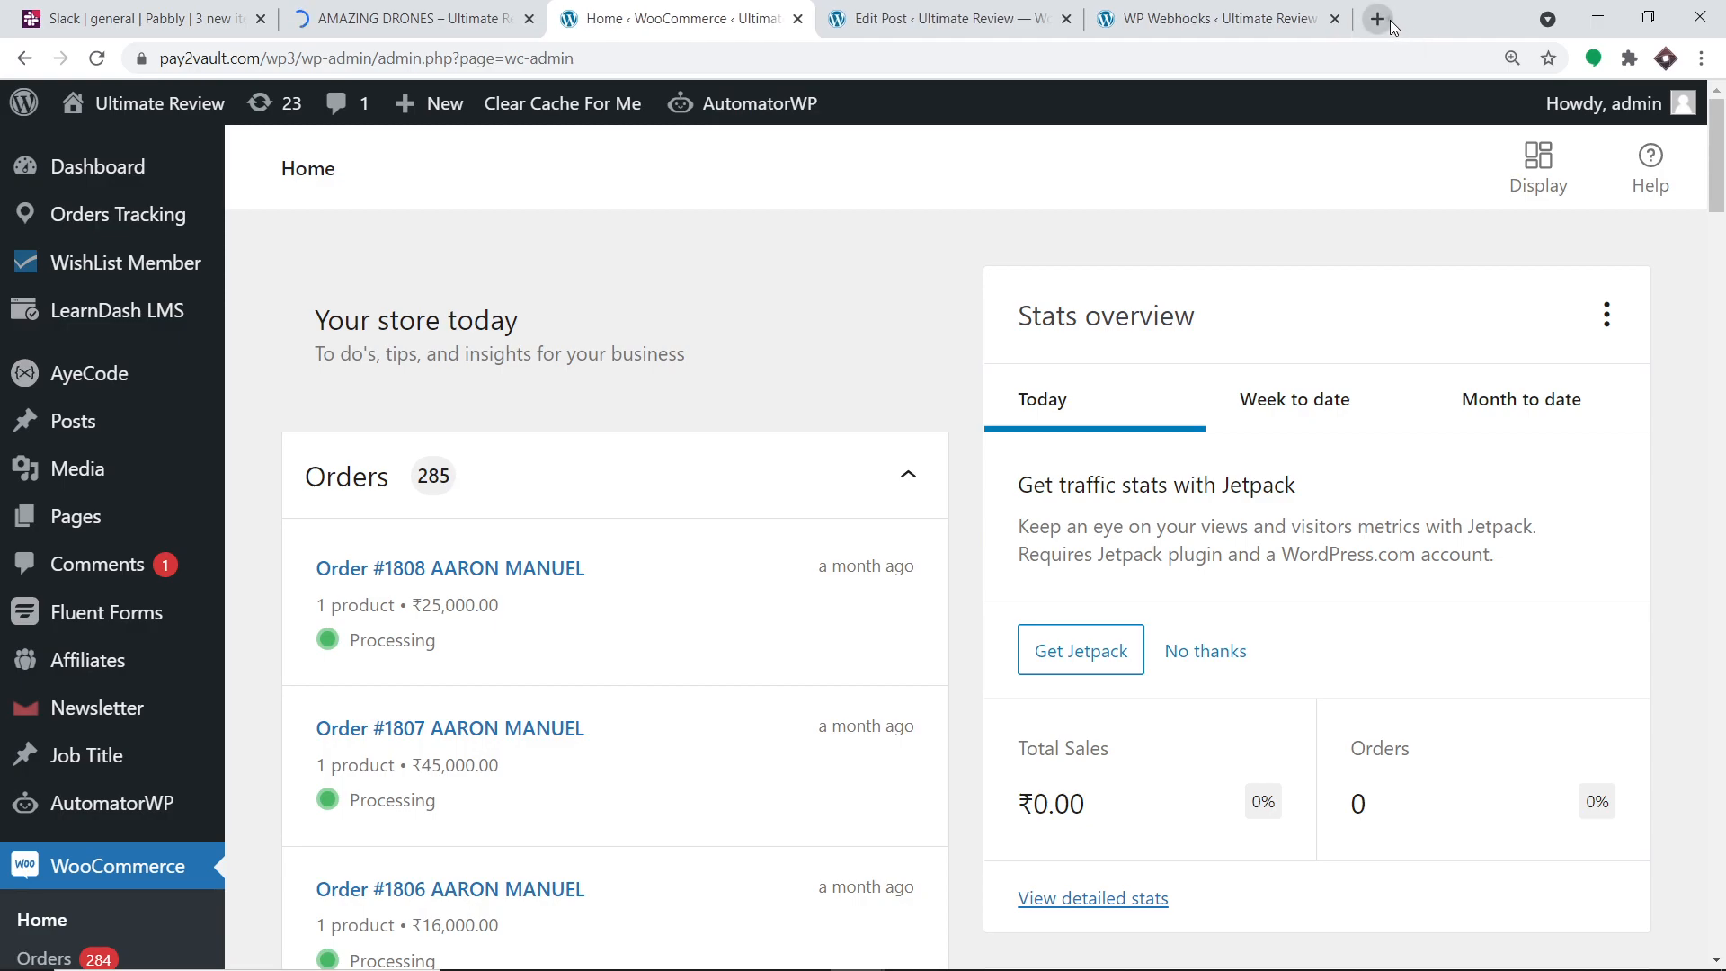
{"action": "left_click", "coordinate": [1389, 24]}
{"action": "type", "text": "p"}
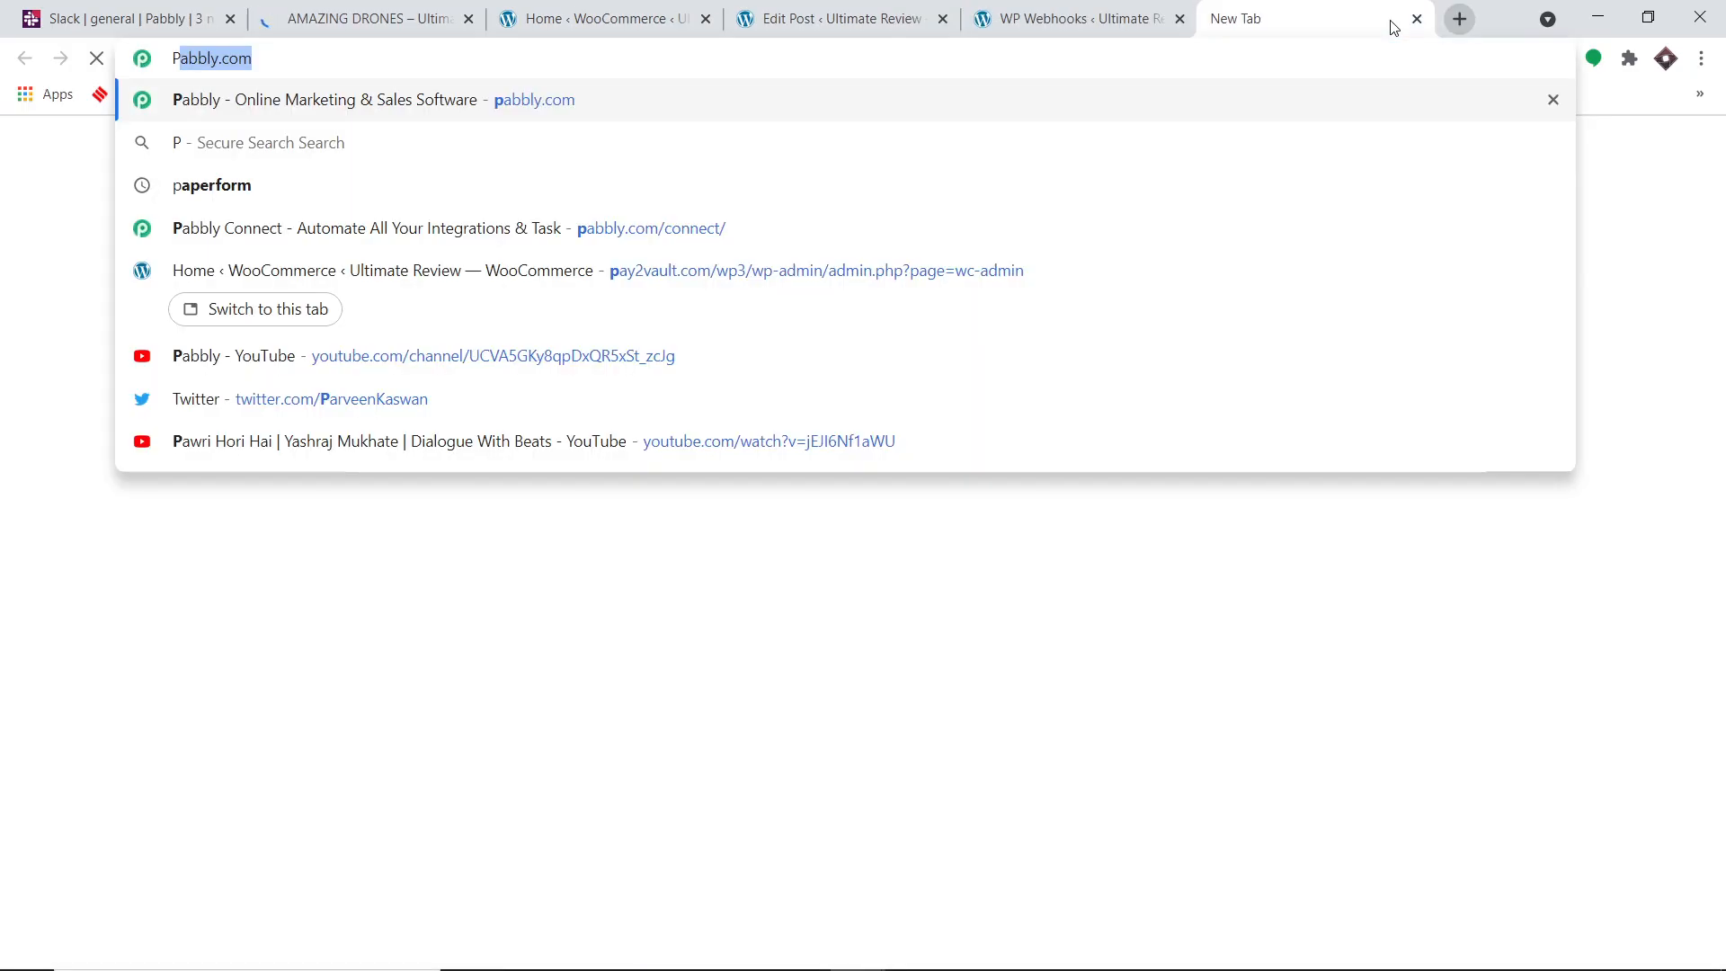
{"action": "key", "text": "Return"}
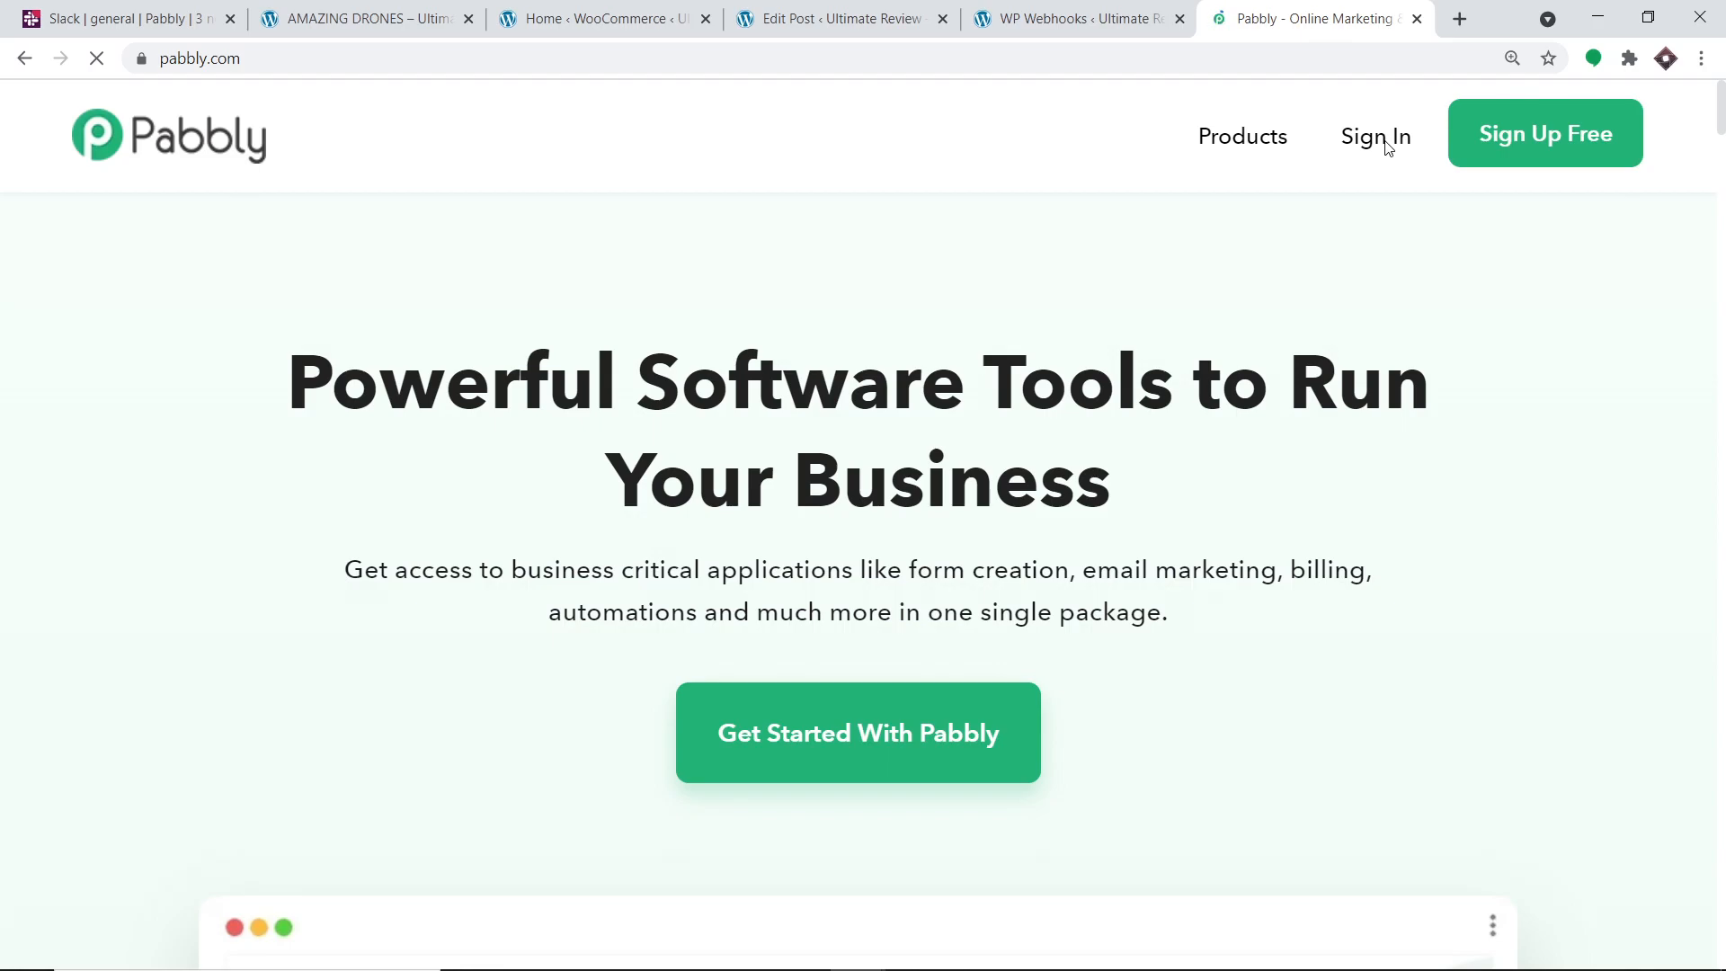
Sign in to Pabbly and access the Connect application
{"action": "left_click", "coordinate": [1387, 146]}
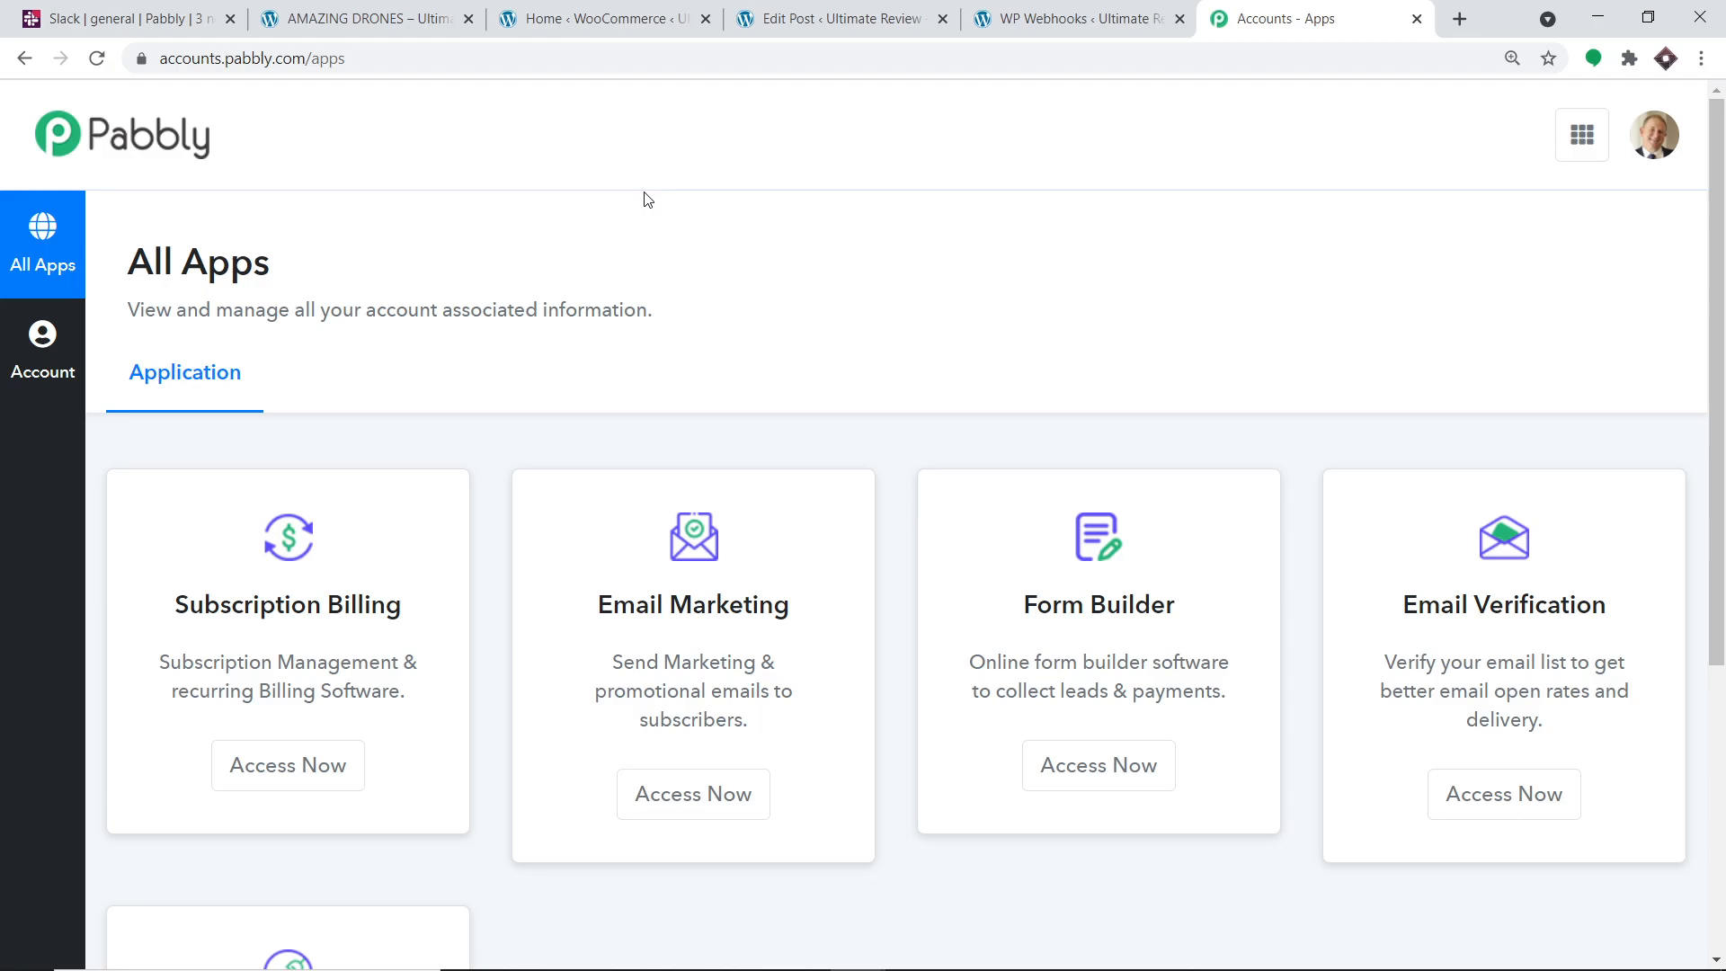
{"action": "scroll", "coordinate": [639, 316], "scroll_direction": "down", "scroll_amount": 5}
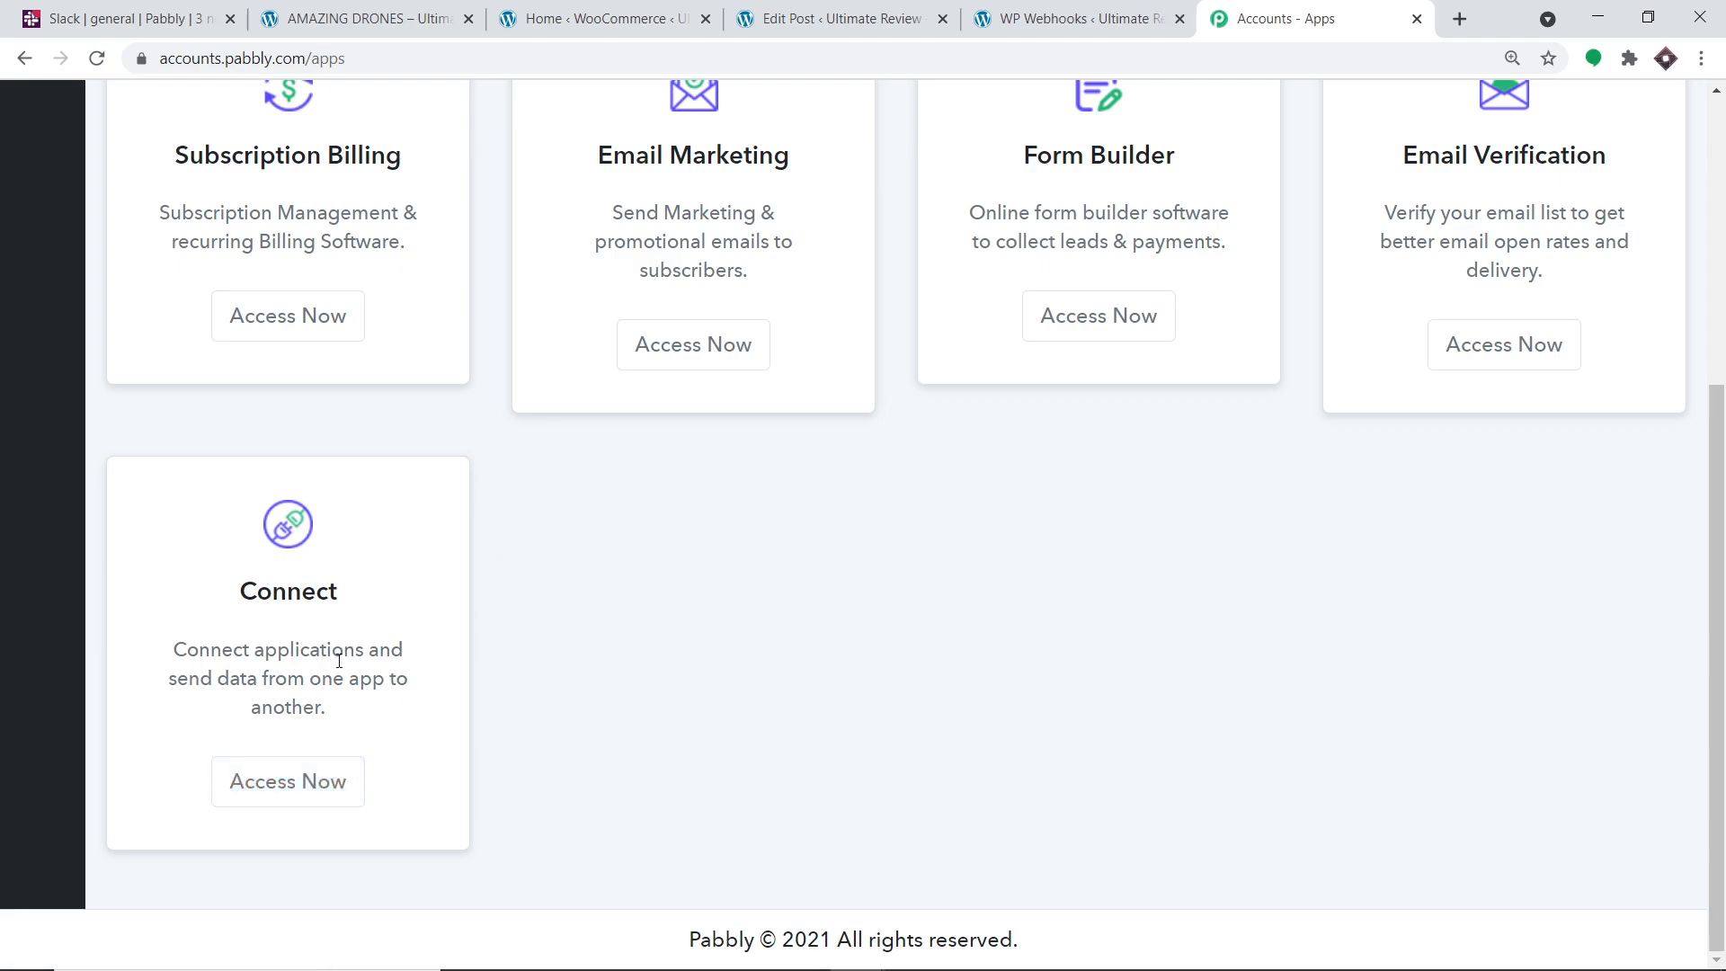
{"action": "left_click", "coordinate": [315, 778]}
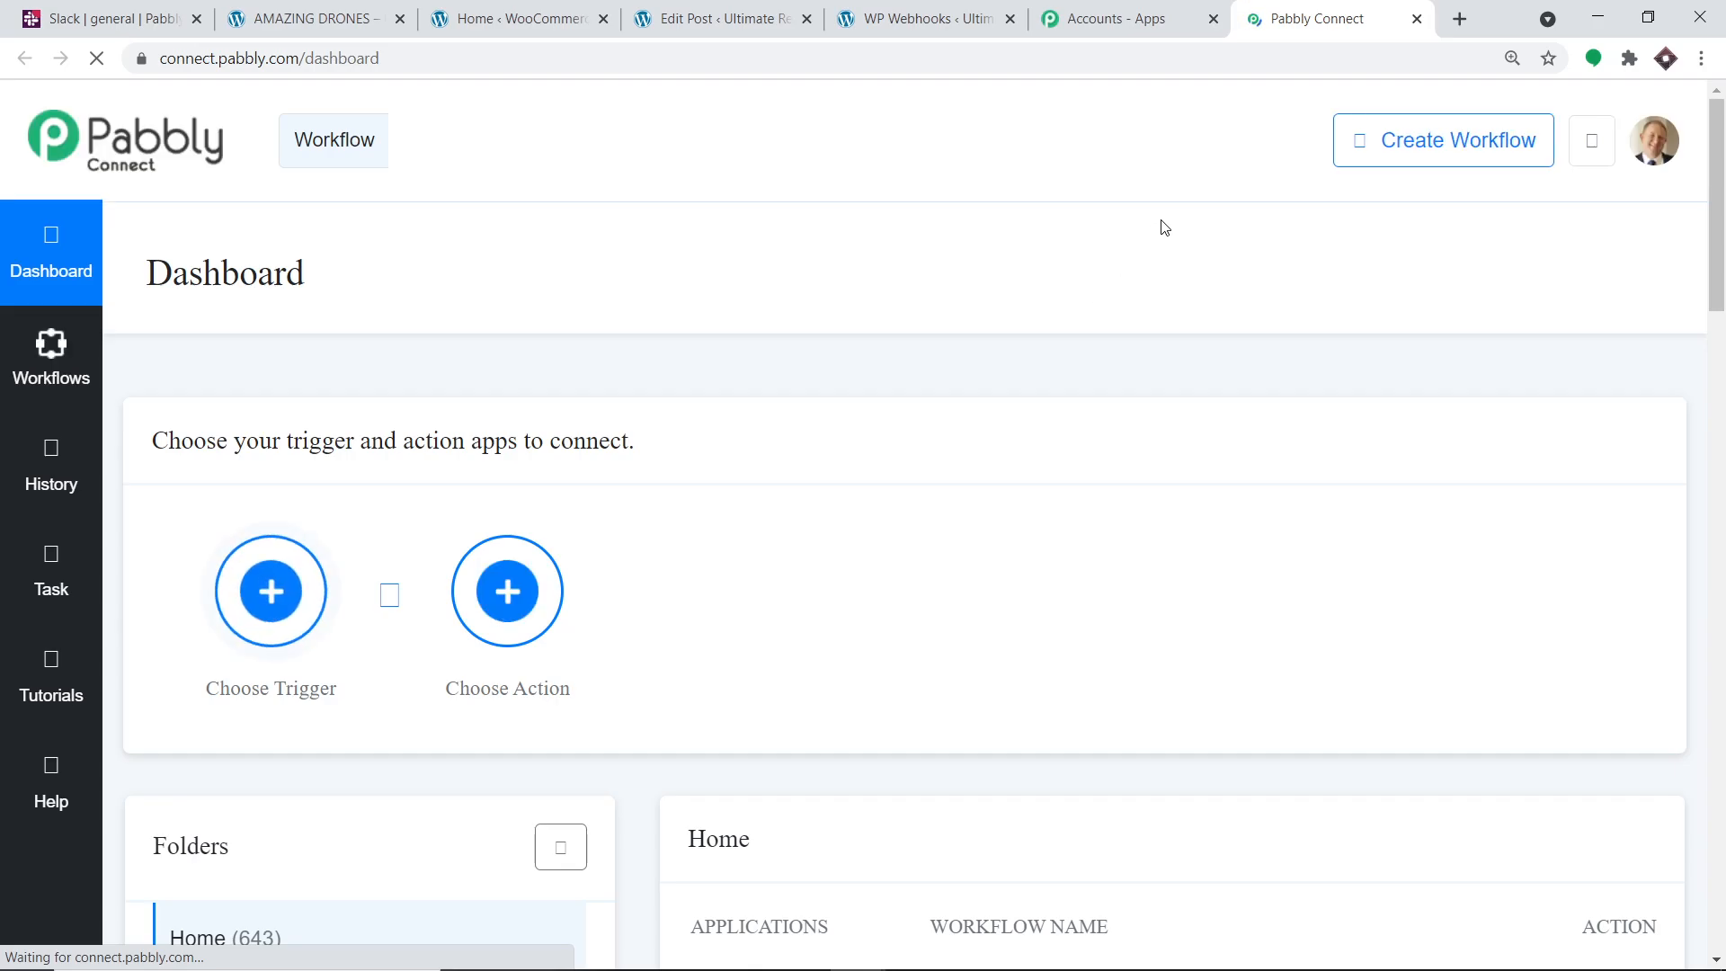
Turn off the existing "WordPress Slack" workflow in the Home folder
{"action": "scroll", "coordinate": [1159, 225], "scroll_direction": "down", "scroll_amount": 2}
{"action": "scroll", "coordinate": [1164, 227], "scroll_direction": "down", "scroll_amount": 1}
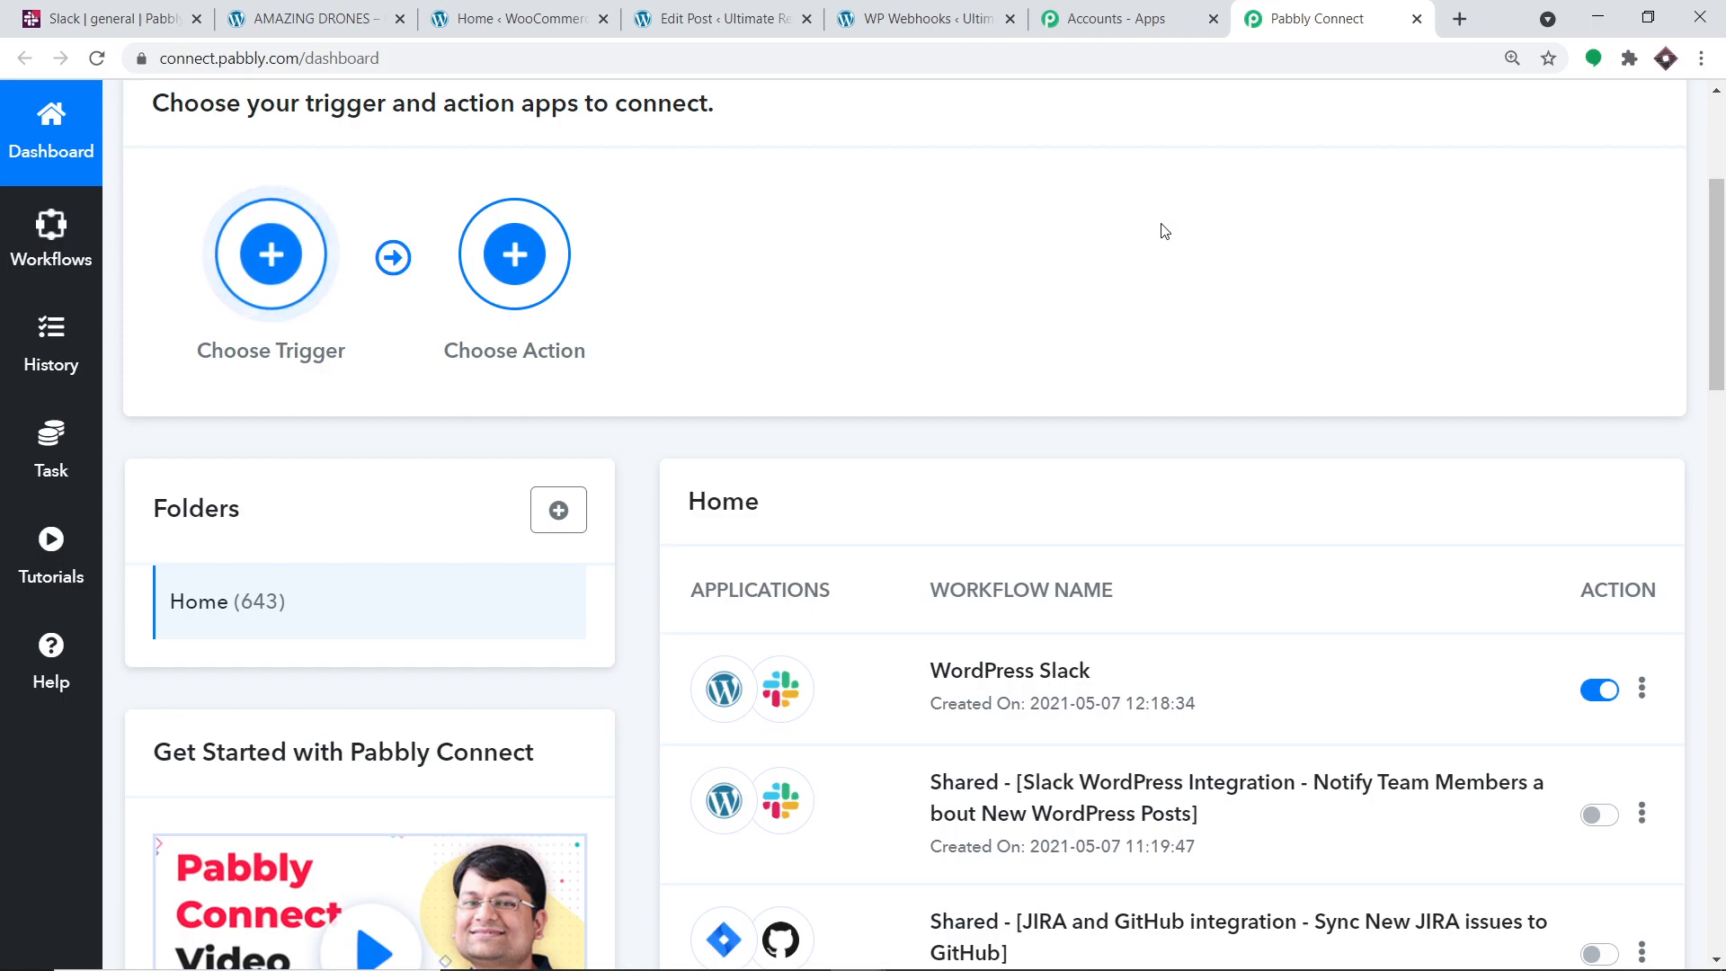
{"action": "scroll", "coordinate": [1178, 238], "scroll_direction": "down", "scroll_amount": 1}
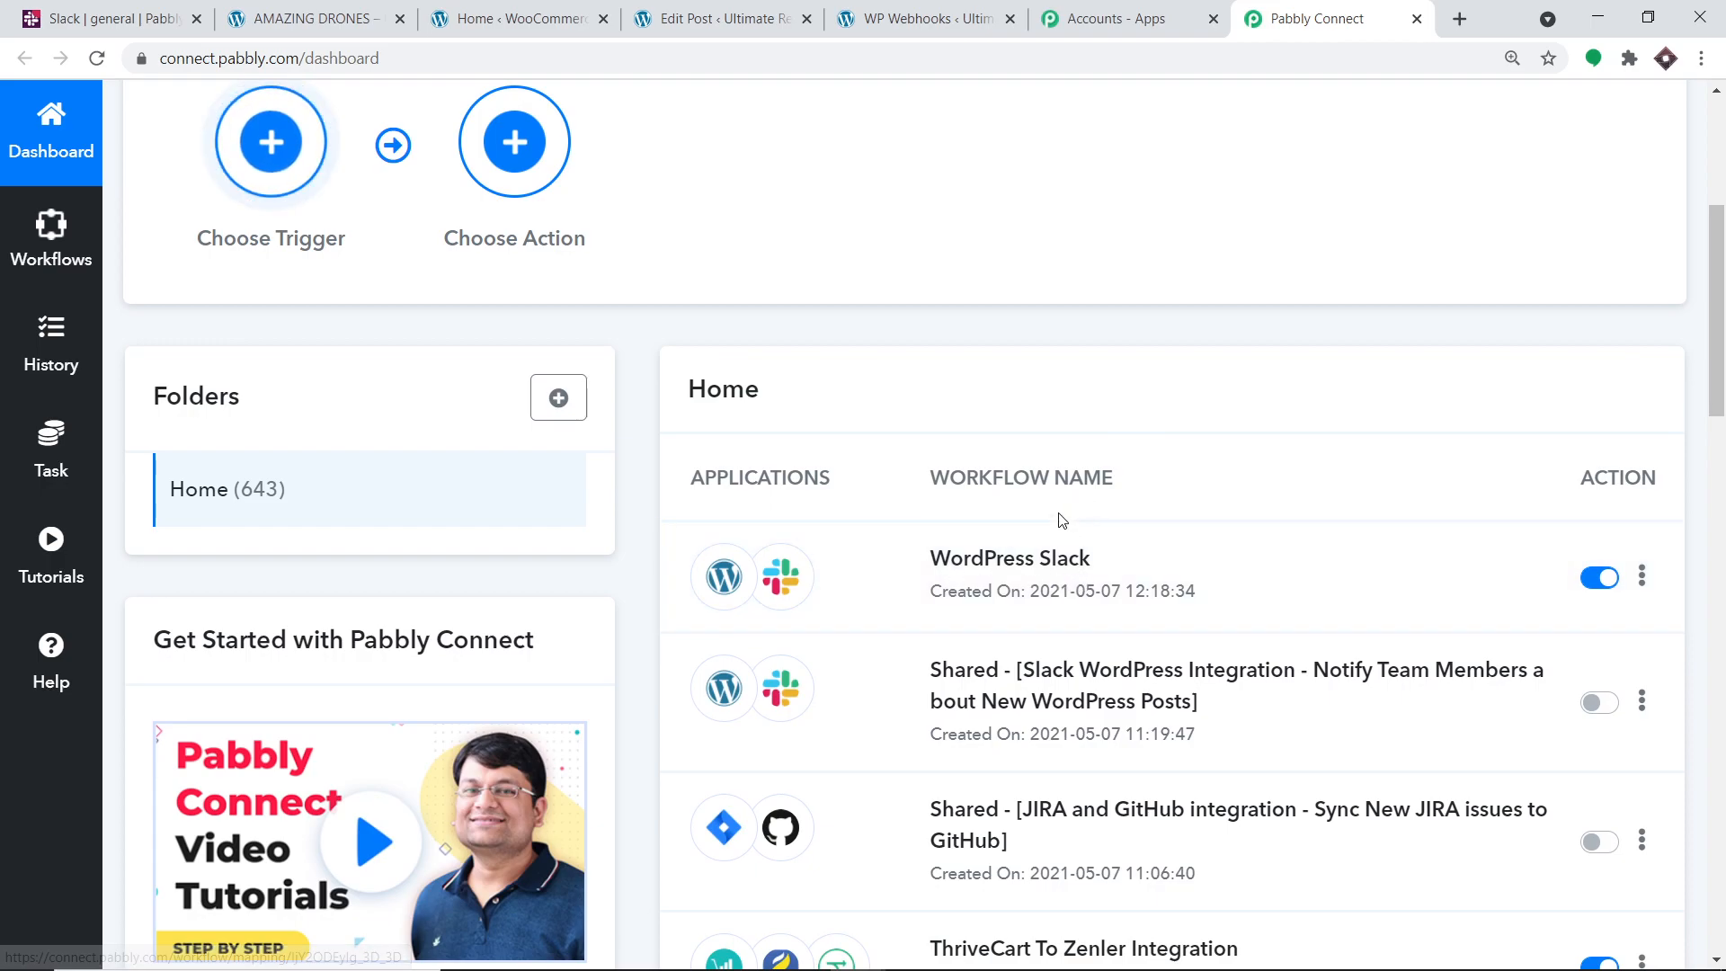
{"action": "left_click", "coordinate": [1594, 580]}
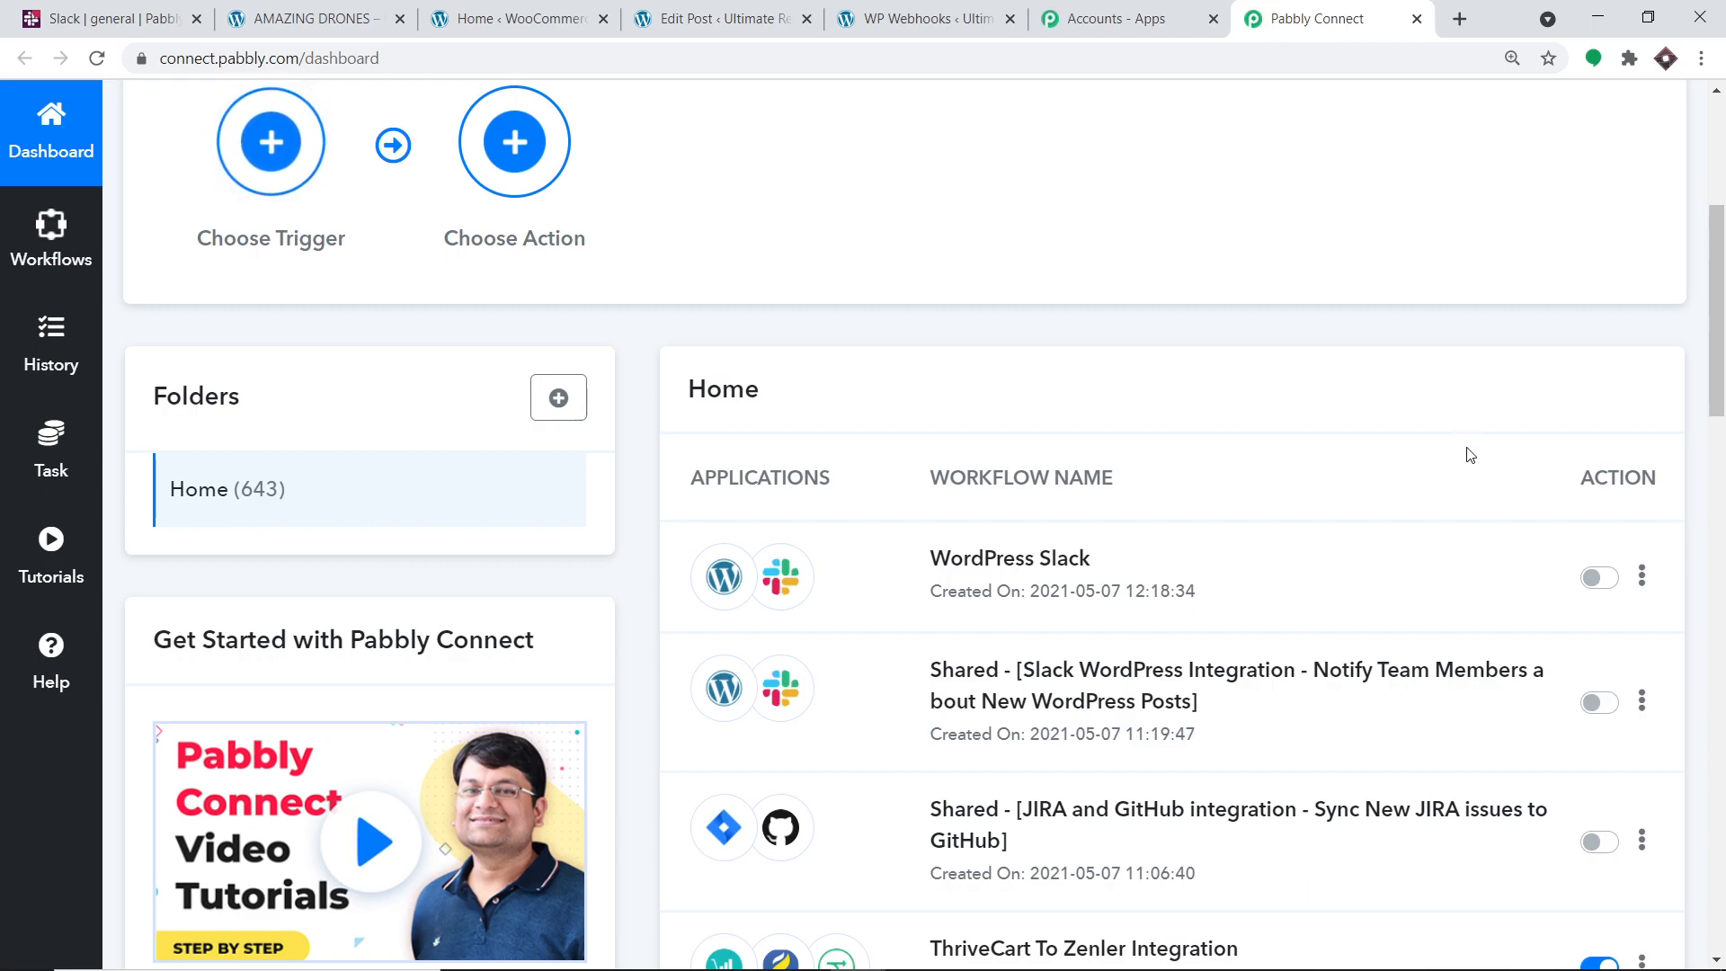
Create a new workflow named "WordPress To Slack"
{"action": "scroll", "coordinate": [1317, 387], "scroll_direction": "up", "scroll_amount": 5}
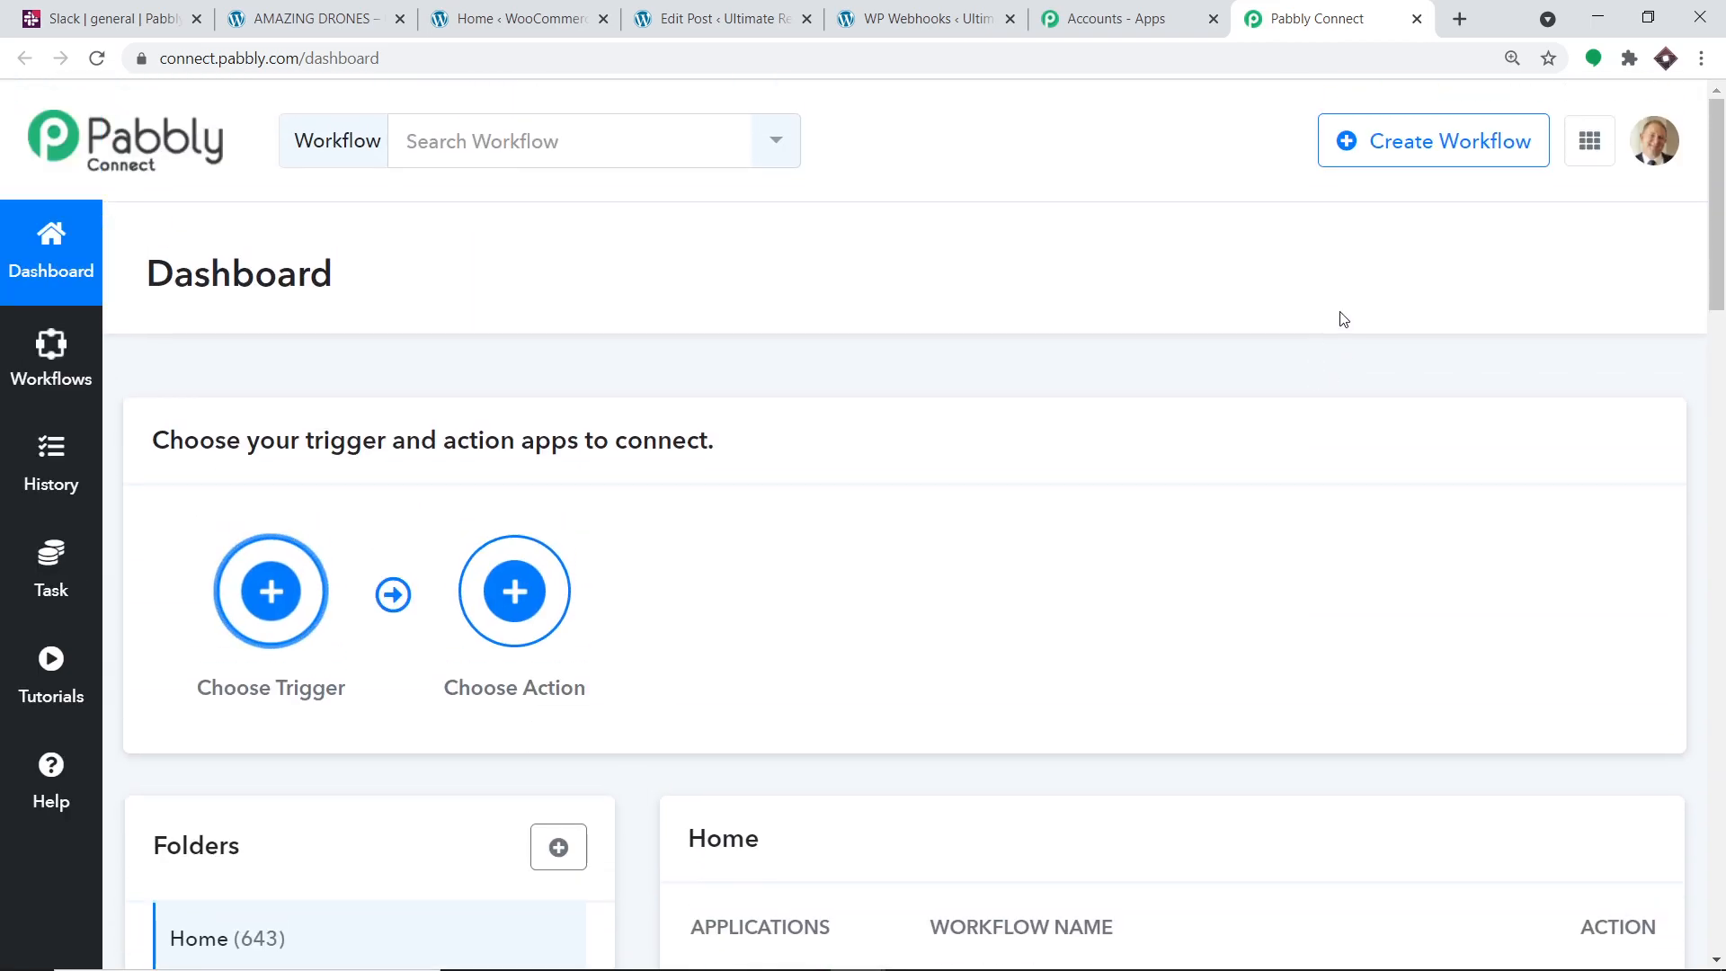
{"action": "left_click", "coordinate": [1391, 148]}
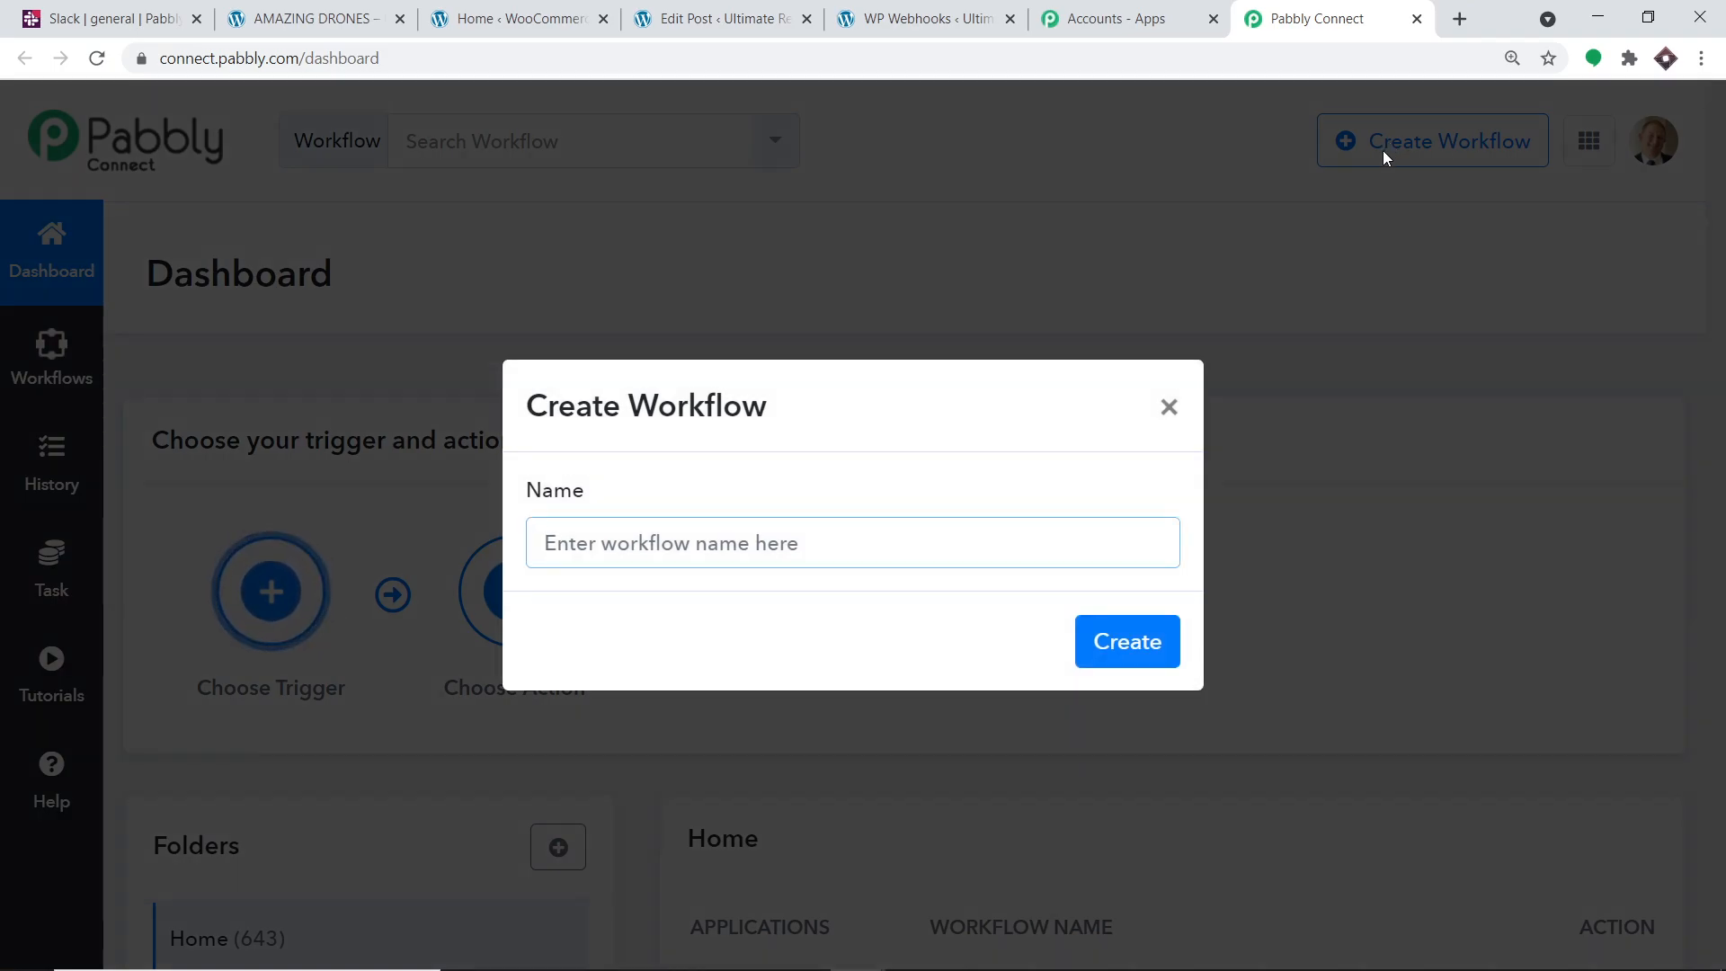
{"action": "type", "text": "WordP"}
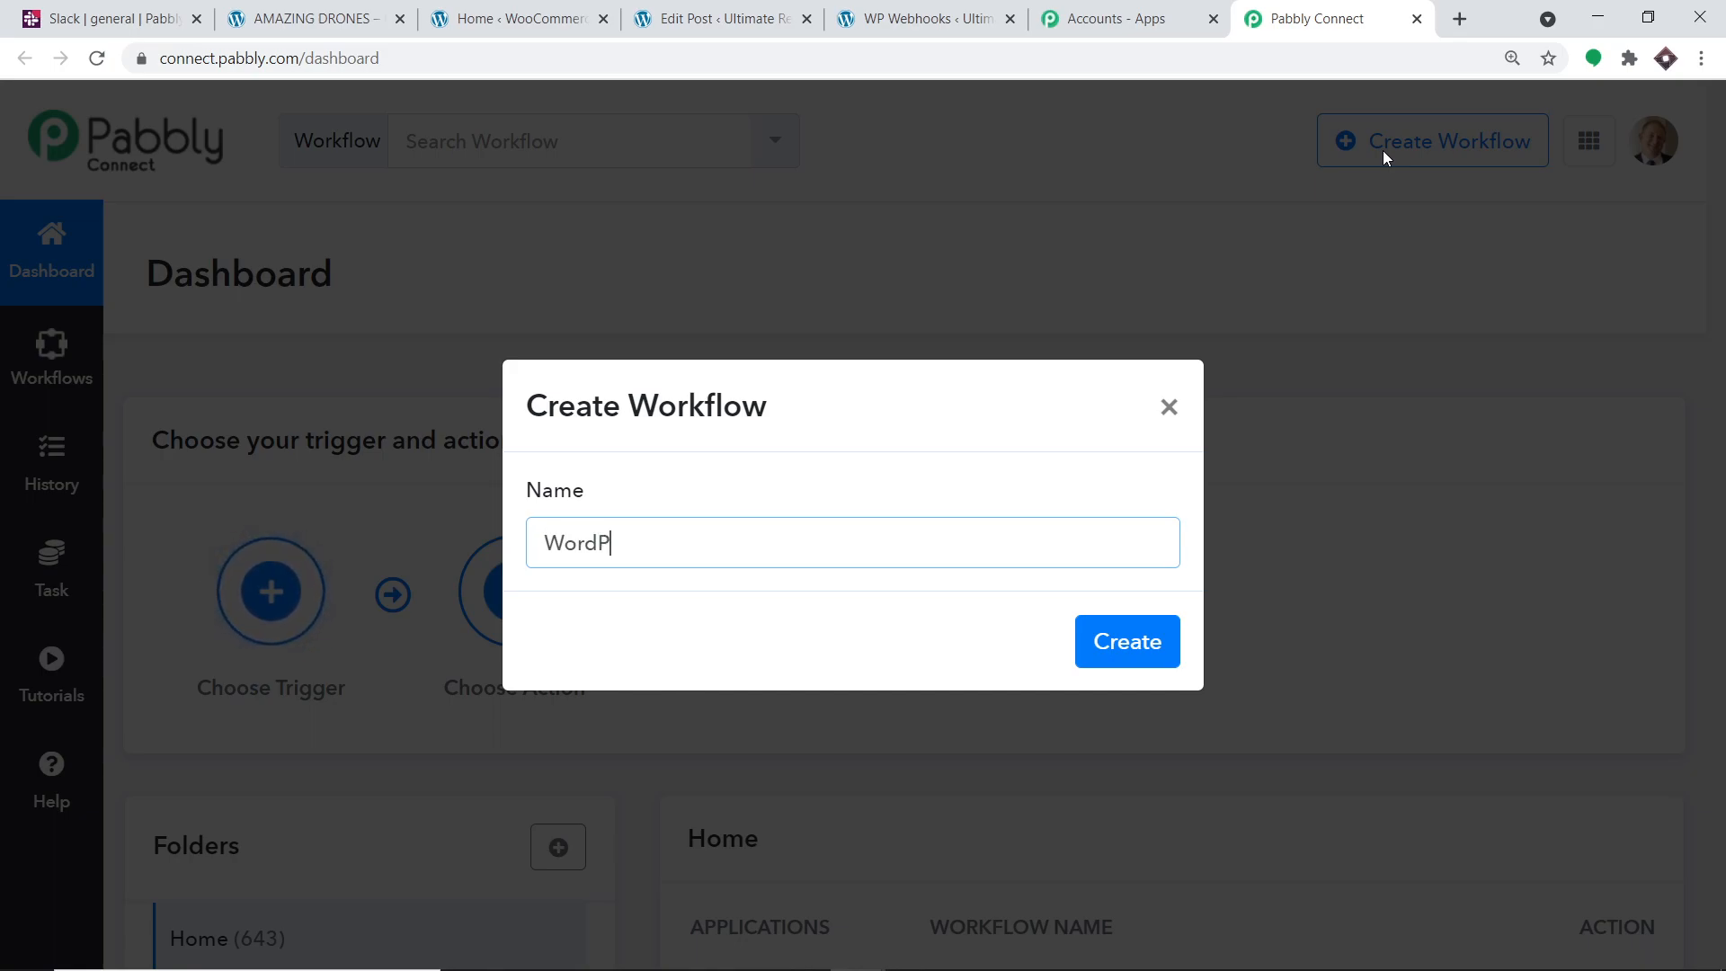
{"action": "type", "text": "ress To Sl"}
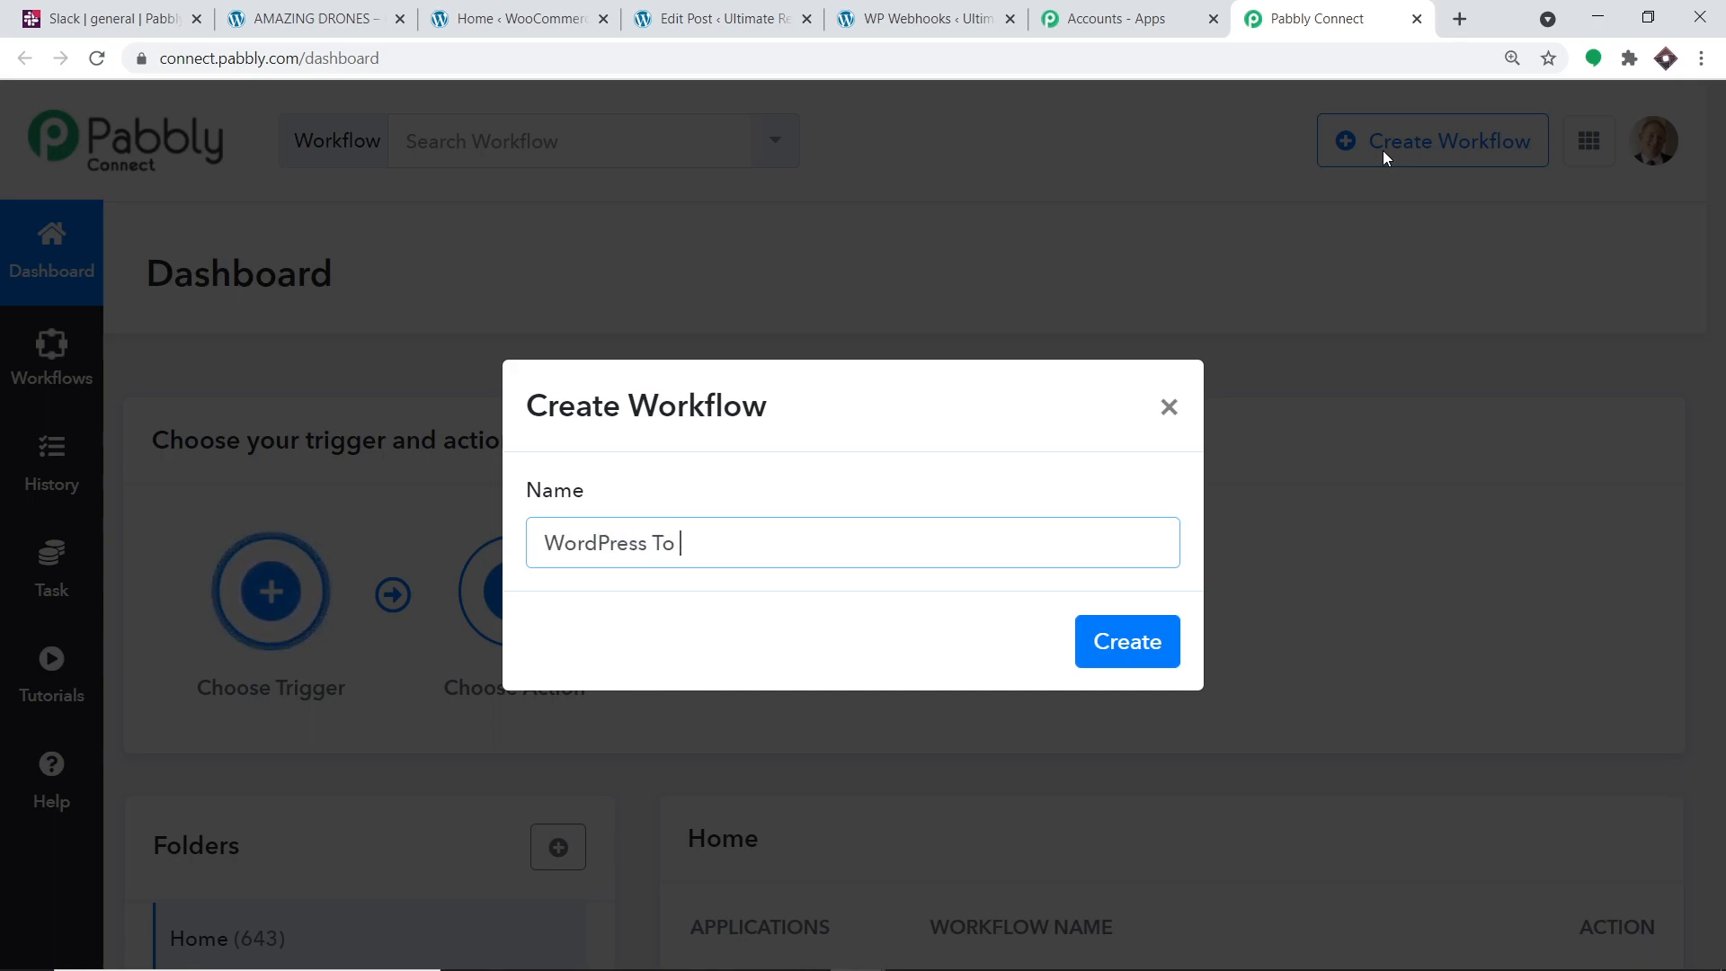
{"action": "type", "text": "ack"}
{"action": "left_click", "coordinate": [1131, 634]}
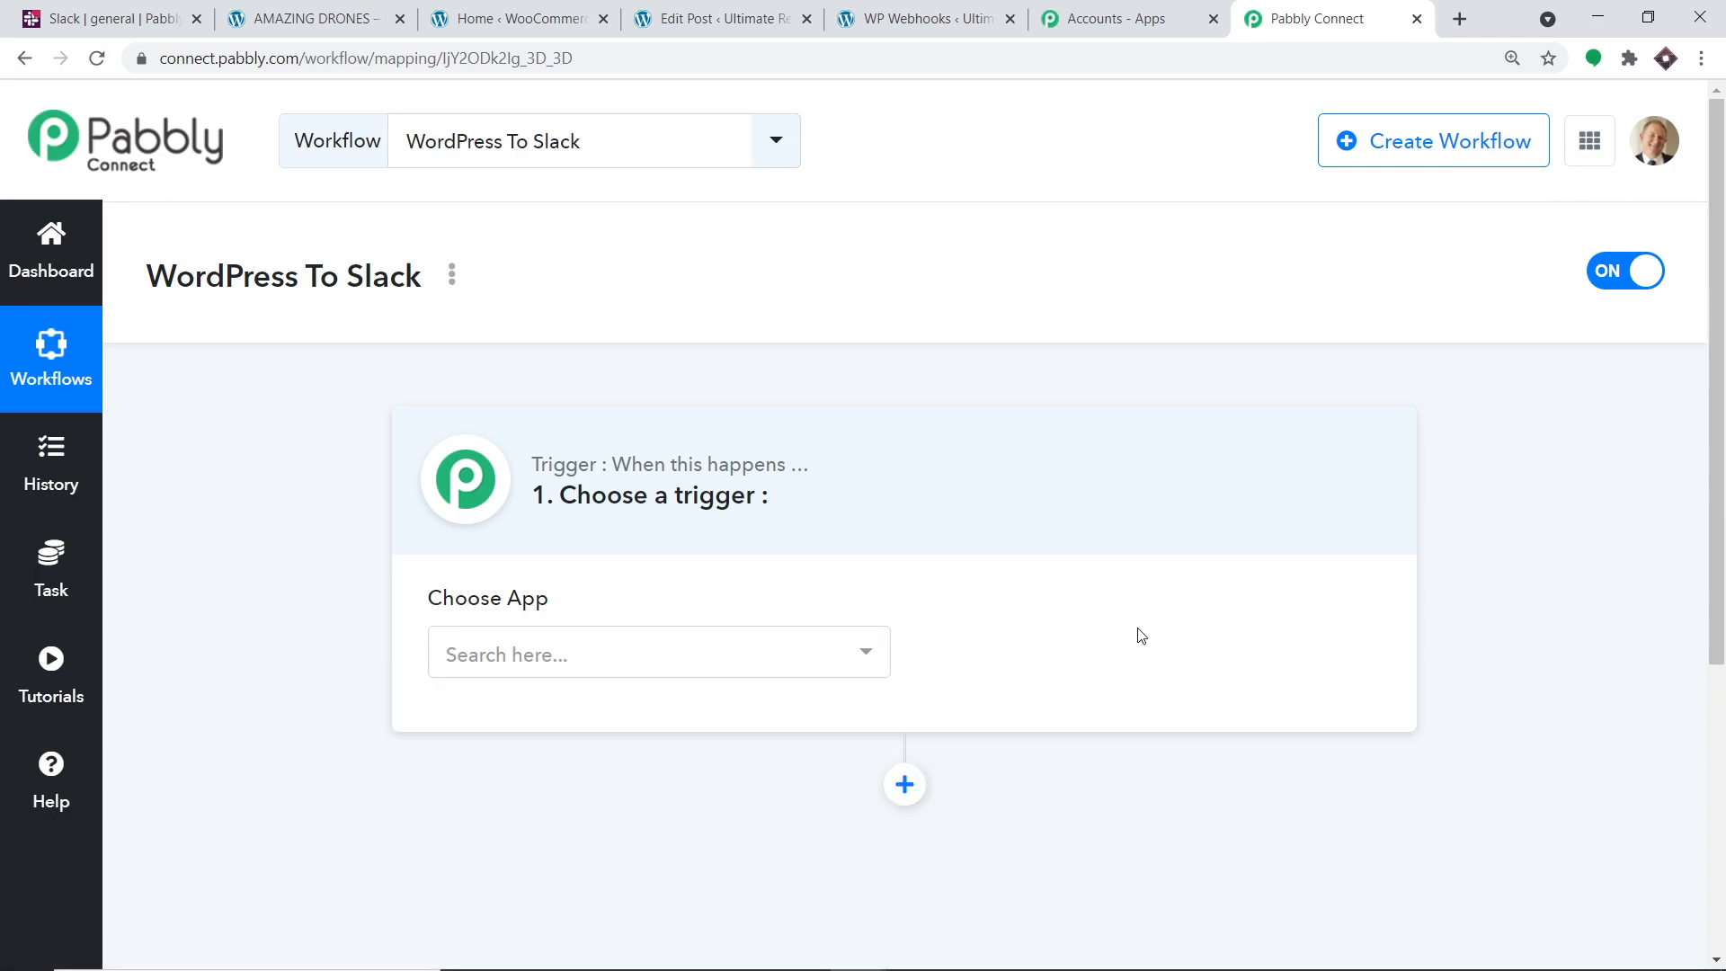
Set the workflow's trigger app to WordPress and its trigger event to New Post Published
{"action": "left_click", "coordinate": [665, 652]}
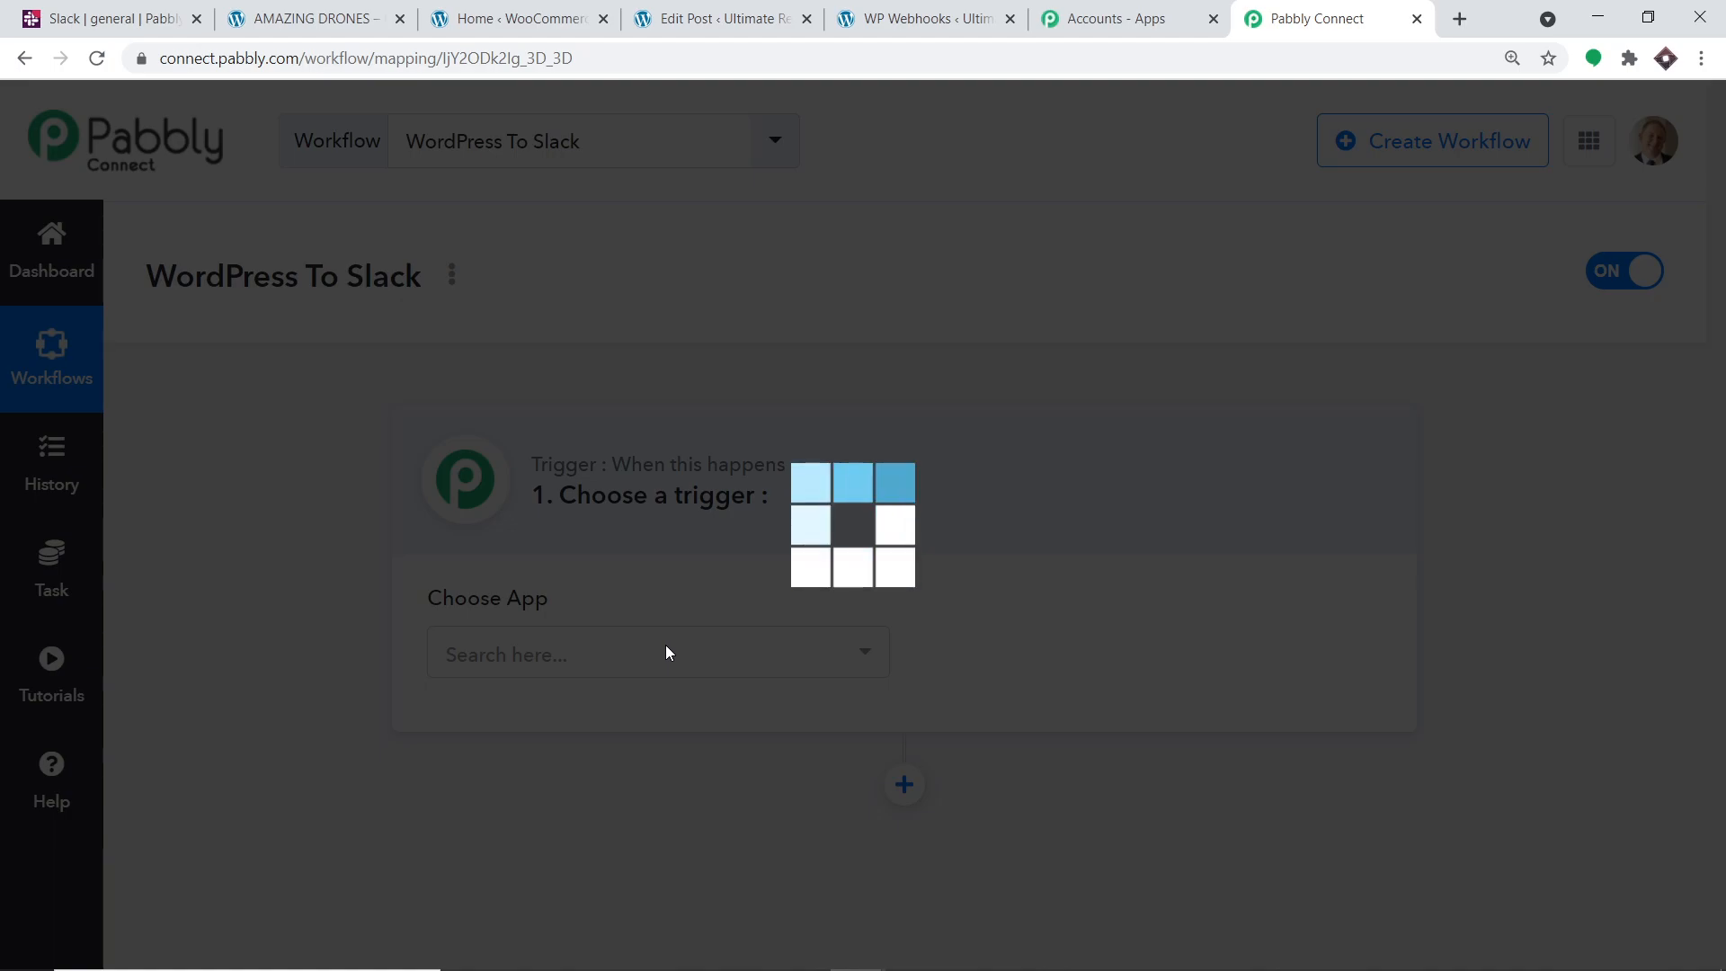
{"action": "type", "text": "wordp"}
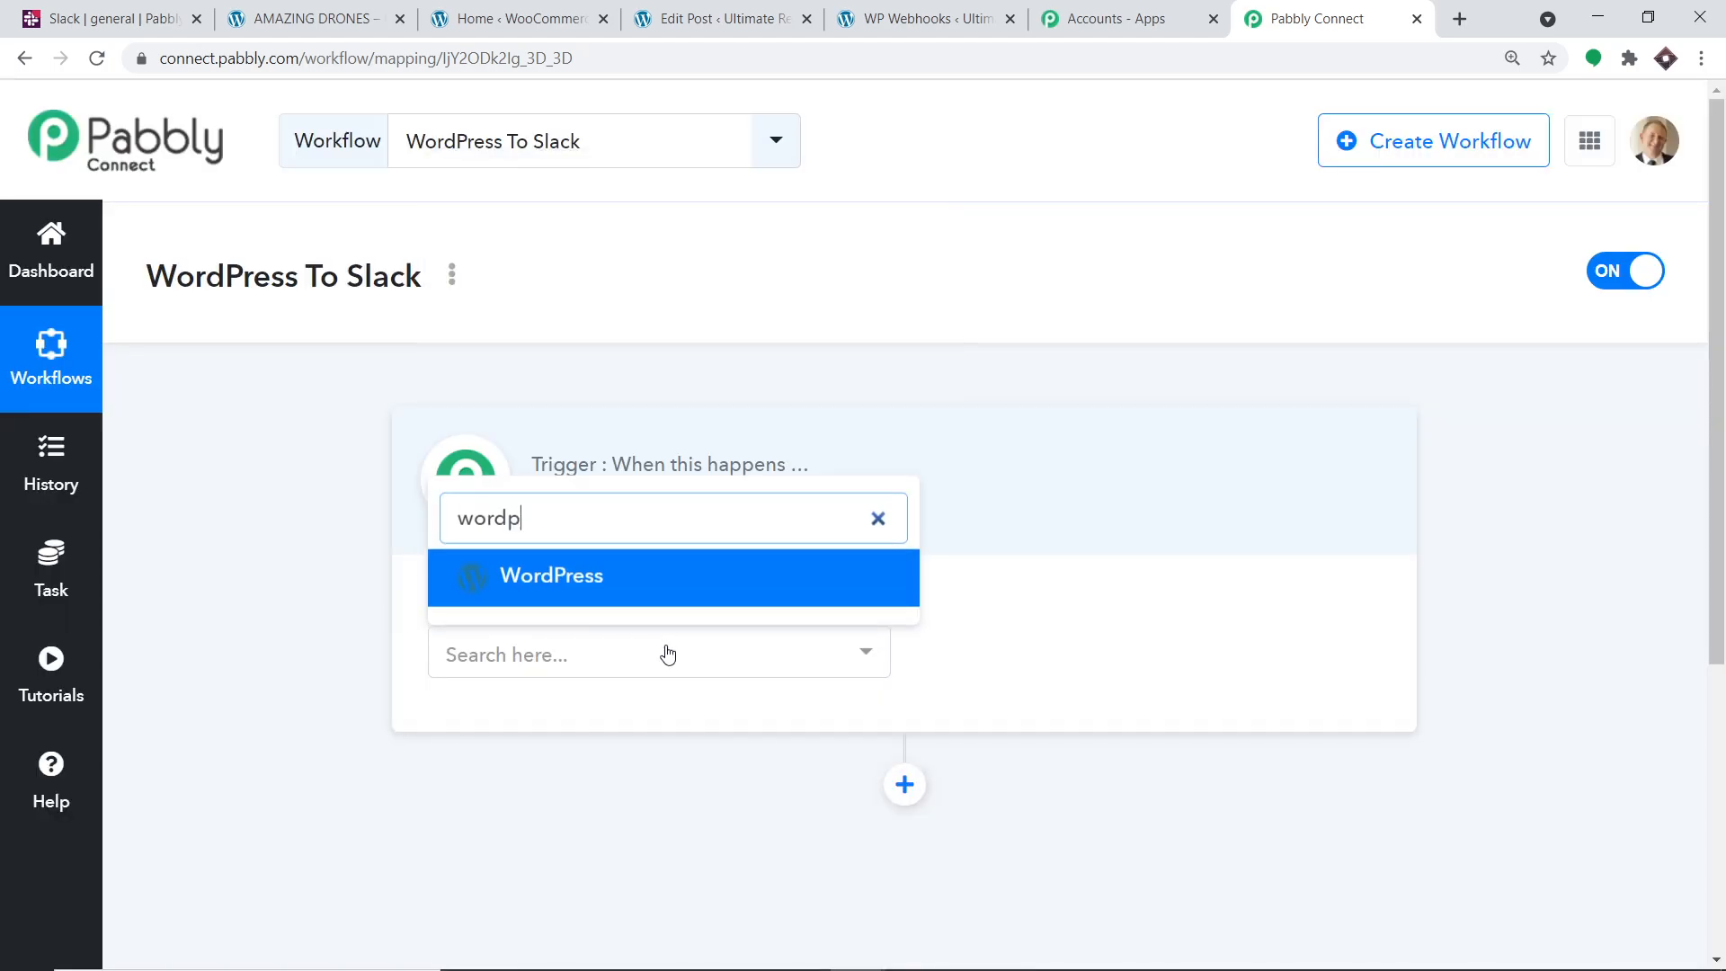
{"action": "left_click", "coordinate": [704, 564]}
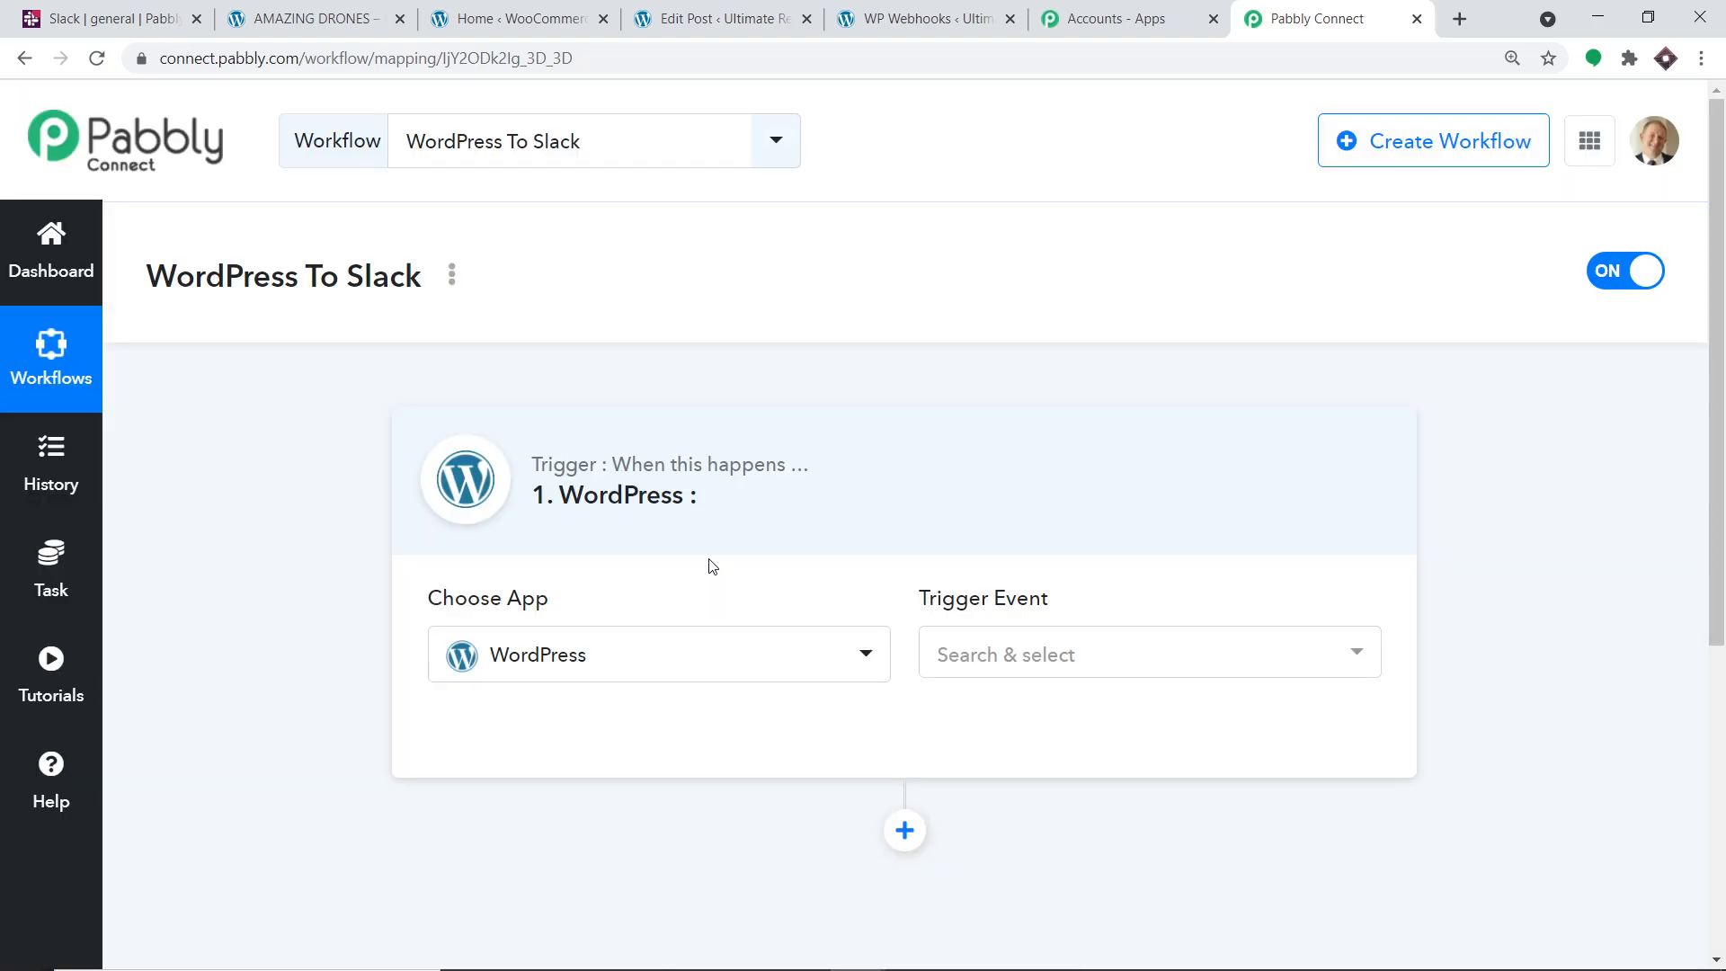
{"action": "left_click", "coordinate": [990, 662]}
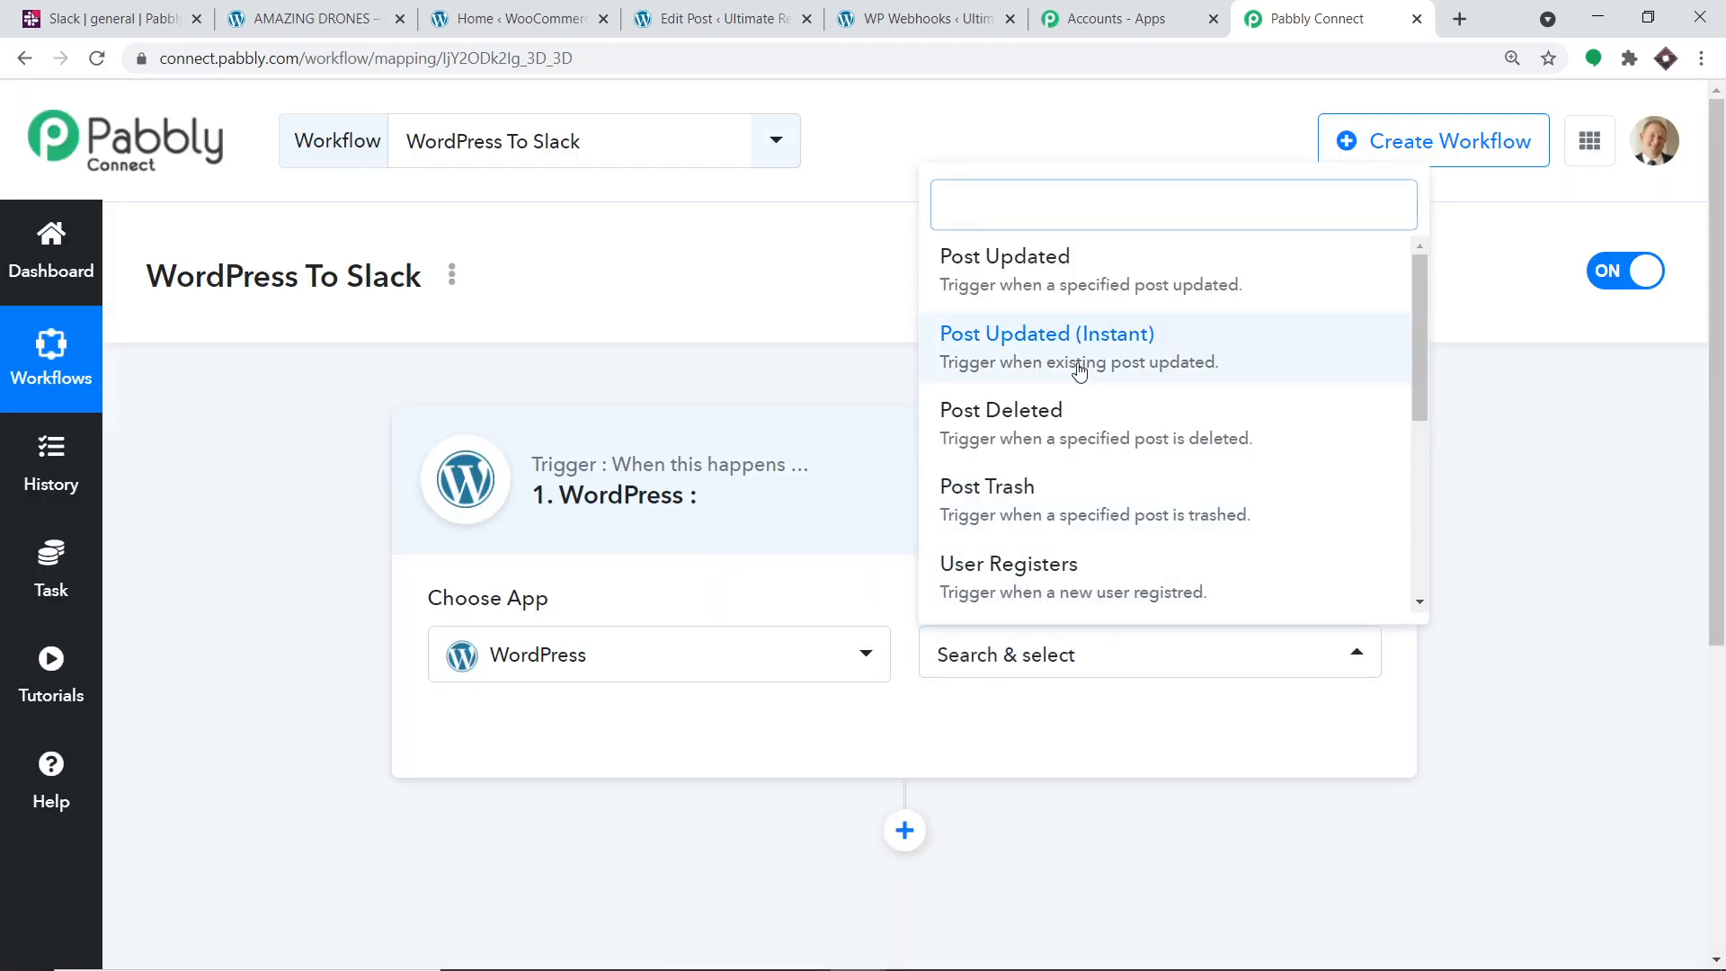
{"action": "scroll", "coordinate": [1128, 306], "scroll_direction": "down", "scroll_amount": 5}
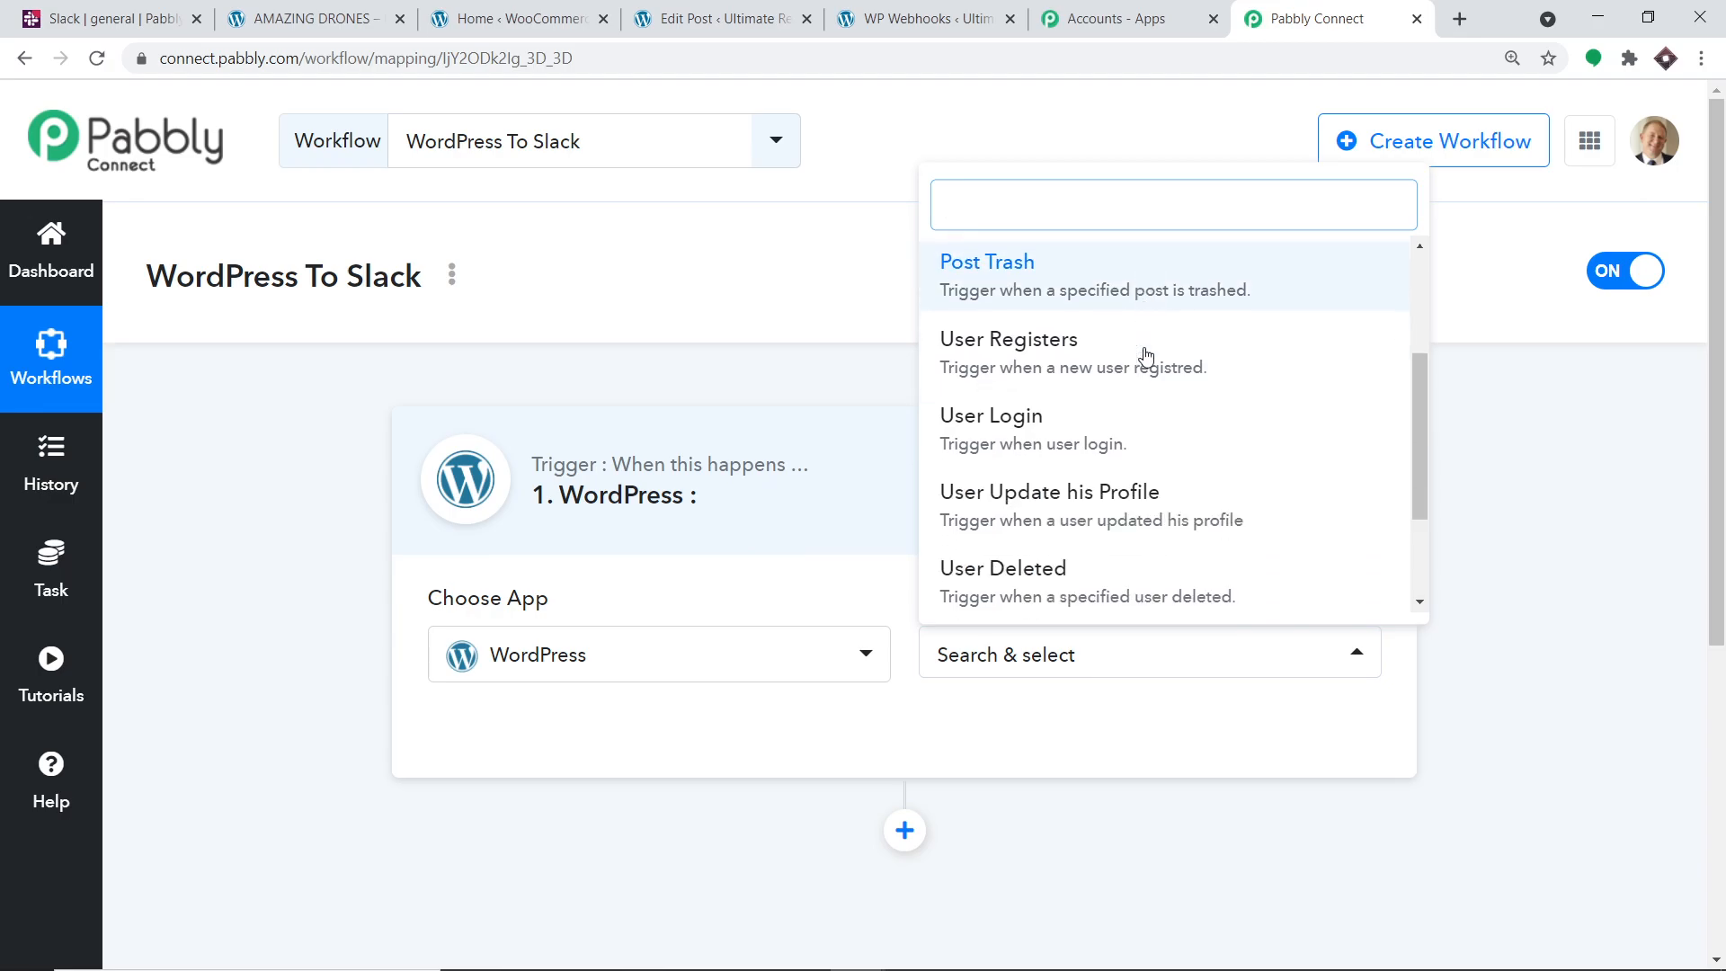
{"action": "scroll", "coordinate": [1141, 410], "scroll_direction": "down", "scroll_amount": 3}
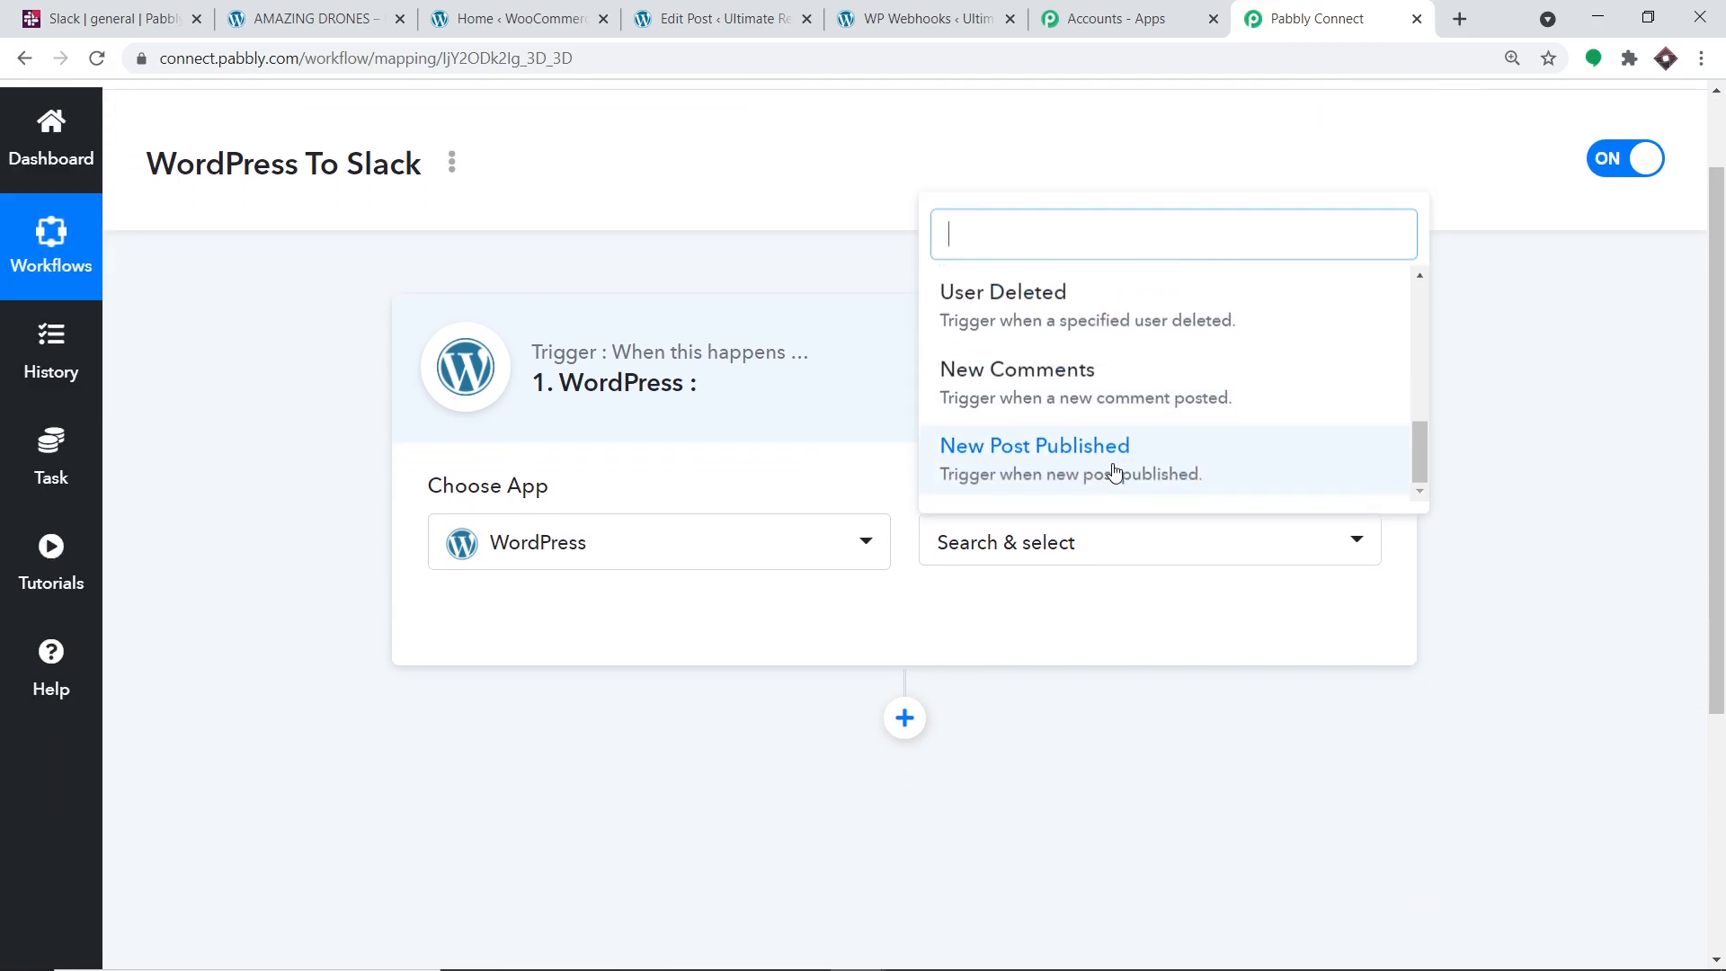
{"action": "left_click", "coordinate": [1113, 462]}
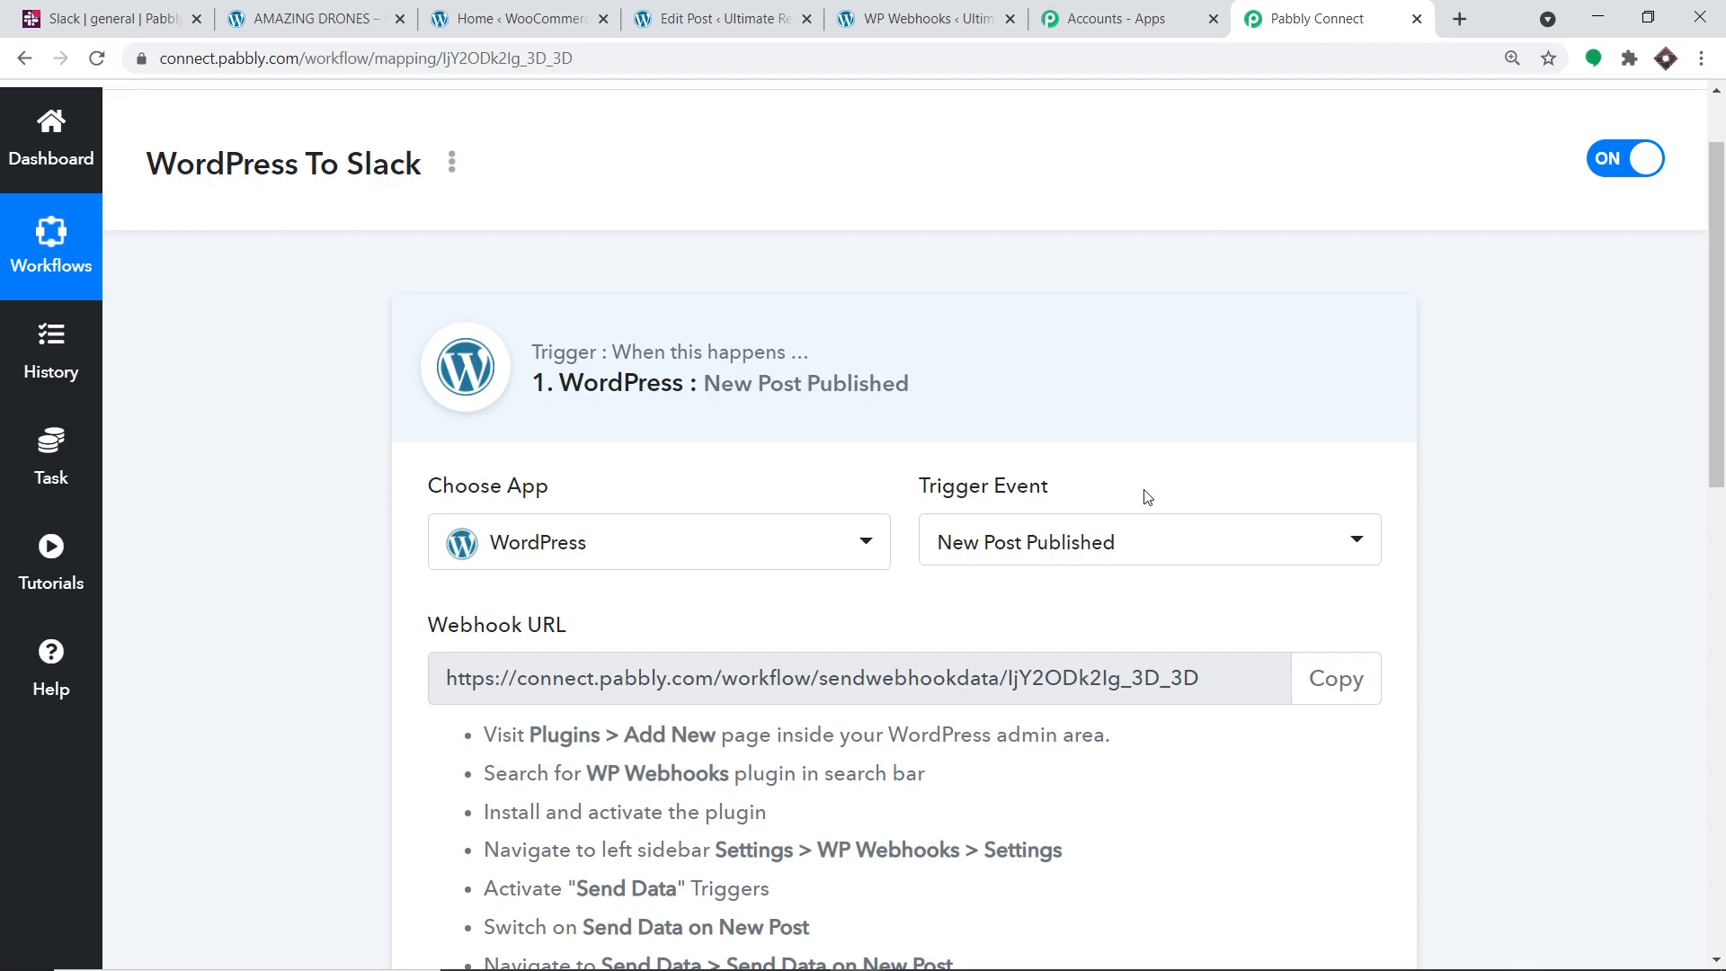
Look through the available WordPress trigger events and visit the Pabbly Forum from the help section
{"action": "left_click", "coordinate": [1105, 542]}
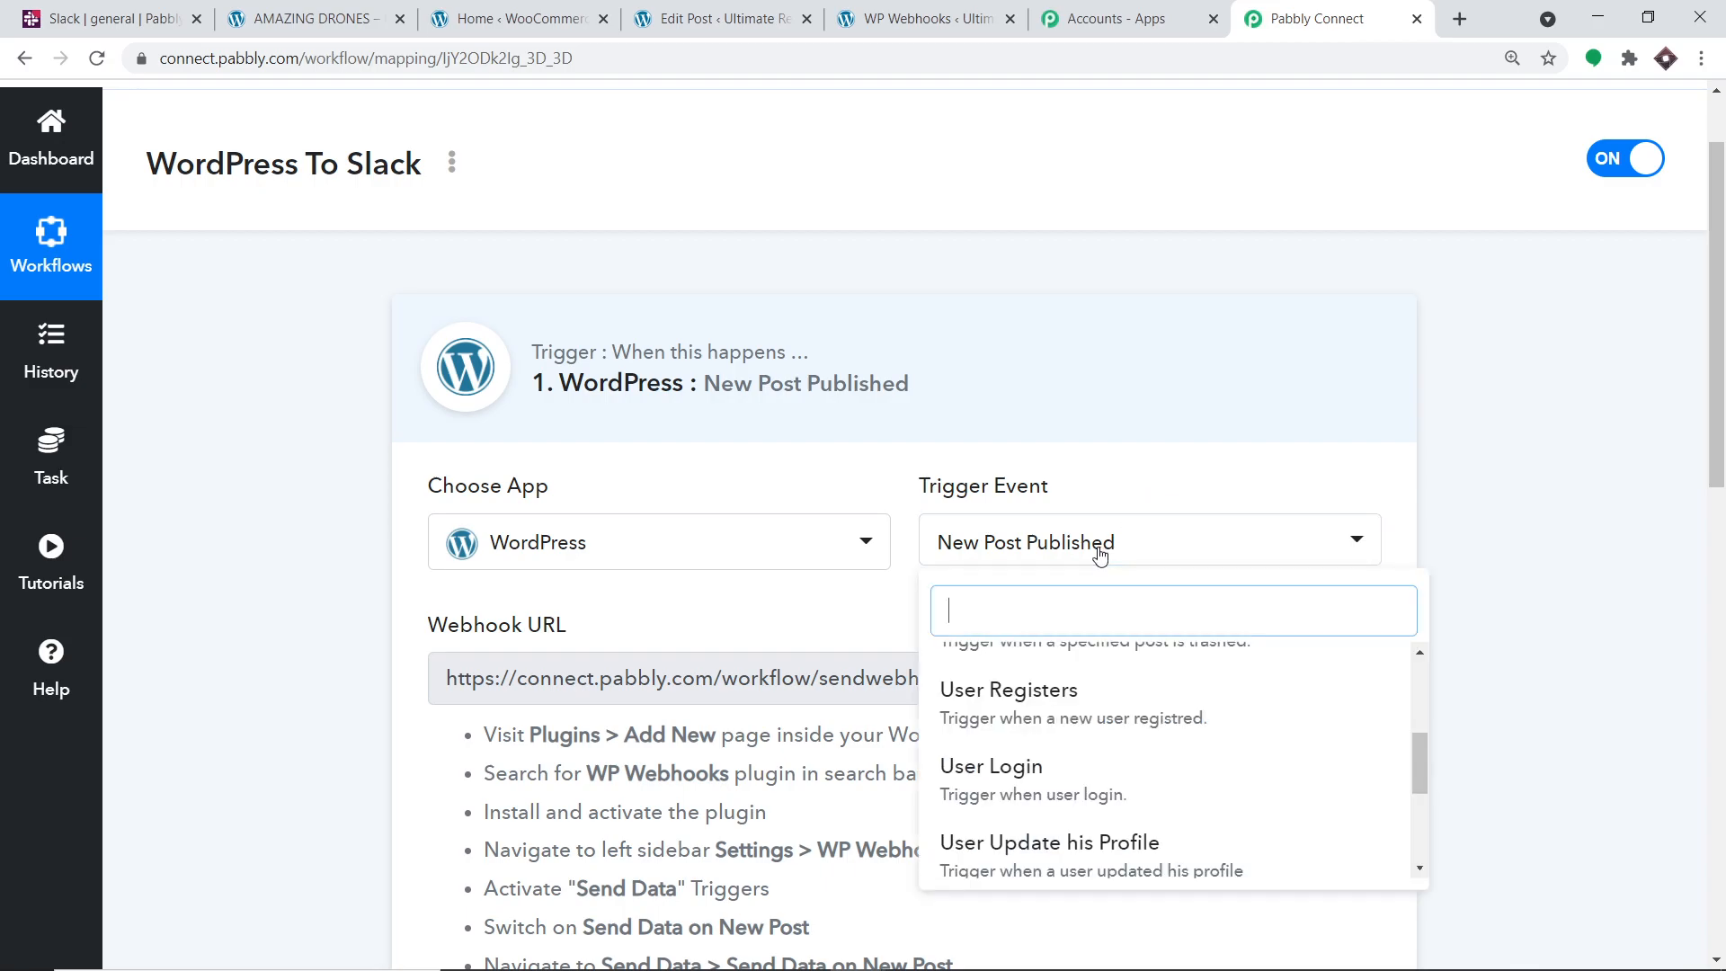
{"action": "scroll", "coordinate": [1116, 701], "scroll_direction": "up", "scroll_amount": 2}
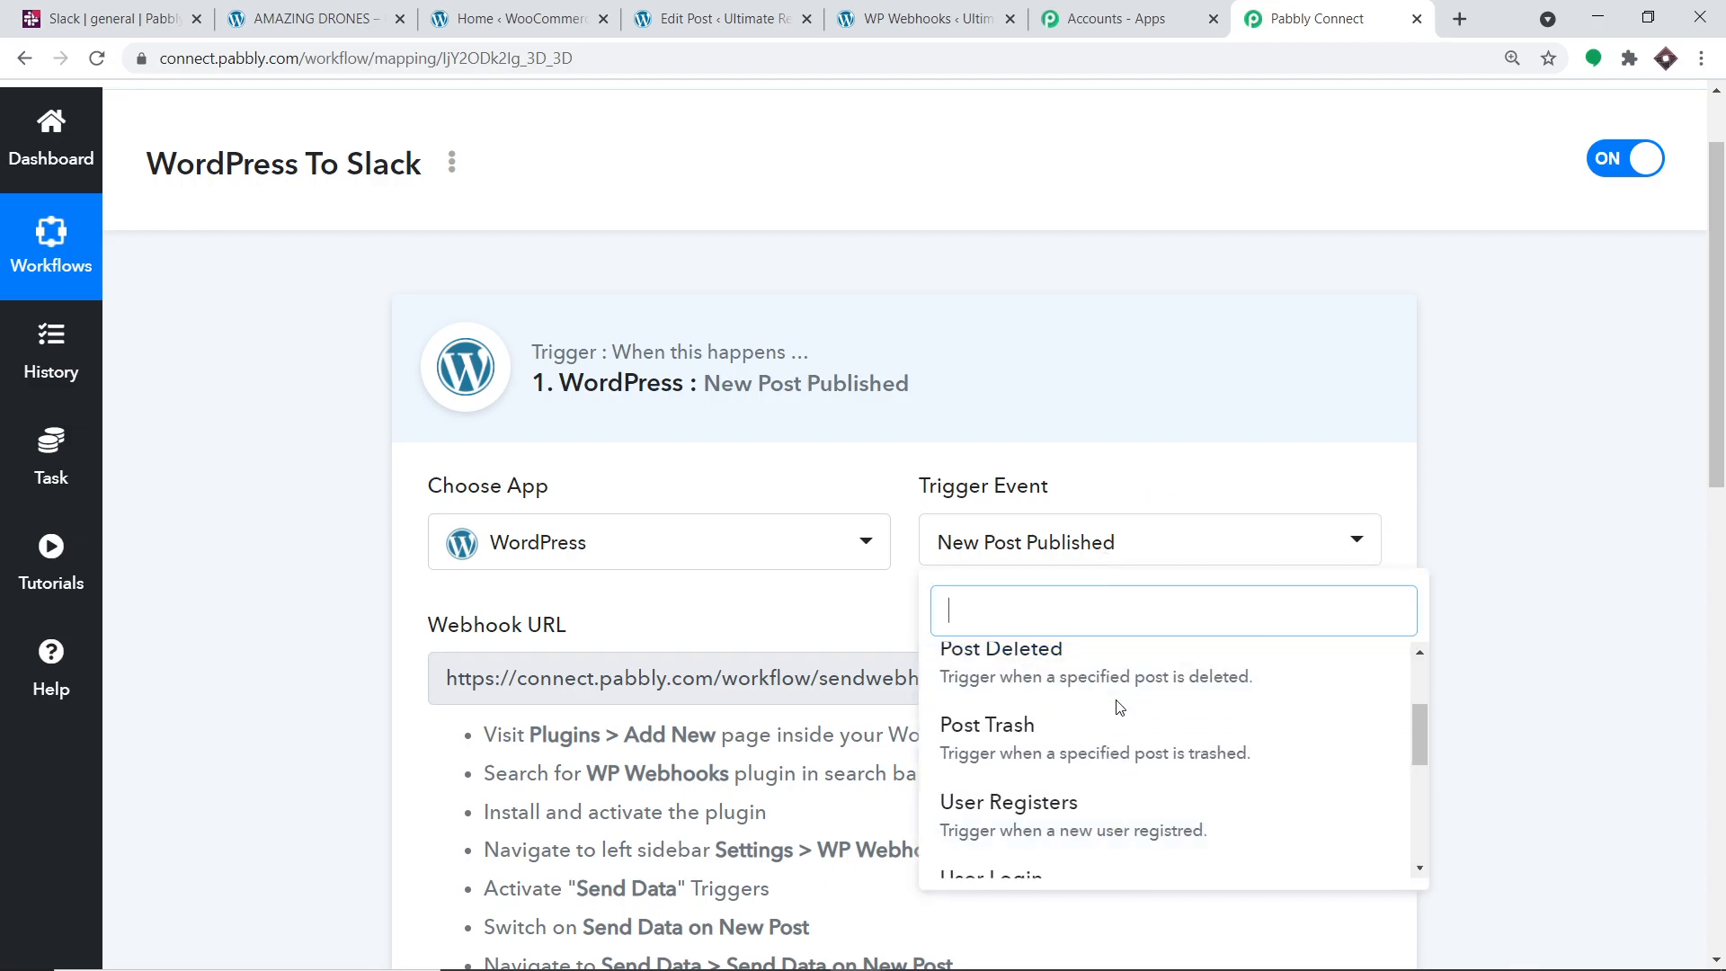
{"action": "scroll", "coordinate": [1119, 706], "scroll_direction": "up", "scroll_amount": 3}
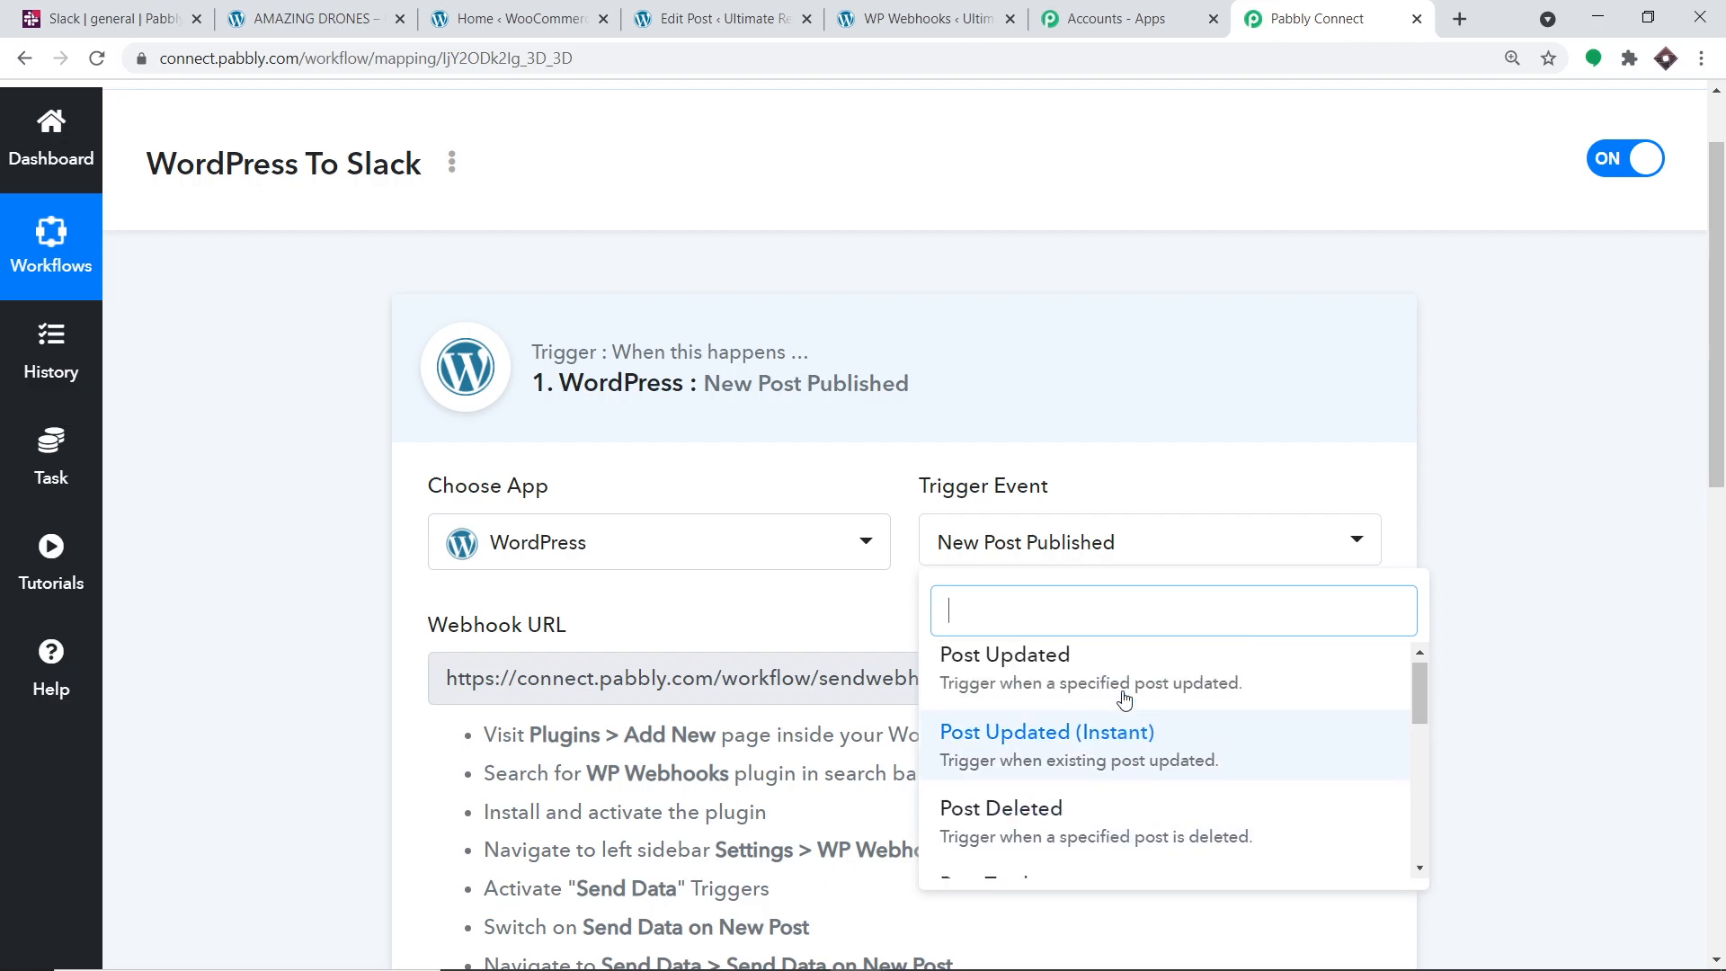
{"action": "scroll", "coordinate": [1123, 698], "scroll_direction": "down", "scroll_amount": 6}
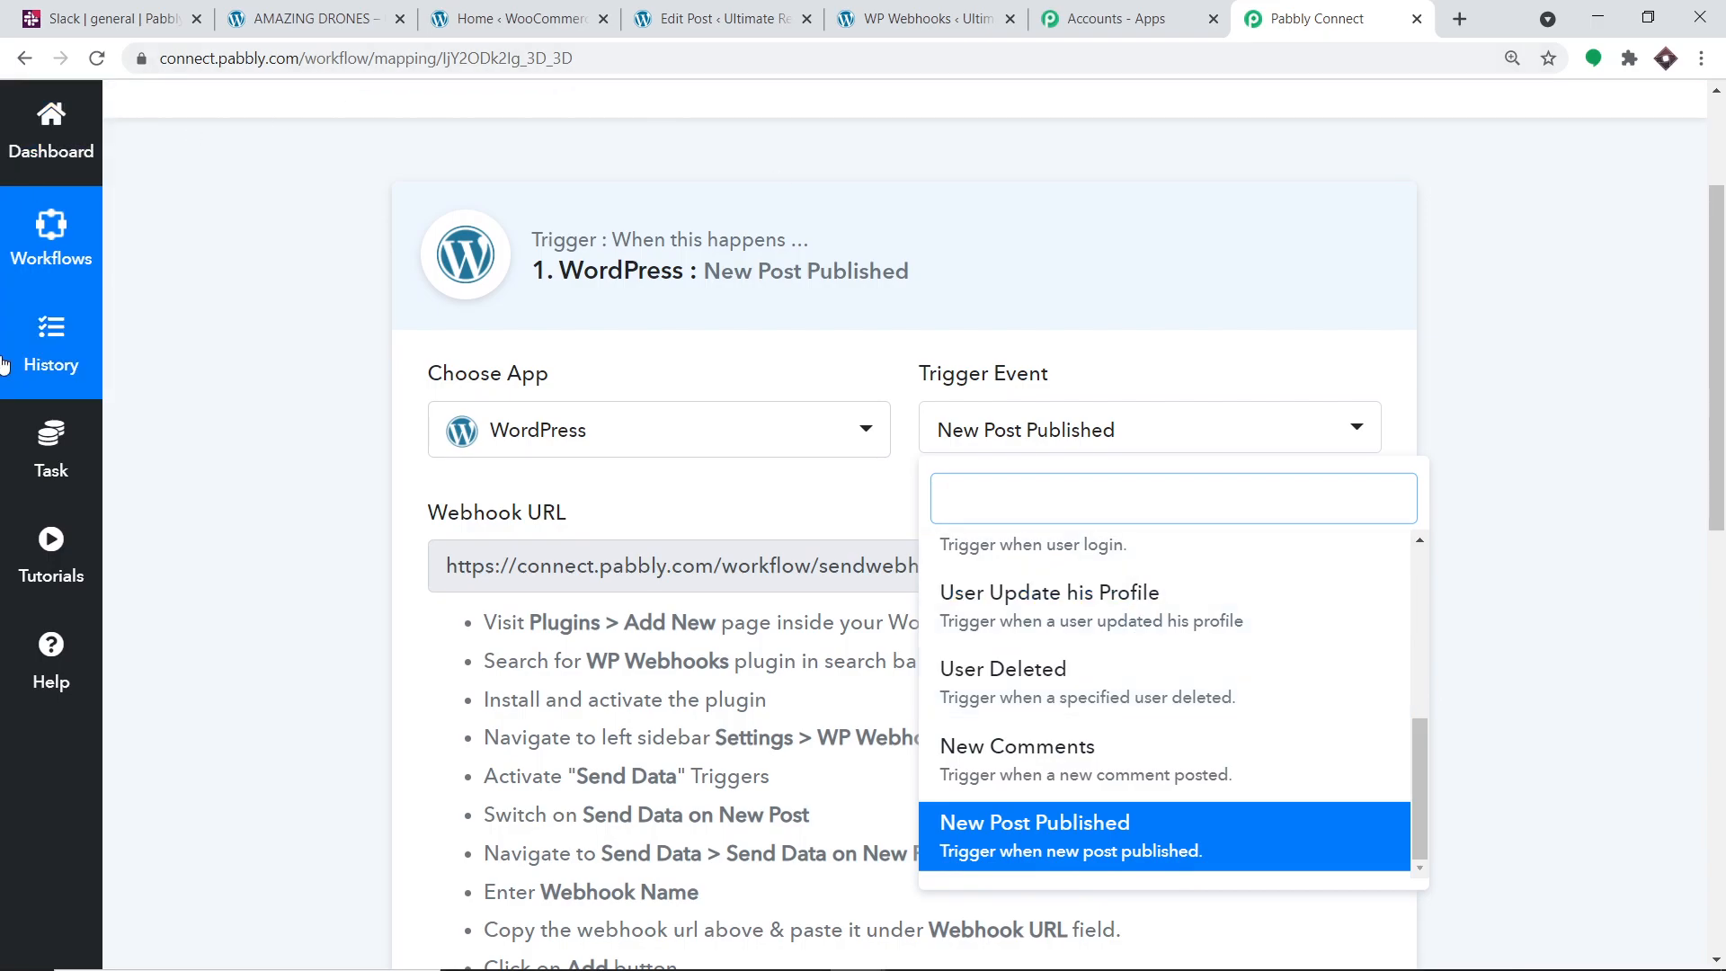
{"action": "left_click", "coordinate": [4, 677]}
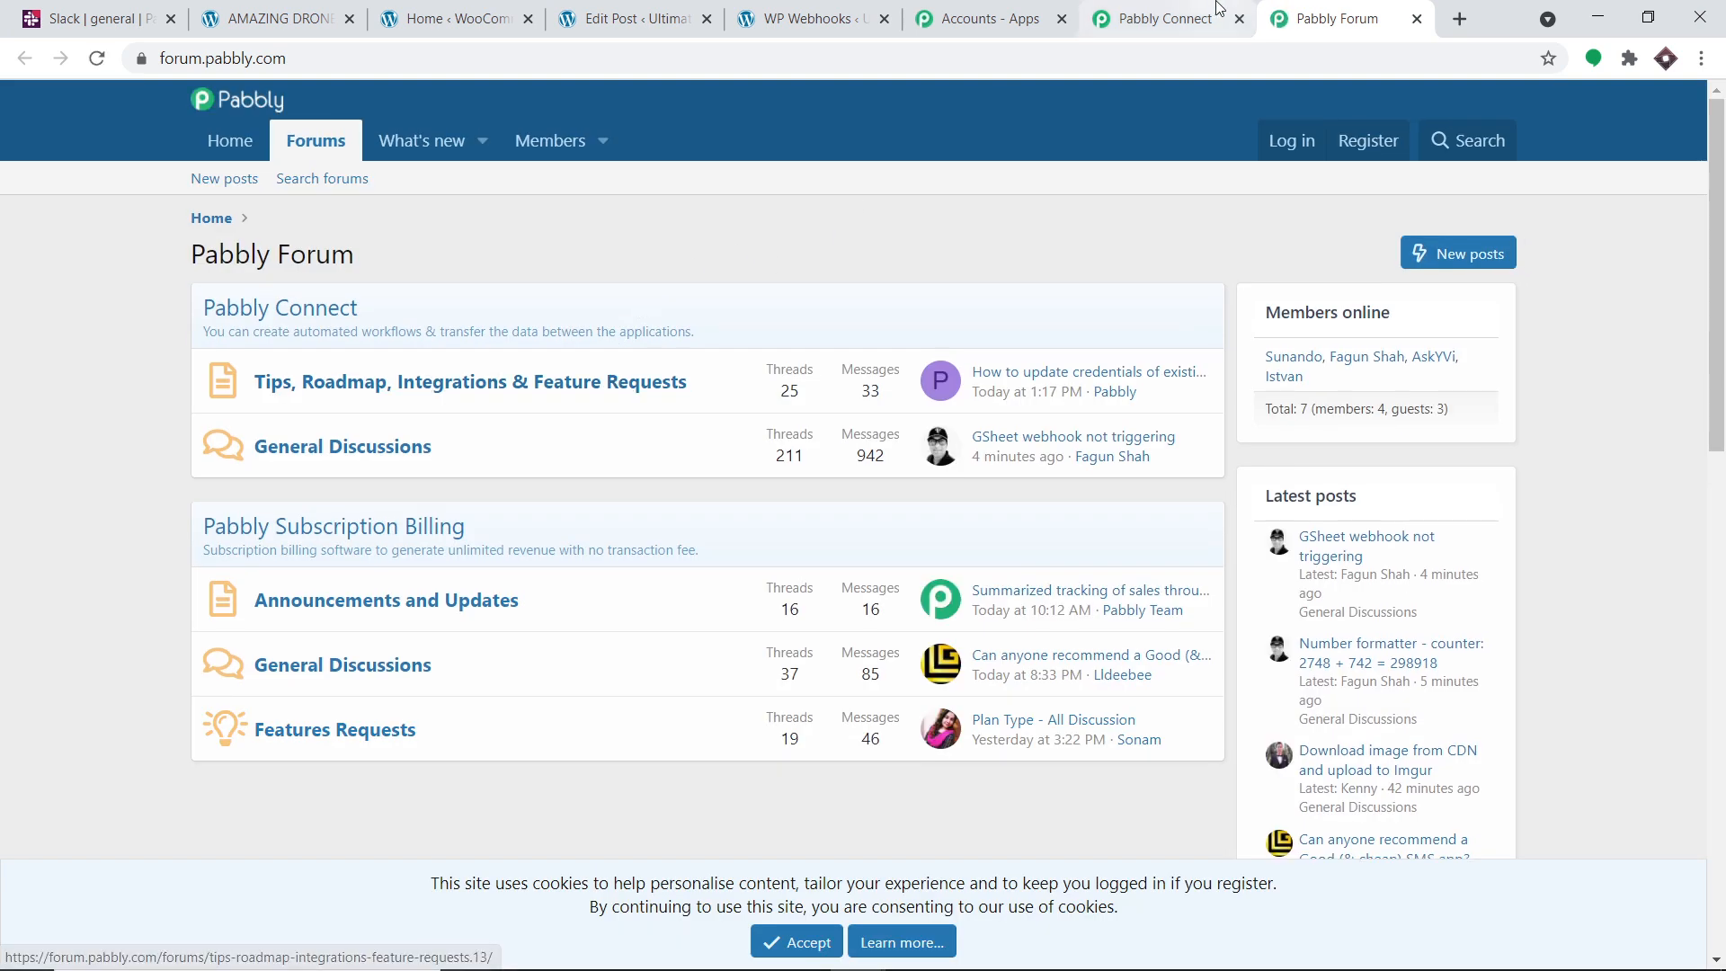
{"action": "left_click", "coordinate": [1165, 19]}
Copy the plugin name "WP Webhooks" from the trigger's setup instructions
{"action": "scroll", "coordinate": [1141, 180], "scroll_direction": "down", "scroll_amount": 1}
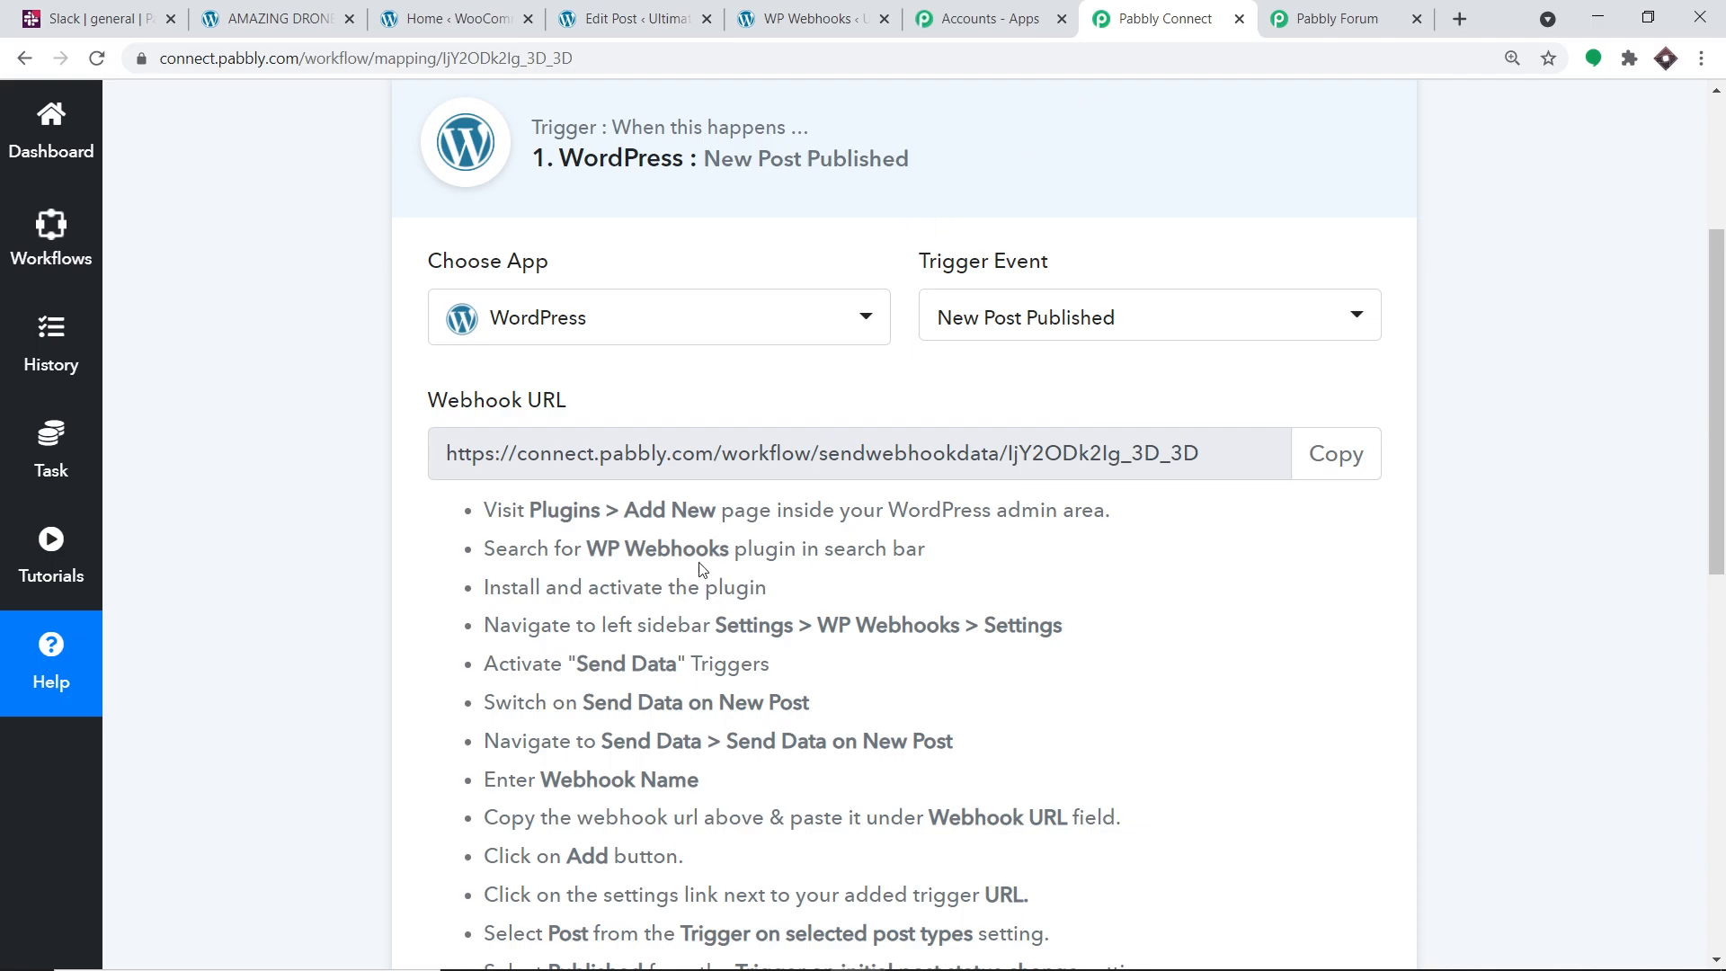
{"action": "left_click_drag", "start_coordinate": [732, 553], "coordinate": [590, 546]}
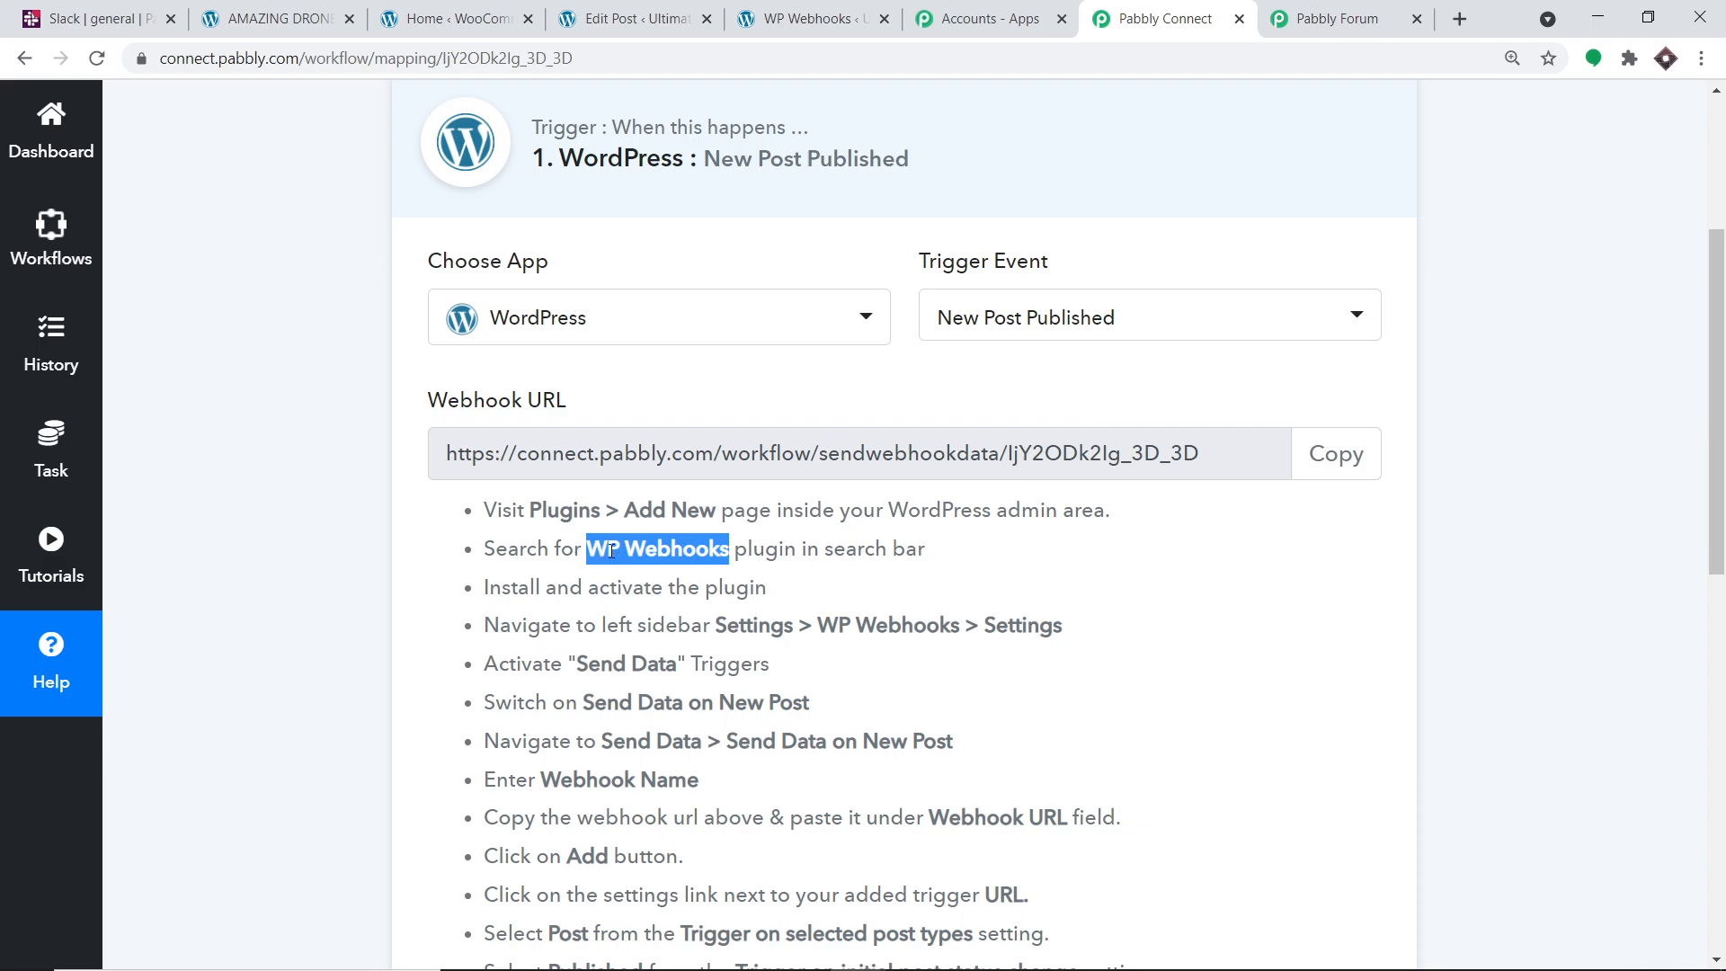
{"action": "right_click", "coordinate": [697, 555]}
{"action": "left_click", "coordinate": [715, 573]}
Switch to the WordPress admin area and open the Installed Plugins page in a new browser tab
{"action": "left_click", "coordinate": [458, 18]}
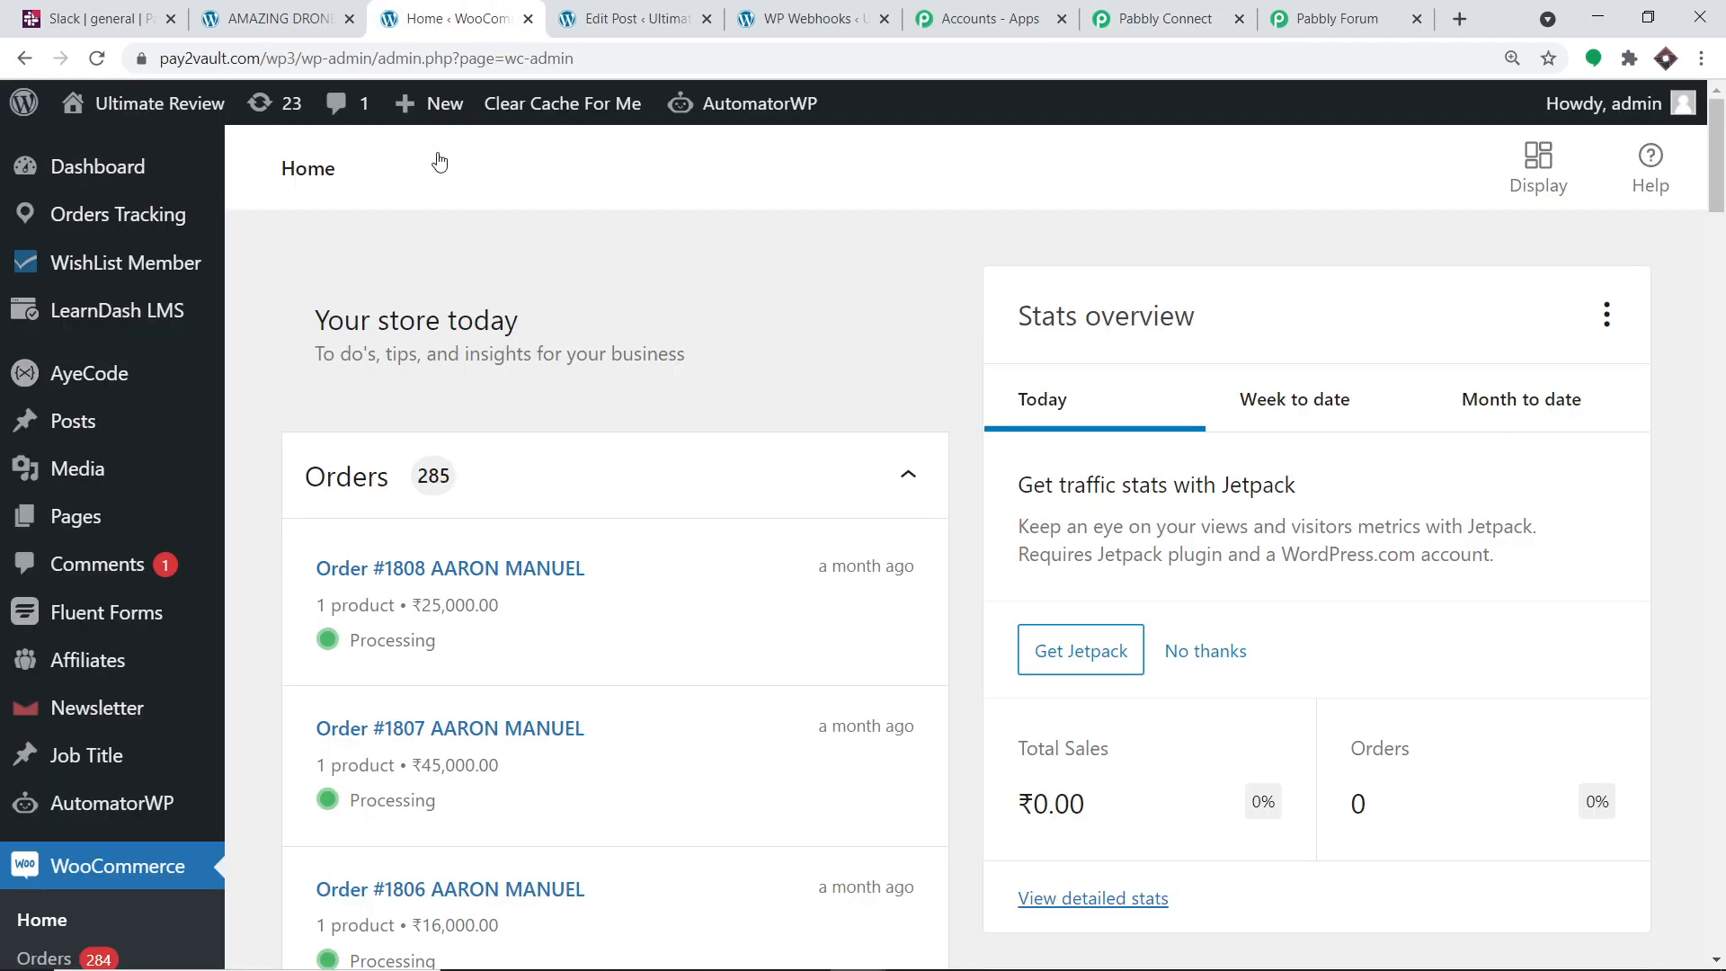
{"action": "scroll", "coordinate": [239, 629], "scroll_direction": "down", "scroll_amount": 7}
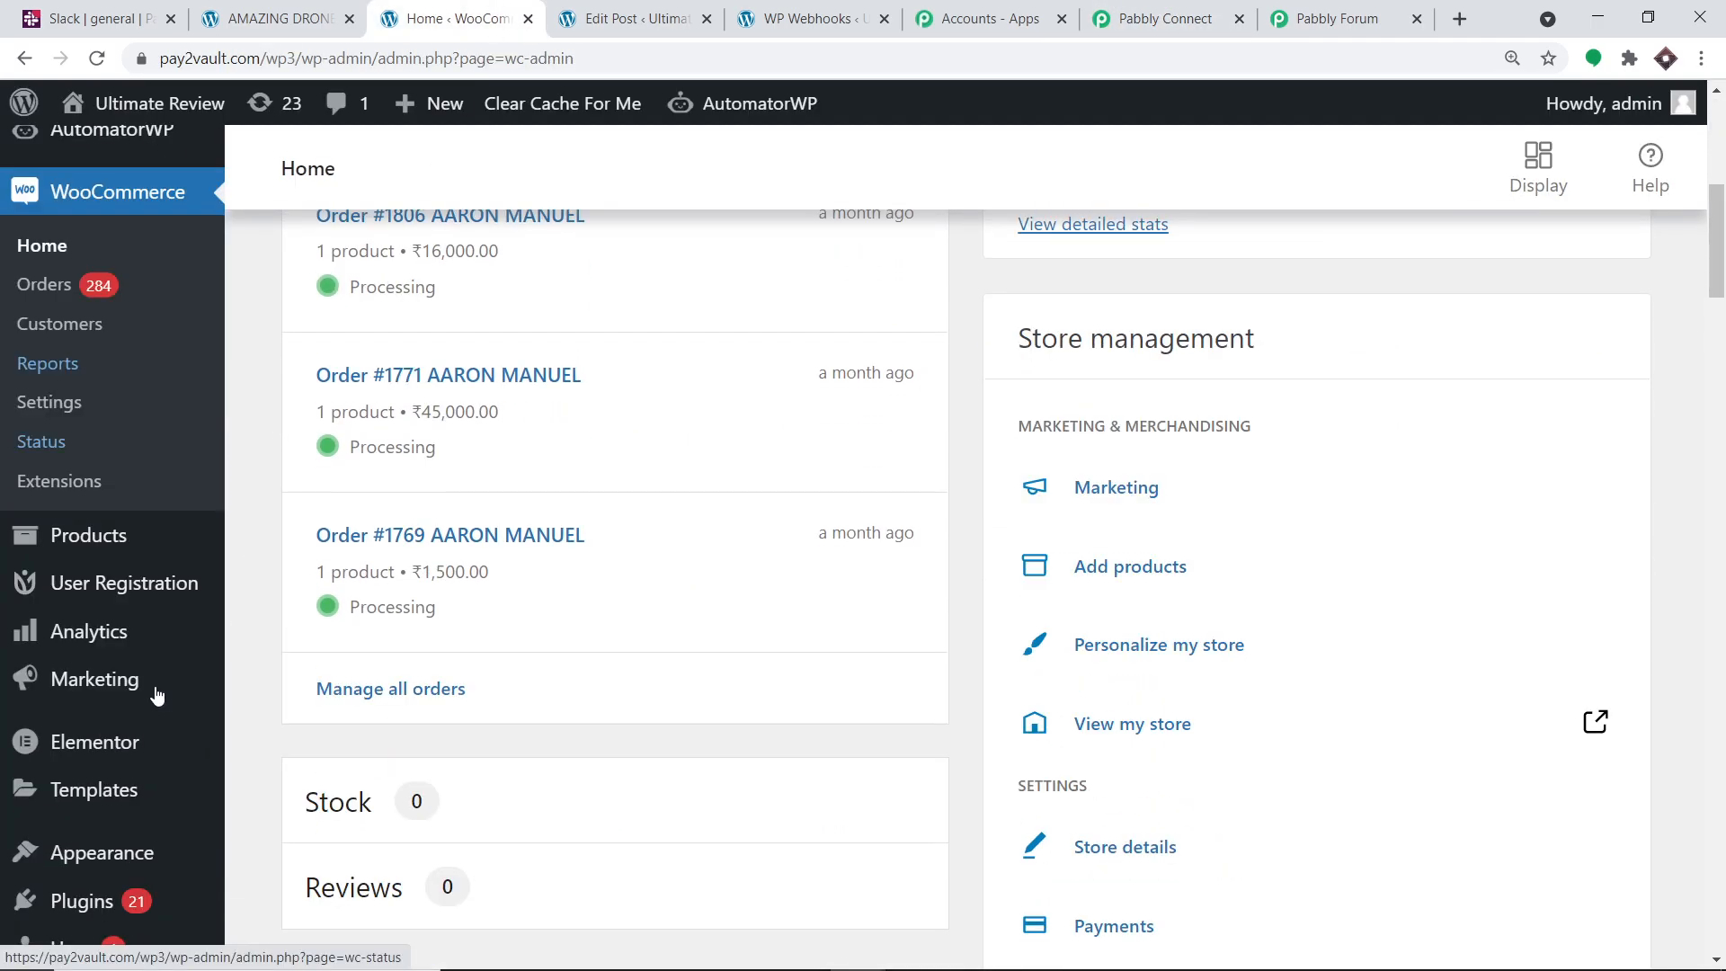
{"action": "scroll", "coordinate": [142, 790], "scroll_direction": "down", "scroll_amount": 1}
{"action": "mouse_move", "coordinate": [144, 787]}
{"action": "right_click", "coordinate": [336, 795]}
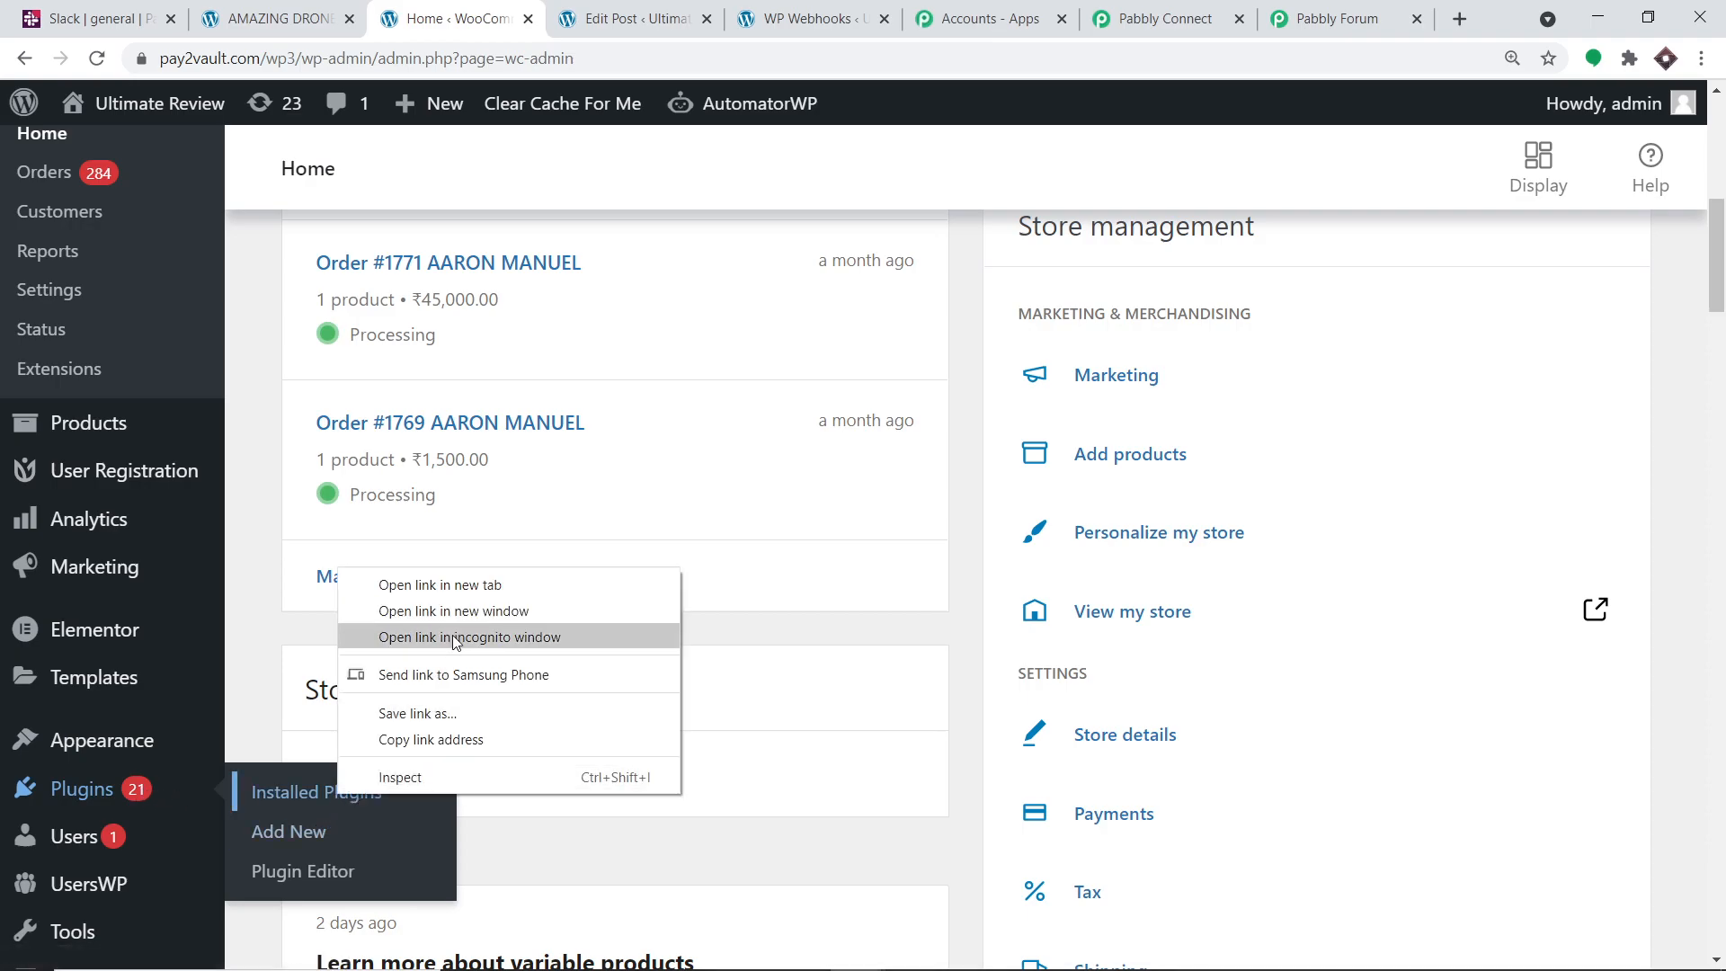
{"action": "left_click", "coordinate": [454, 585]}
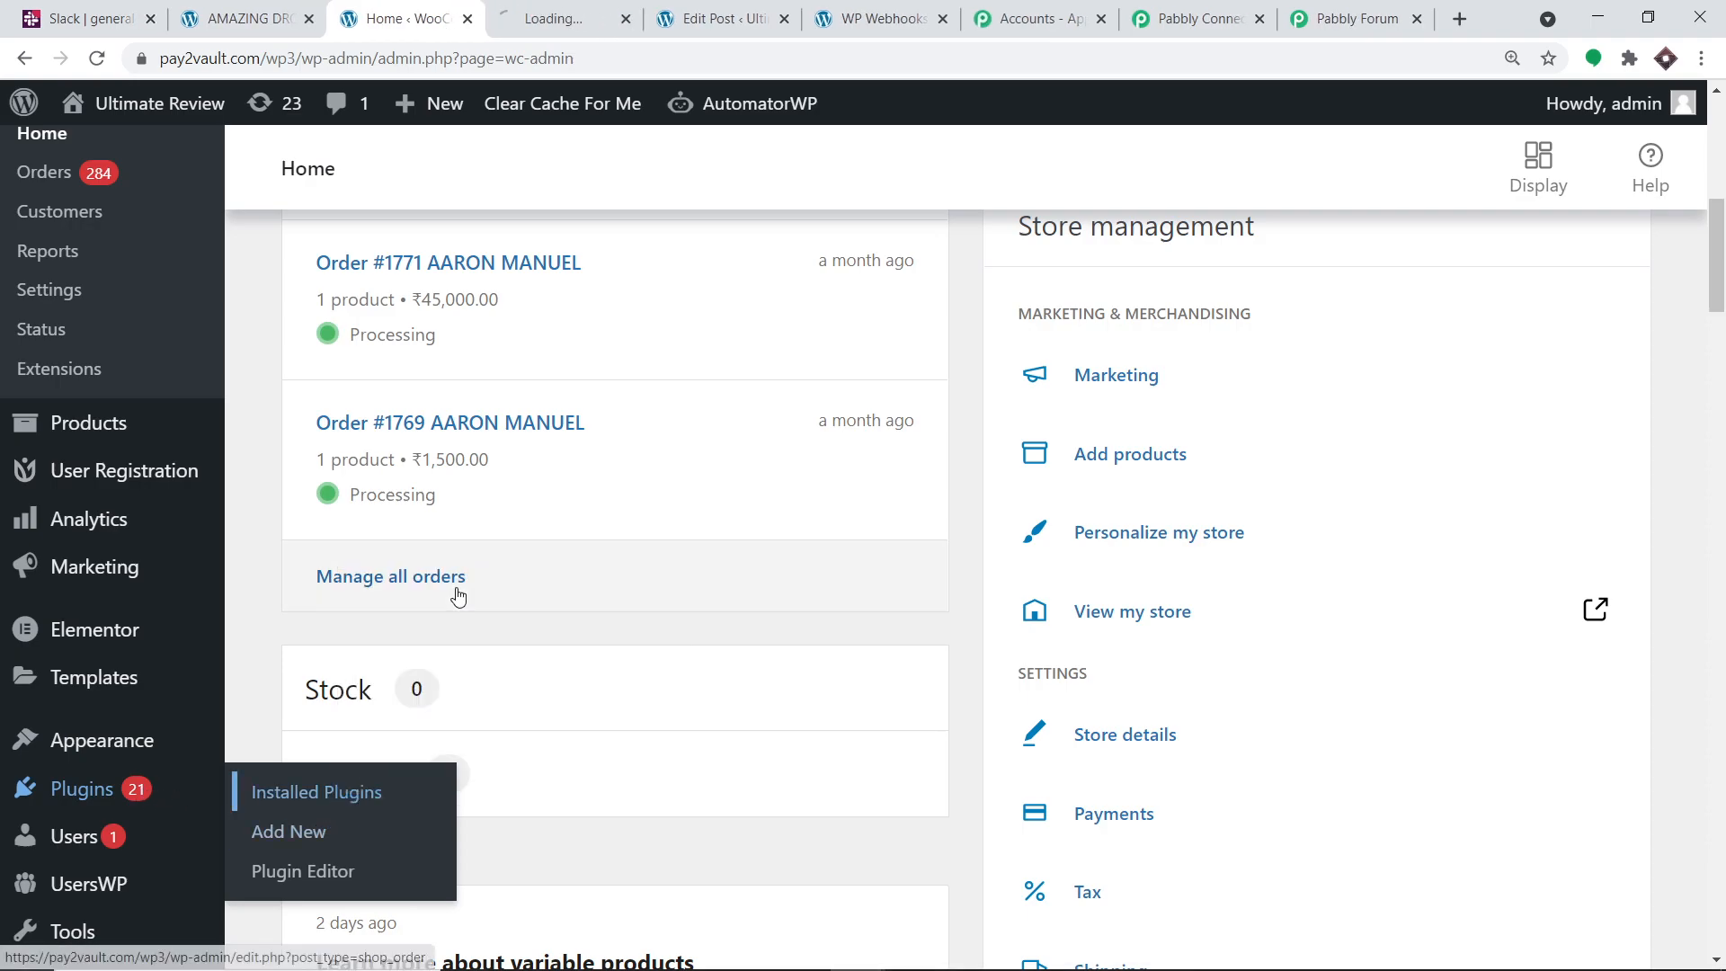
{"action": "left_click", "coordinate": [561, 7]}
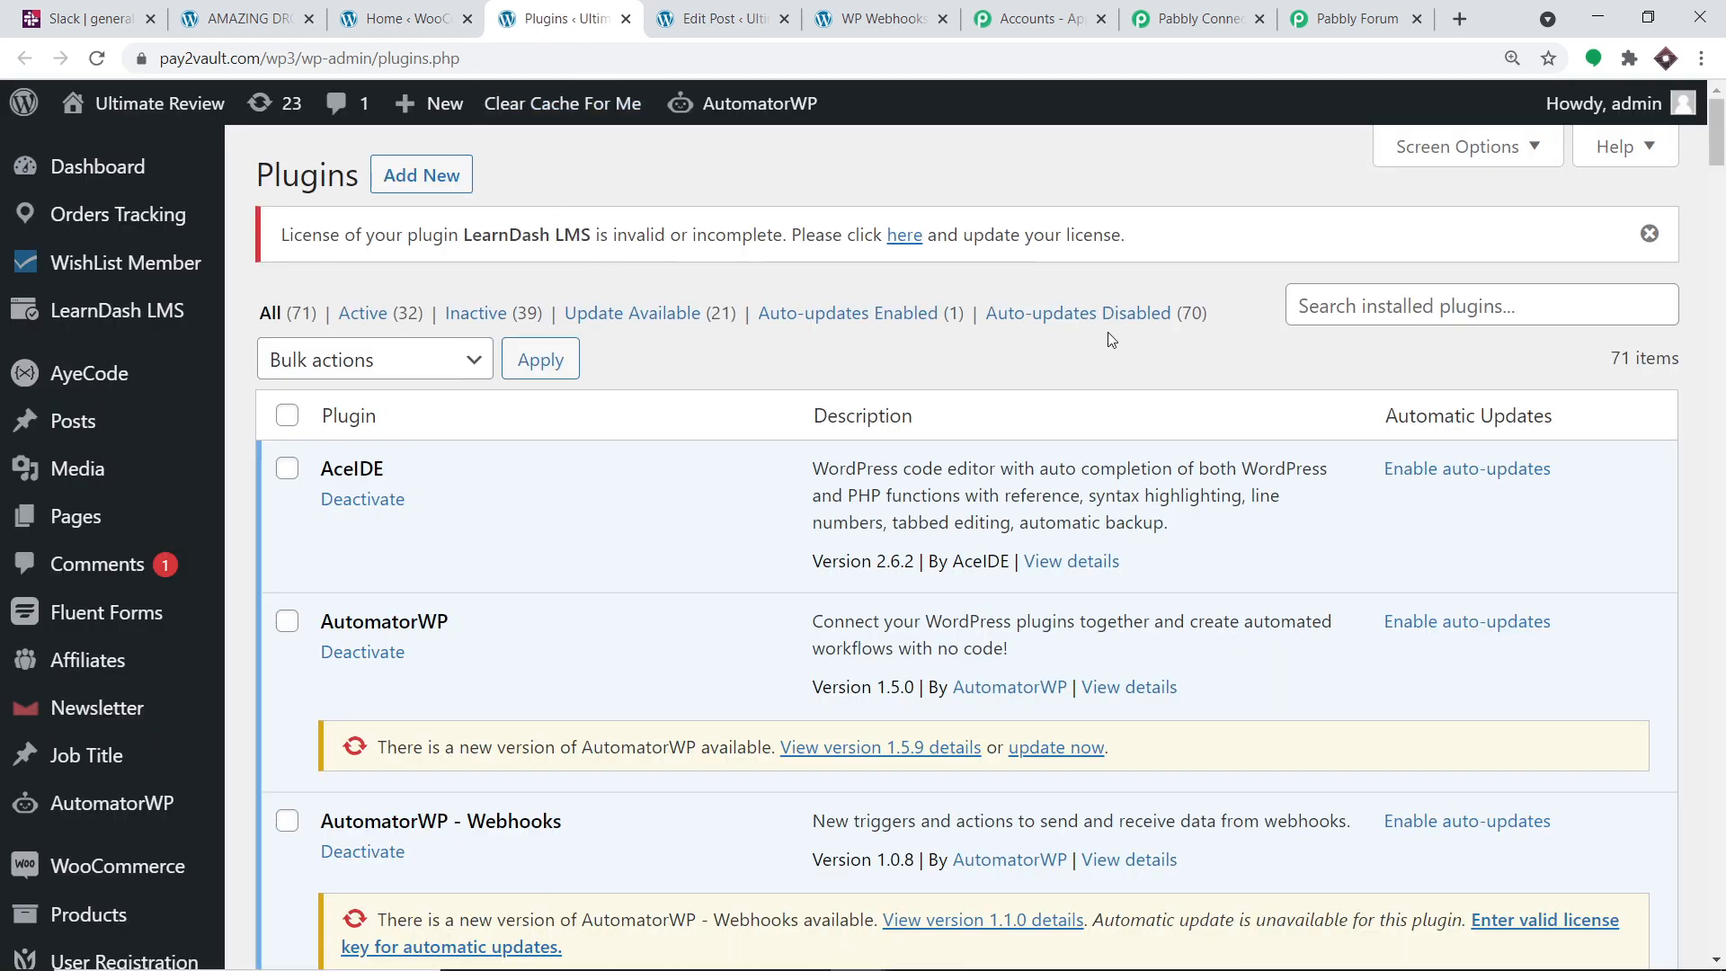
Search the installed plugins for "WP Webhooks" and open that plugin's settings
{"action": "left_click", "coordinate": [1306, 305]}
{"action": "left_click", "coordinate": [1336, 354]}
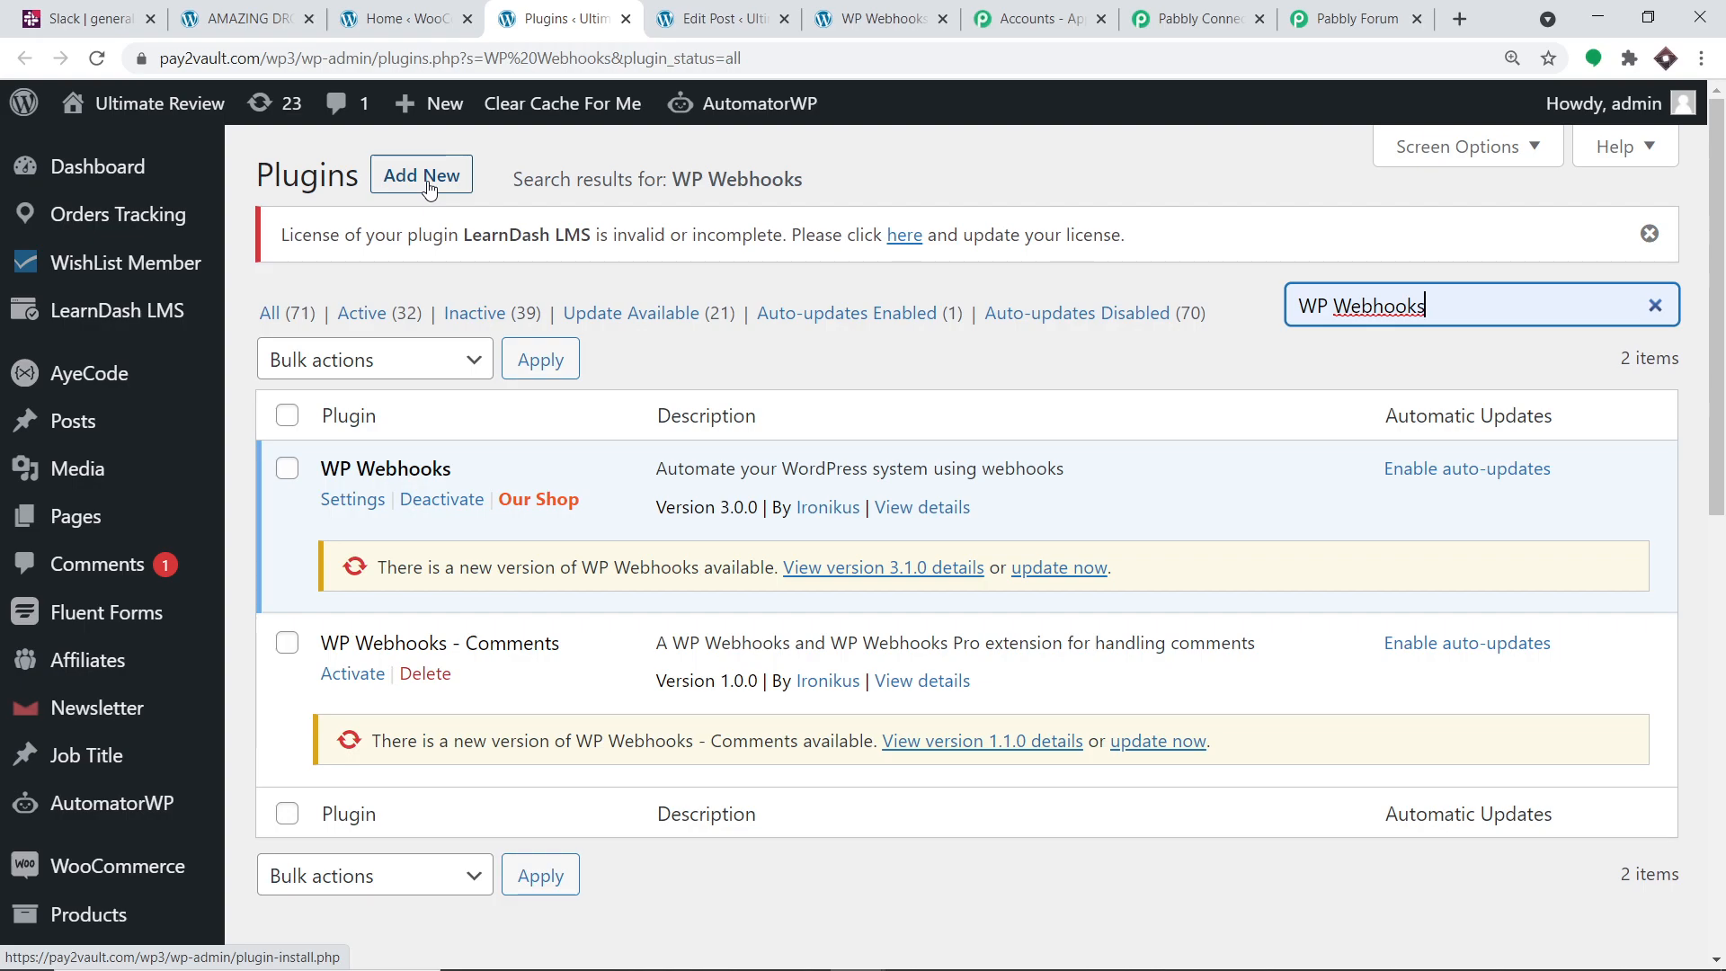
{"action": "left_click", "coordinate": [334, 500]}
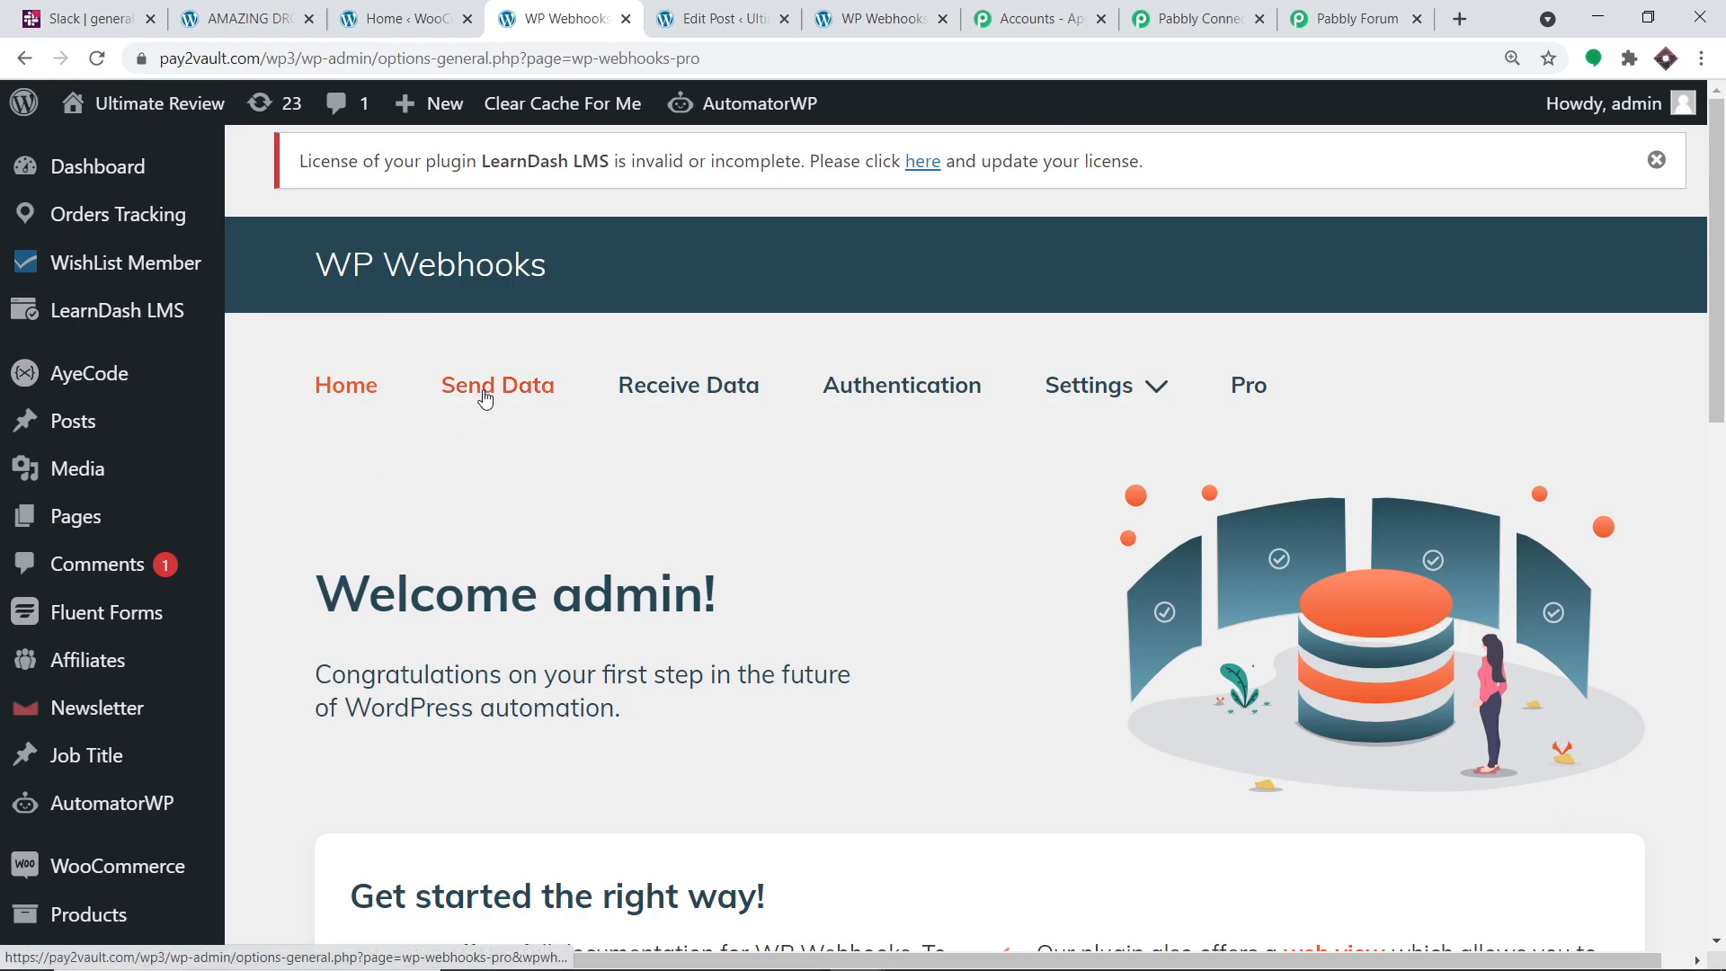
Open the Send Data triggers of WP Webhooks and select Send Data On New Post
{"action": "mouse_move", "coordinate": [1210, 383]}
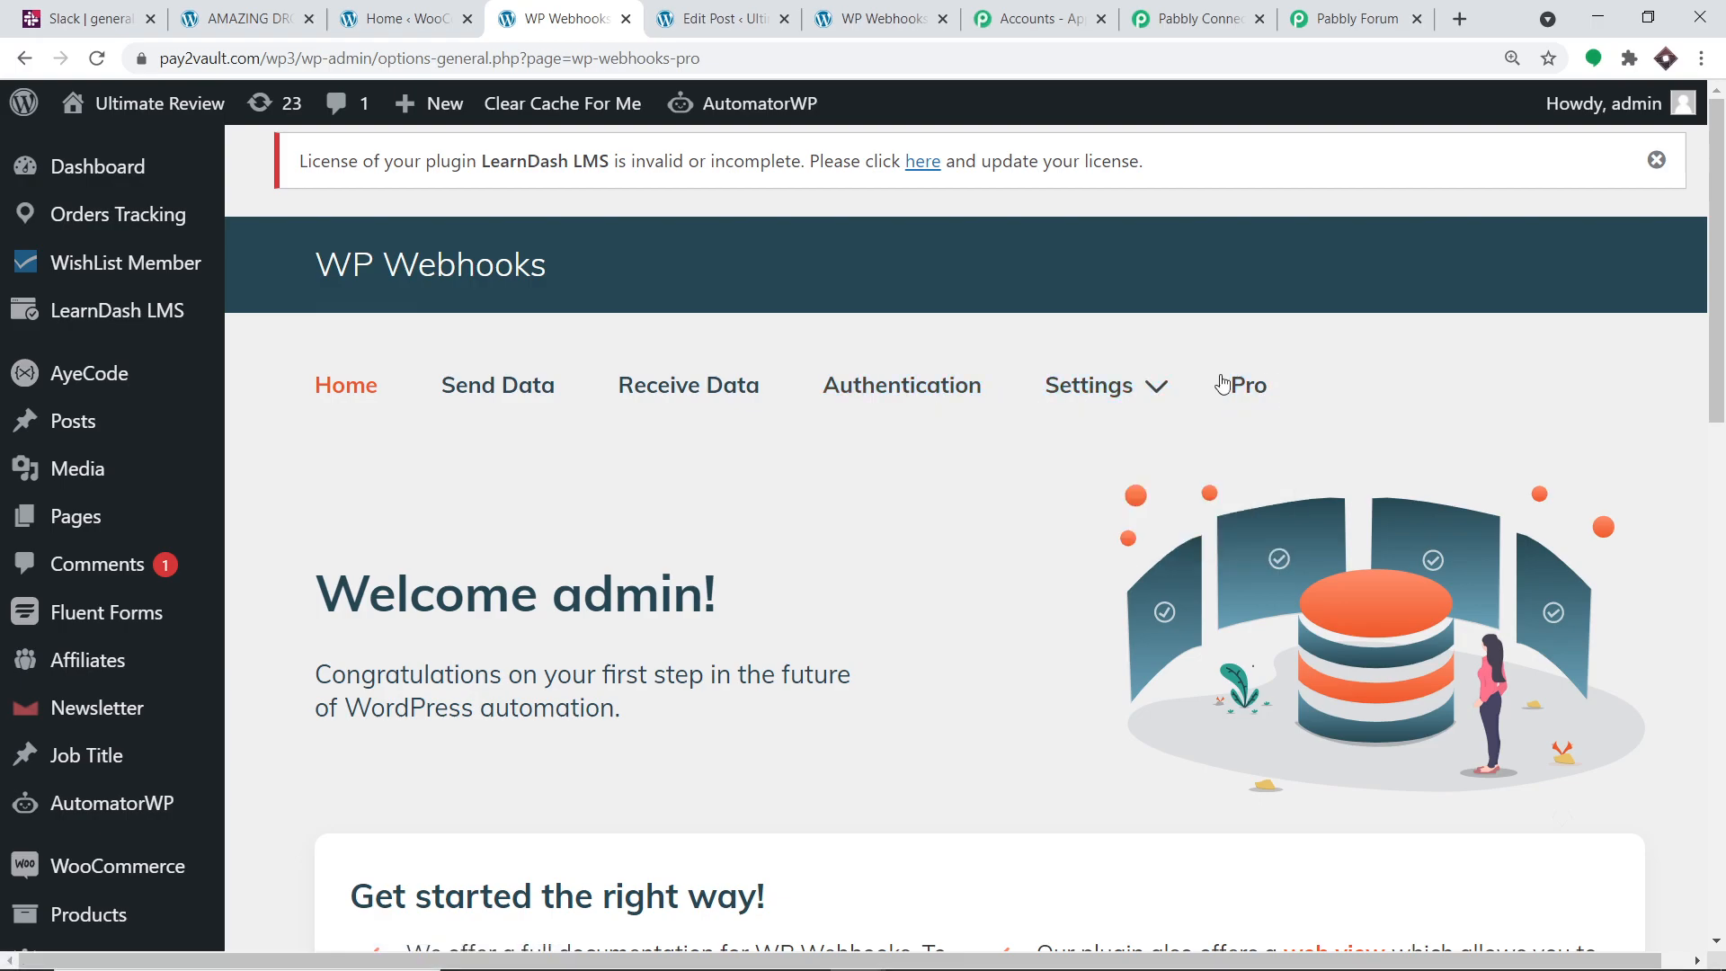
{"action": "left_click", "coordinate": [528, 402]}
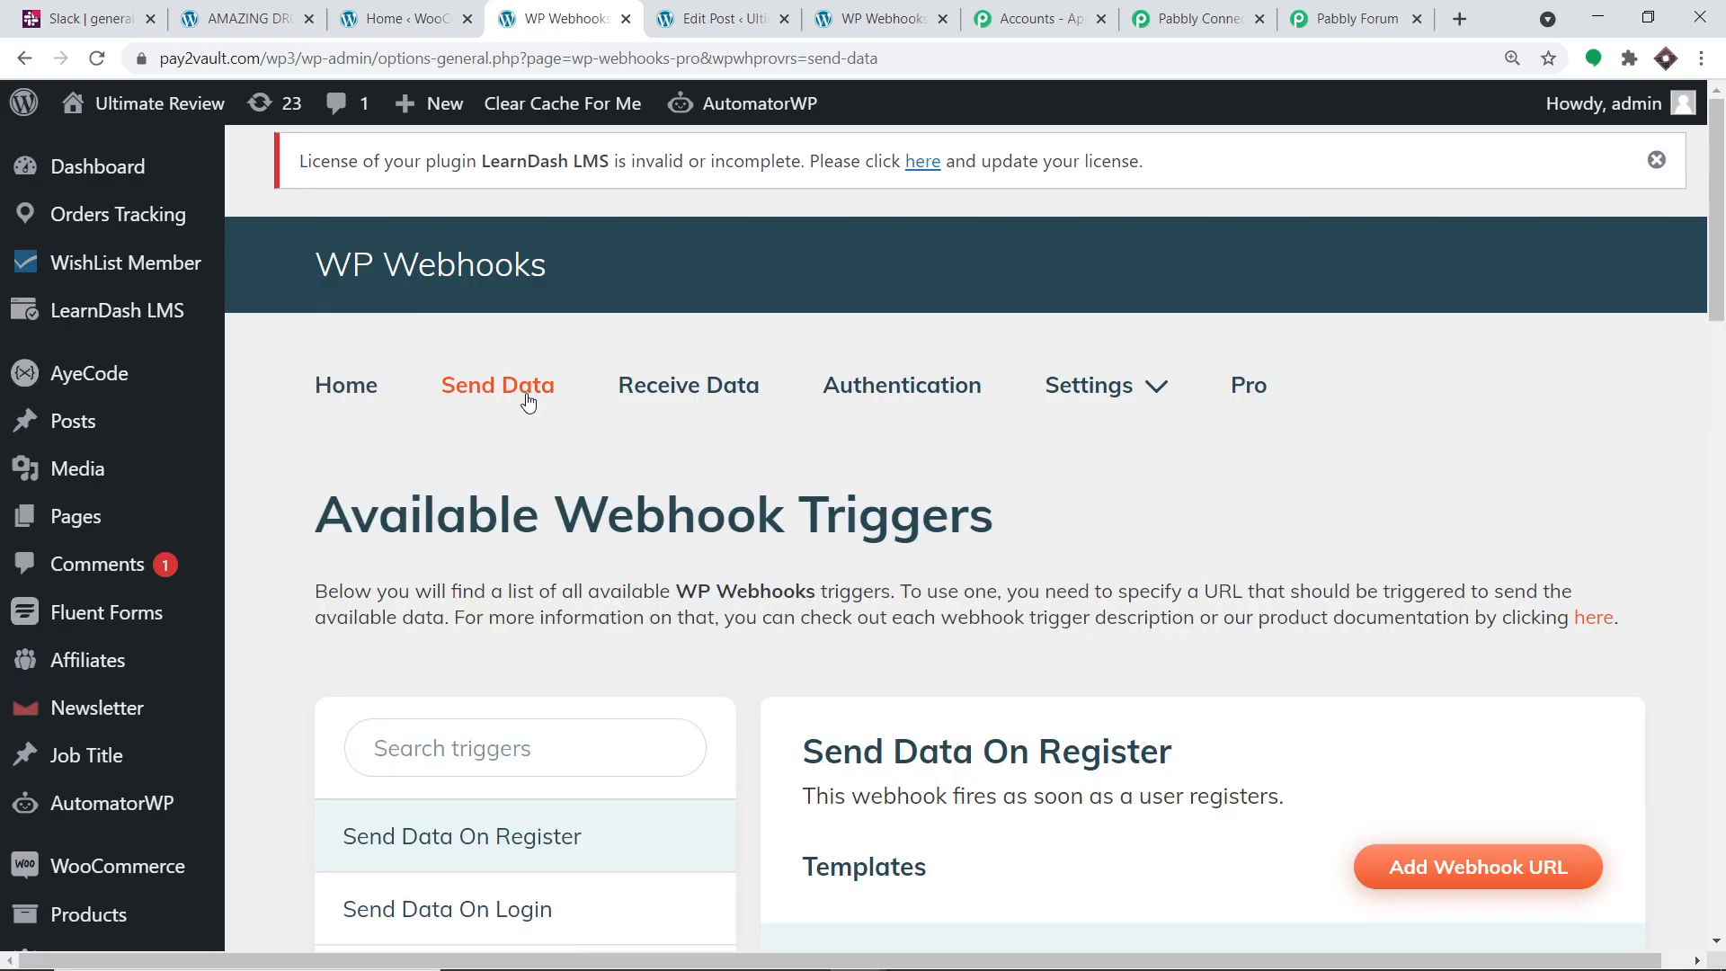
{"action": "scroll", "coordinate": [640, 437], "scroll_direction": "down", "scroll_amount": 1}
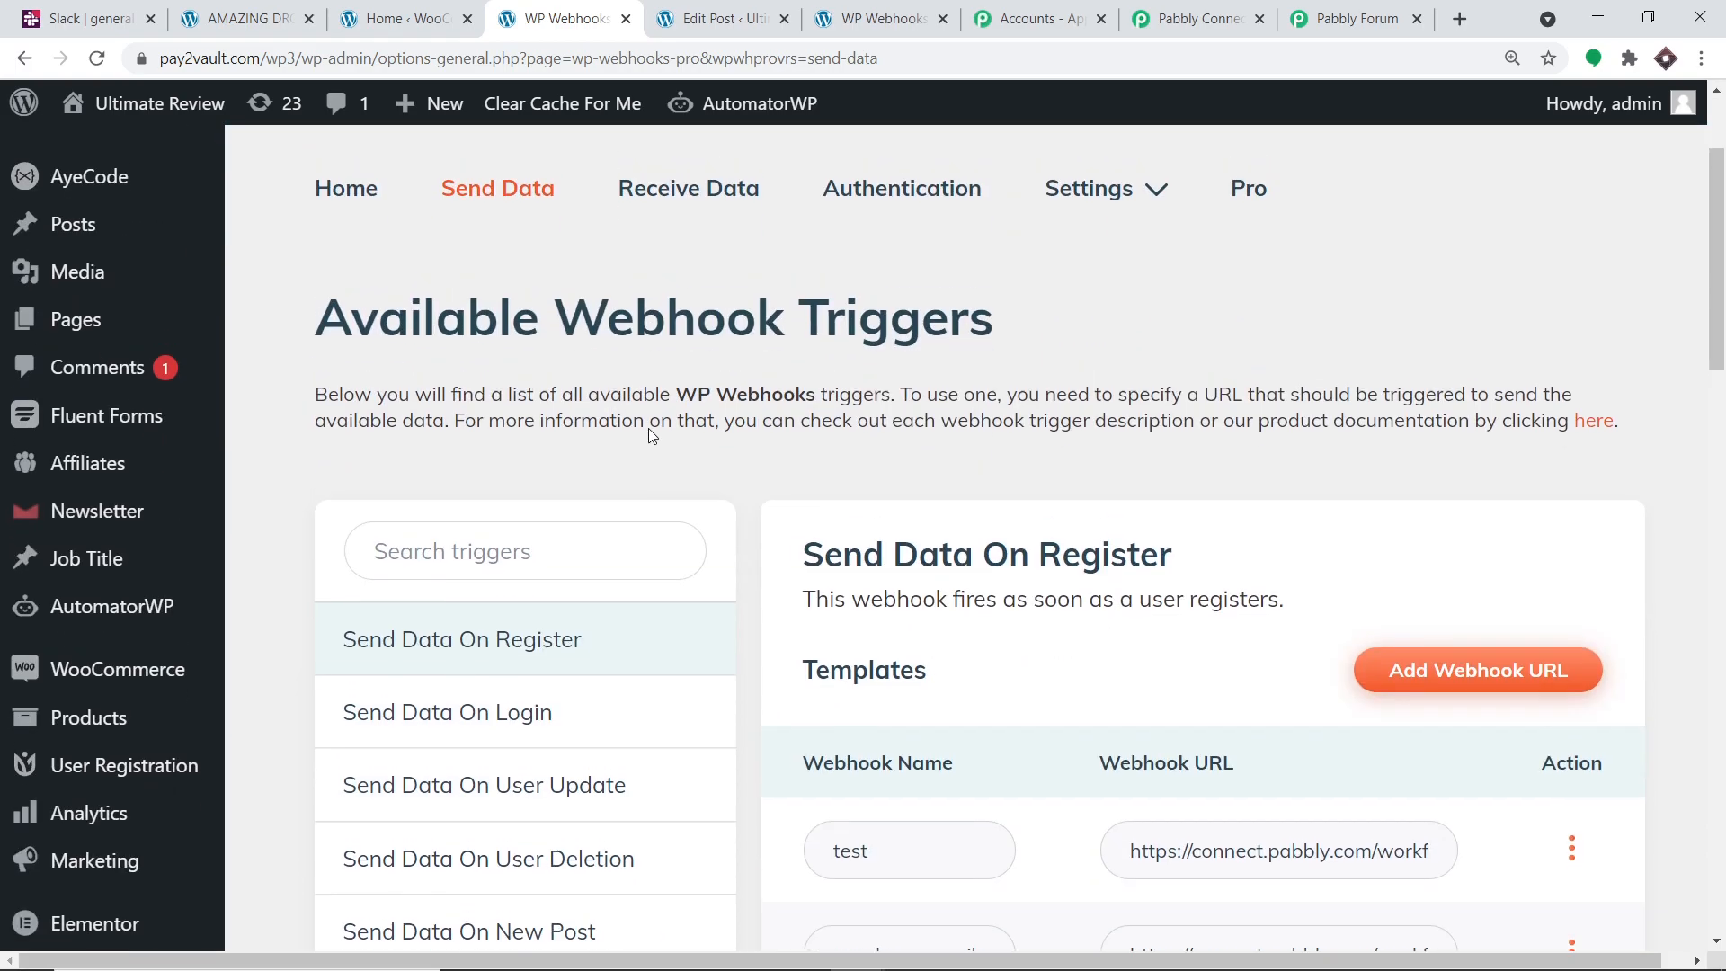
{"action": "scroll", "coordinate": [657, 425], "scroll_direction": "down", "scroll_amount": 2}
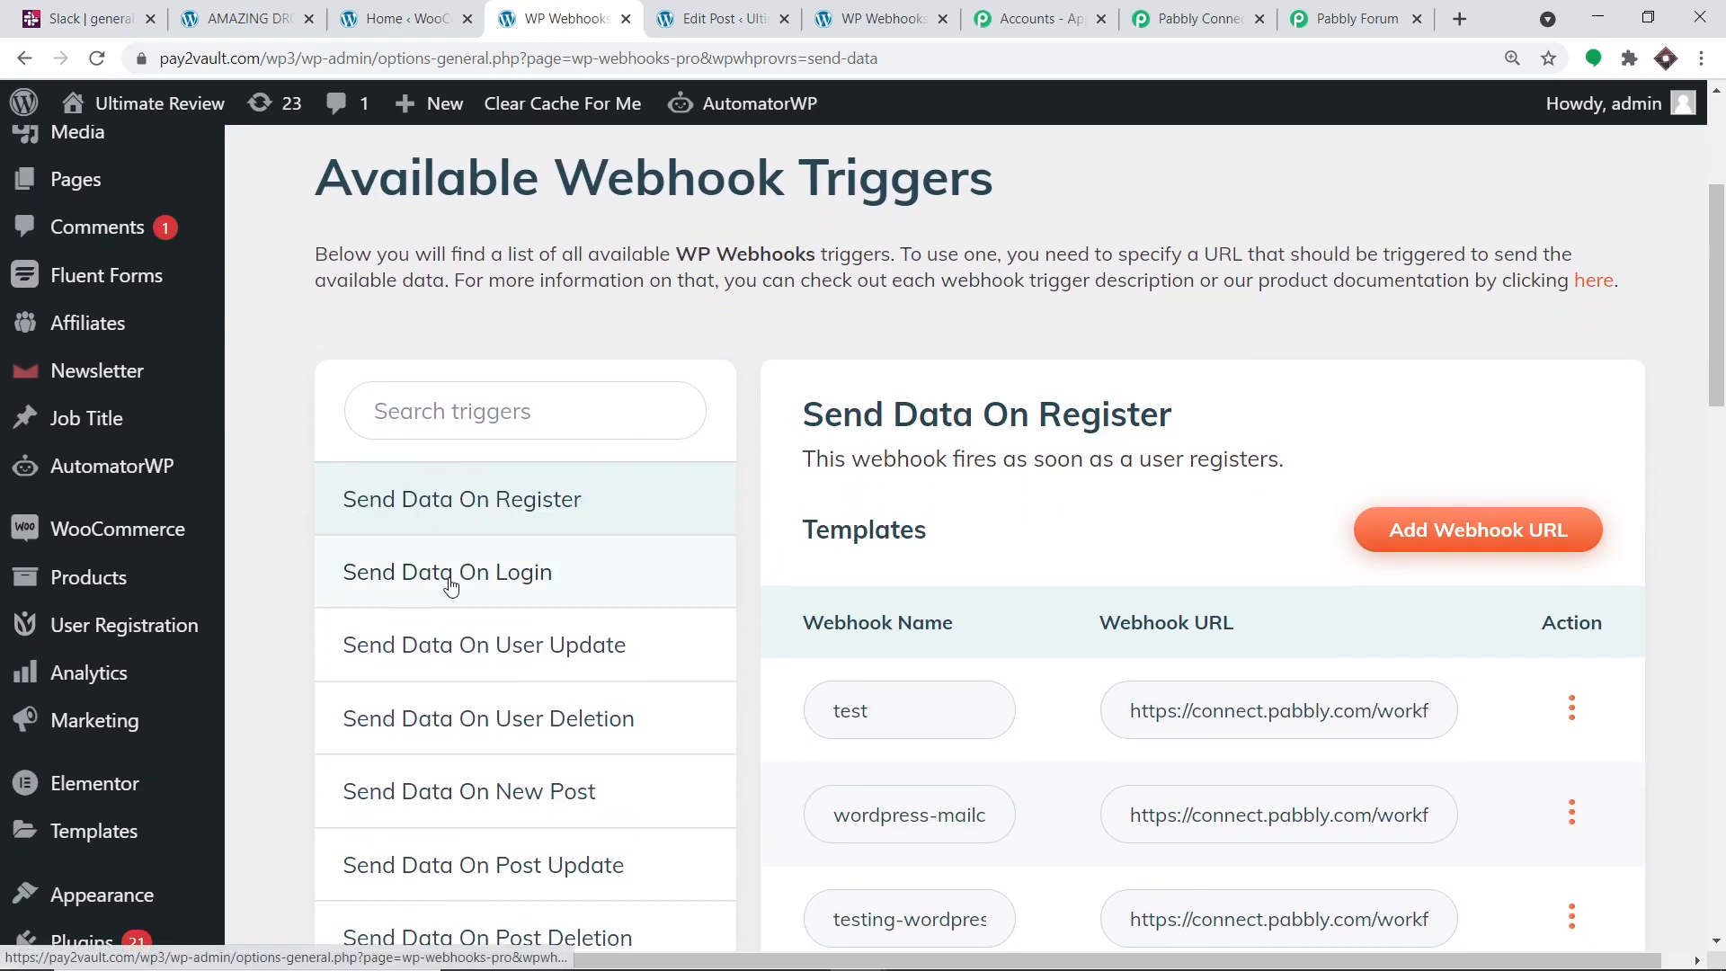
{"action": "scroll", "coordinate": [593, 590], "scroll_direction": "down", "scroll_amount": 2}
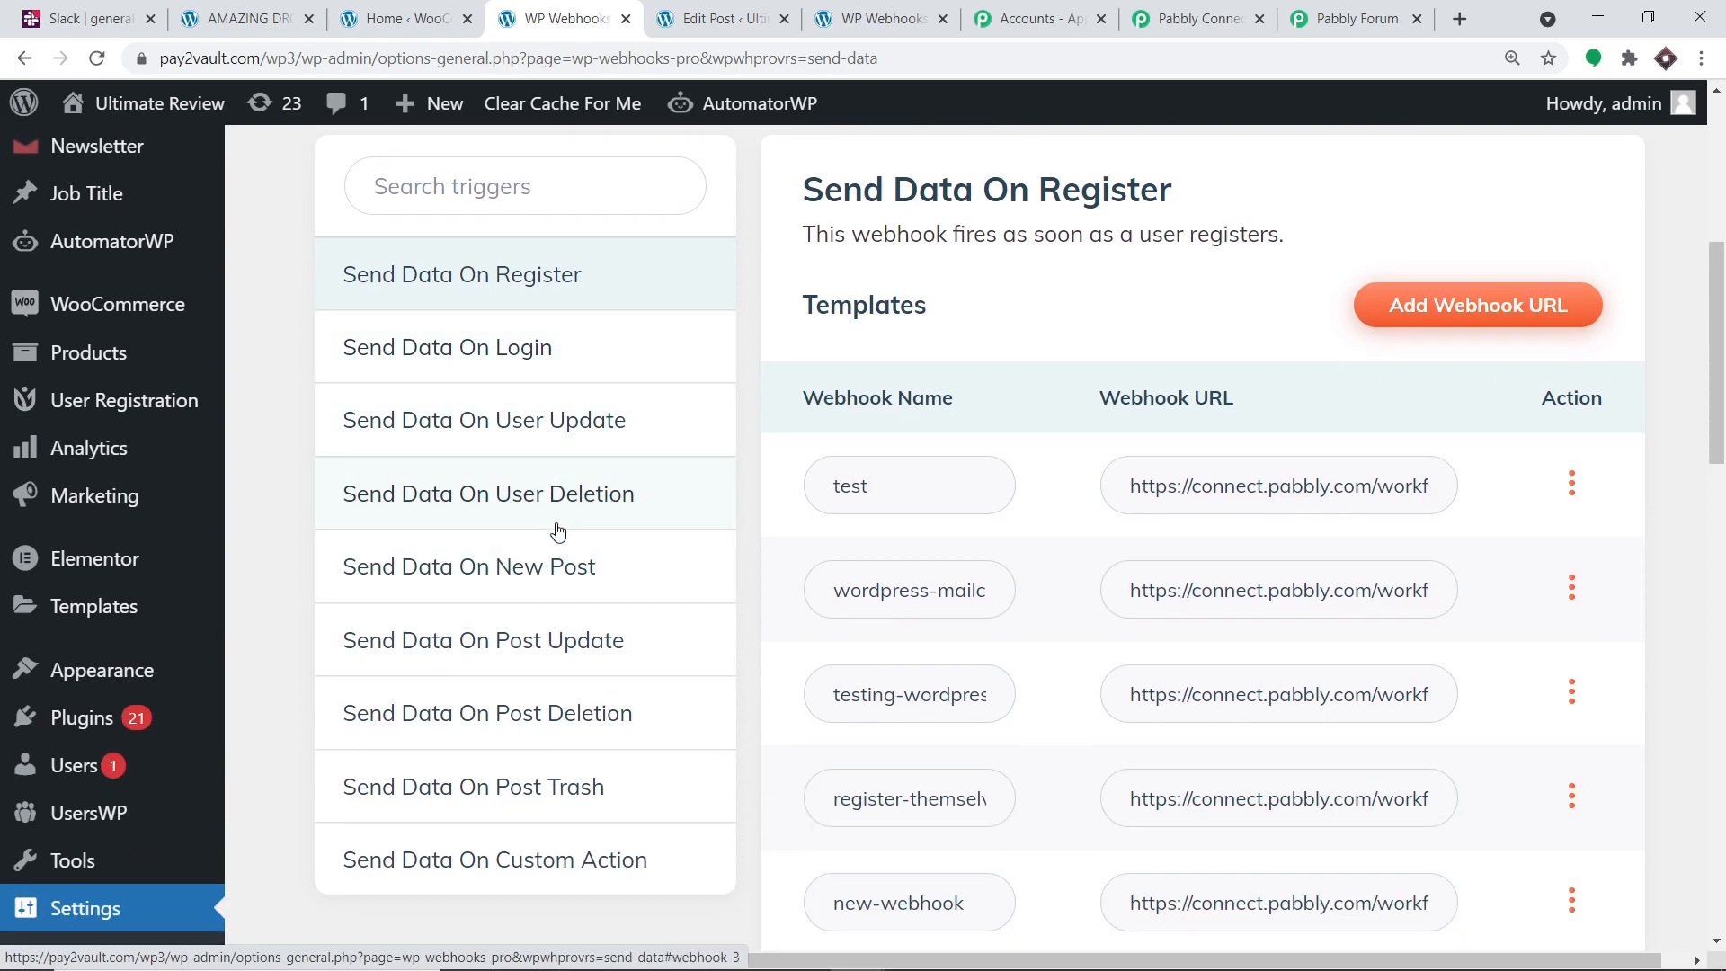
{"action": "left_click", "coordinate": [493, 584]}
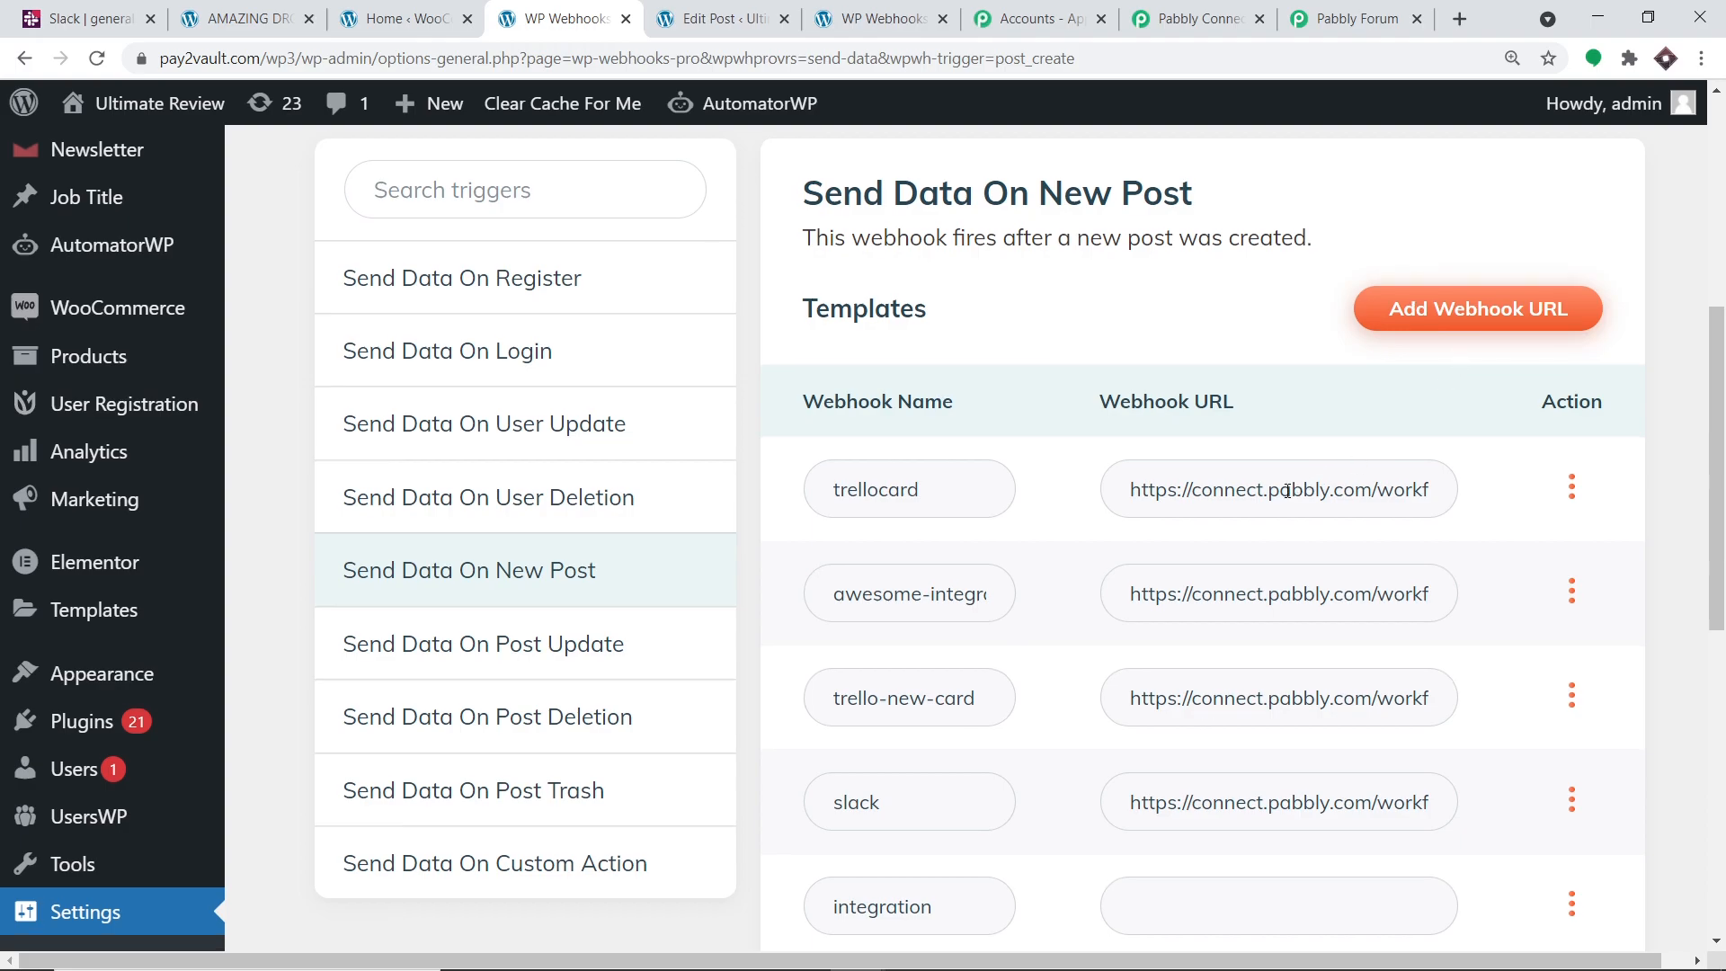
Start adding a webhook URL for the Send Data On New Post trigger and name it "SLACK DATA"
{"action": "scroll", "coordinate": [1258, 522], "scroll_direction": "down", "scroll_amount": 3}
{"action": "scroll", "coordinate": [1215, 359], "scroll_direction": "up", "scroll_amount": 2}
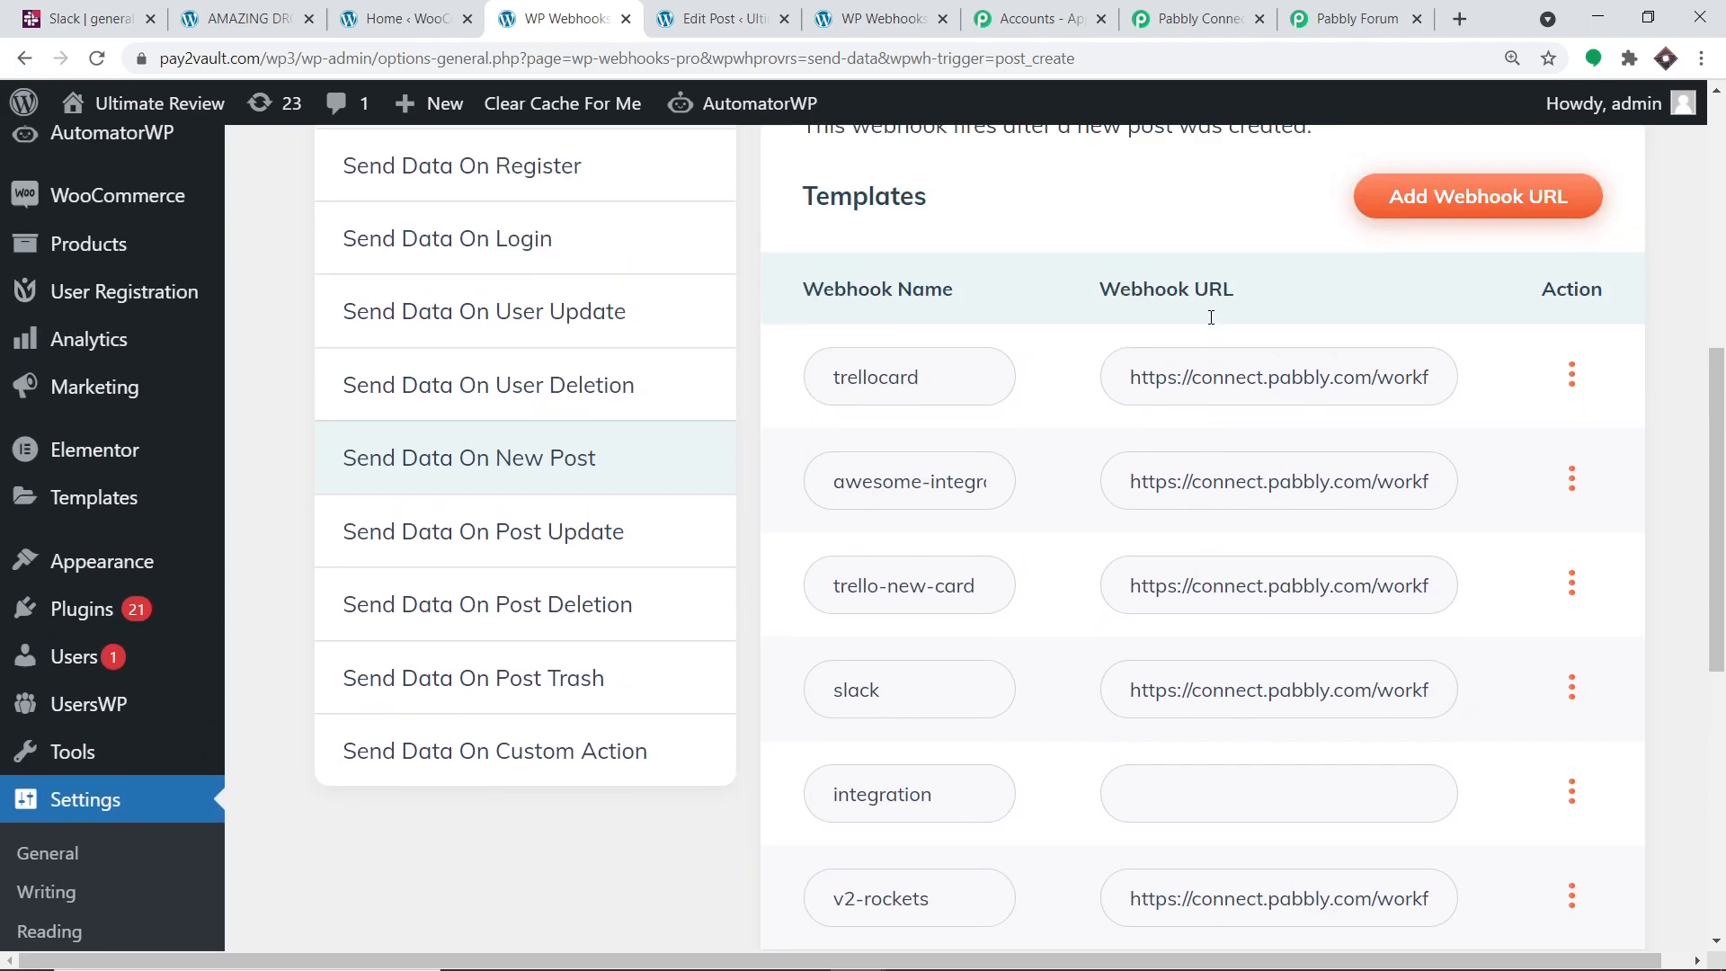
{"action": "scroll", "coordinate": [1208, 369], "scroll_direction": "up", "scroll_amount": 2}
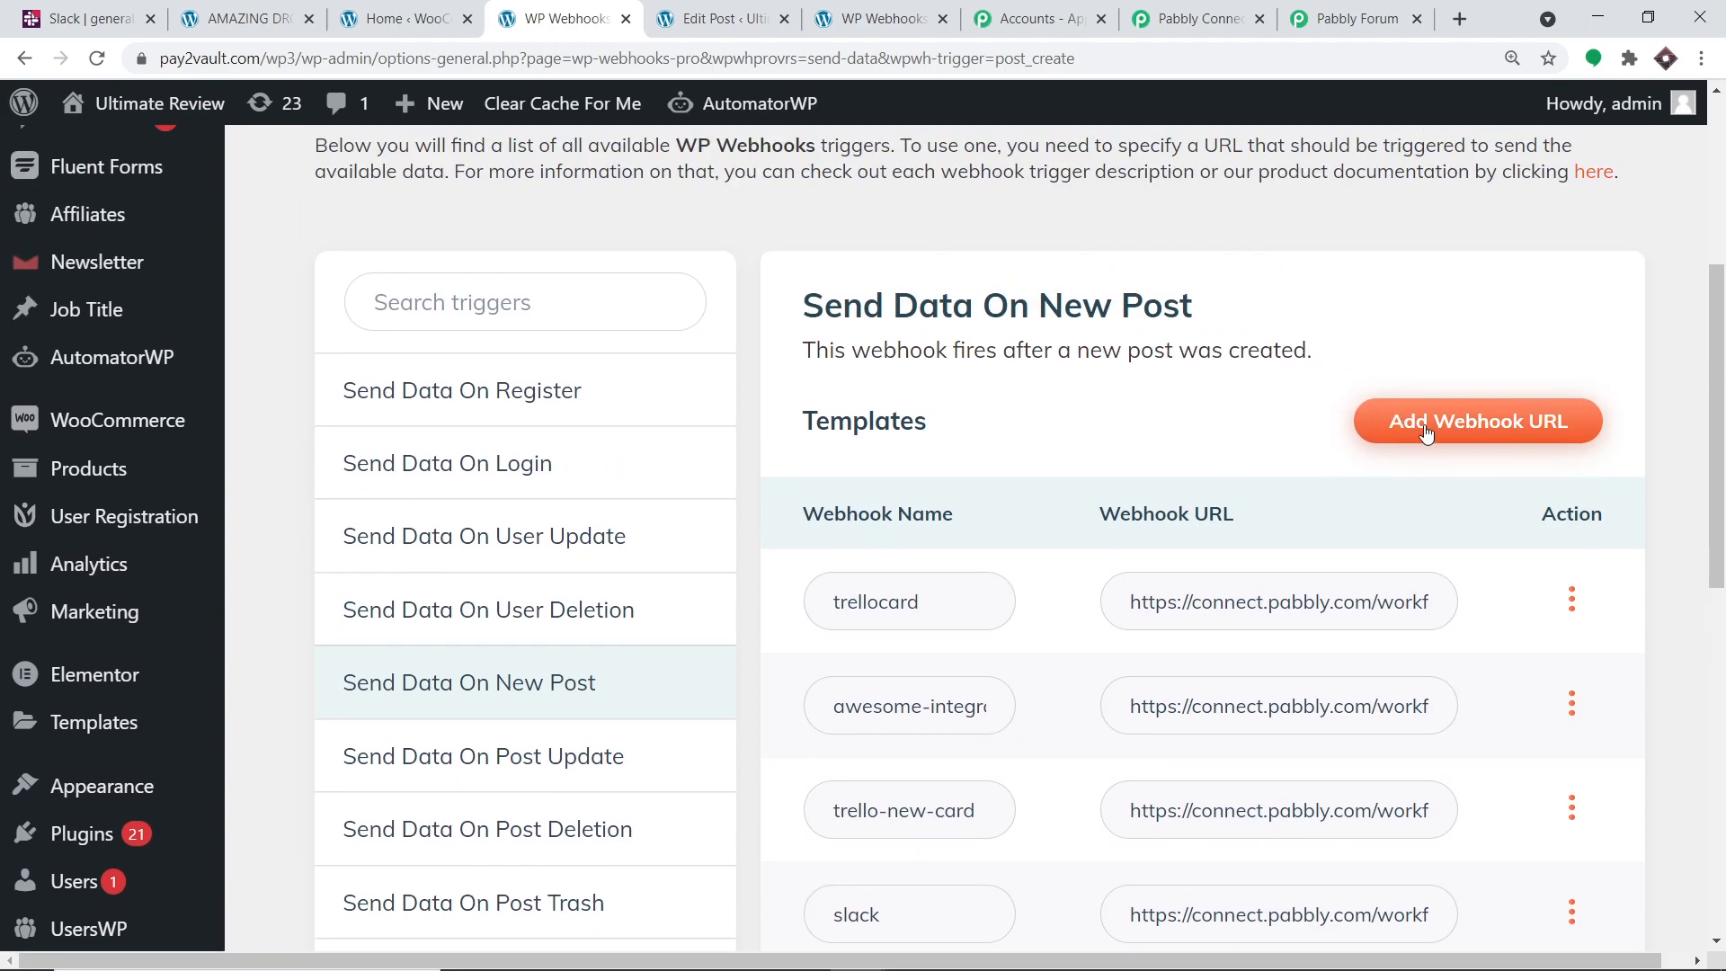
{"action": "left_click", "coordinate": [1426, 433]}
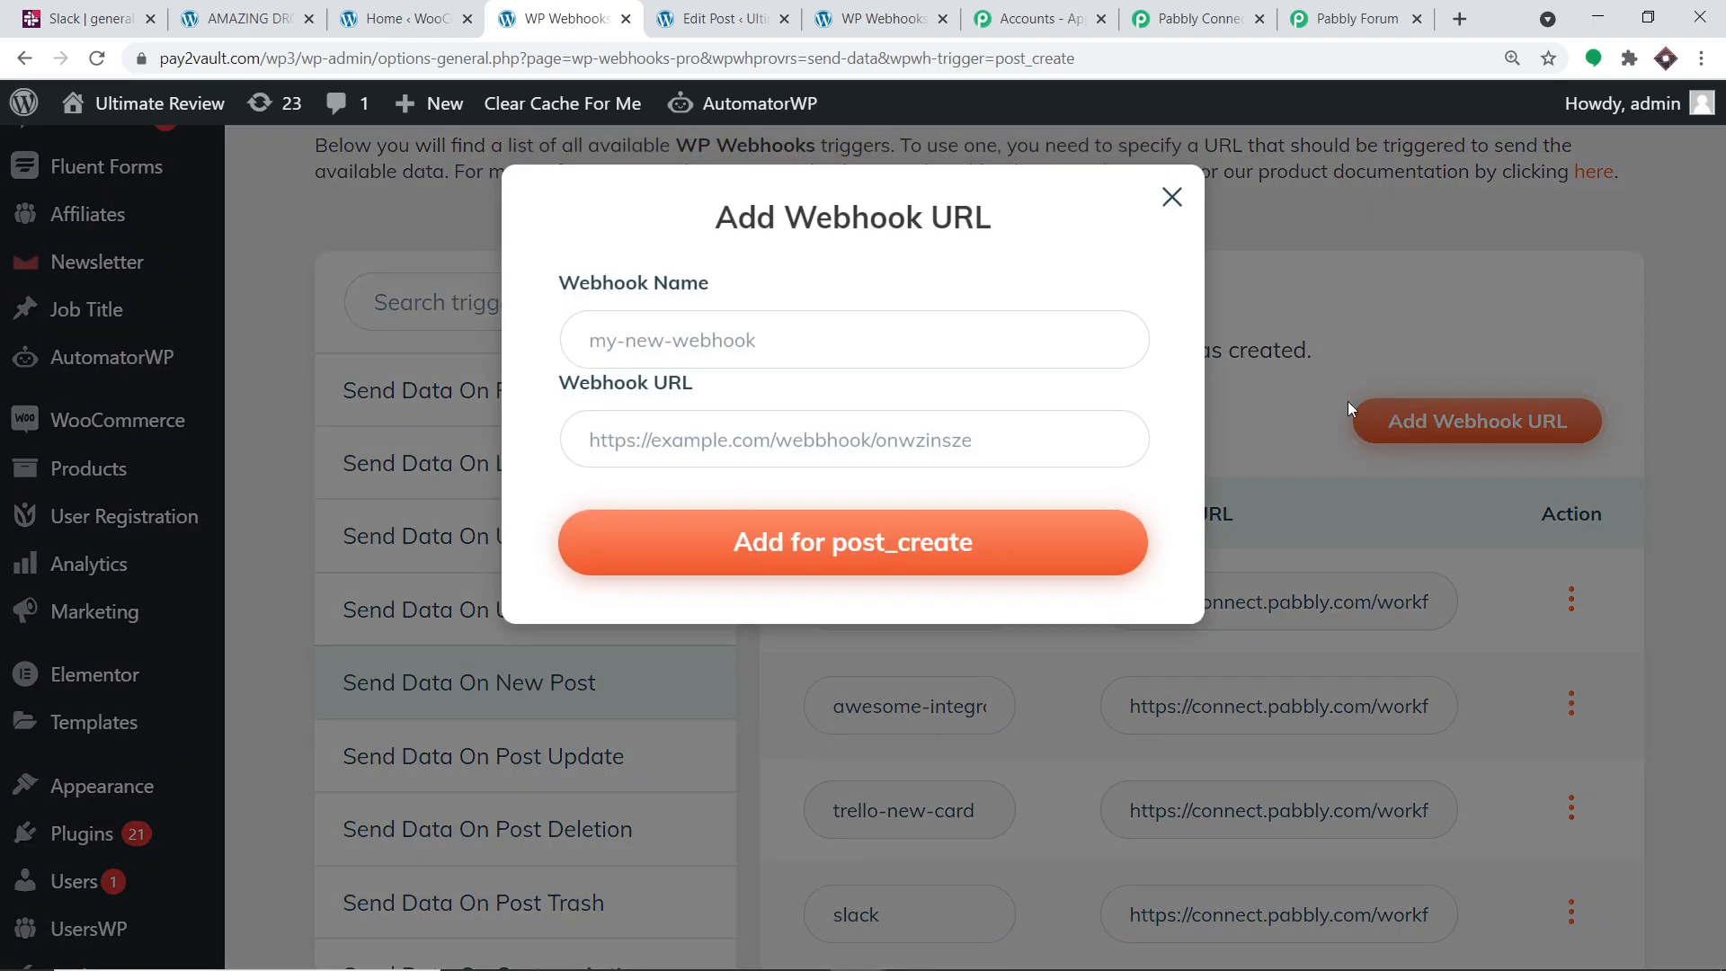
{"action": "left_click", "coordinate": [783, 341]}
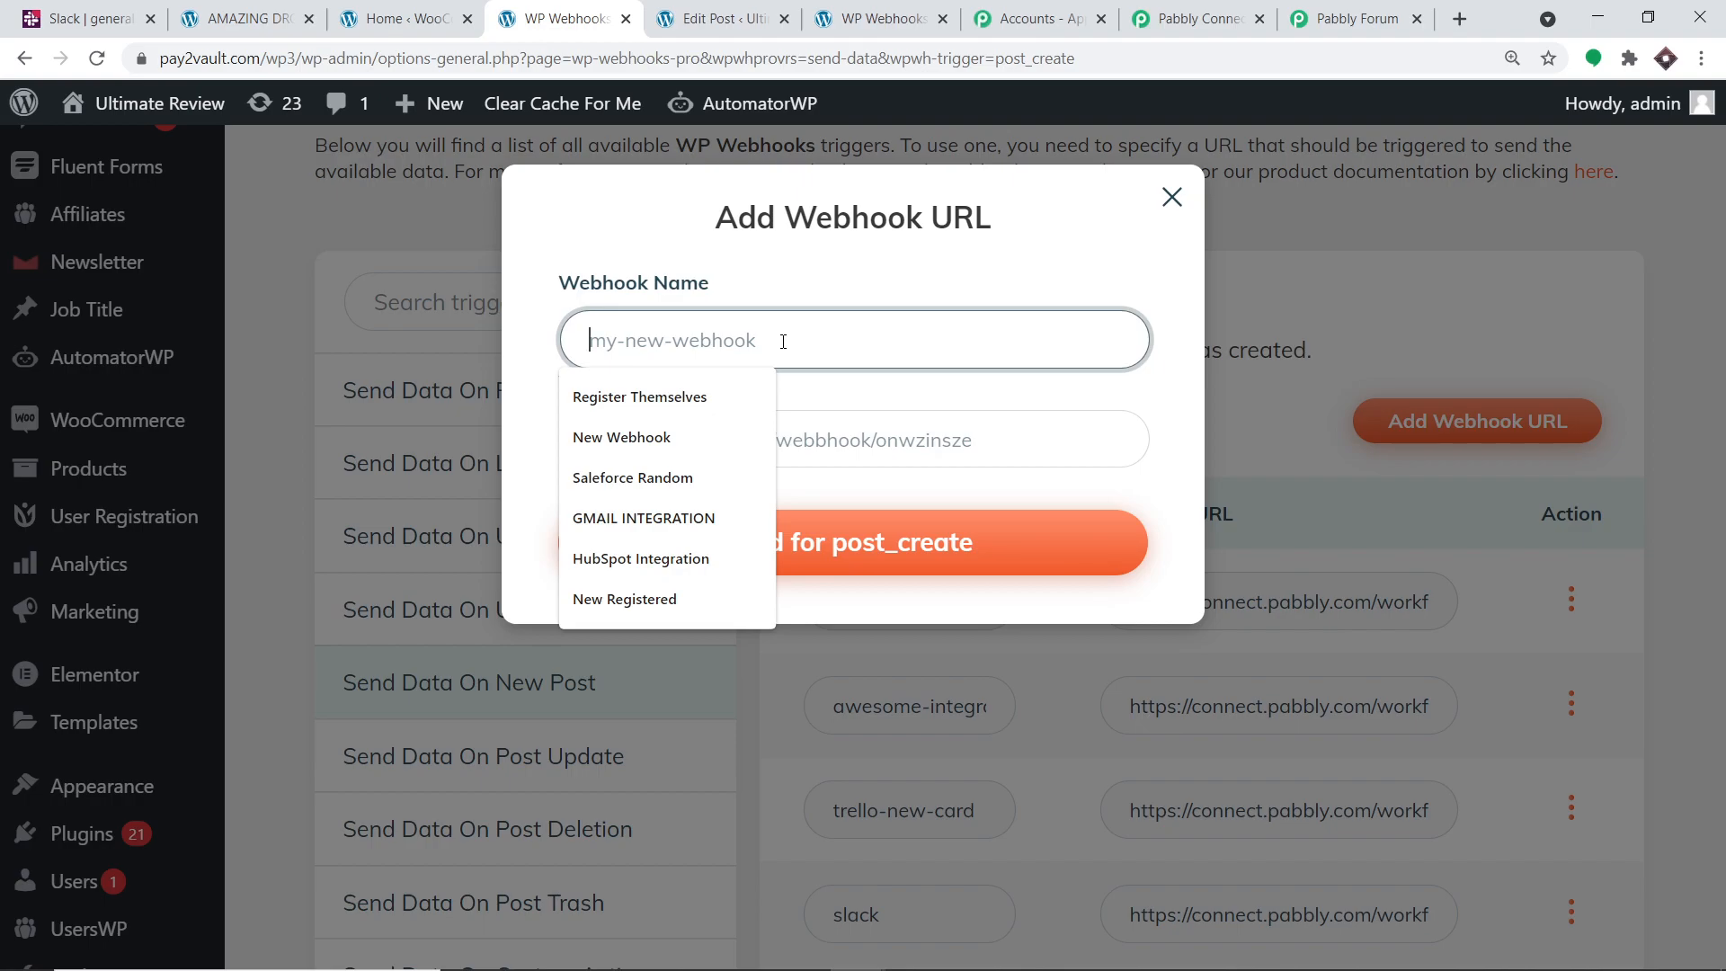
{"action": "type", "text": "SLA"}
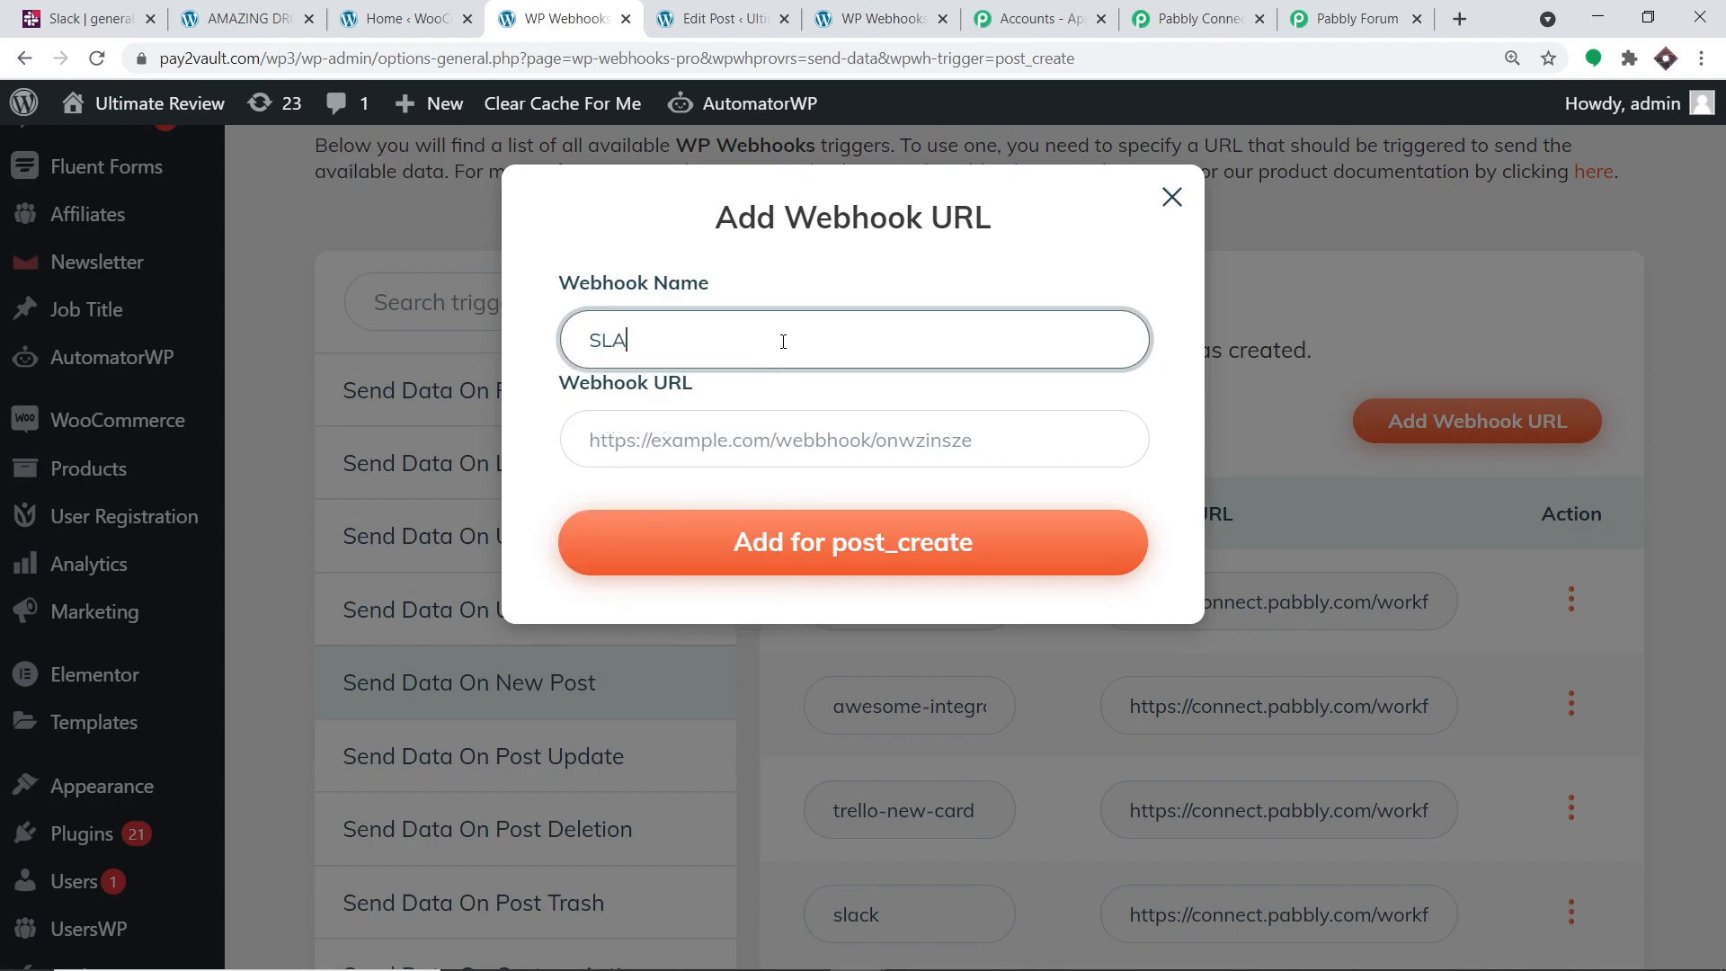
{"action": "type", "text": "CK DATA"}
Switch to the Pabbly Connect workflow and copy the WordPress trigger's webhook URL
{"action": "left_click", "coordinate": [709, 438]}
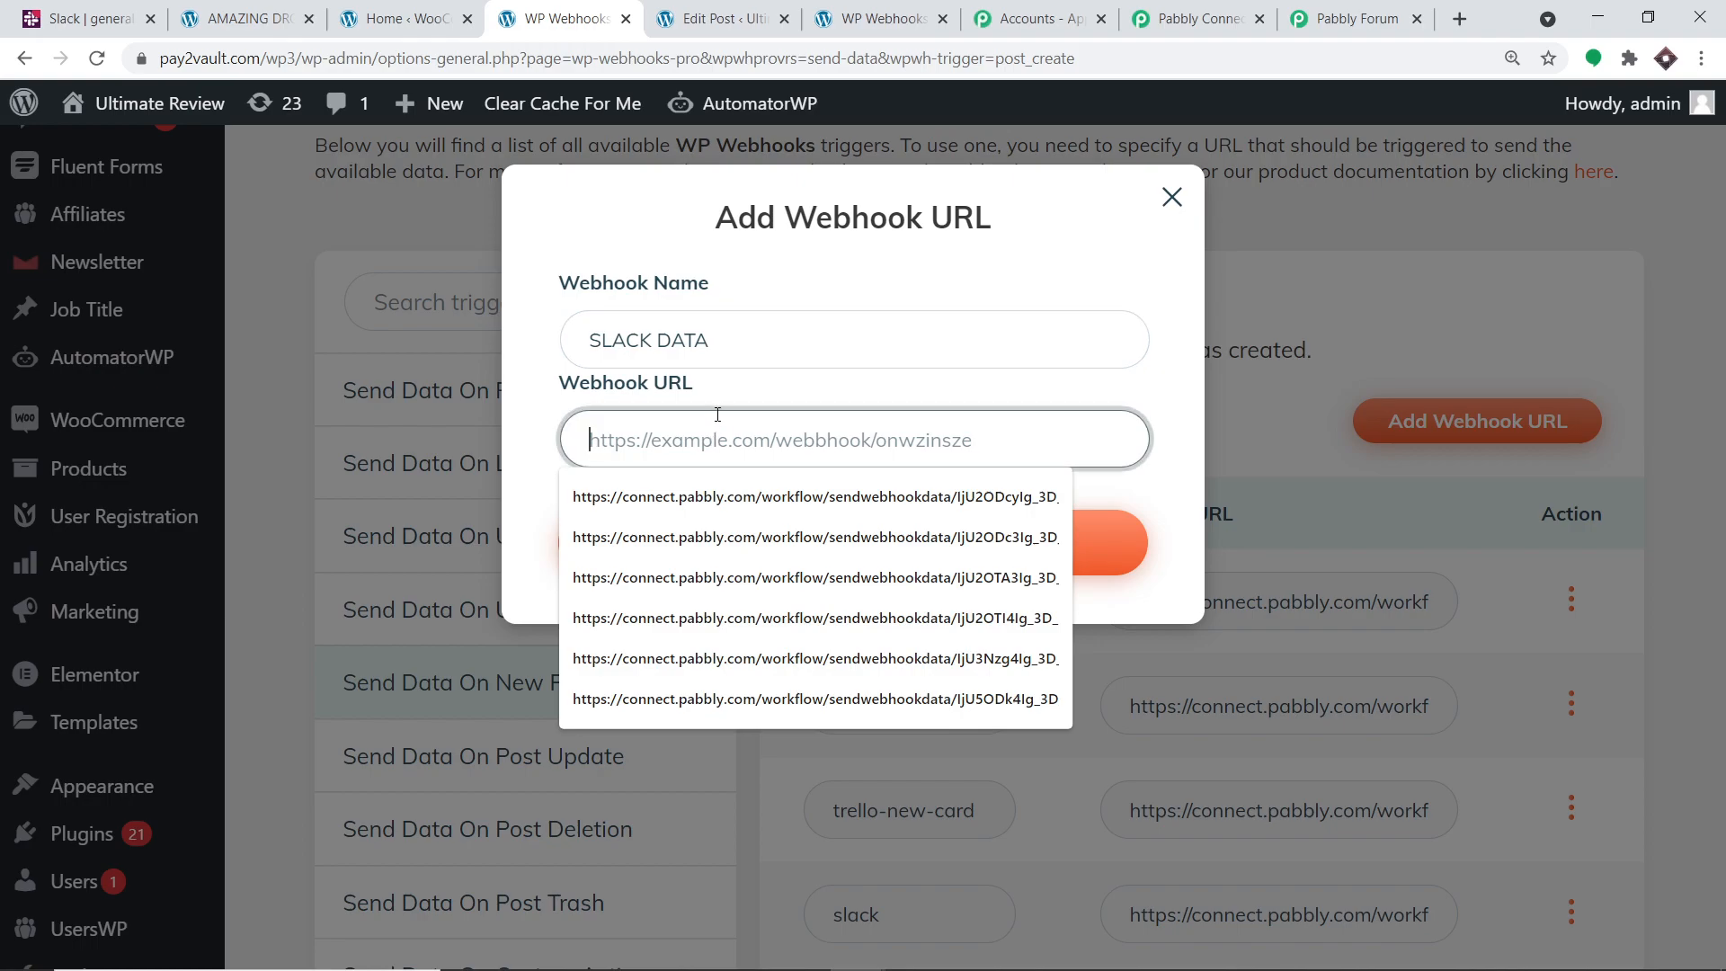
{"action": "left_click", "coordinate": [881, 18]}
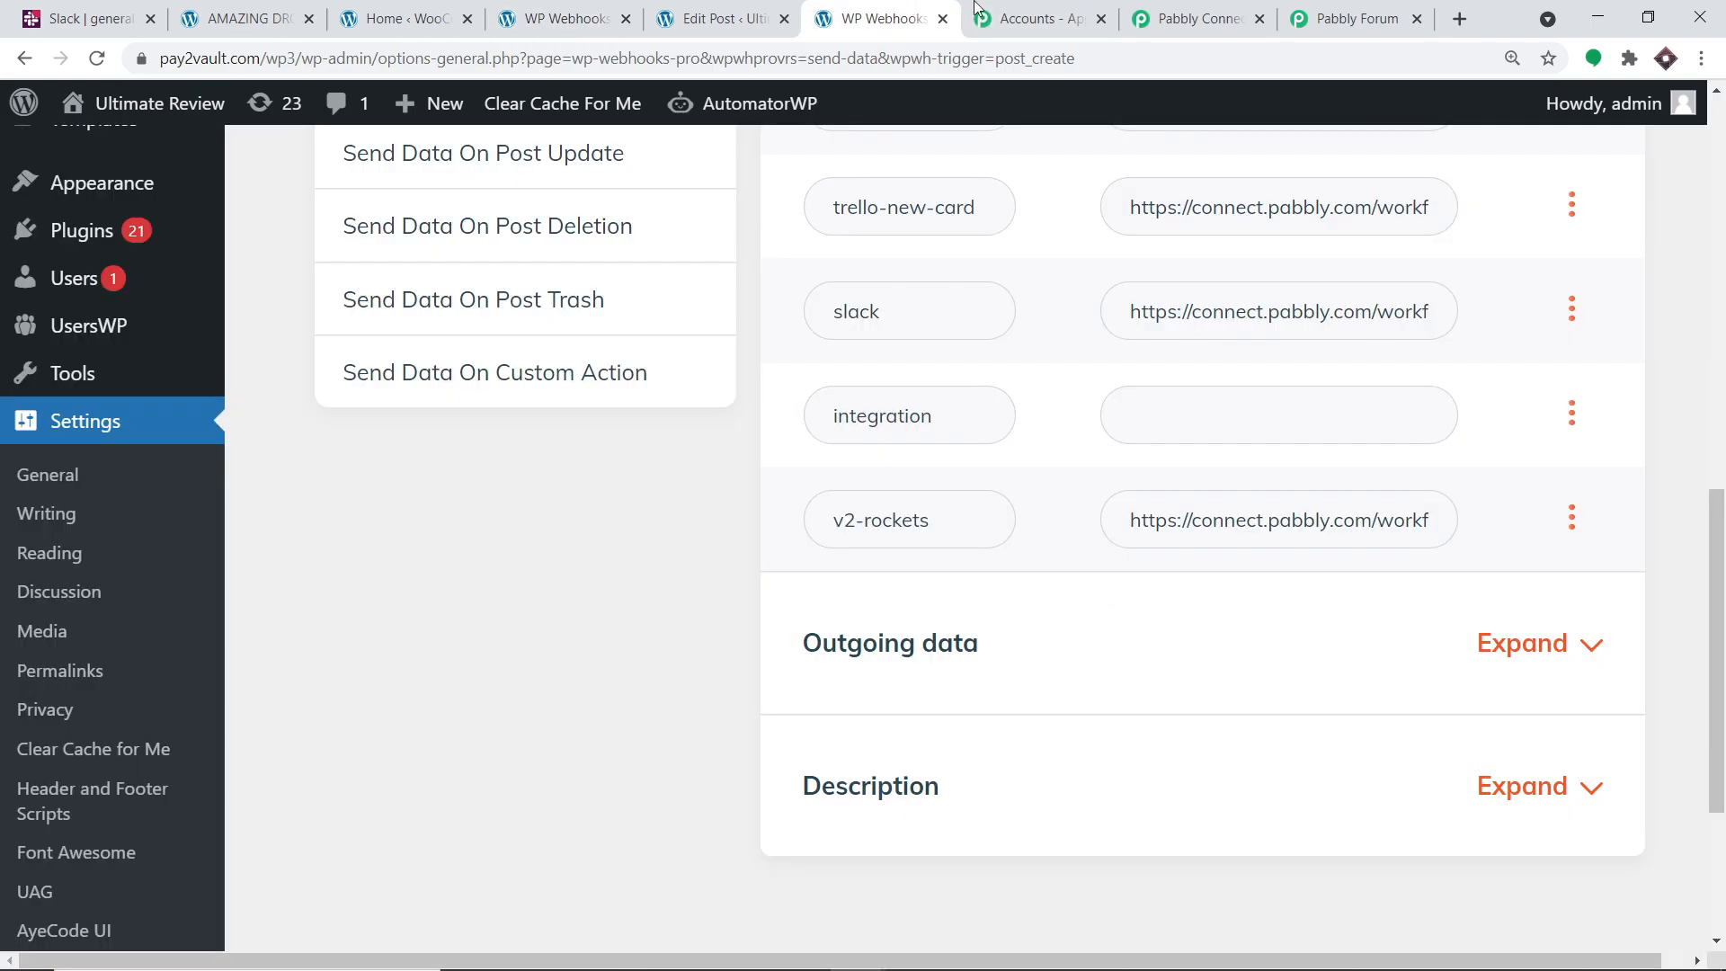
{"action": "left_click", "coordinate": [1222, 11]}
{"action": "left_click", "coordinate": [1375, 455]}
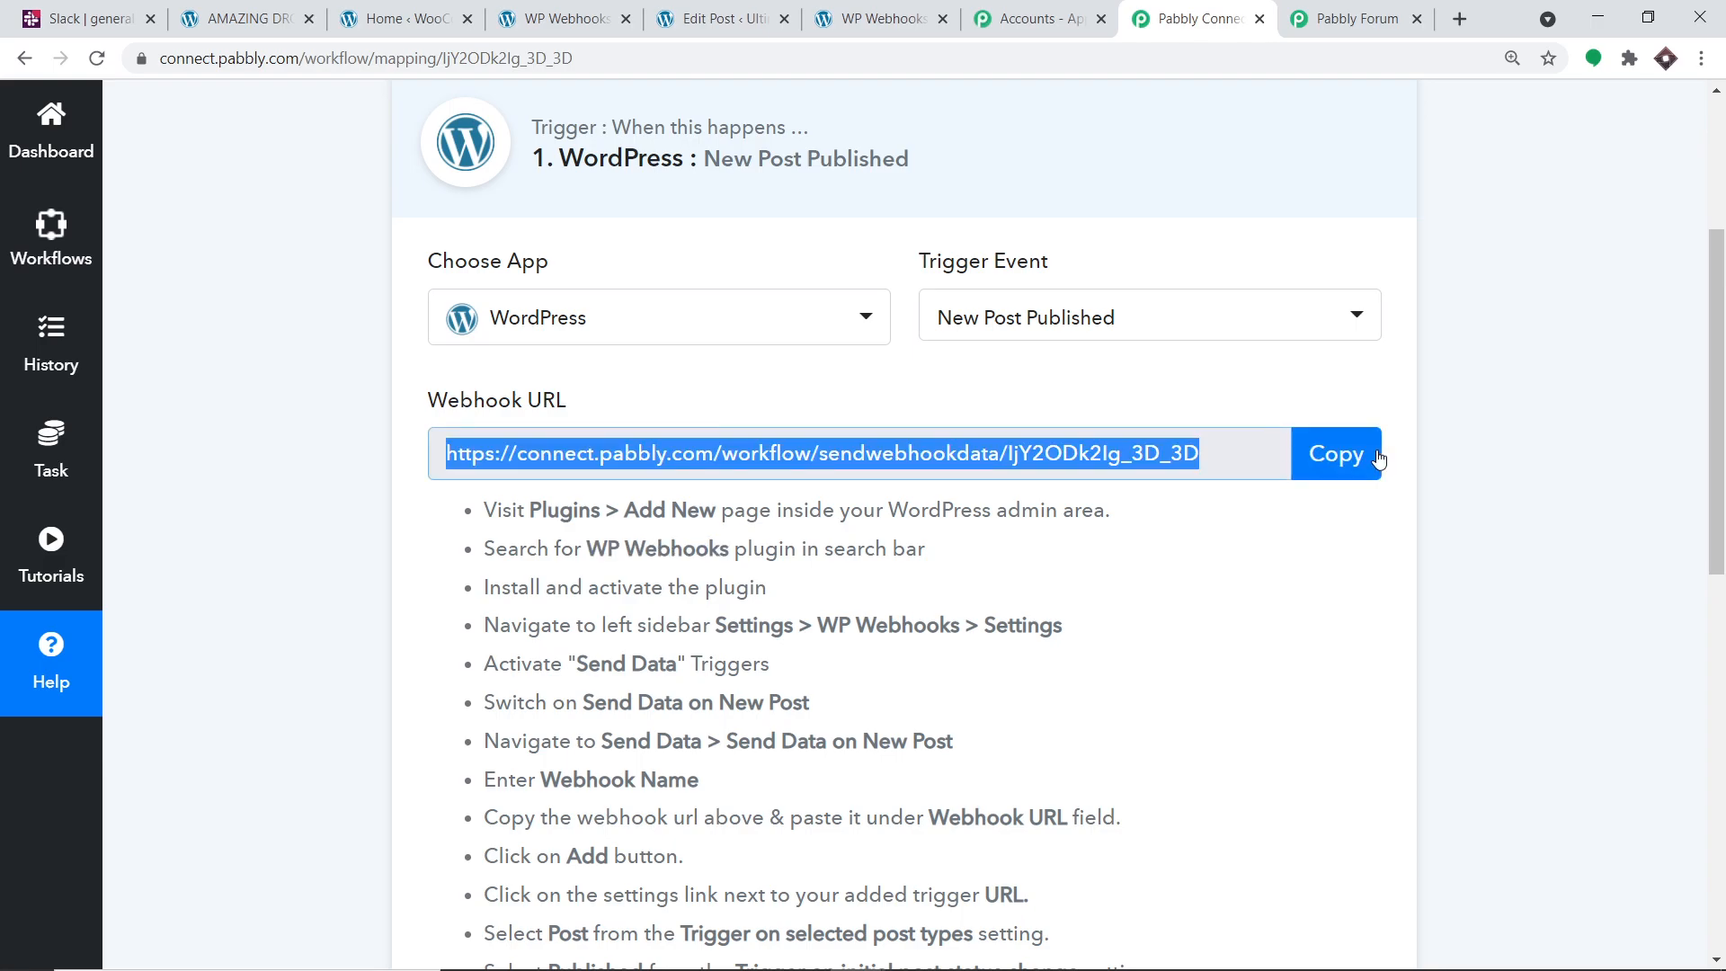
Switch back to WP Webhooks, paste the copied Pabbly webhook URL for SLACK DATA, and add it for post_create
{"action": "left_click", "coordinate": [581, 27]}
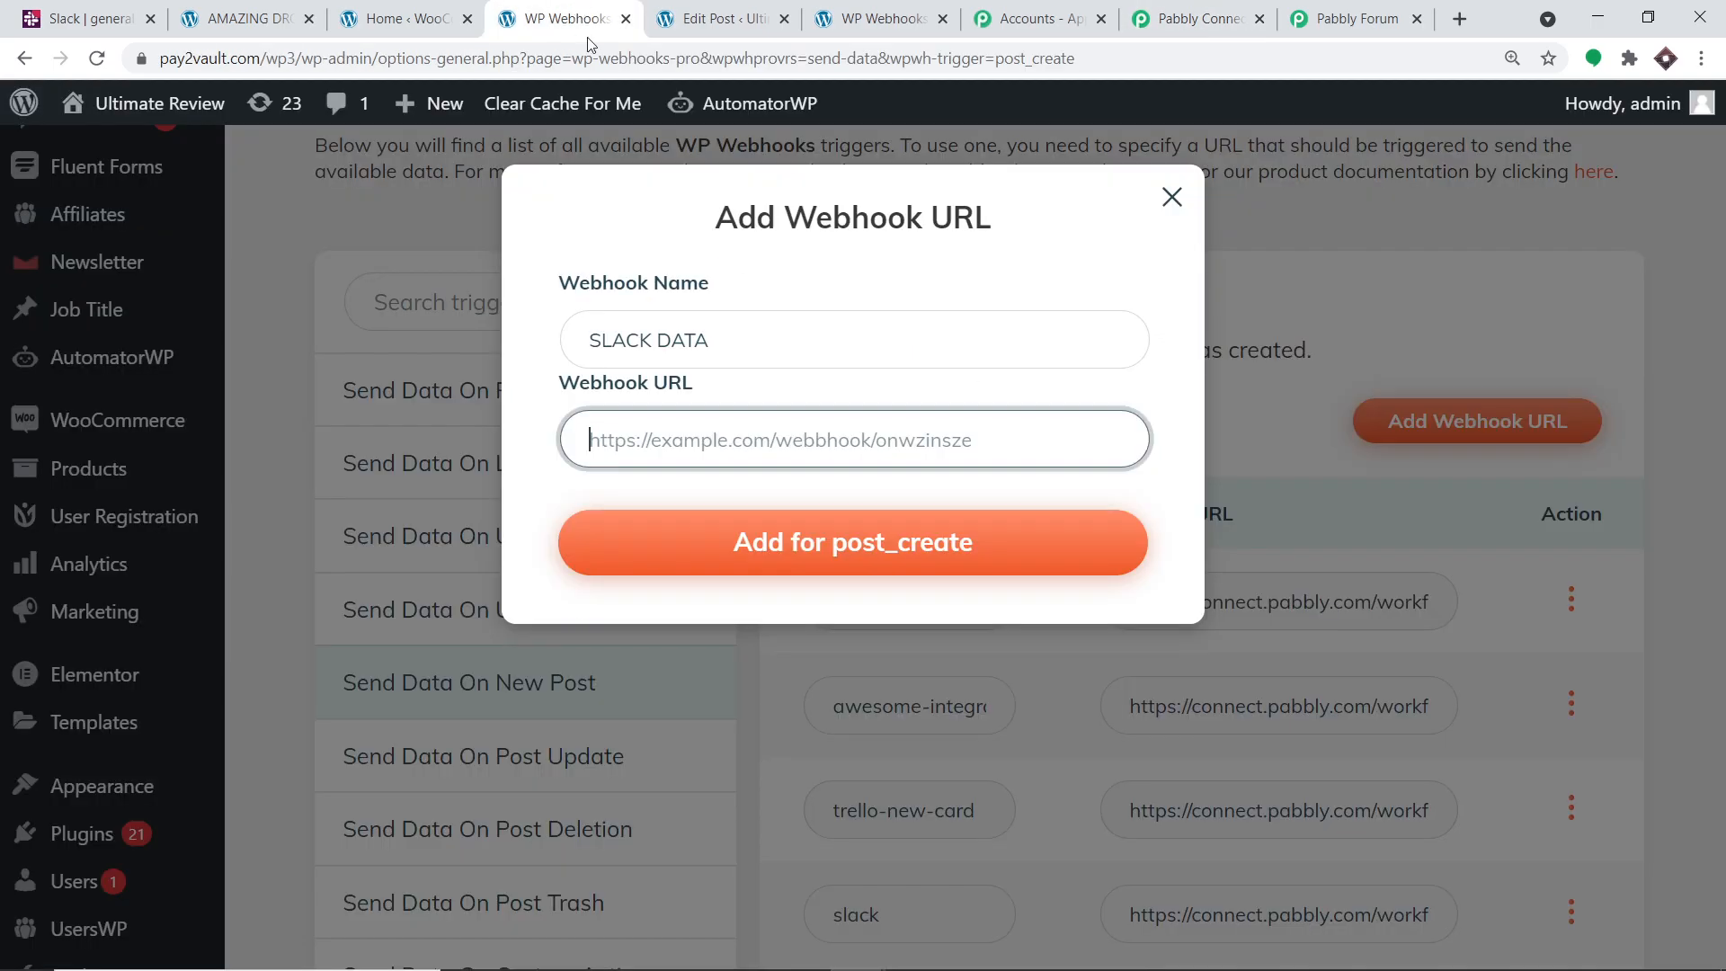
{"action": "left_click", "coordinate": [700, 441]}
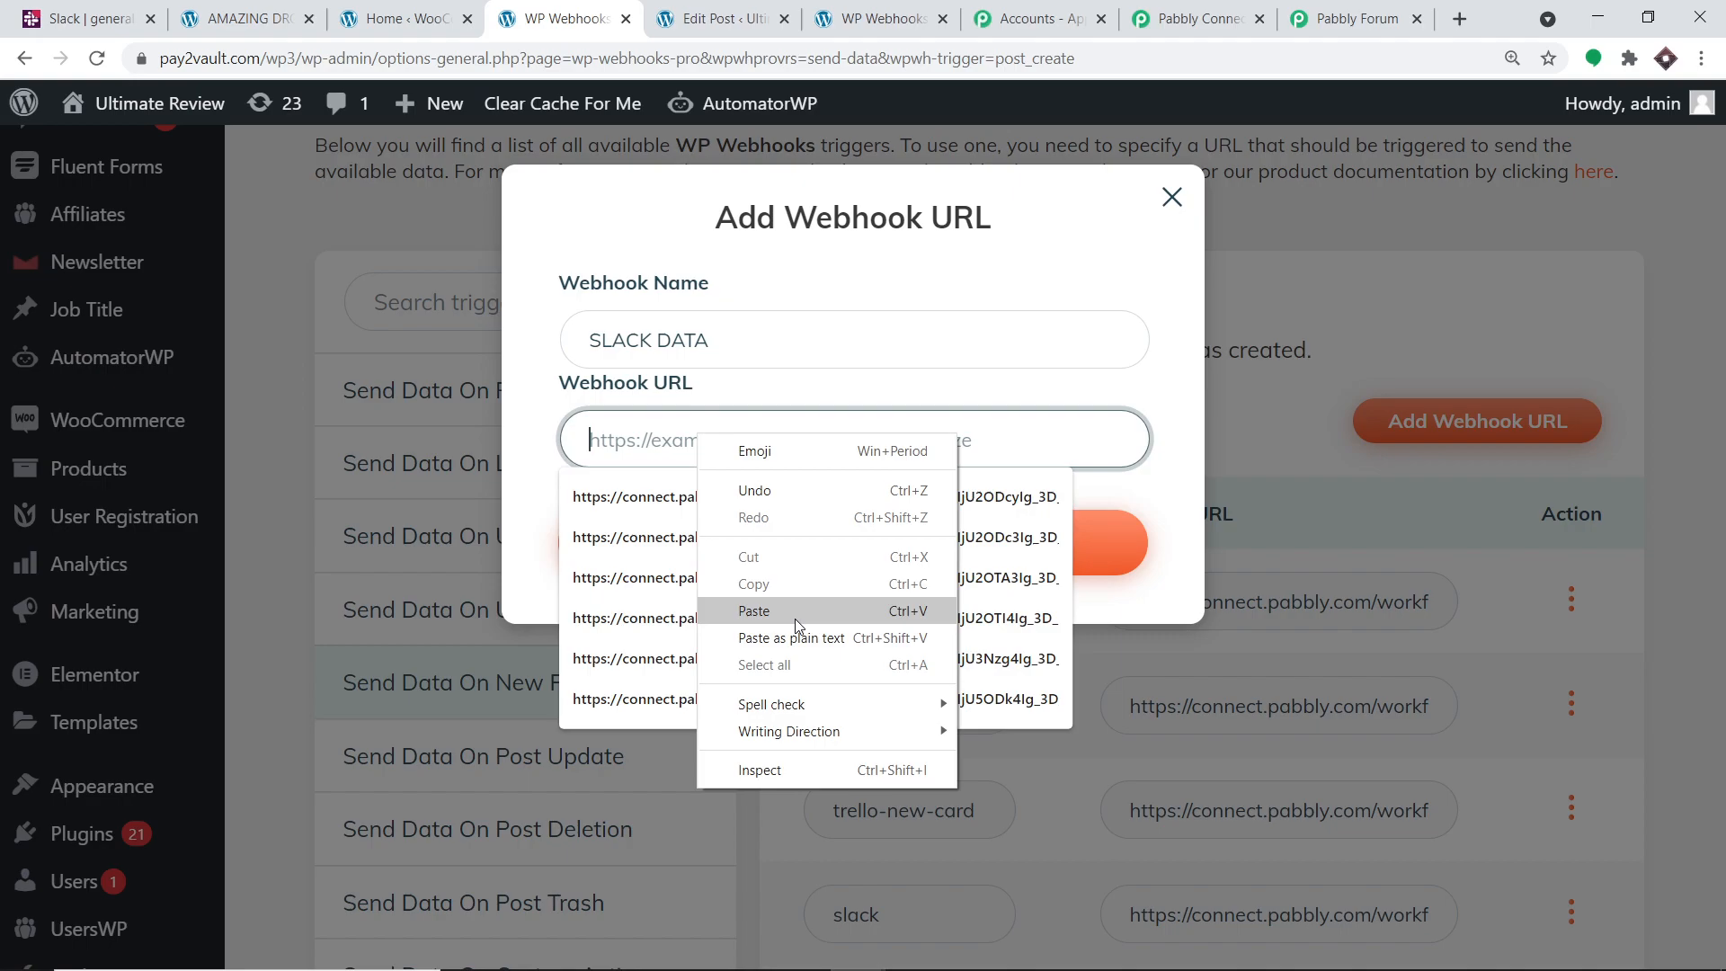
{"action": "left_click", "coordinate": [771, 610]}
{"action": "left_click", "coordinate": [970, 269]}
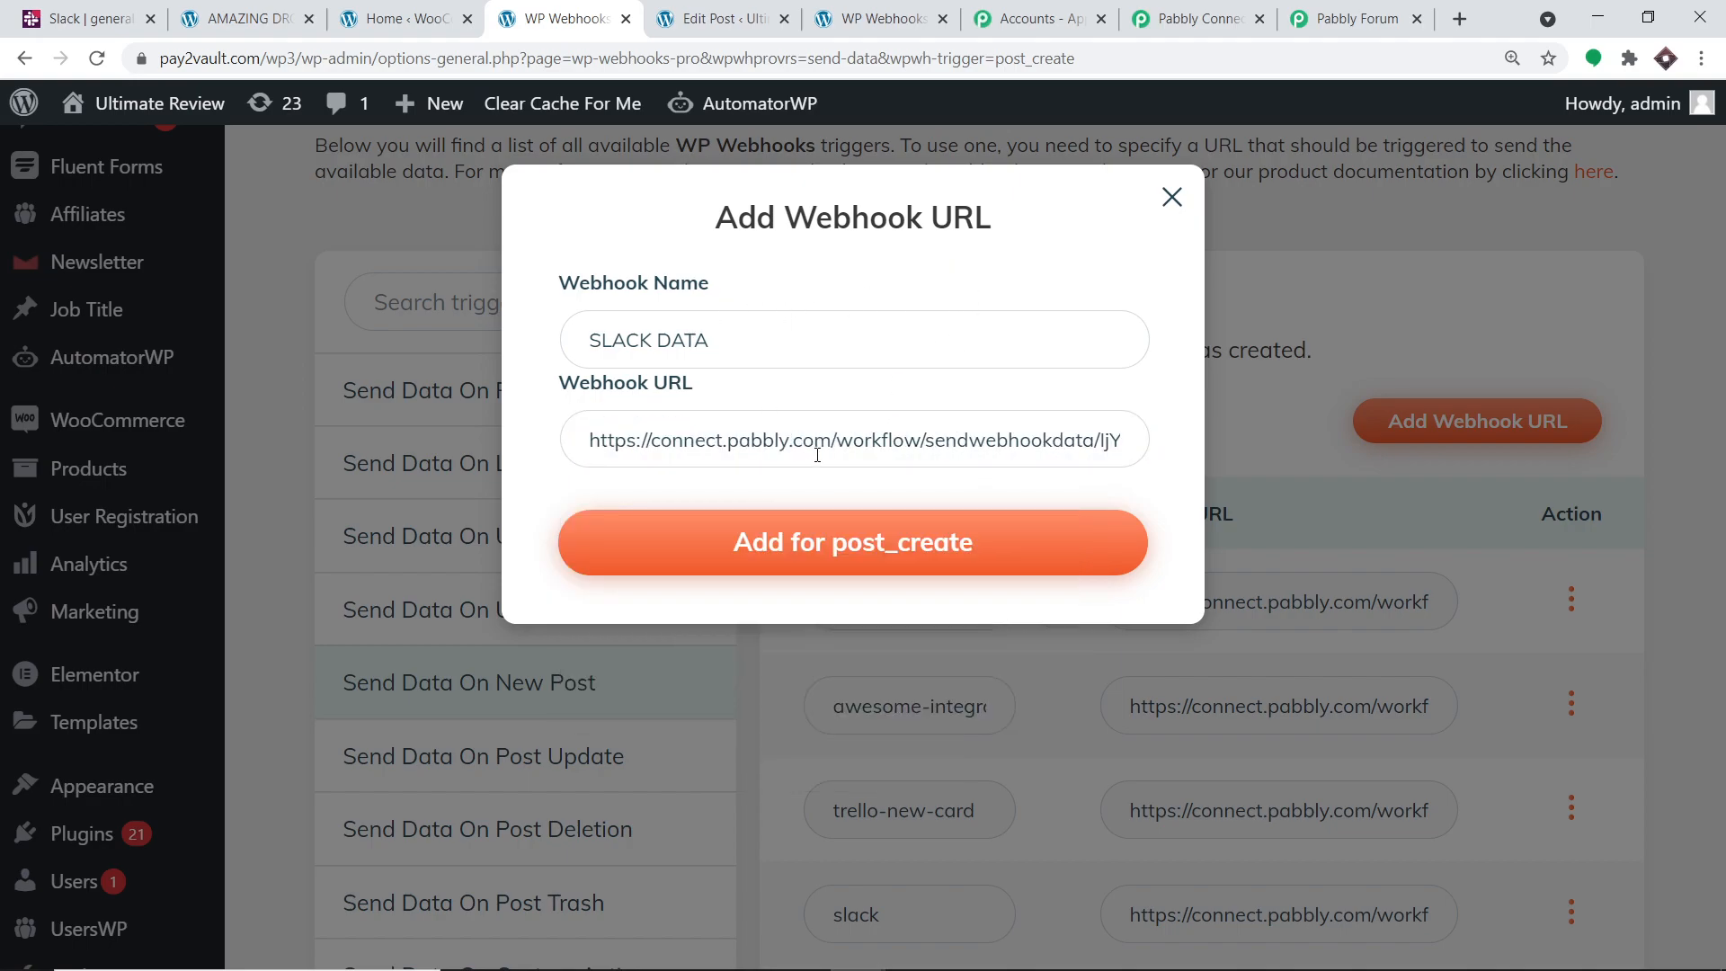
{"action": "left_click", "coordinate": [839, 552]}
{"action": "left_click", "coordinate": [839, 544]}
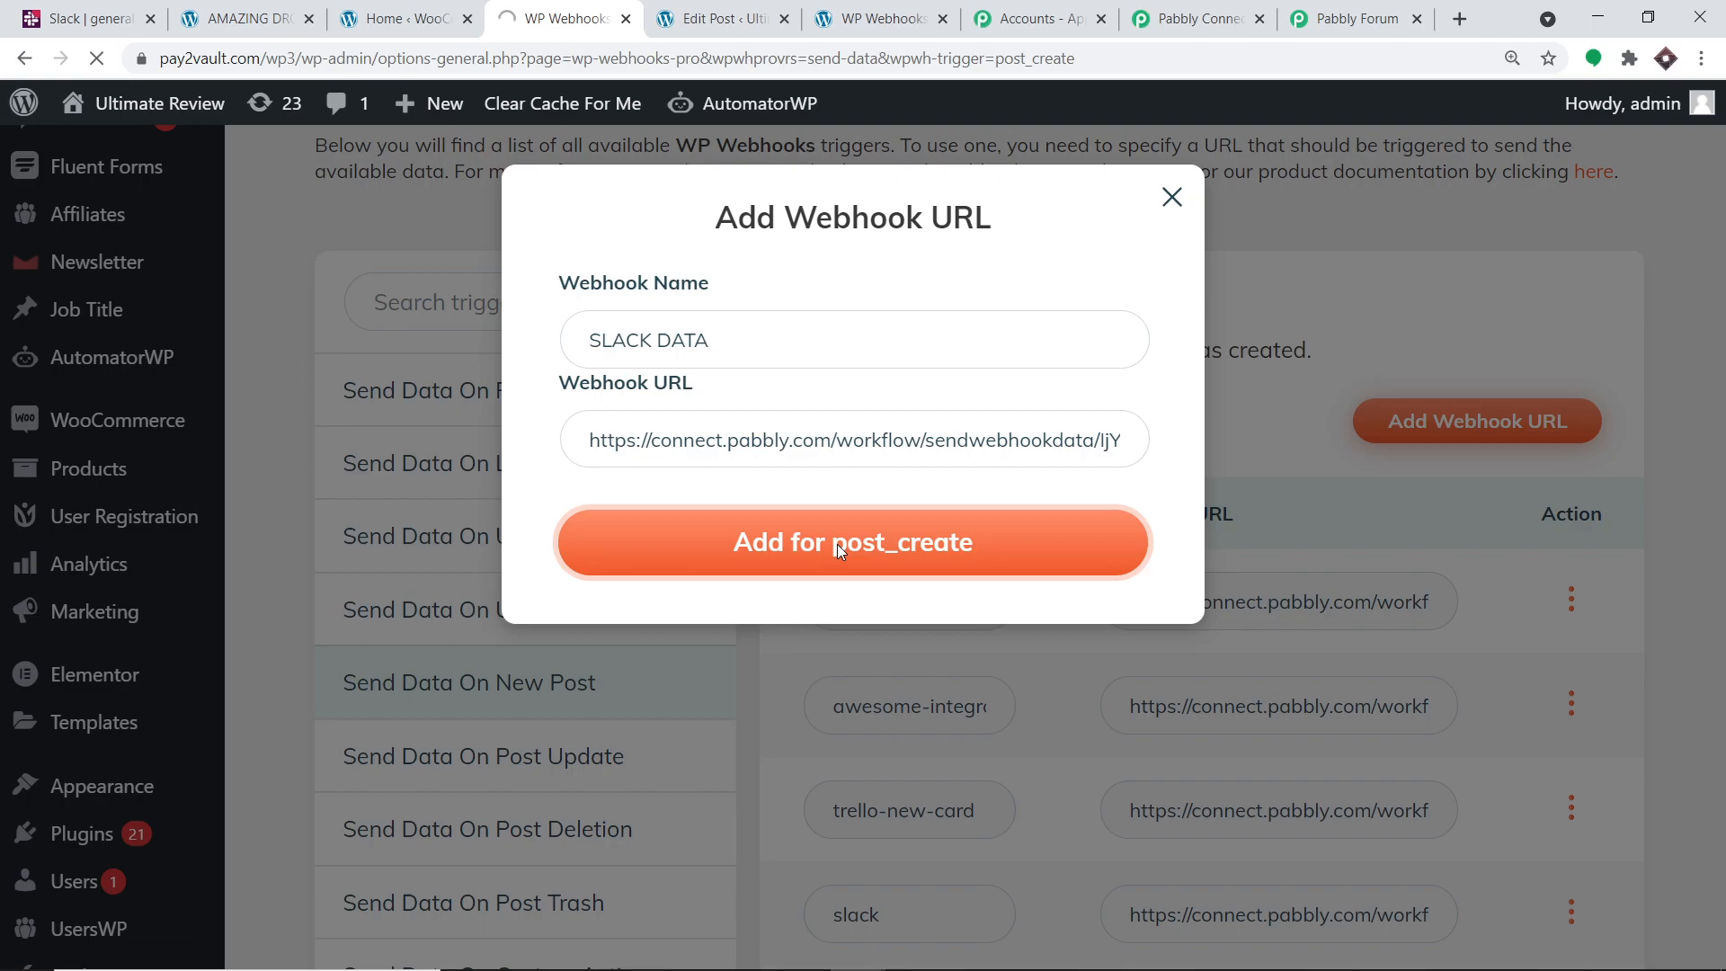
Open the action settings of the slack-data webhook under Send Data On New Post
{"action": "scroll", "coordinate": [951, 620], "scroll_direction": "down", "scroll_amount": 4}
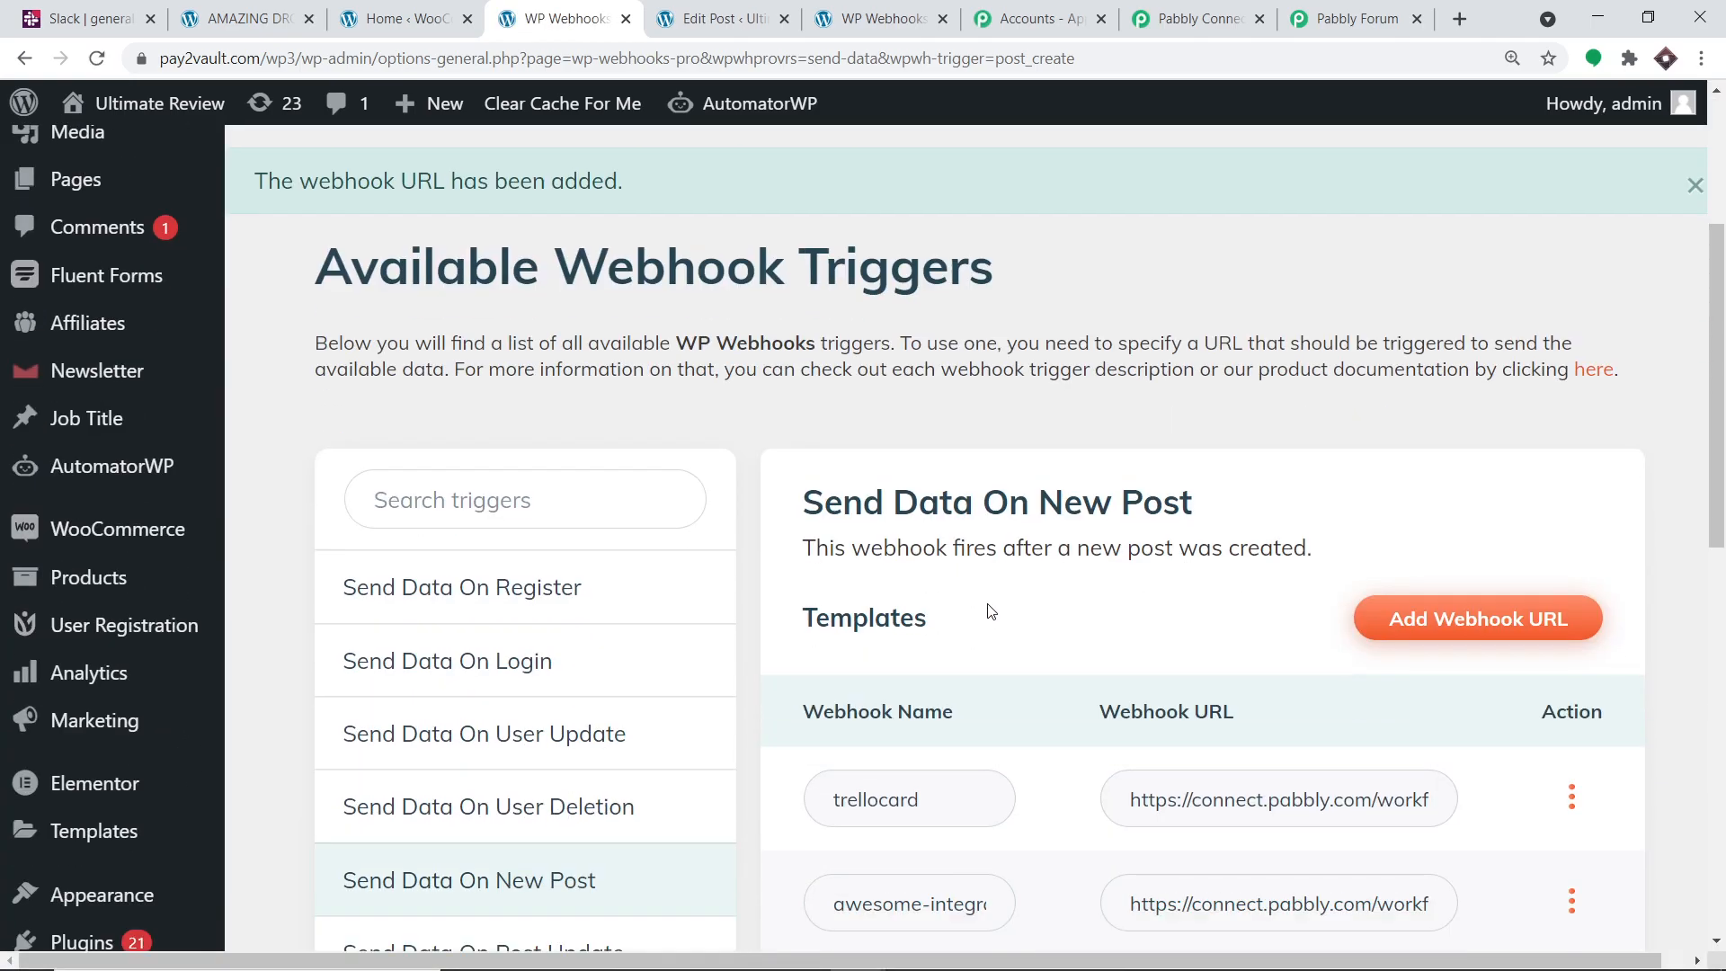
{"action": "scroll", "coordinate": [681, 387], "scroll_direction": "up", "scroll_amount": 2}
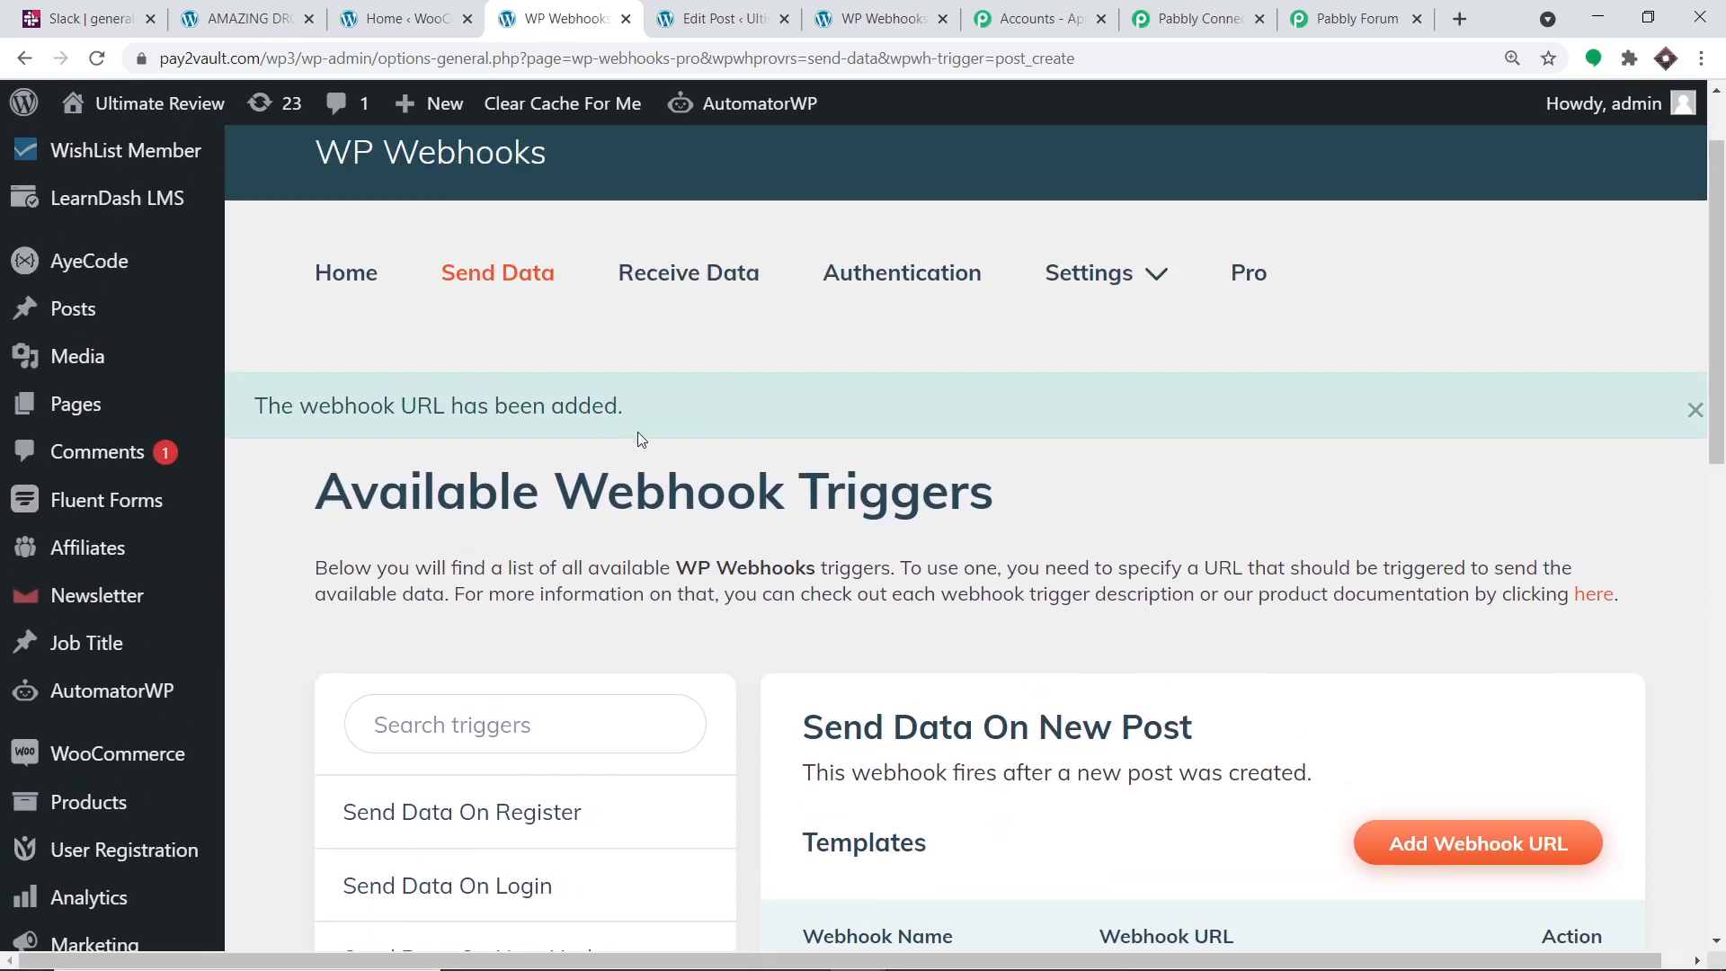
{"action": "scroll", "coordinate": [789, 462], "scroll_direction": "down", "scroll_amount": 9}
{"action": "scroll", "coordinate": [878, 601], "scroll_direction": "down", "scroll_amount": 1}
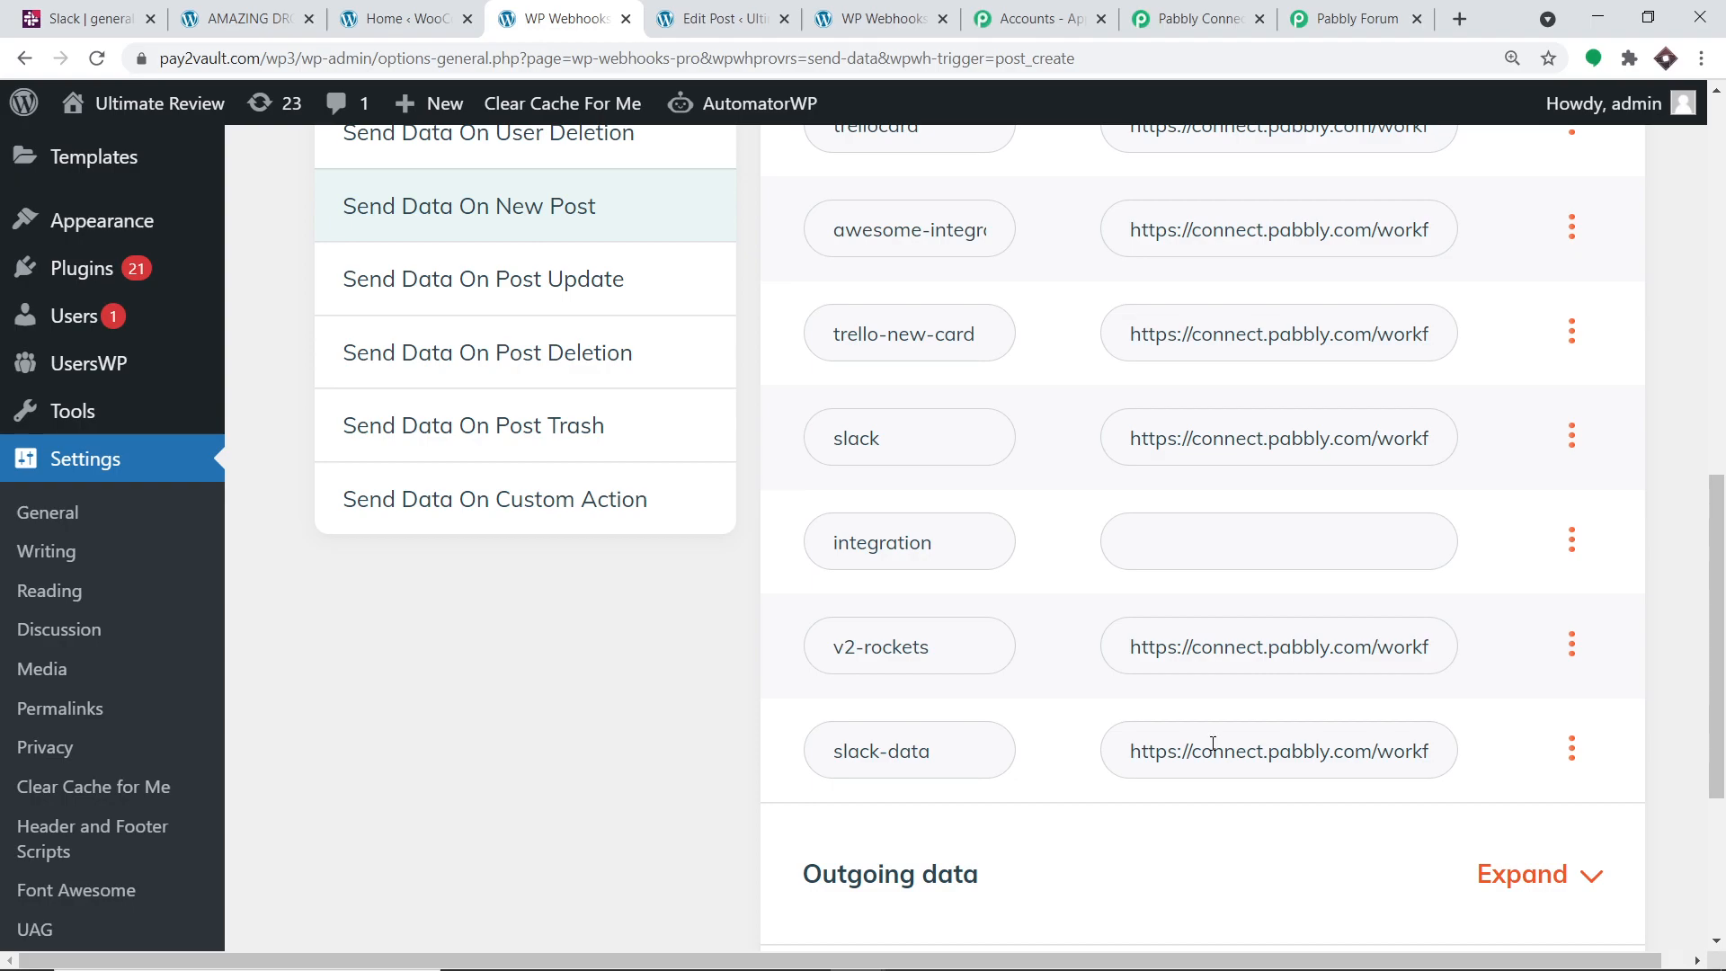
{"action": "left_click", "coordinate": [1571, 749]}
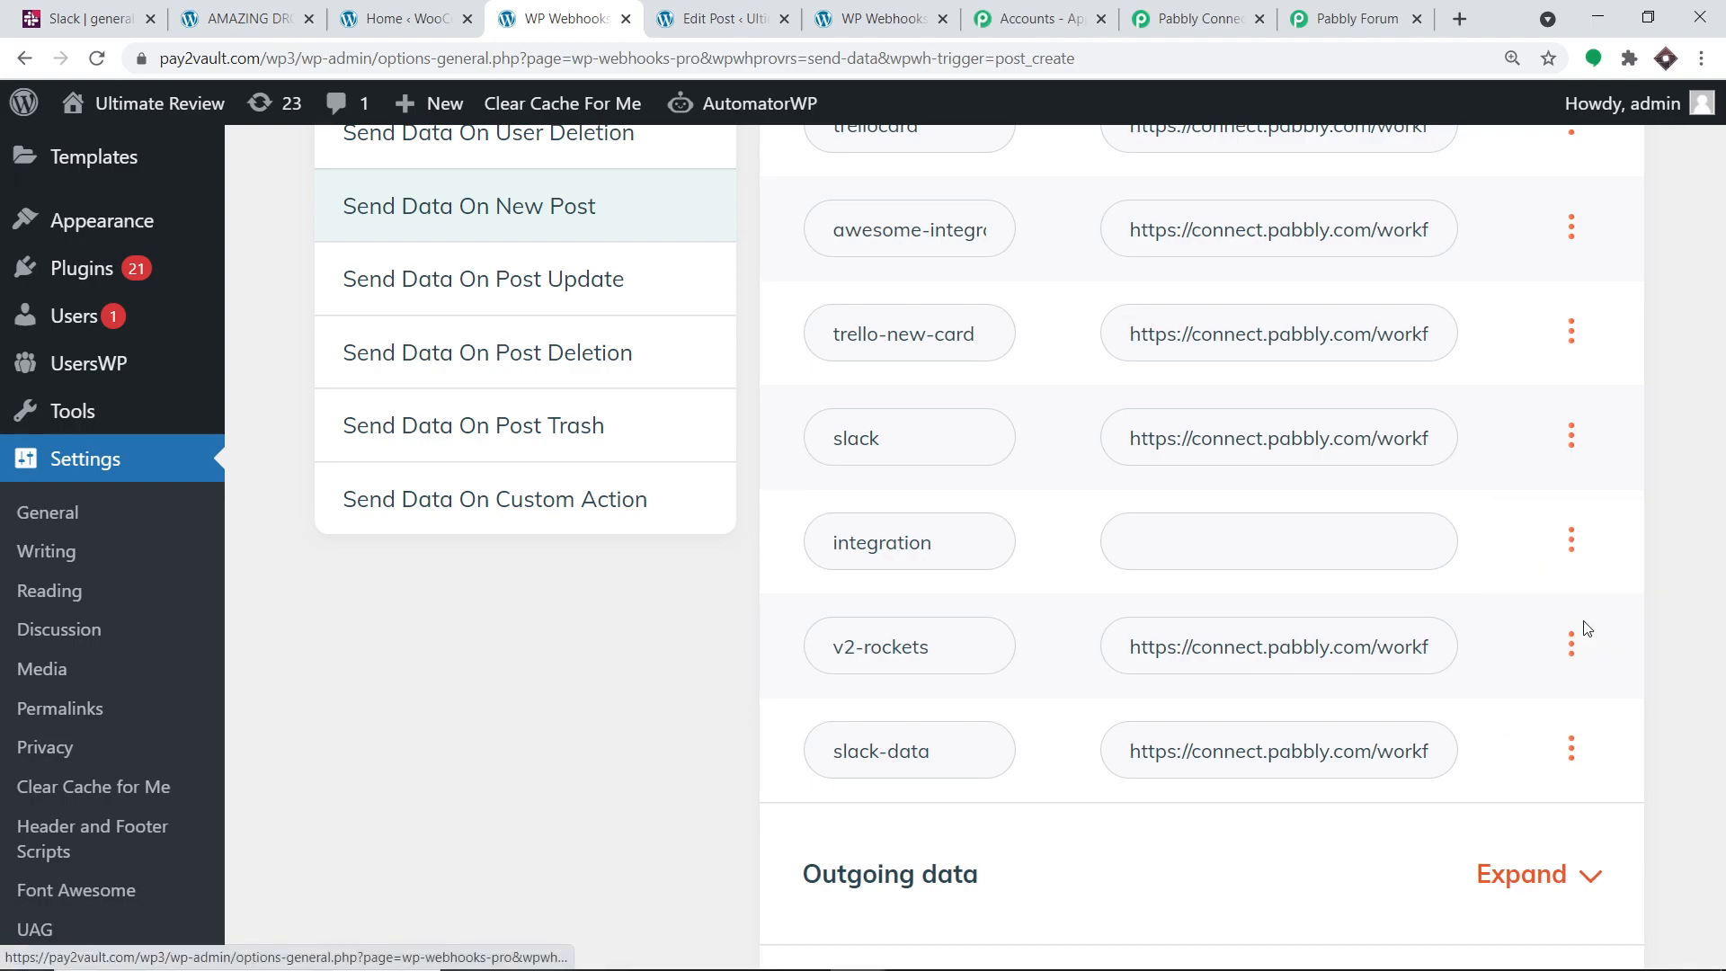
{"action": "left_click", "coordinate": [1586, 623]}
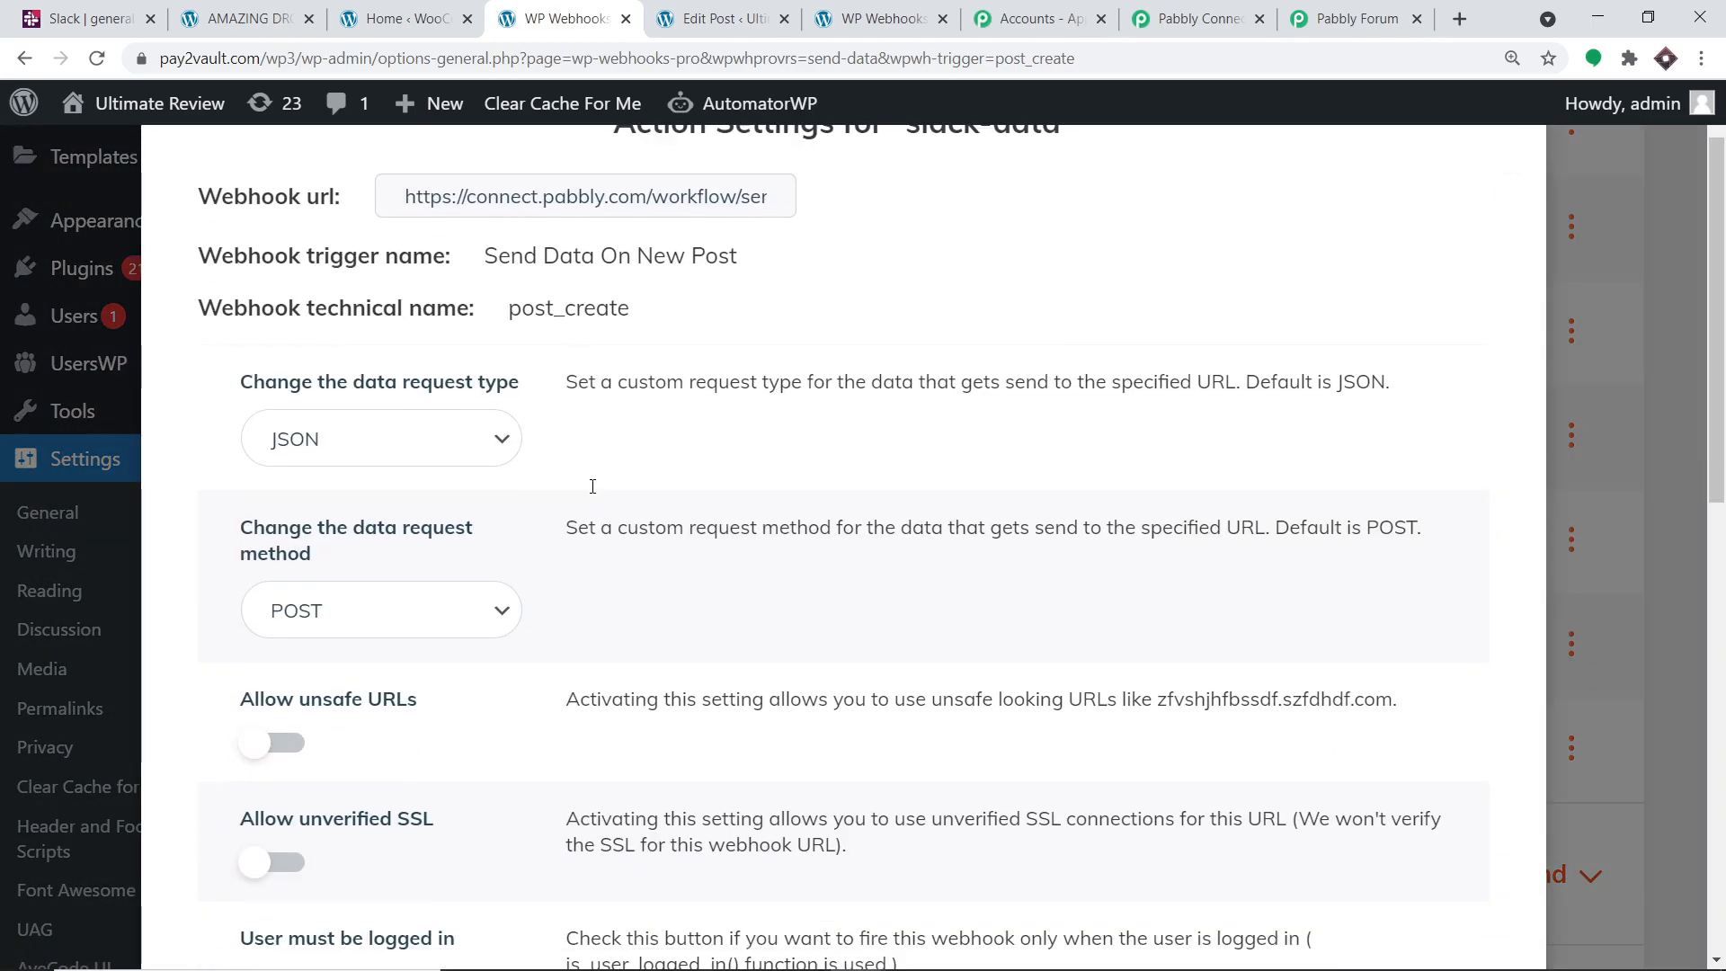
Restrict the slack-data trigger to post type Post and initial status Published, save the settings, and close them
{"action": "scroll", "coordinate": [592, 486], "scroll_direction": "down", "scroll_amount": 6}
{"action": "scroll", "coordinate": [593, 486], "scroll_direction": "down", "scroll_amount": 4}
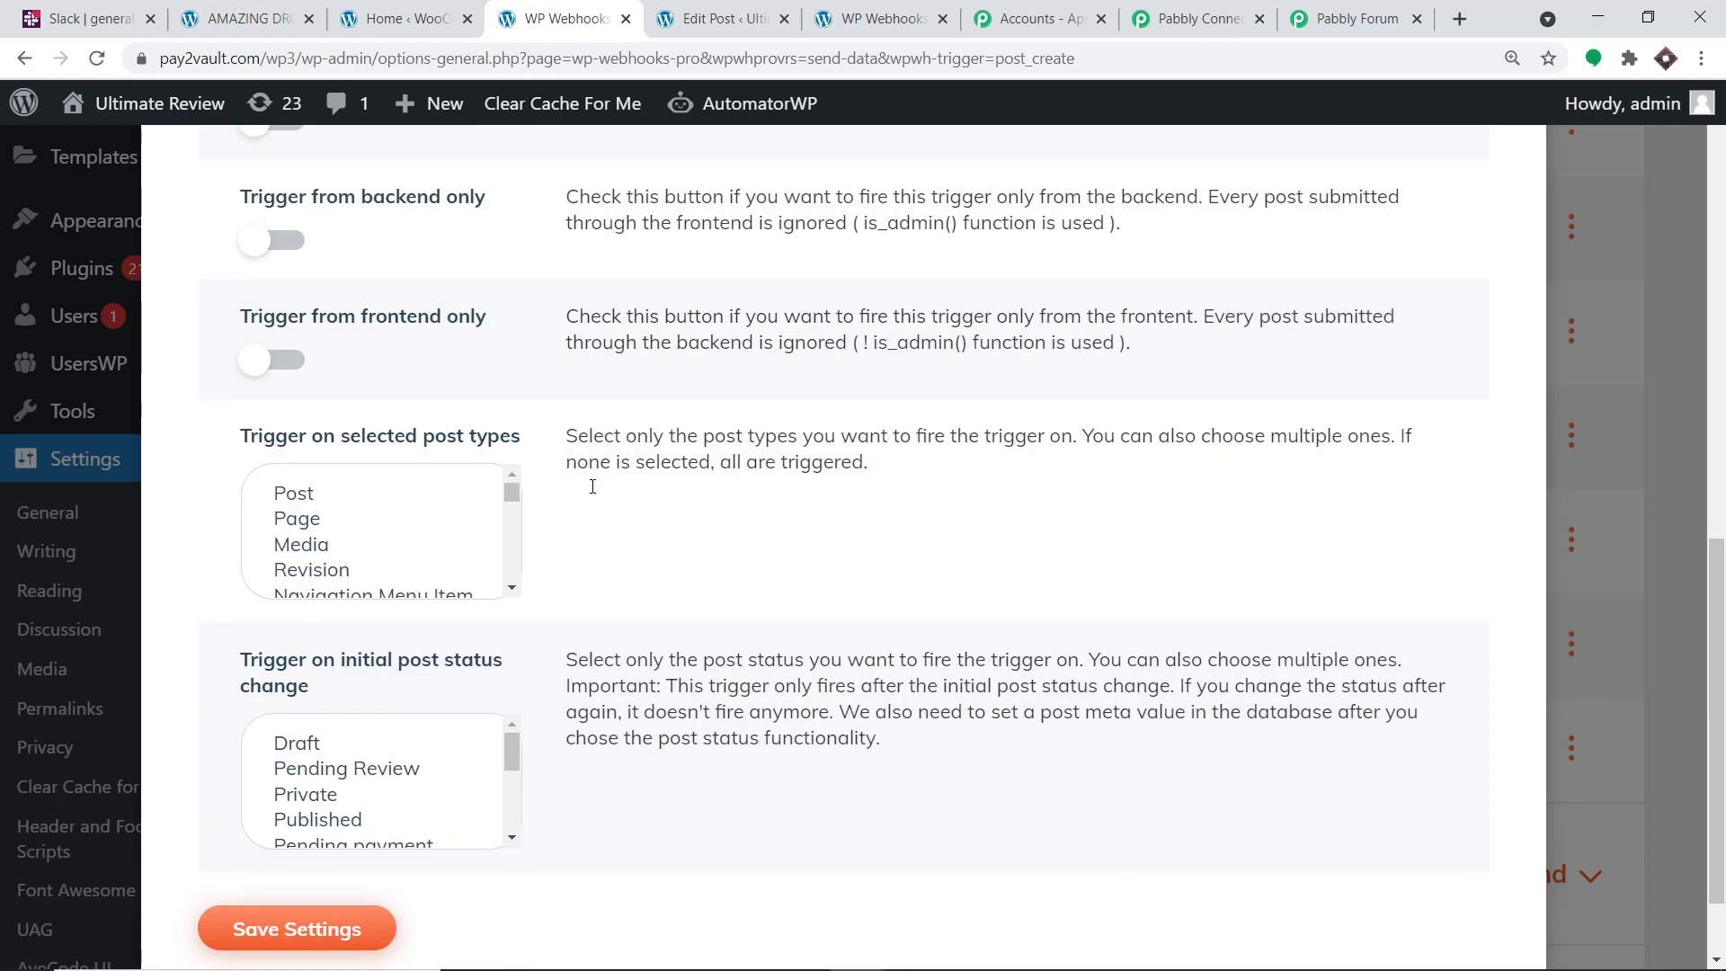
{"action": "scroll", "coordinate": [593, 487], "scroll_direction": "down", "scroll_amount": 1}
{"action": "left_click", "coordinate": [293, 444]}
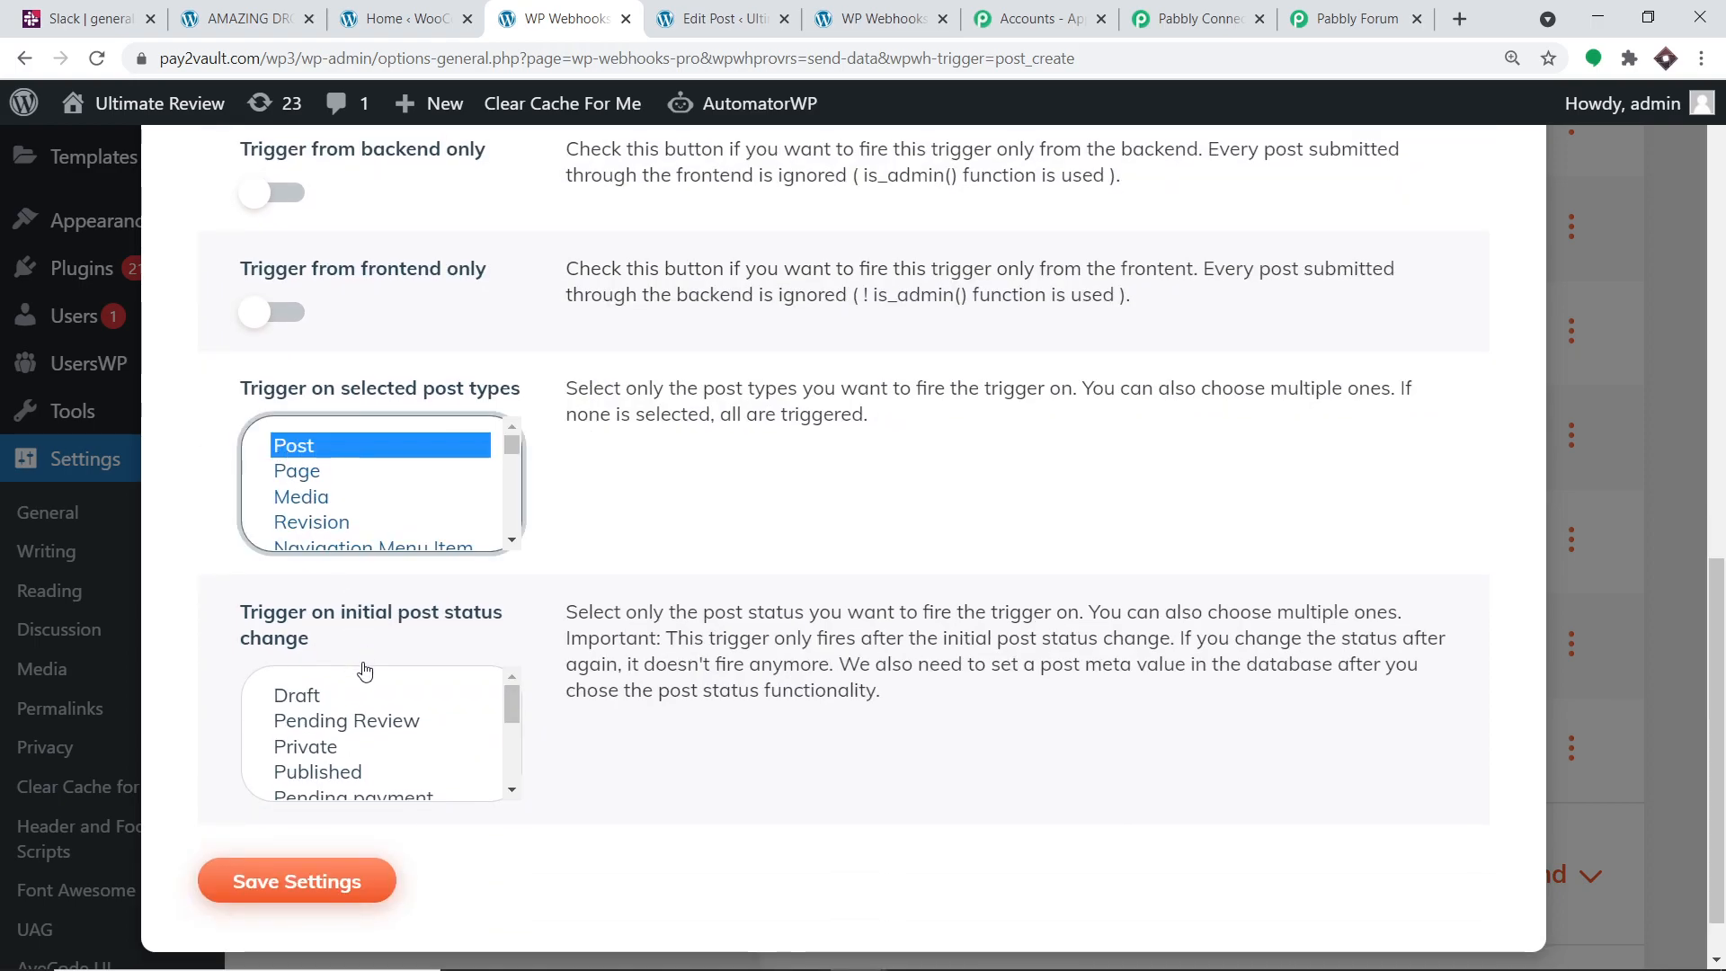
{"action": "scroll", "coordinate": [364, 668], "scroll_direction": "down", "scroll_amount": 1}
{"action": "left_click", "coordinate": [340, 708]}
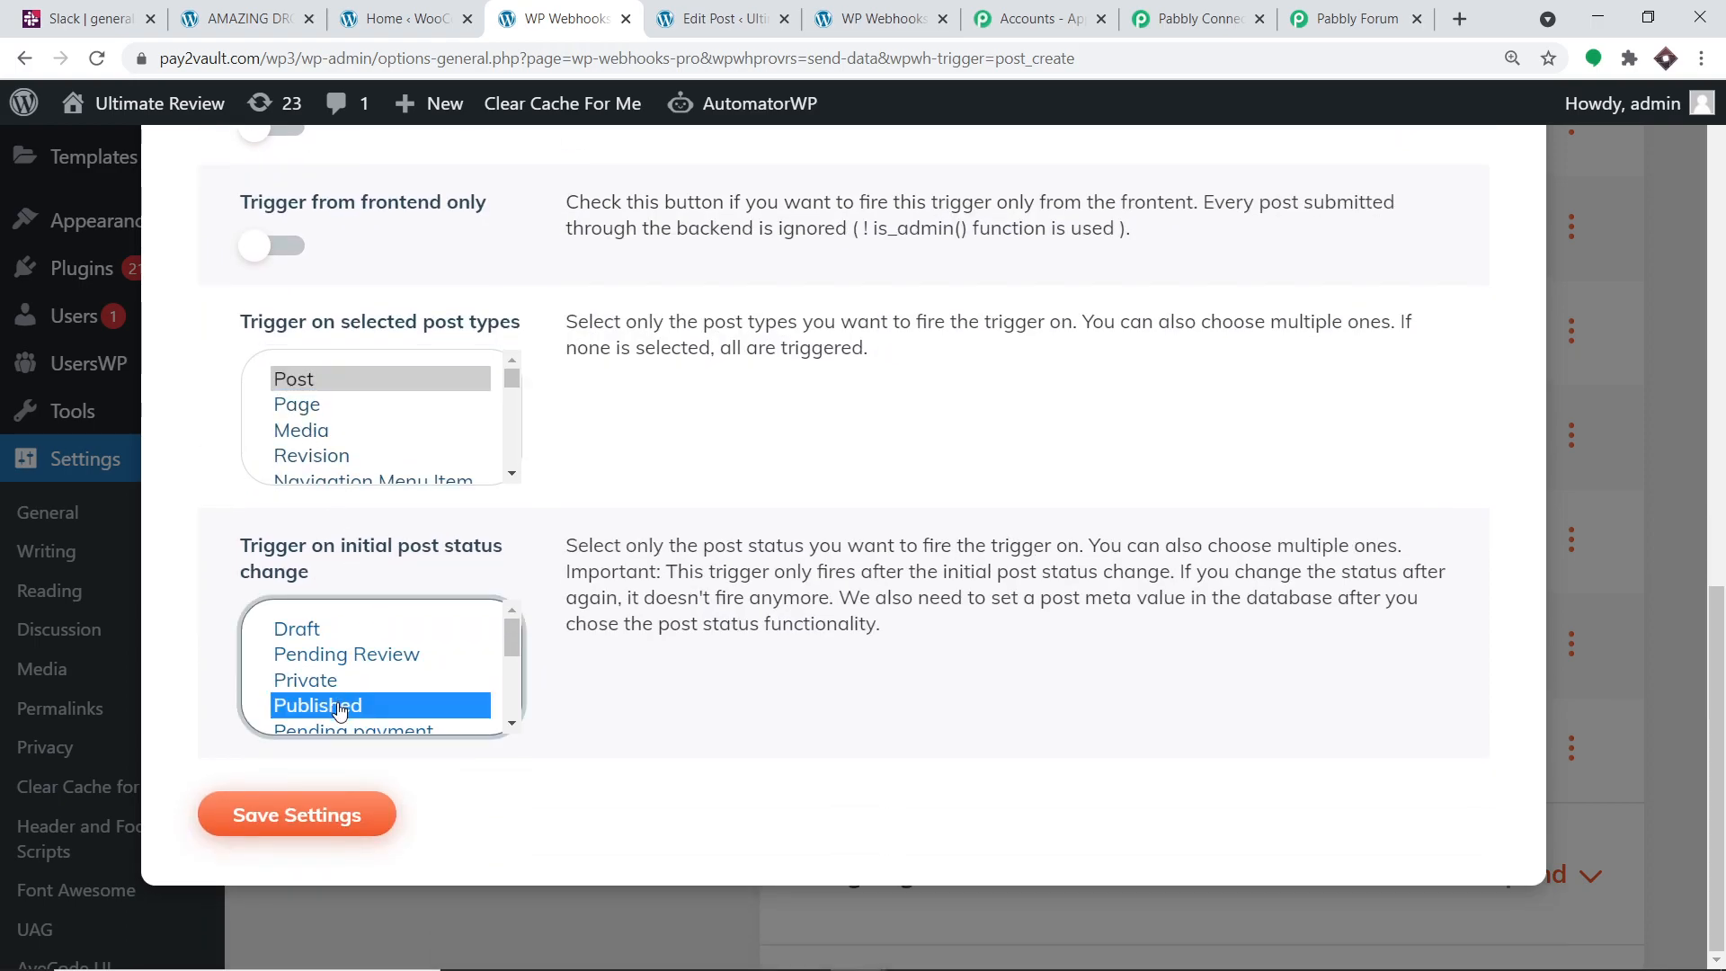
{"action": "left_click", "coordinate": [302, 825]}
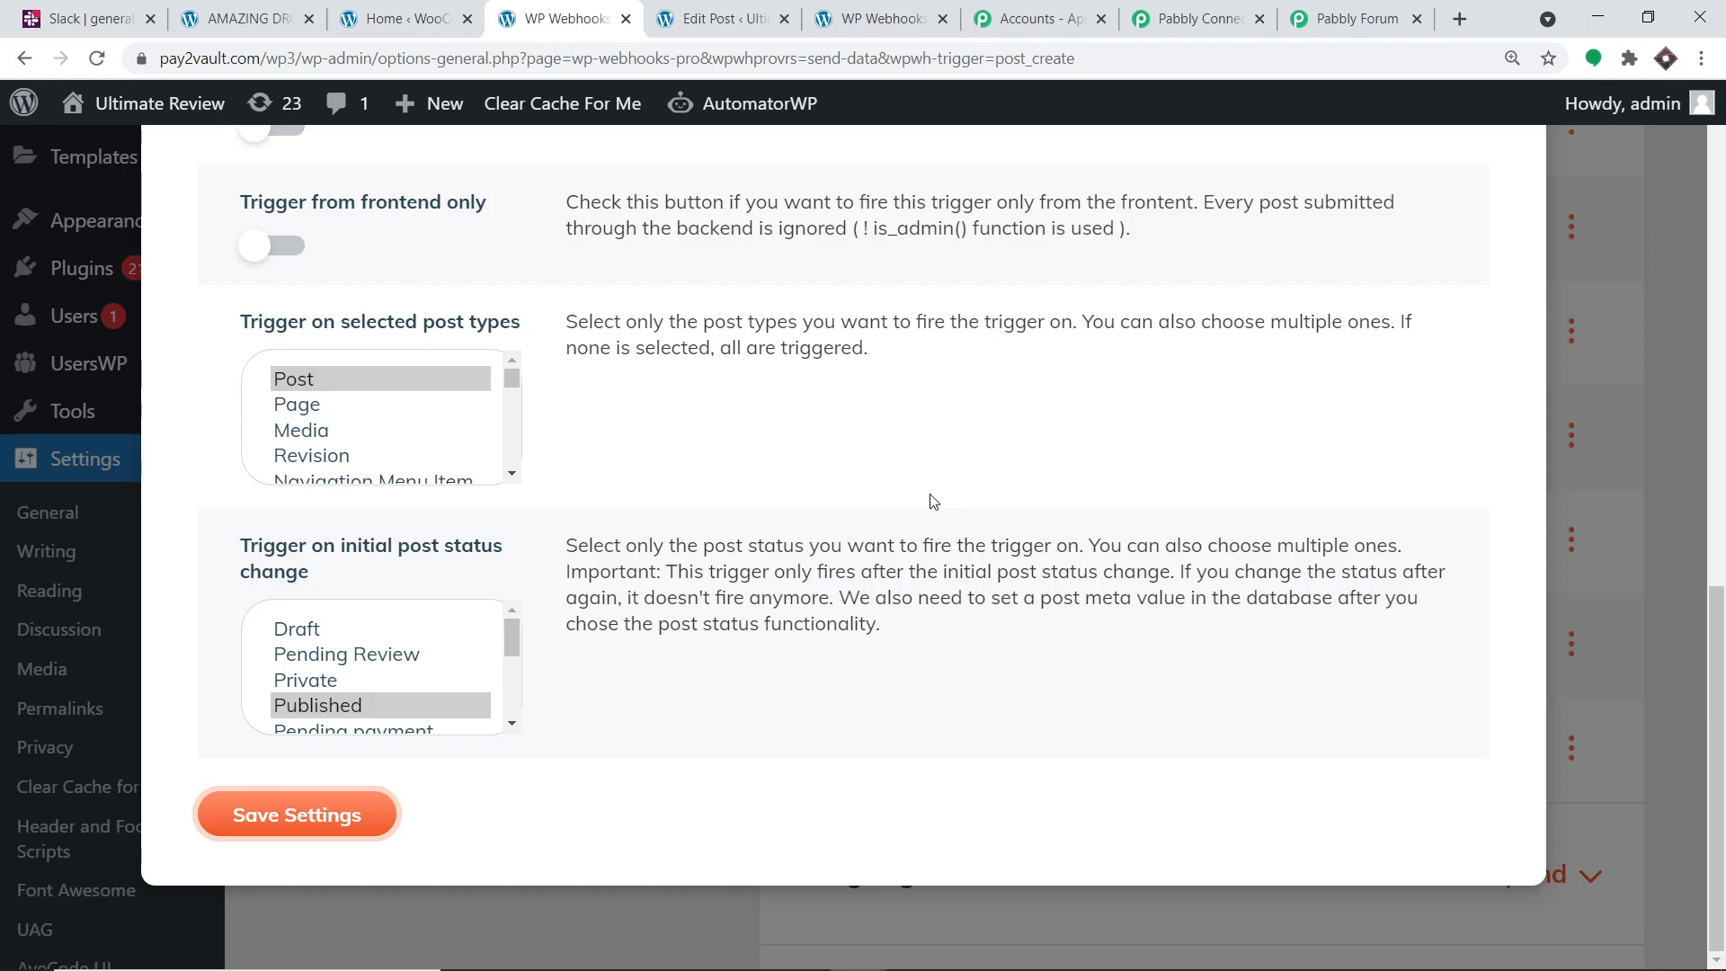
{"action": "scroll", "coordinate": [946, 413], "scroll_direction": "up", "scroll_amount": 10}
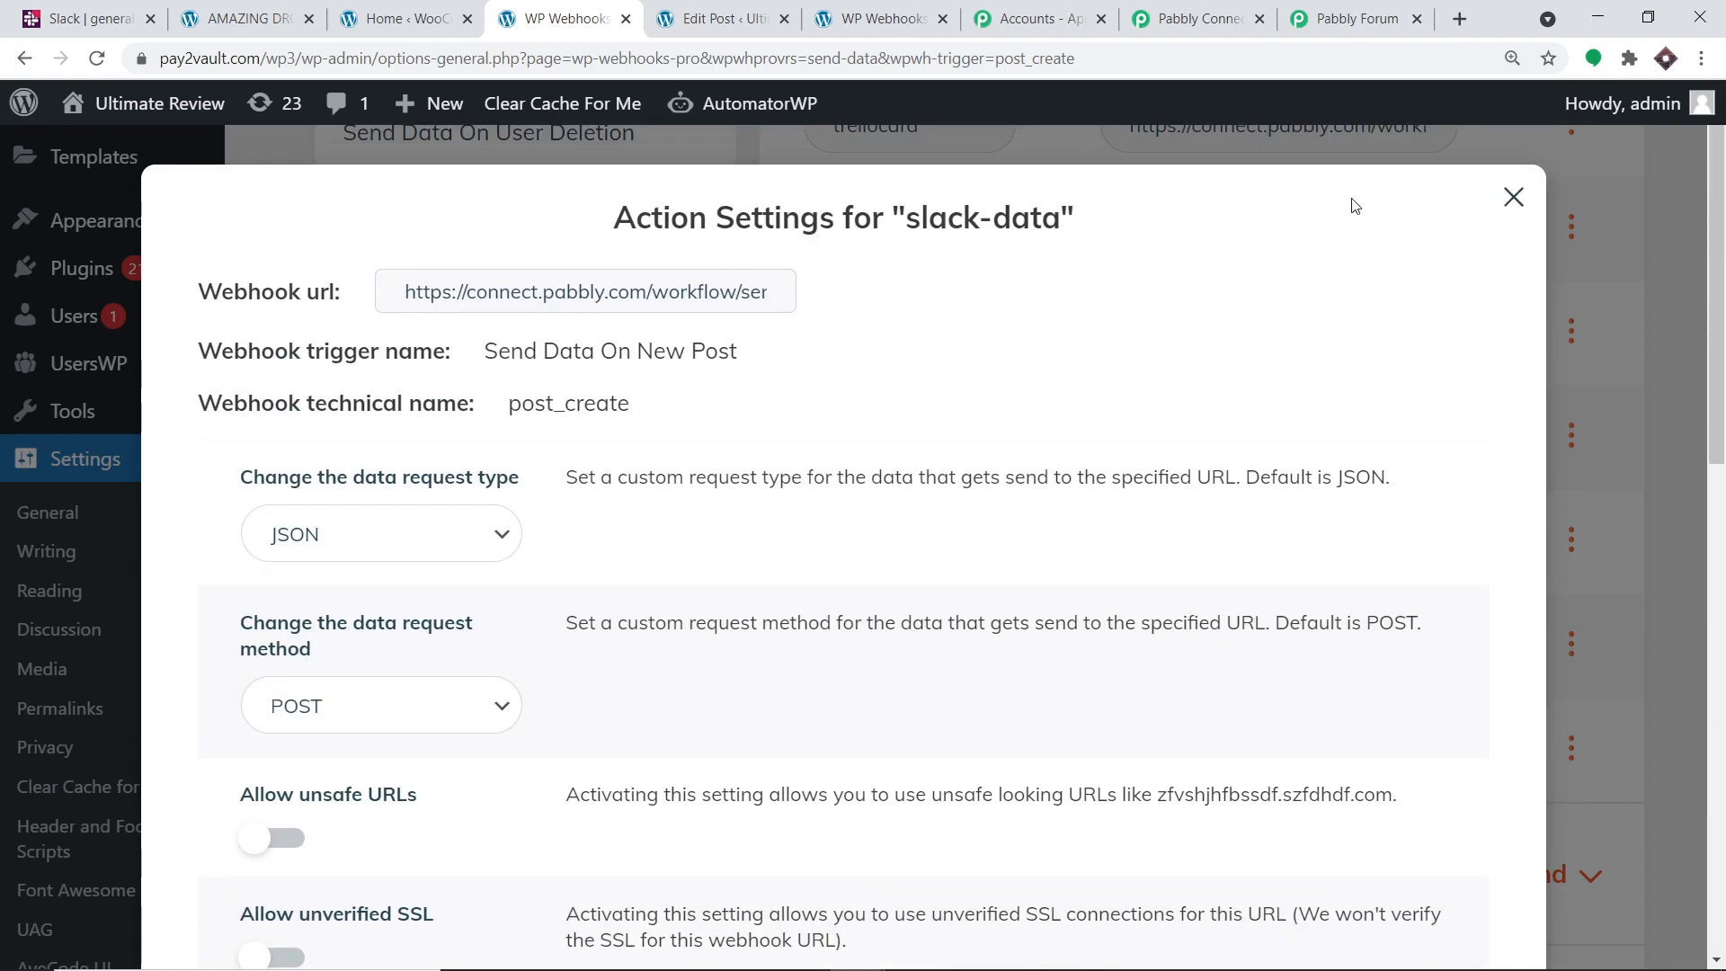
{"action": "left_click", "coordinate": [1512, 197]}
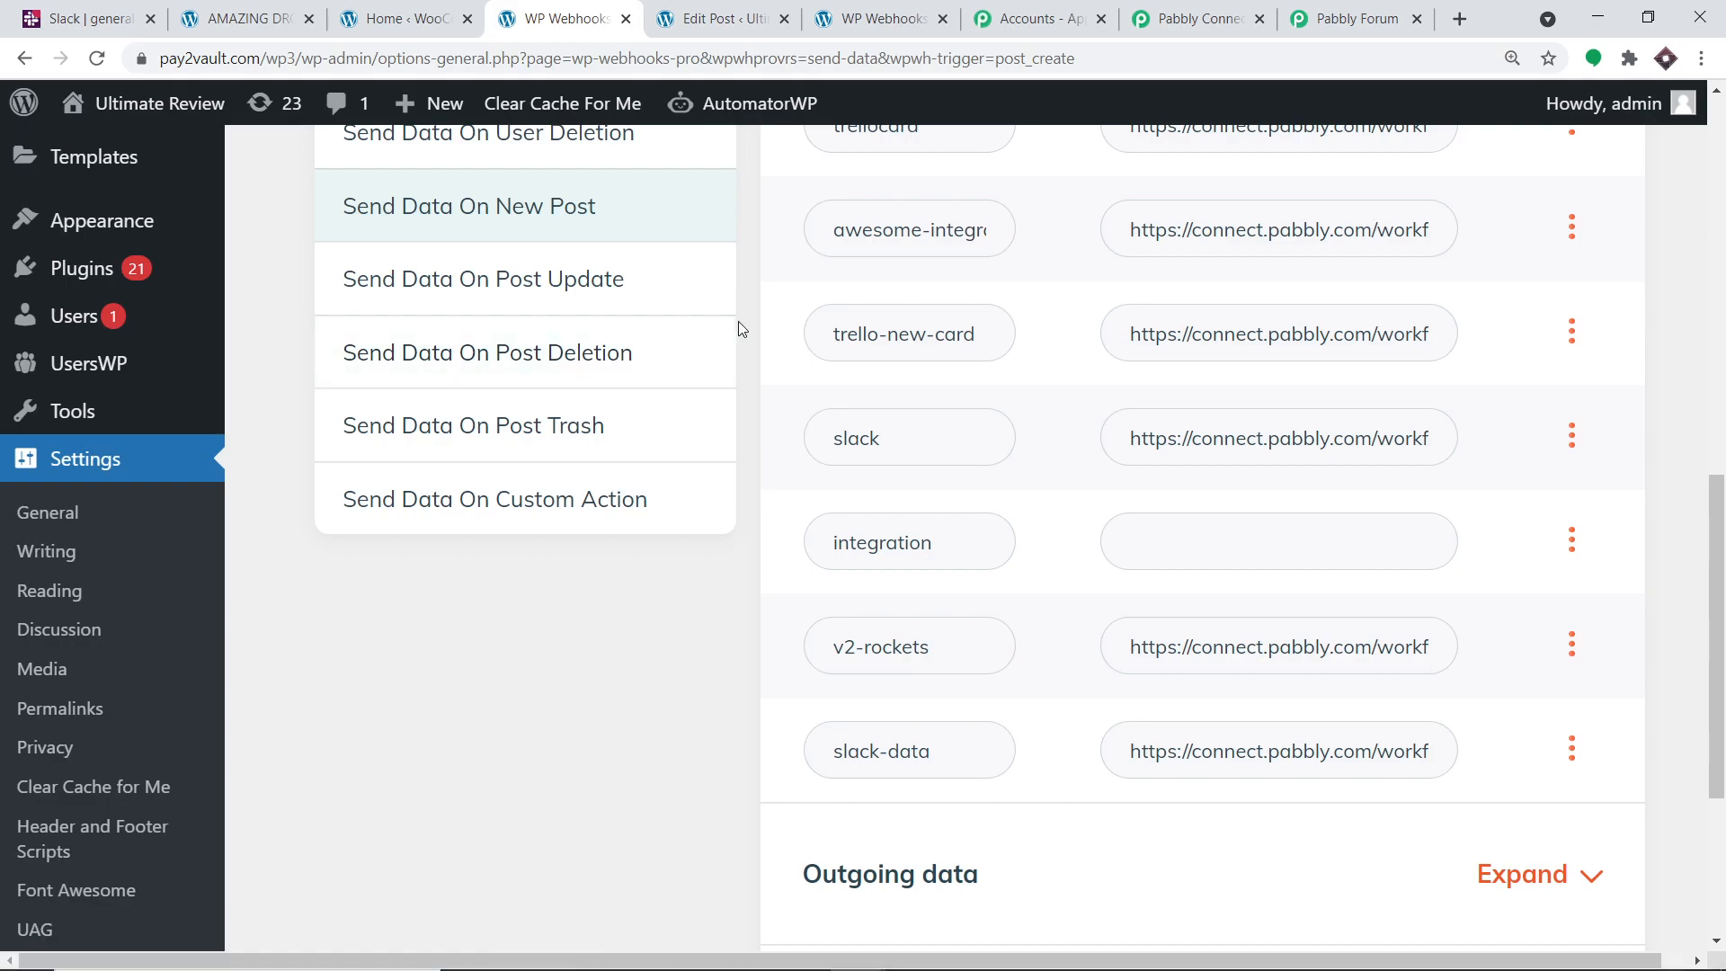
Switch to the Pabbly Connect workflow and start capturing the WordPress trigger's webhook response
{"action": "left_click", "coordinate": [1189, 18]}
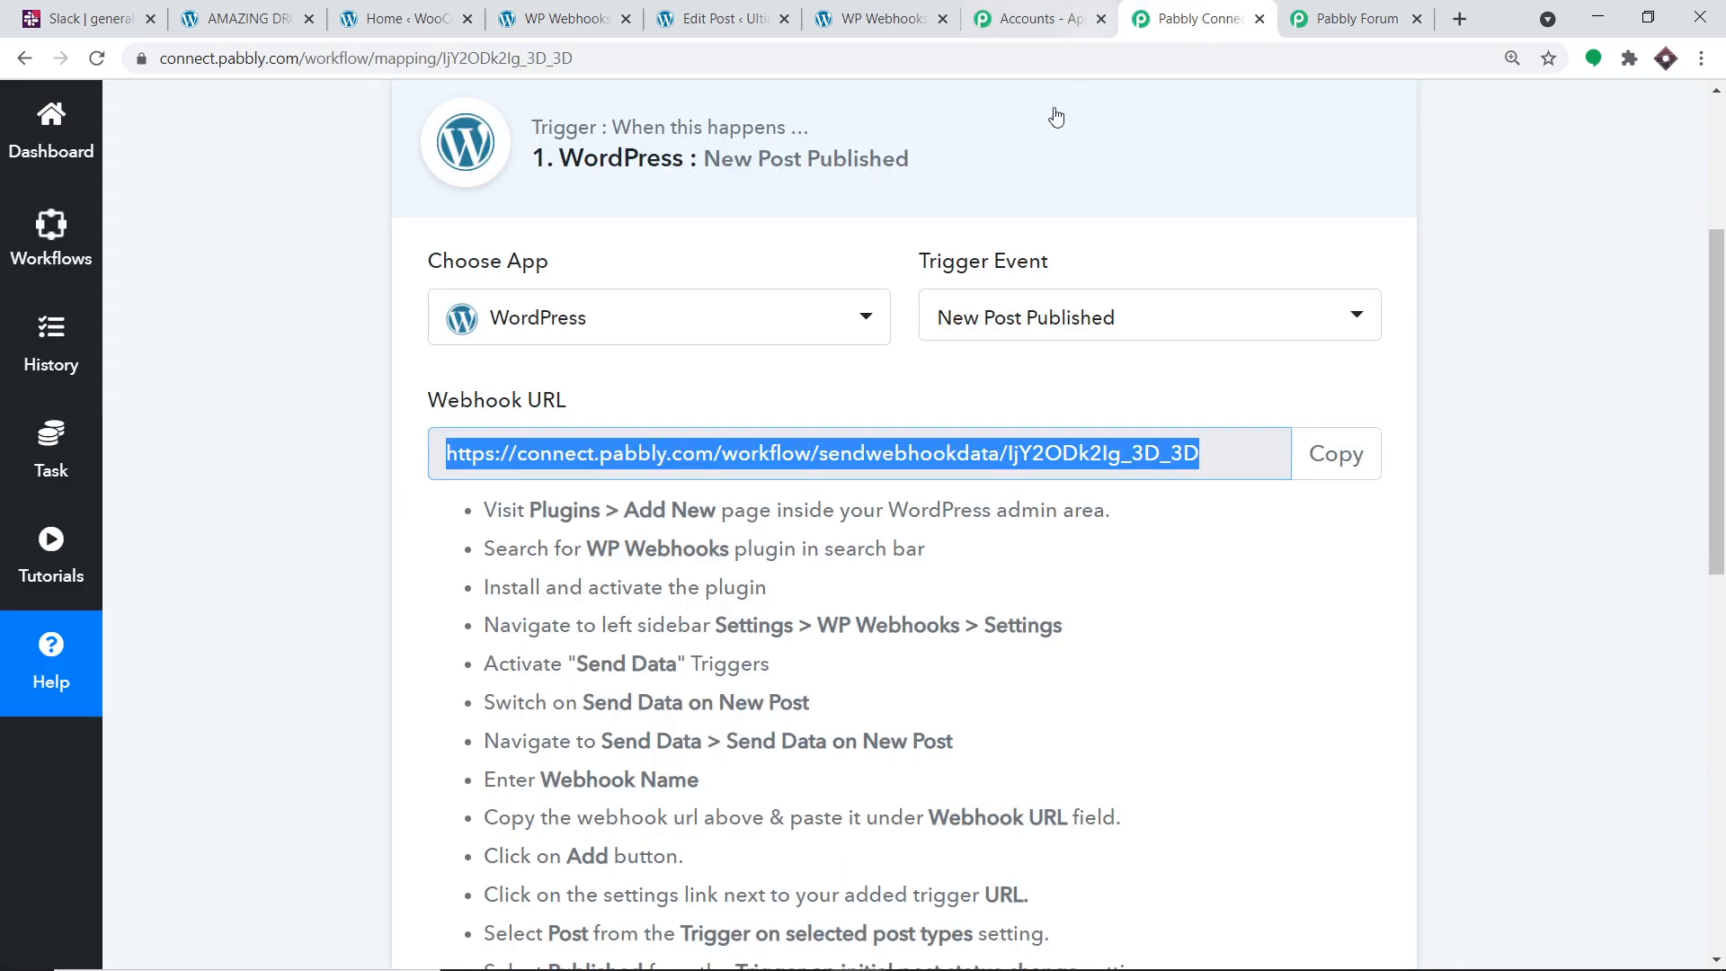
{"action": "scroll", "coordinate": [1020, 408], "scroll_direction": "down", "scroll_amount": 7}
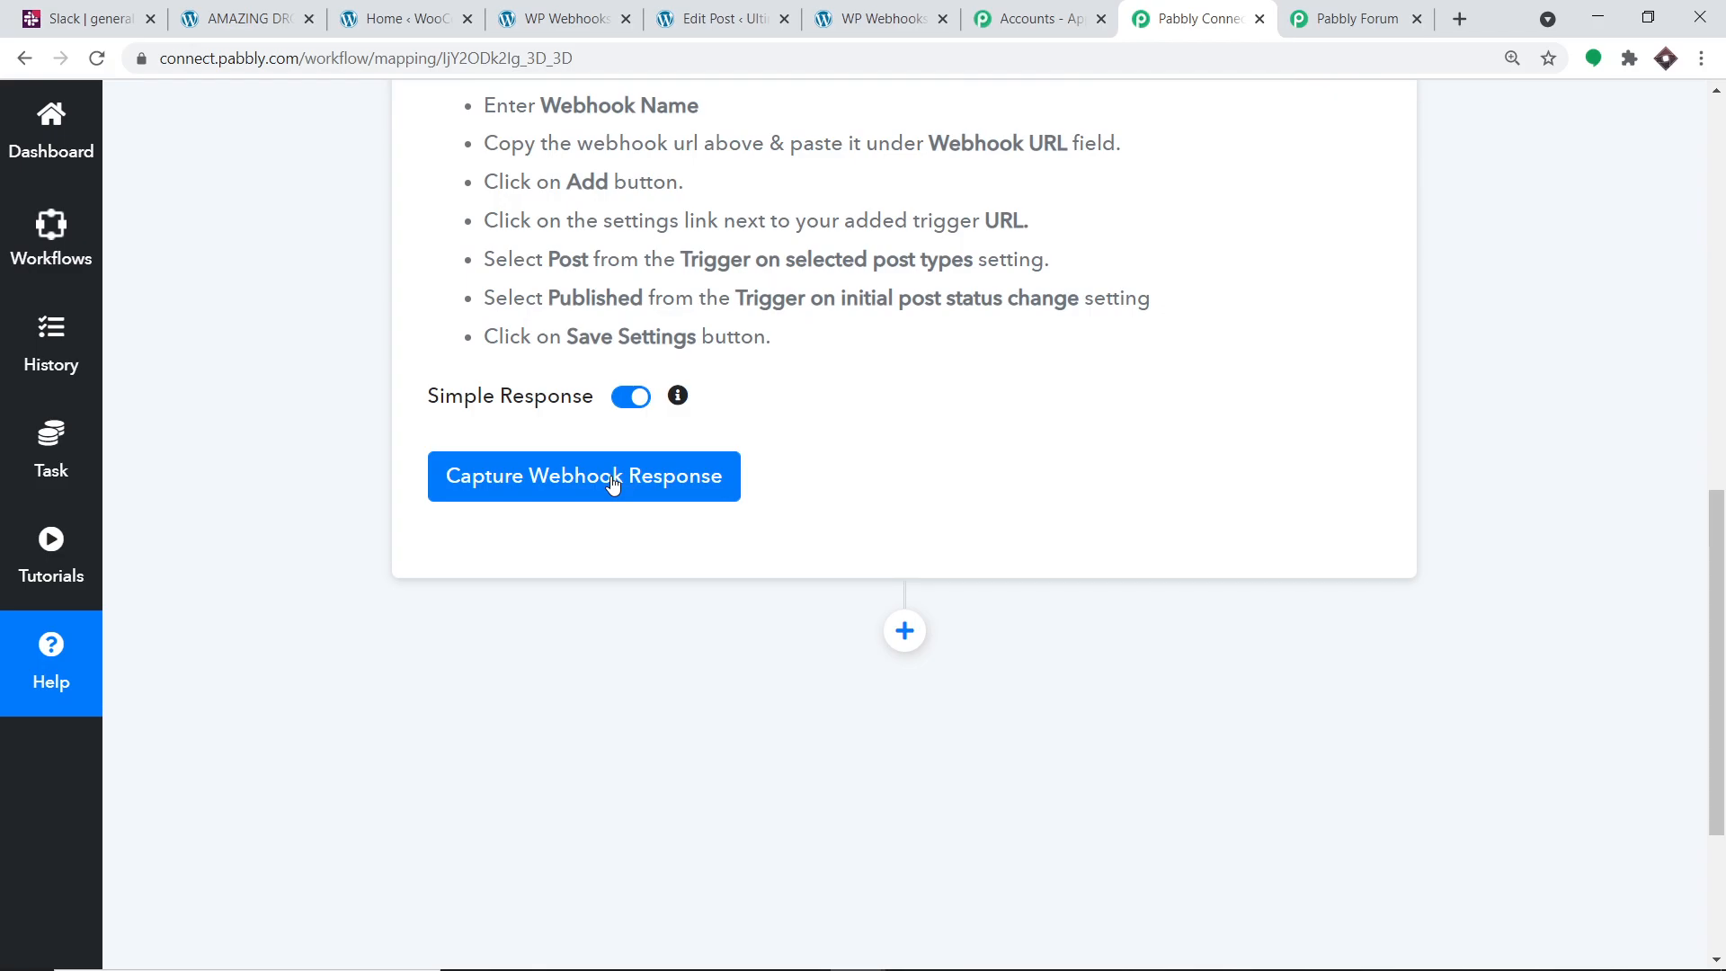
{"action": "left_click", "coordinate": [612, 482]}
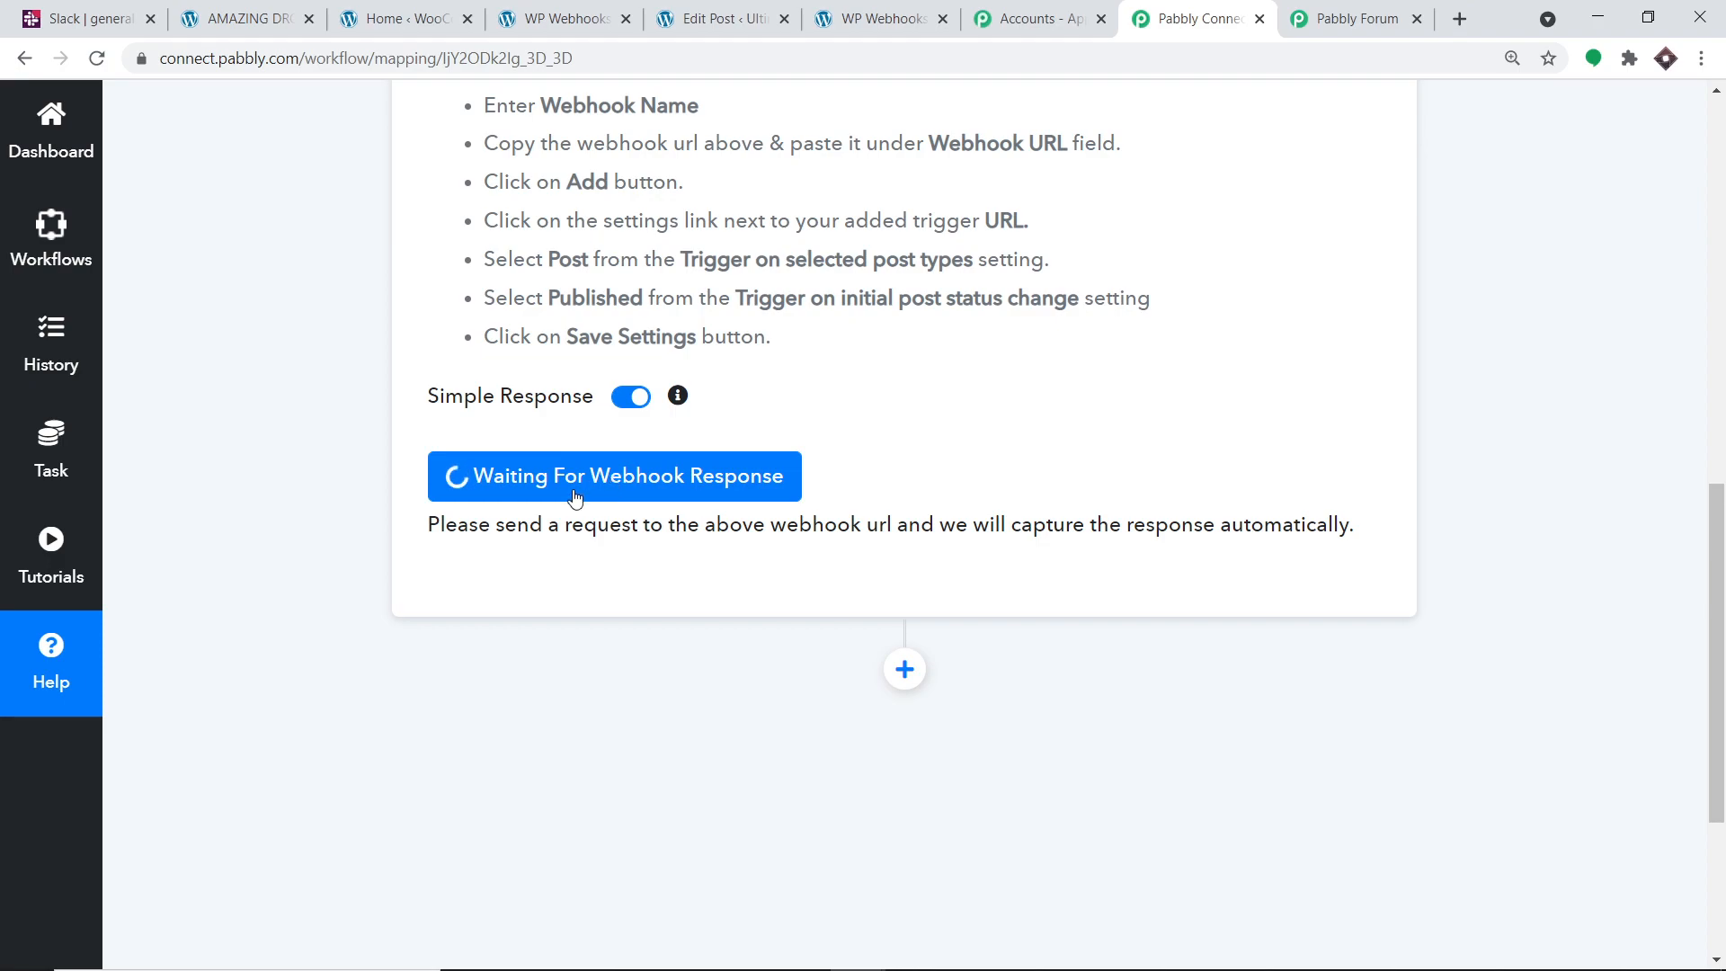
Switch to the WordPress dashboard and open a blank new post in a separate browser tab
{"action": "left_click", "coordinate": [400, 18]}
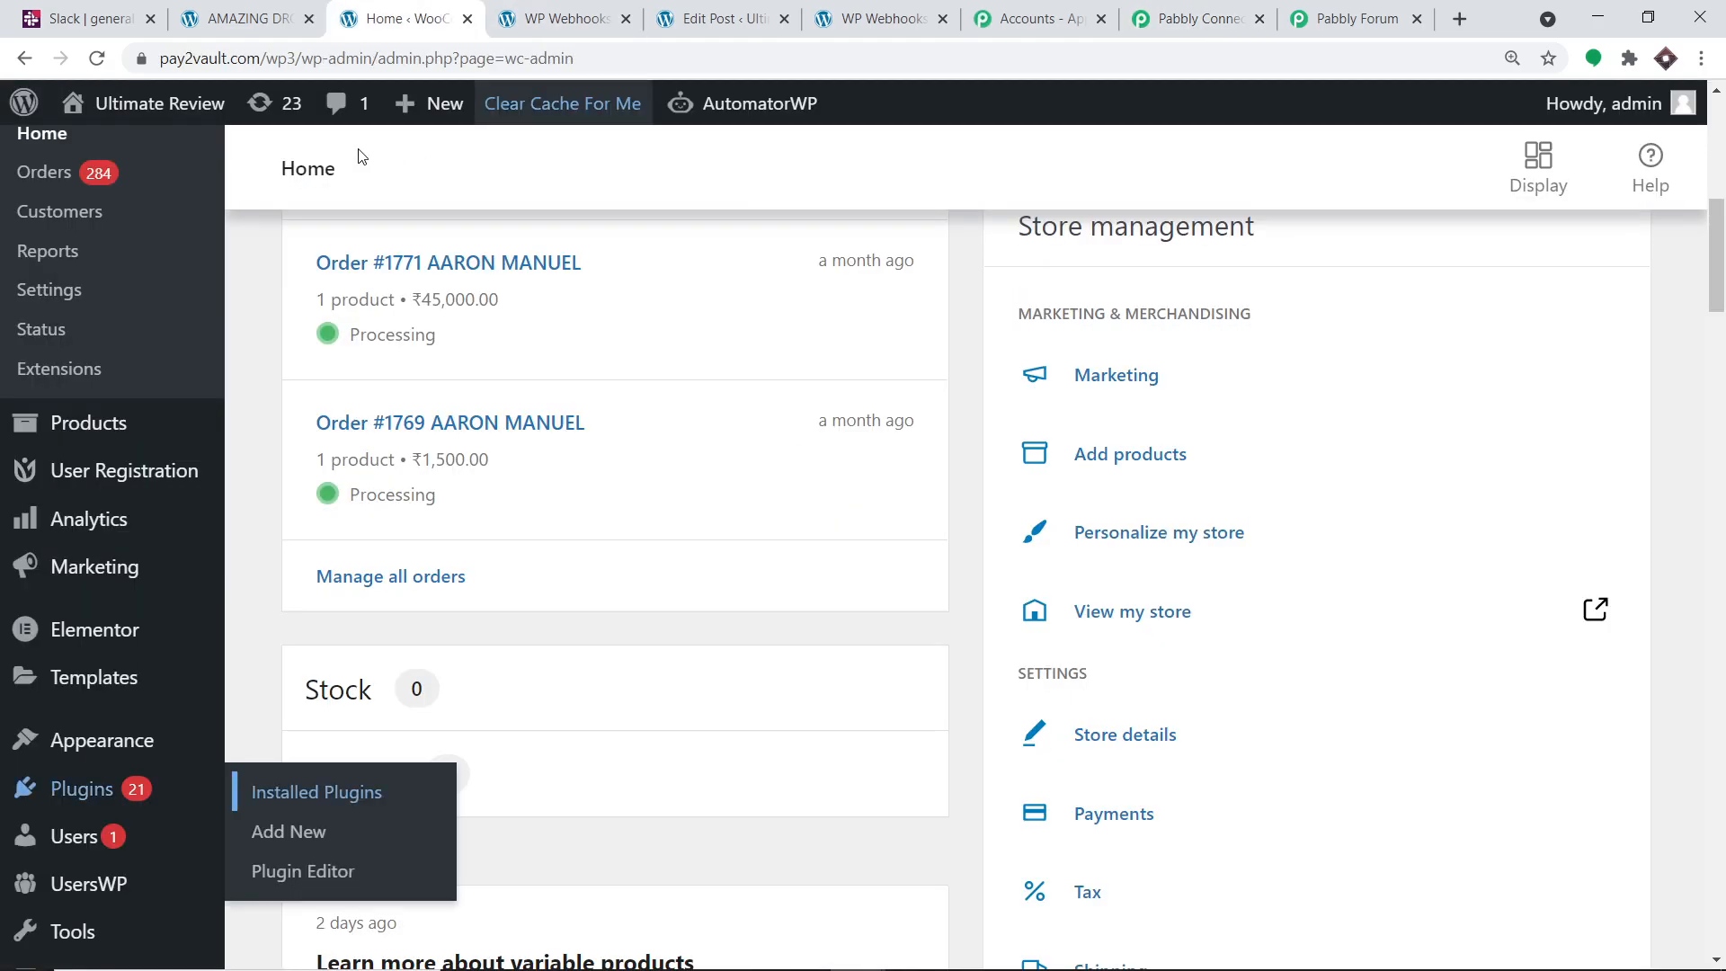
{"action": "mouse_move", "coordinate": [429, 103]}
{"action": "right_click", "coordinate": [424, 165]}
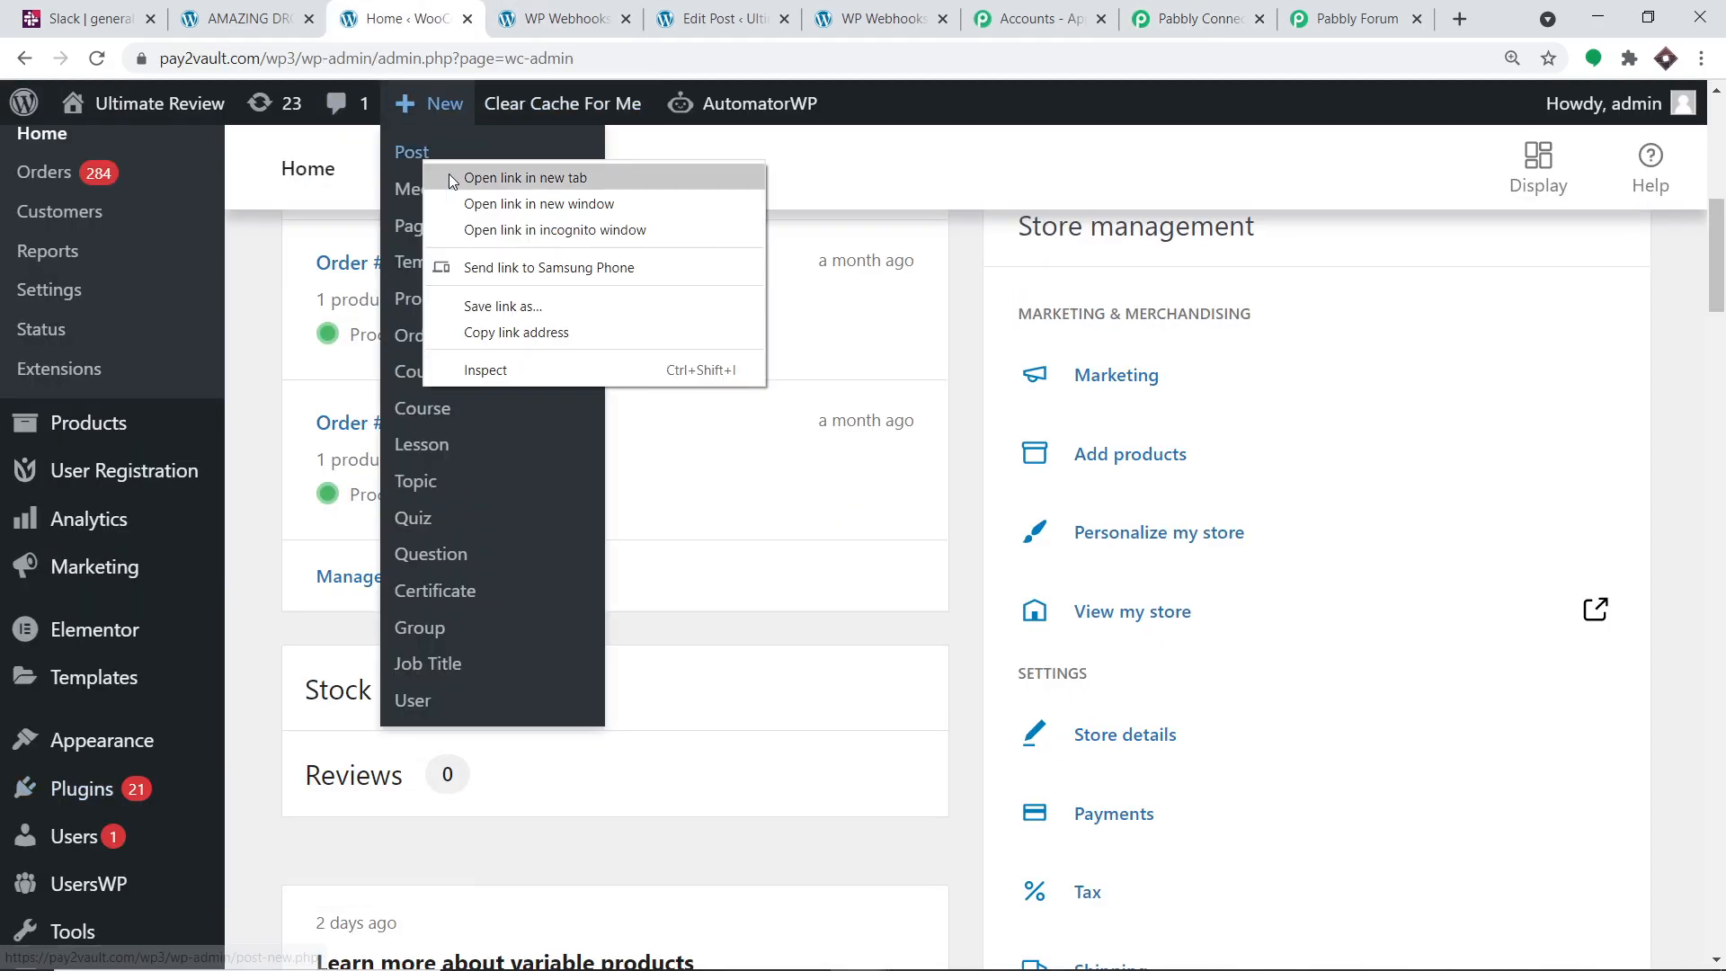
{"action": "left_click", "coordinate": [452, 178]}
{"action": "left_click", "coordinate": [538, 11]}
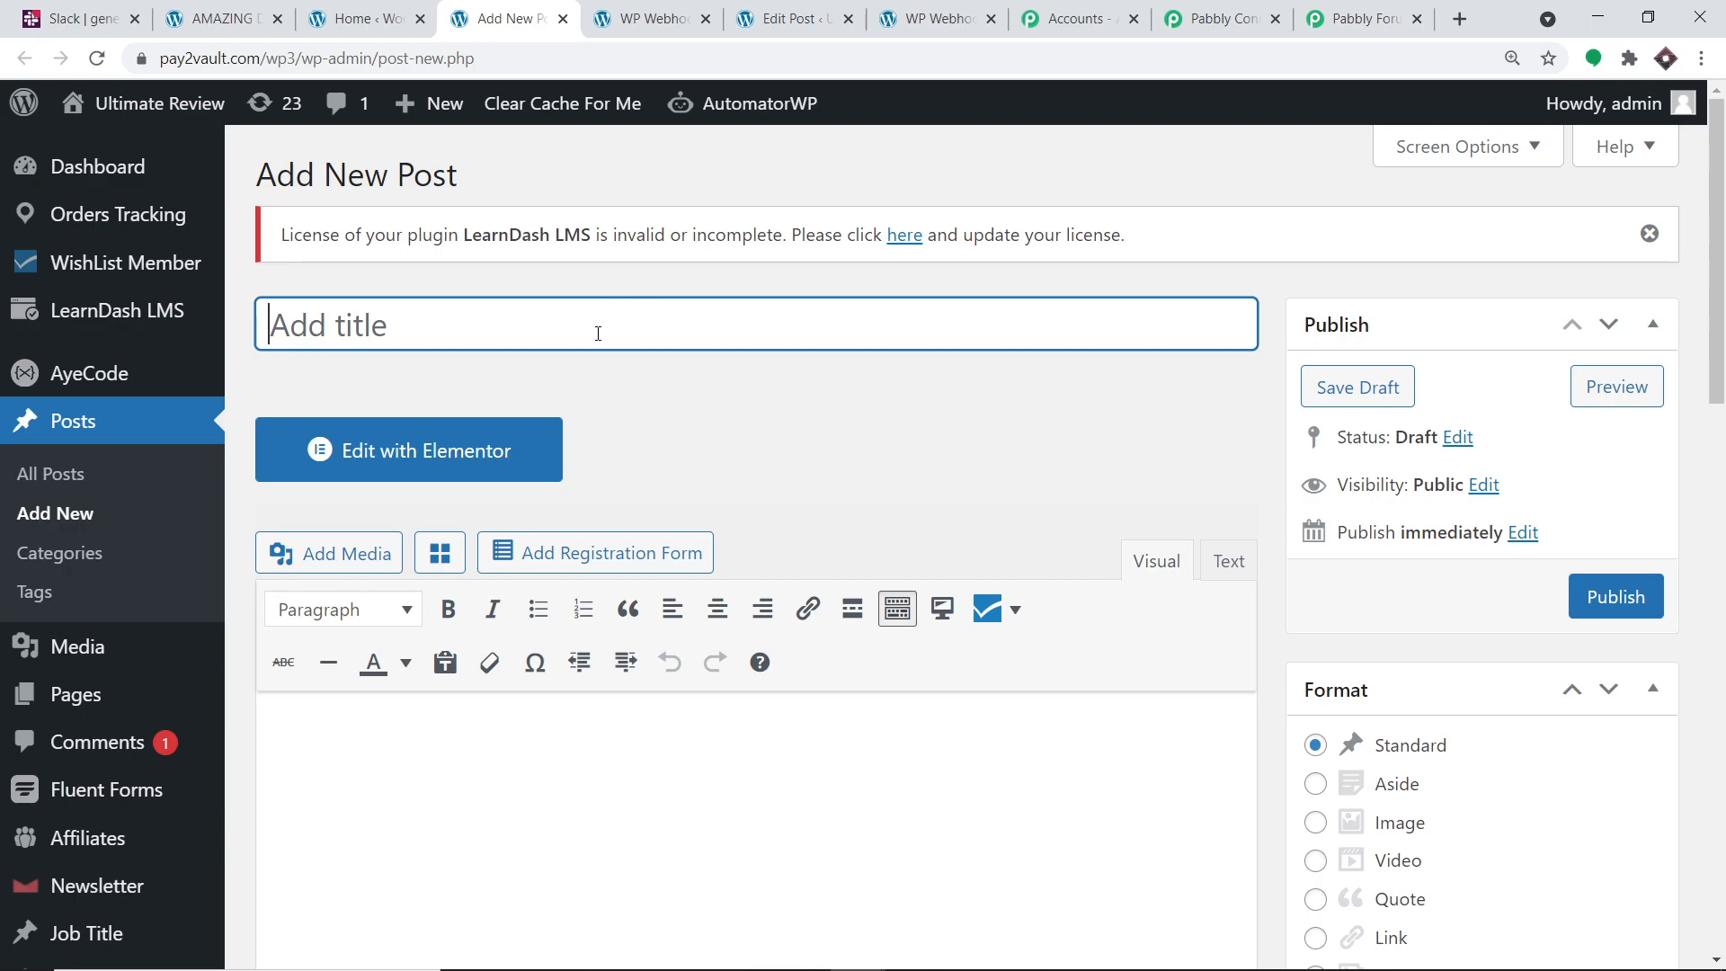
Title the new post "Mobile Phones" and fill its body with the paragraph beginning "A mobile phone, cellular phone, cell phone"
{"action": "type", "text": "Mob"}
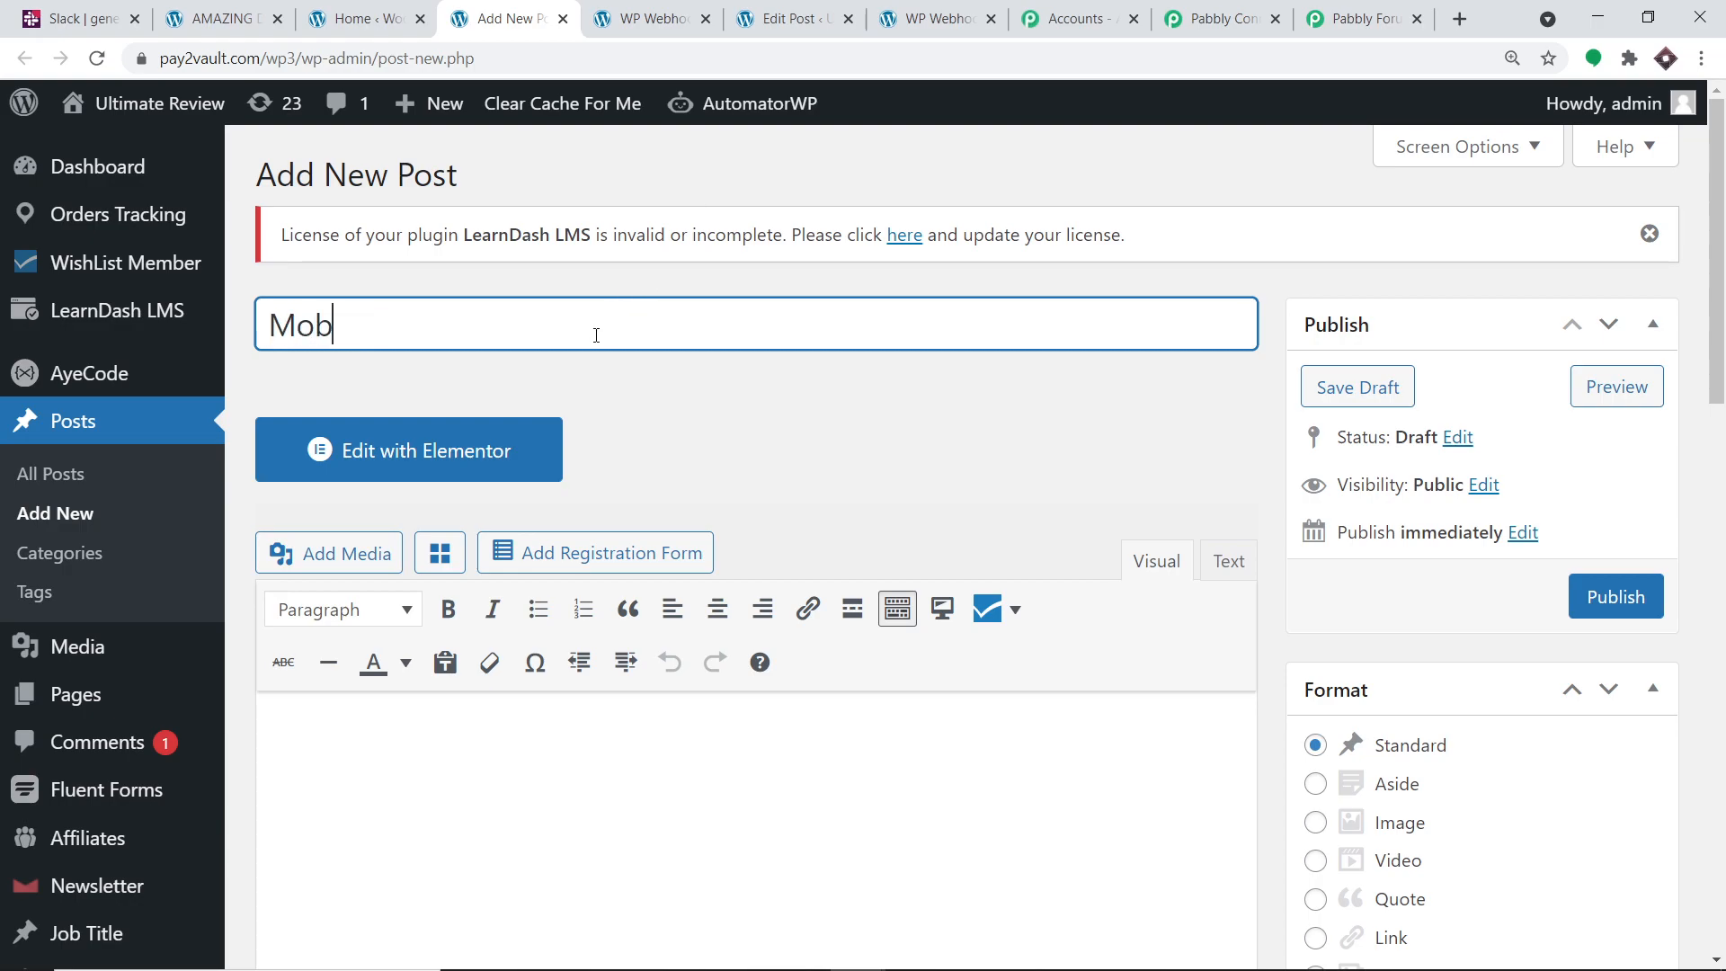
{"action": "type", "text": "ile Phones"}
{"action": "scroll", "coordinate": [517, 458], "scroll_direction": "down", "scroll_amount": 3}
{"action": "left_click", "coordinate": [460, 377]}
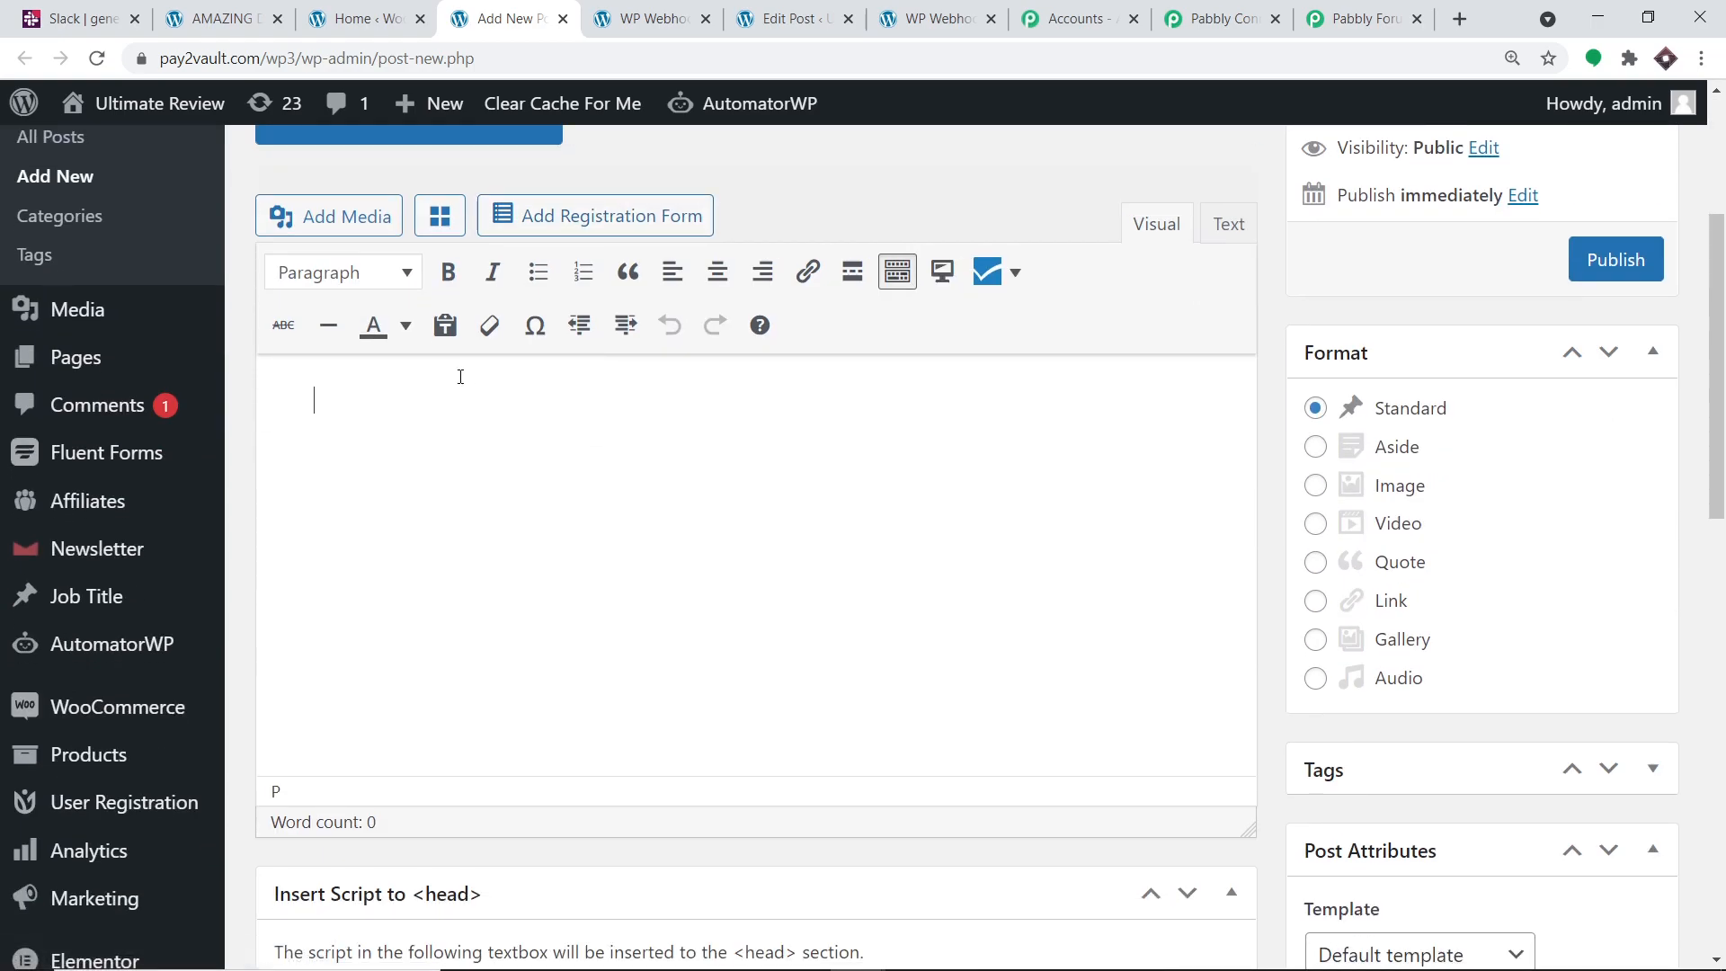
{"action": "type", "text": "A mobile phone, cellular phone, cell phone, cellphone, handphone, or hand phone, sometimes shortened to simply mobile, cell or just phone, is a portable telephone that can make and receive calls over a radio frequency link while the user is moving within a telephone service area. The radio frequency link establishes a connection to the switching systems of a mobile phone operator, which provides access to the public switched telephone network (PSTN). Modern mobile telephone services use a cellular network architecture and, therefore, mobile telephones are called cellular telephones or cell phones in North America"}
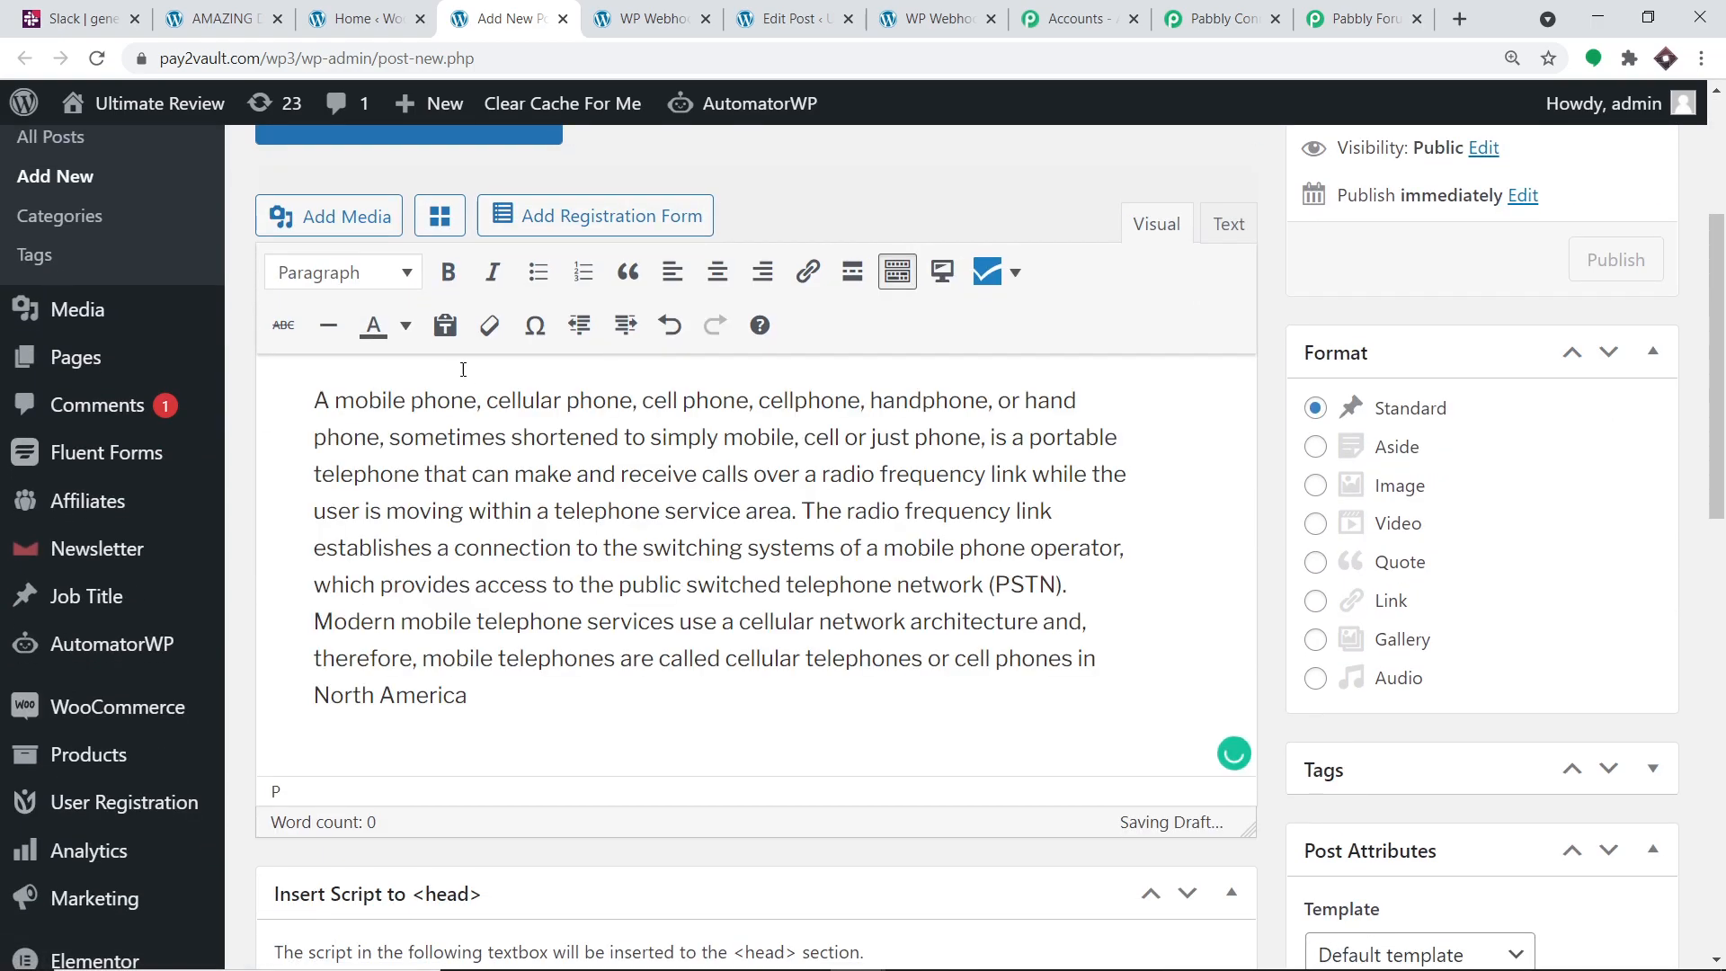
Set the colourful smartphone picture from the media library as the post's featured image
{"action": "scroll", "coordinate": [469, 409], "scroll_direction": "down", "scroll_amount": 5}
{"action": "scroll", "coordinate": [483, 463], "scroll_direction": "down", "scroll_amount": 1}
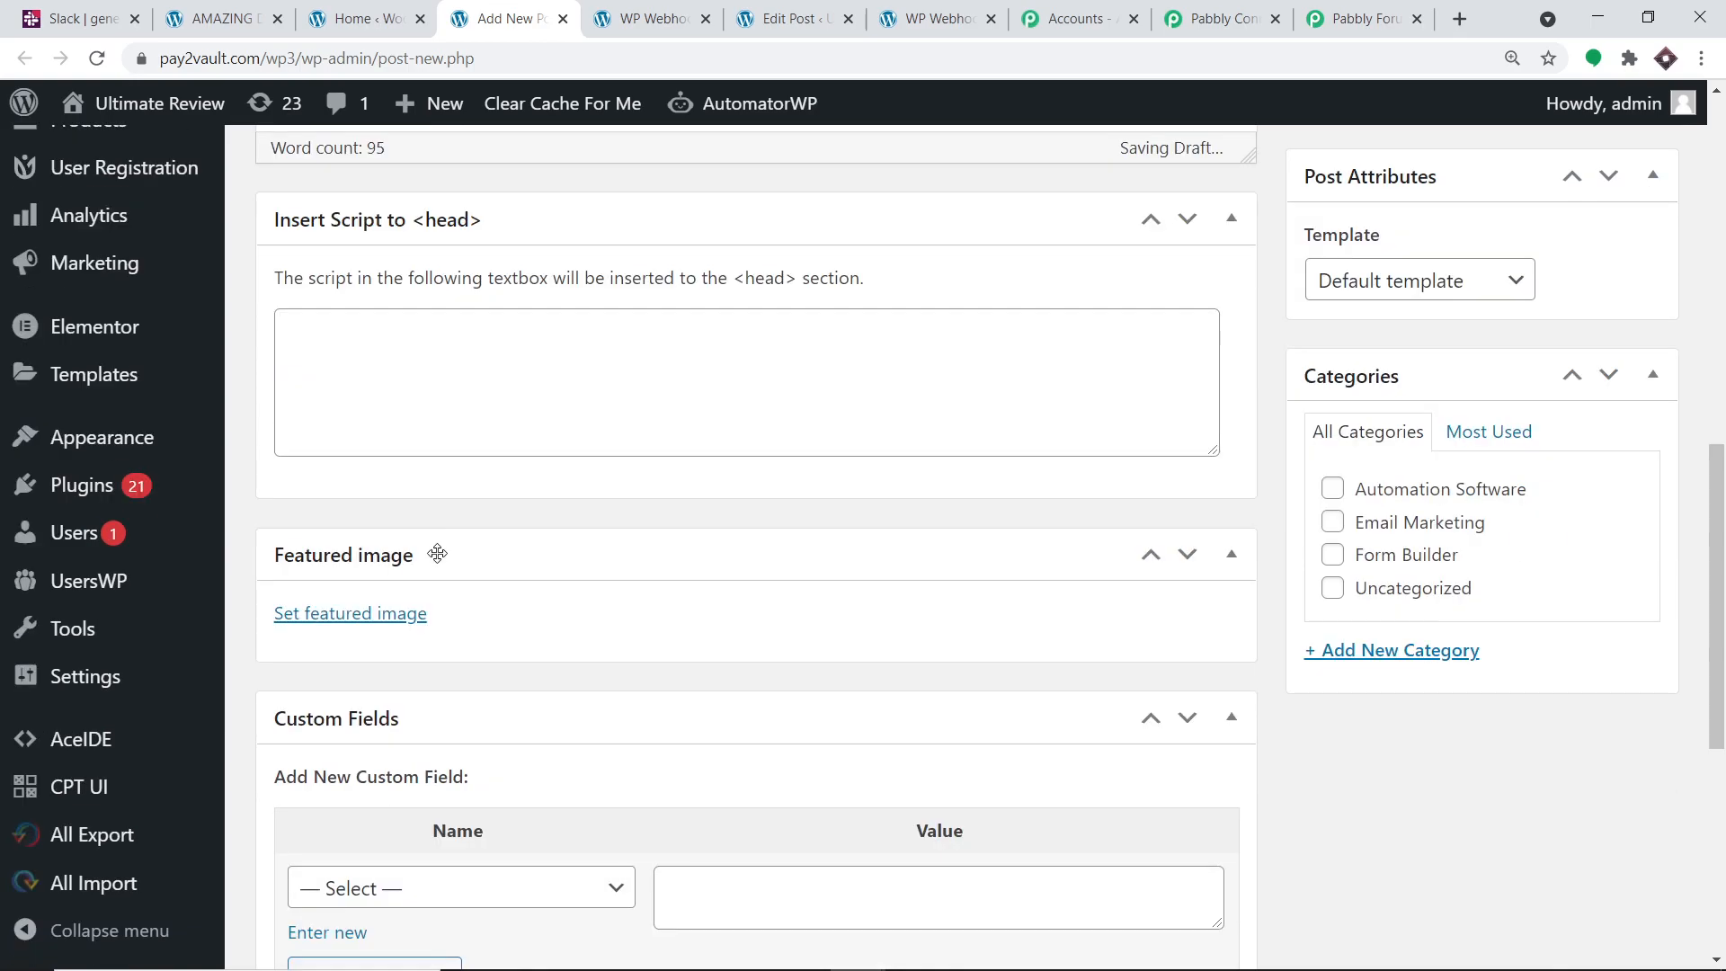
{"action": "left_click", "coordinate": [404, 614]}
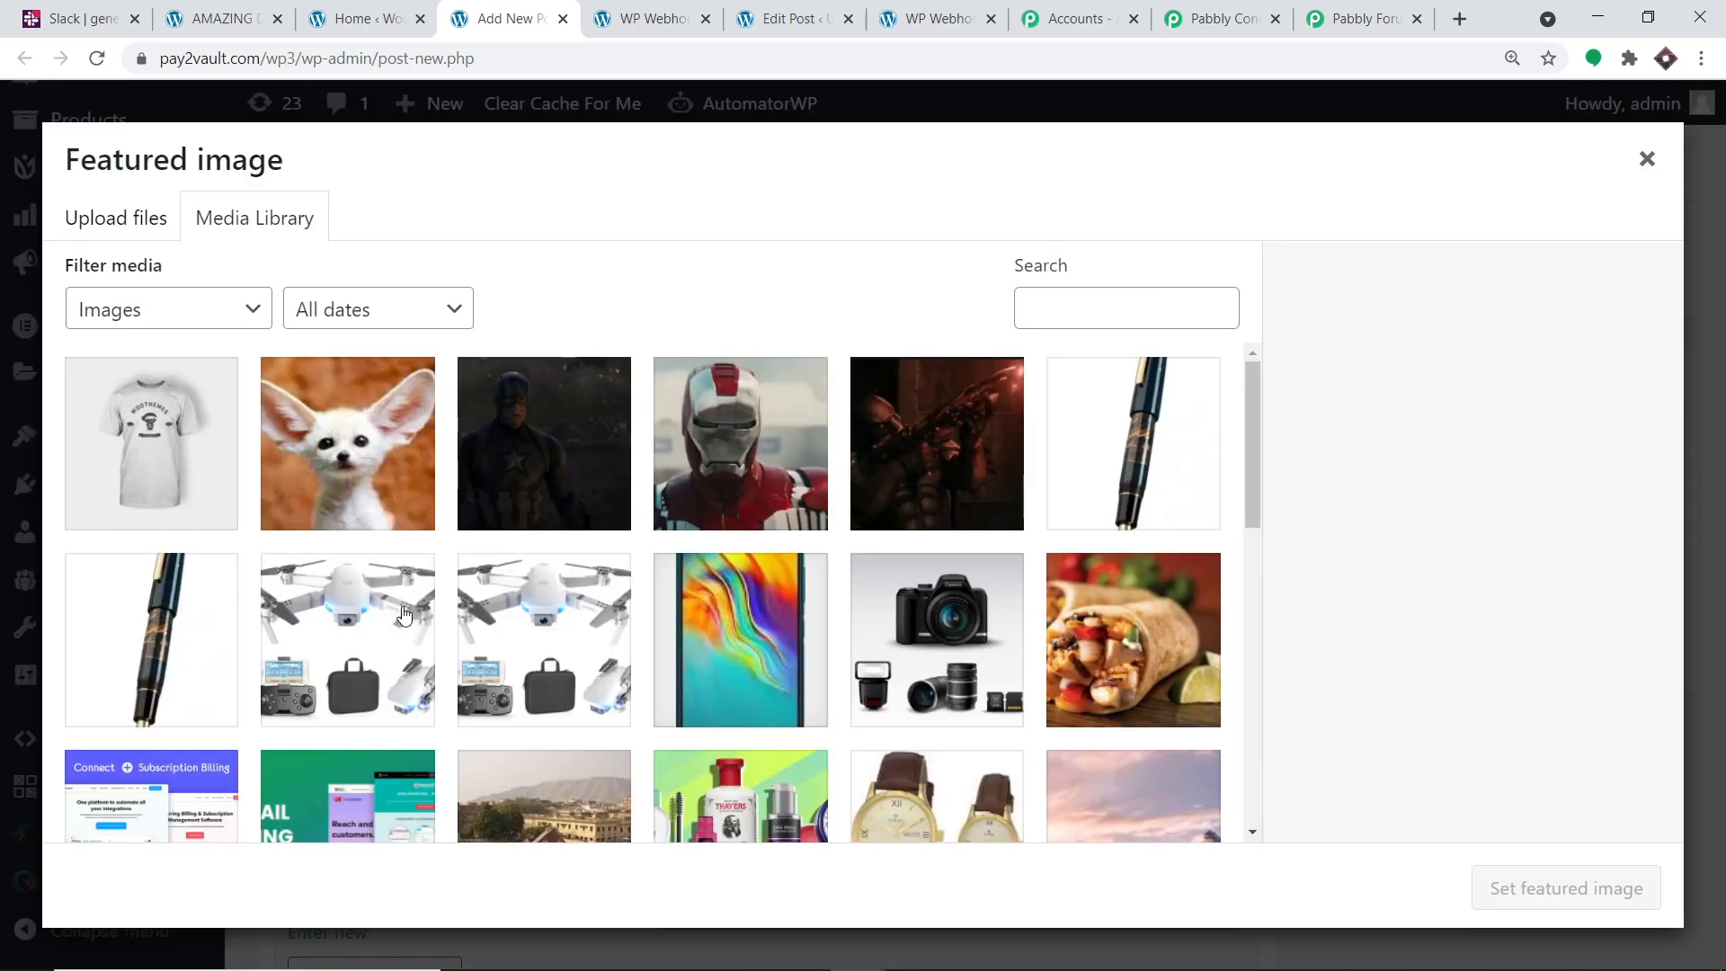
{"action": "left_click", "coordinate": [764, 655]}
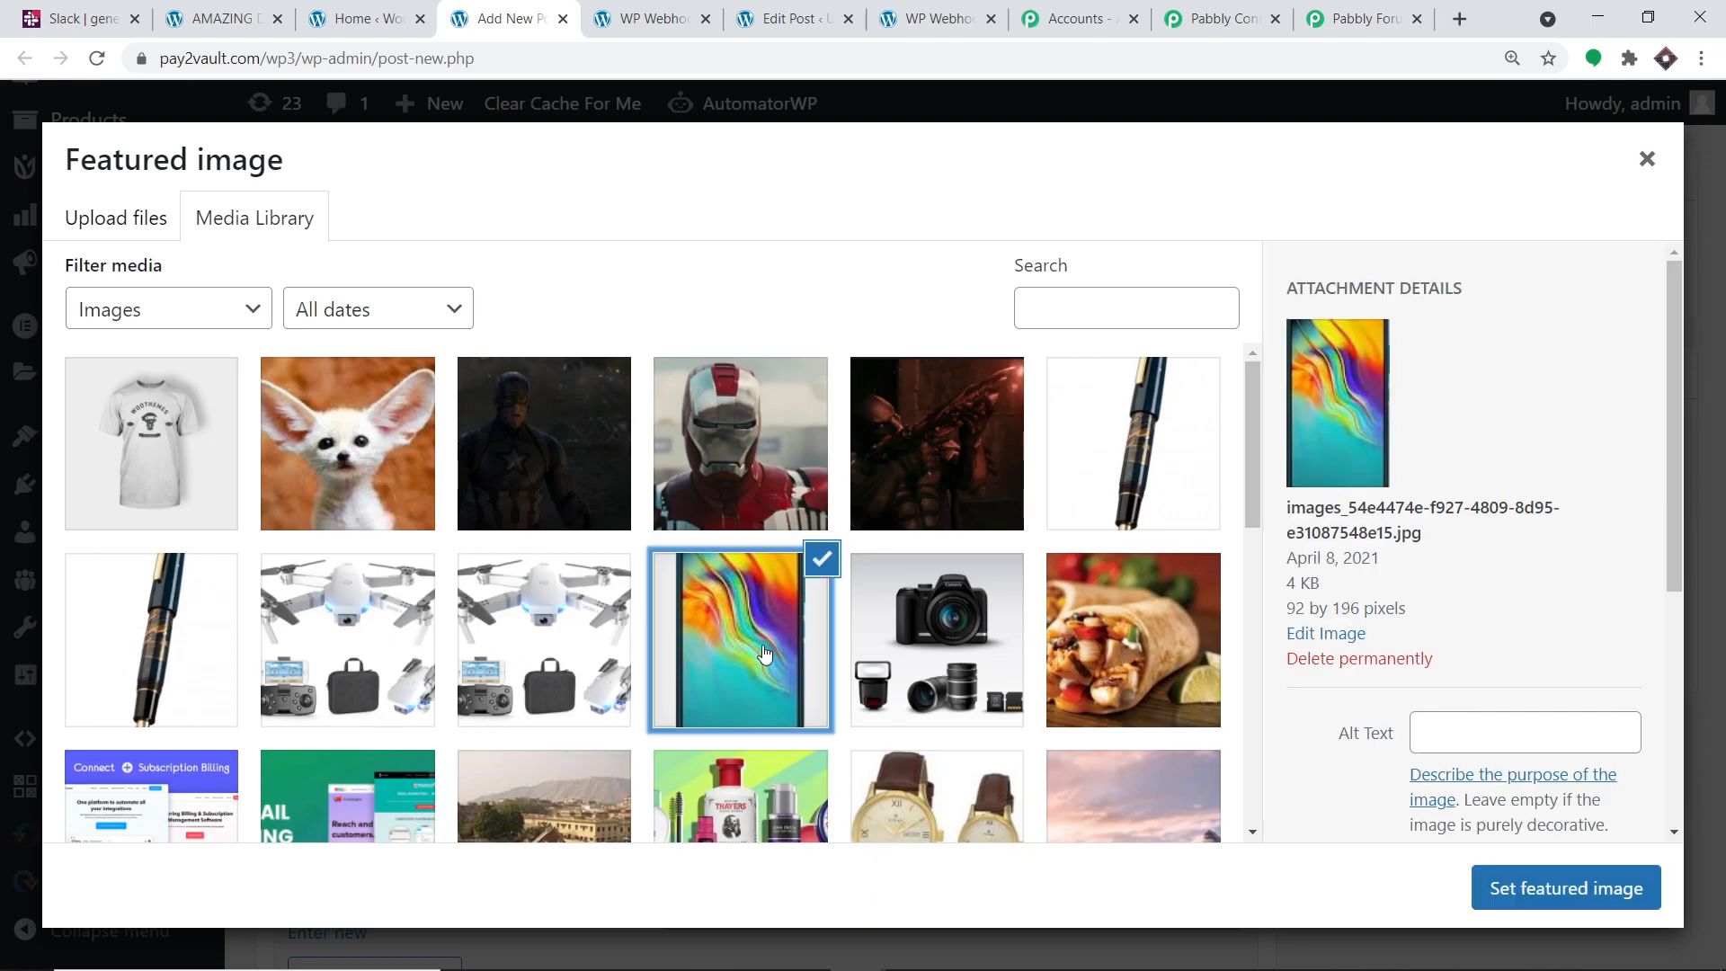
{"action": "left_click", "coordinate": [1554, 889]}
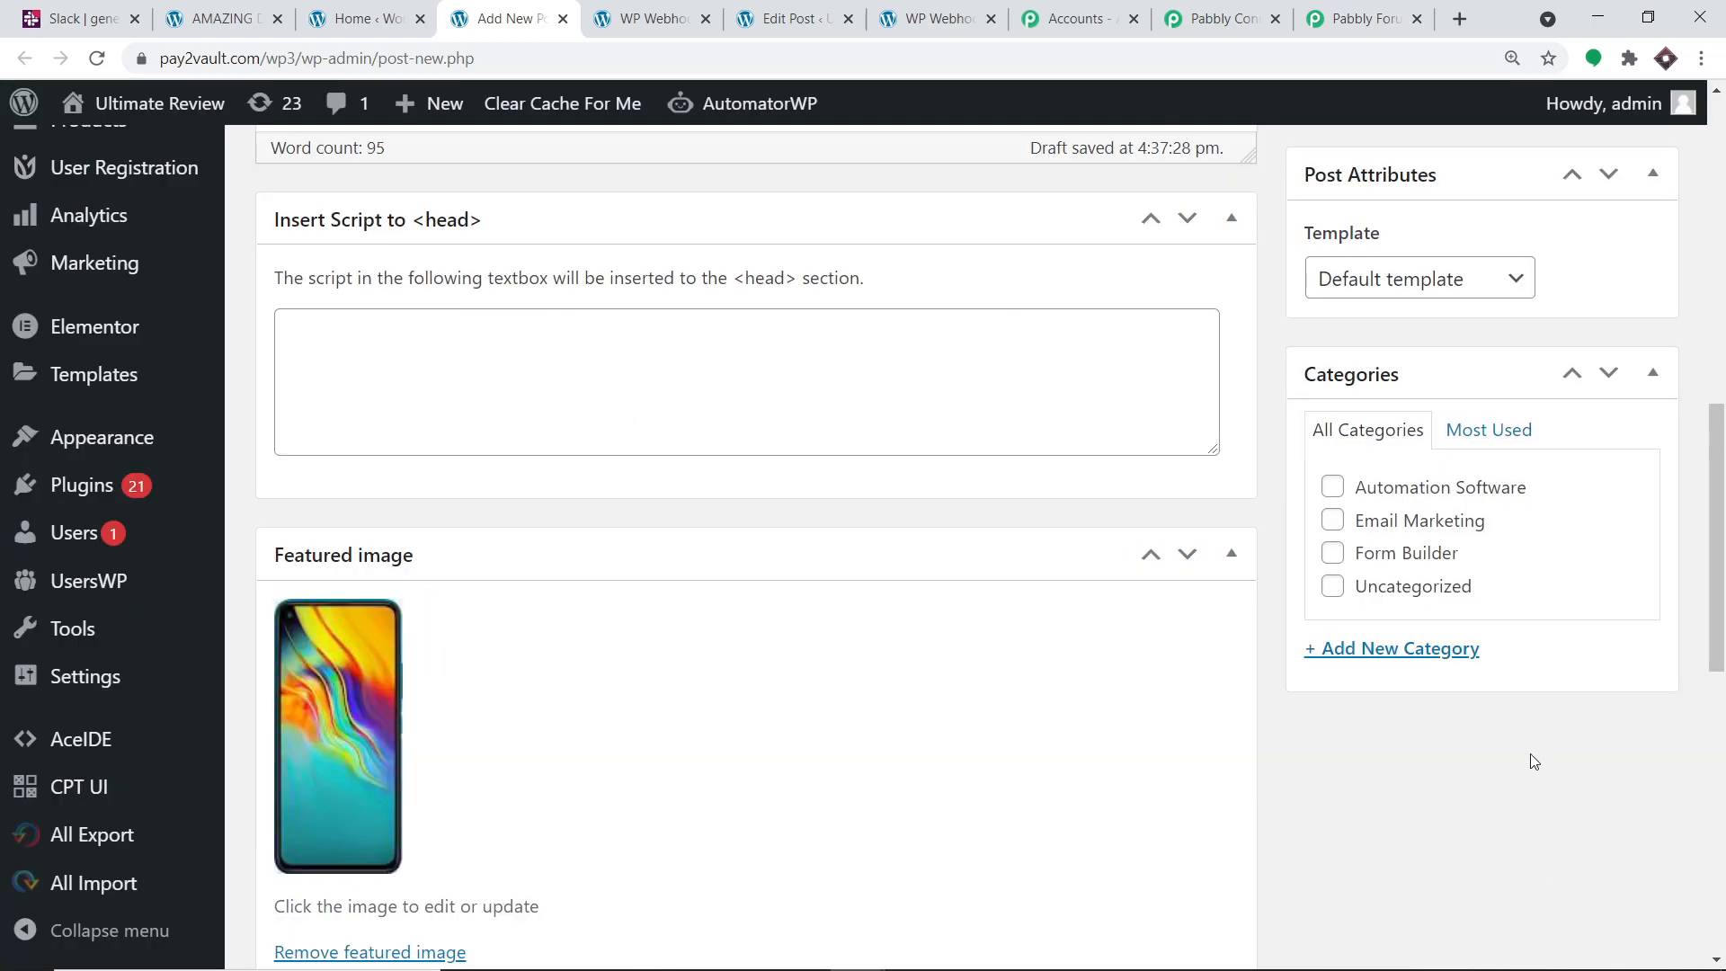
Publish the "Mobile Phones" post and look over its published content
{"action": "scroll", "coordinate": [862, 397], "scroll_direction": "up", "scroll_amount": 6}
{"action": "scroll", "coordinate": [863, 398], "scroll_direction": "up", "scroll_amount": 3}
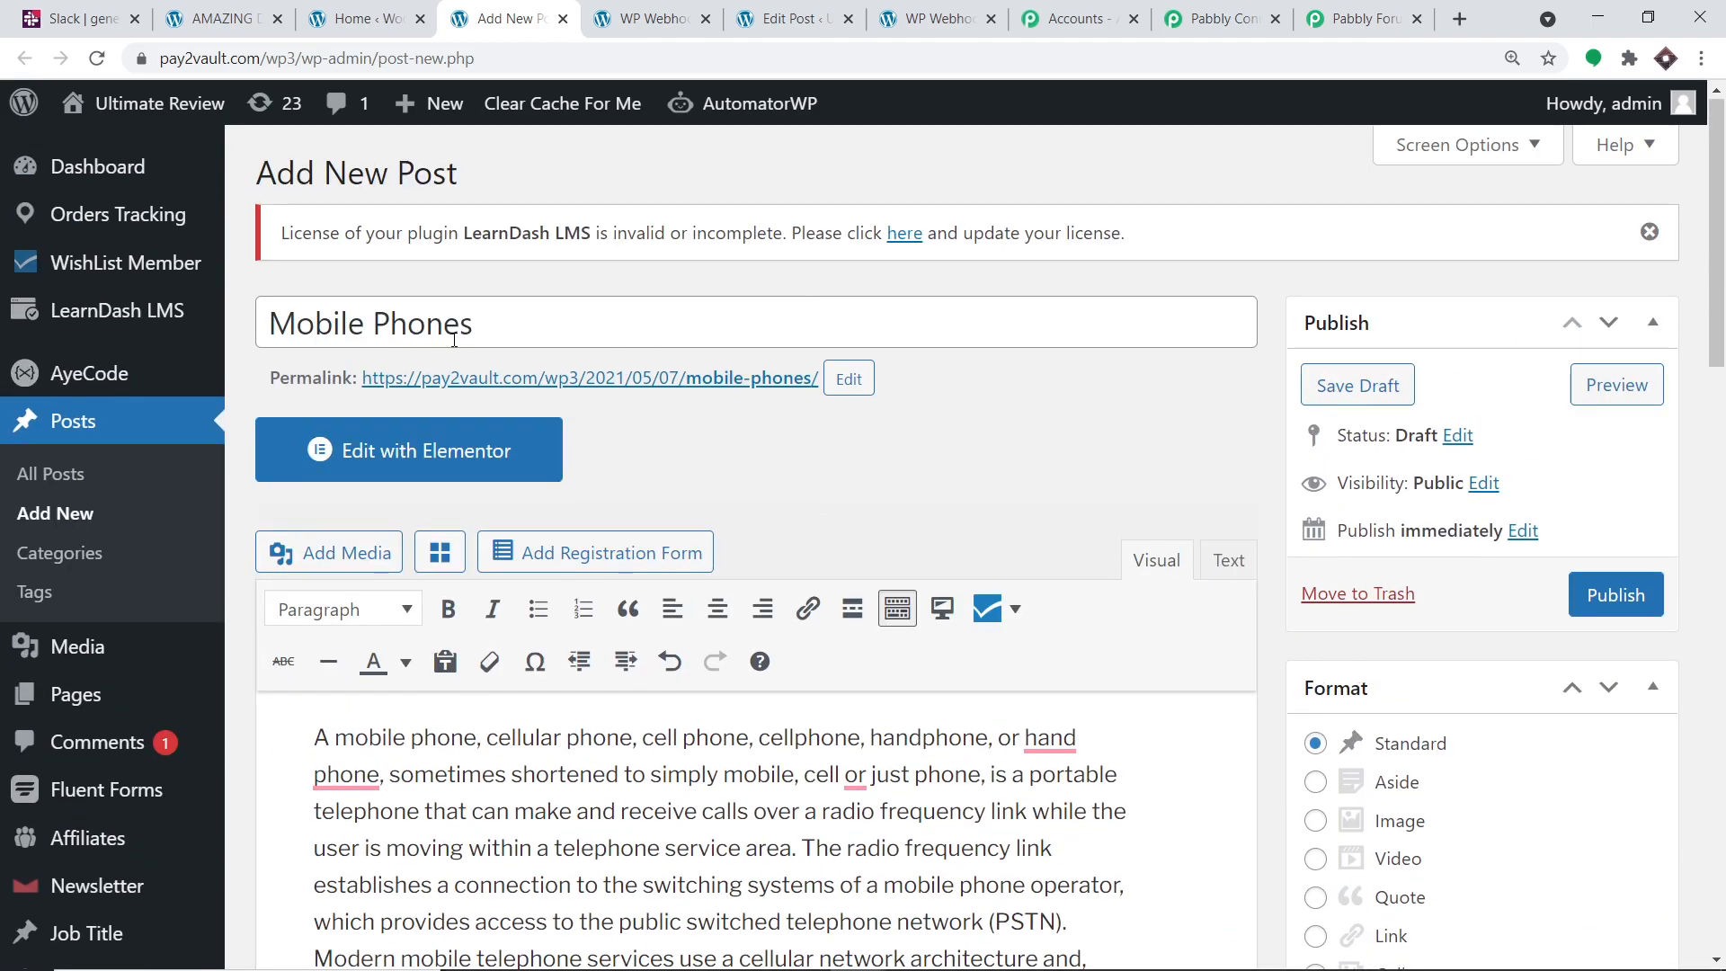
{"action": "left_click", "coordinate": [1592, 602]}
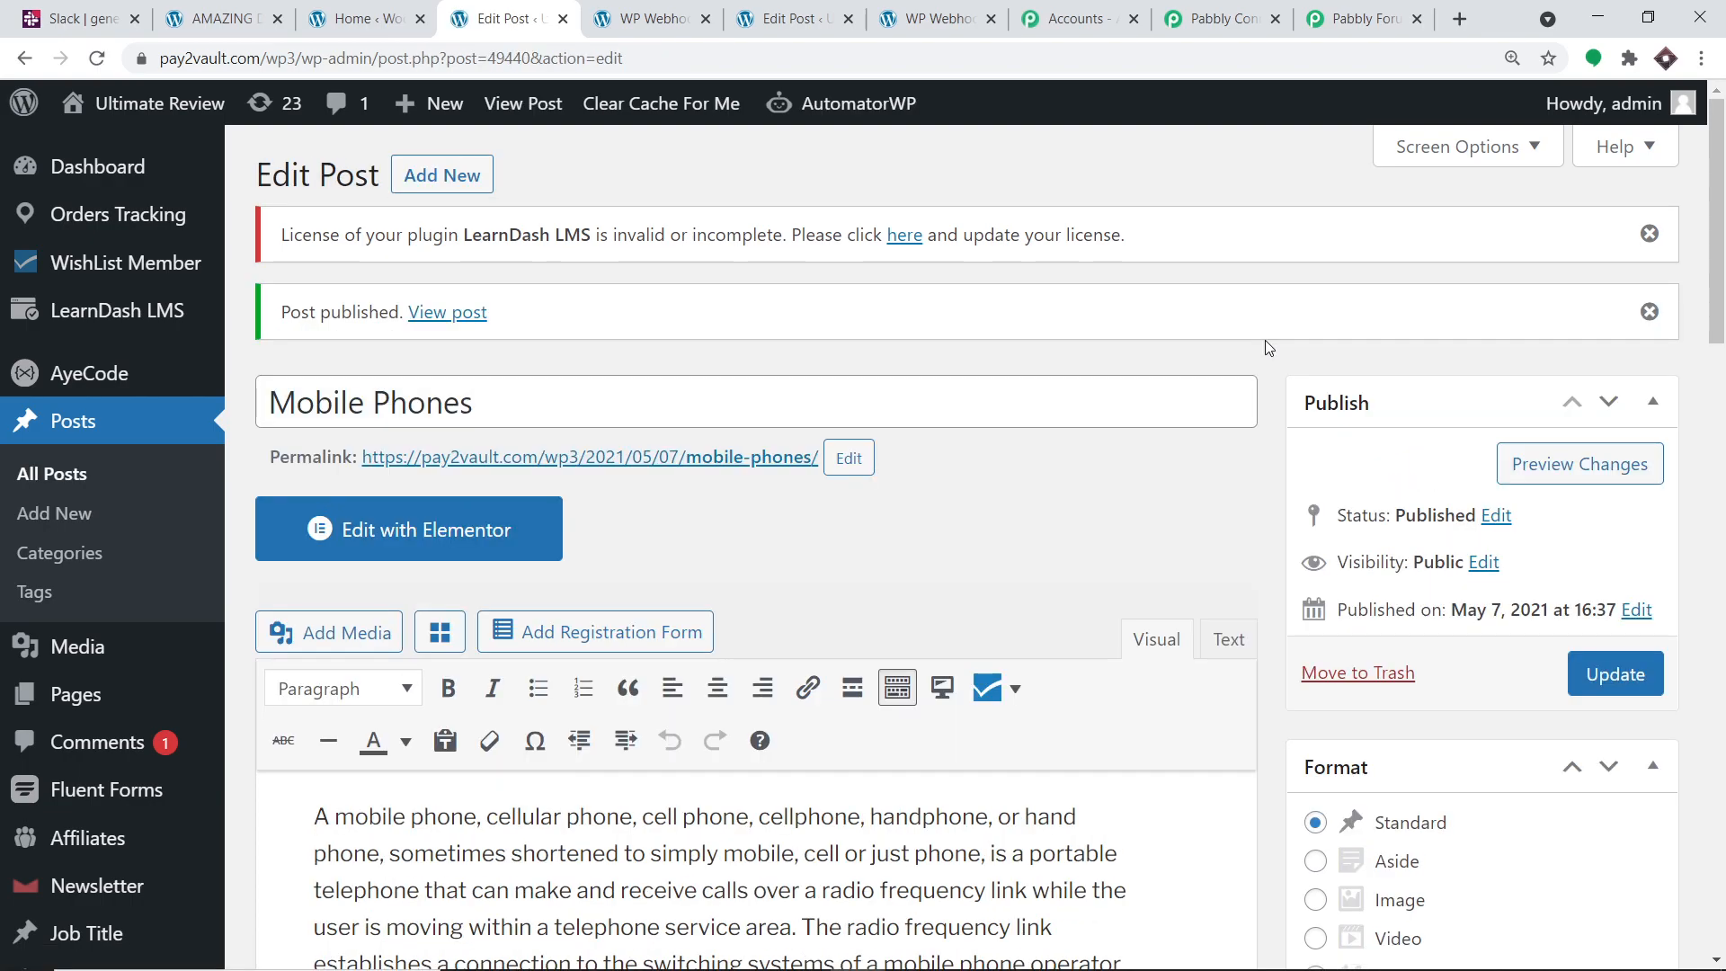
{"action": "scroll", "coordinate": [1186, 584], "scroll_direction": "down", "scroll_amount": 6}
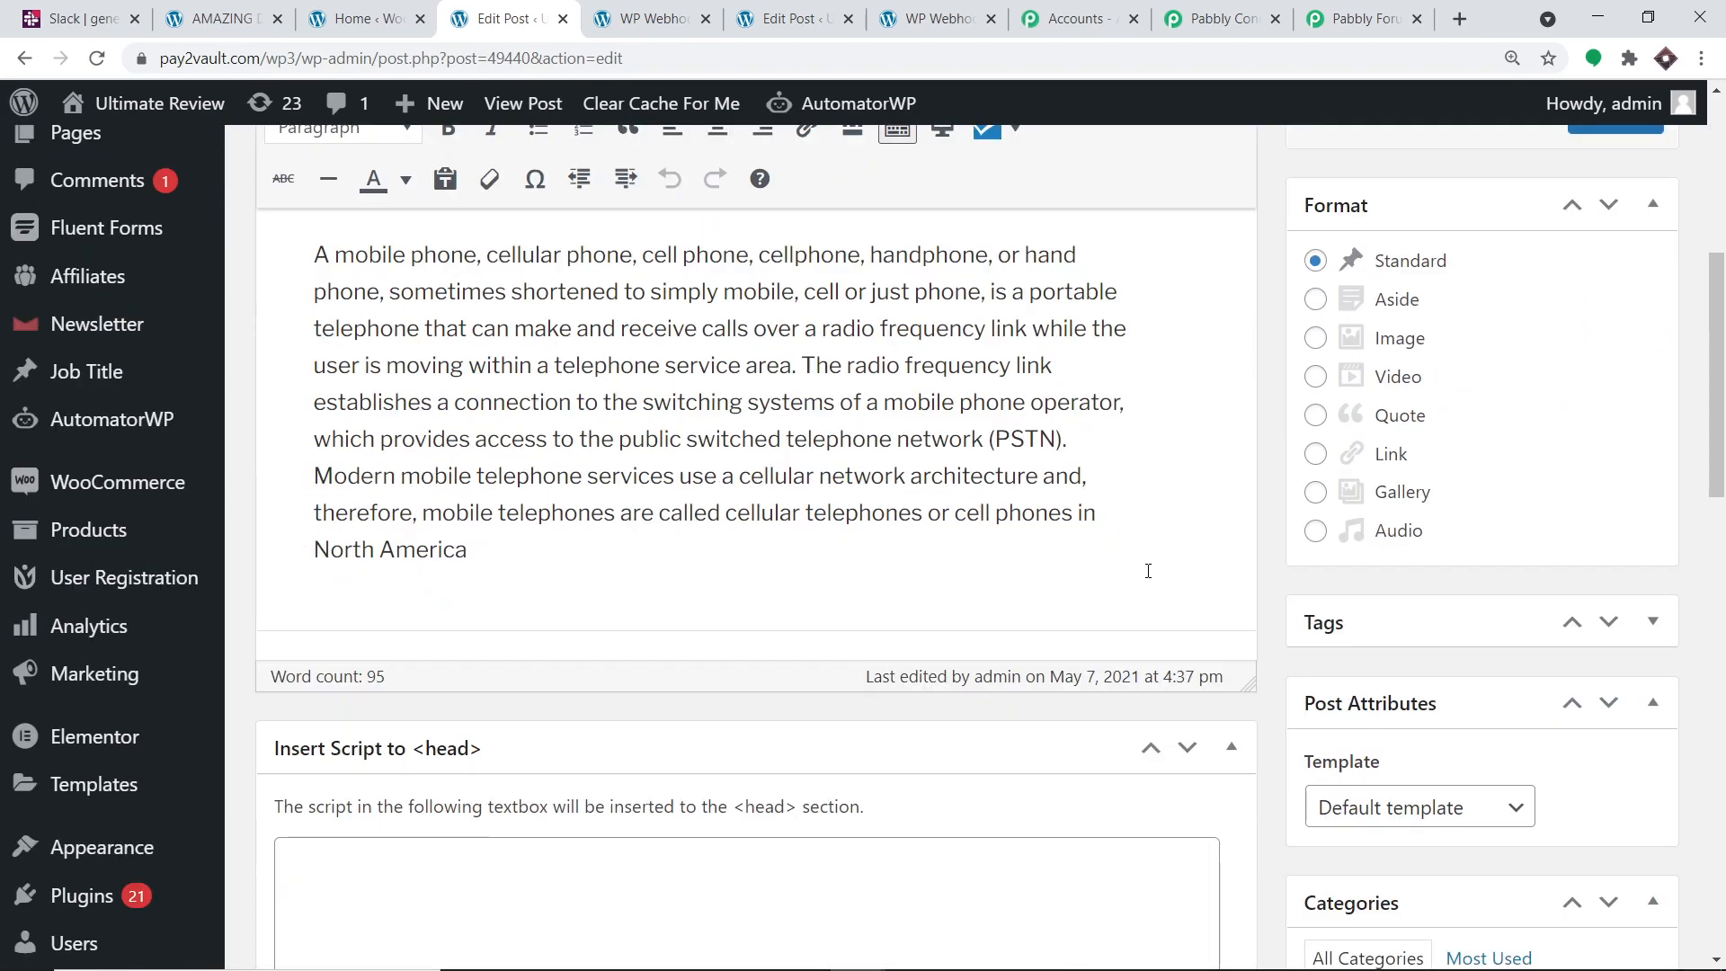
{"action": "scroll", "coordinate": [947, 605], "scroll_direction": "down", "scroll_amount": 4}
{"action": "scroll", "coordinate": [1029, 608], "scroll_direction": "up", "scroll_amount": 10}
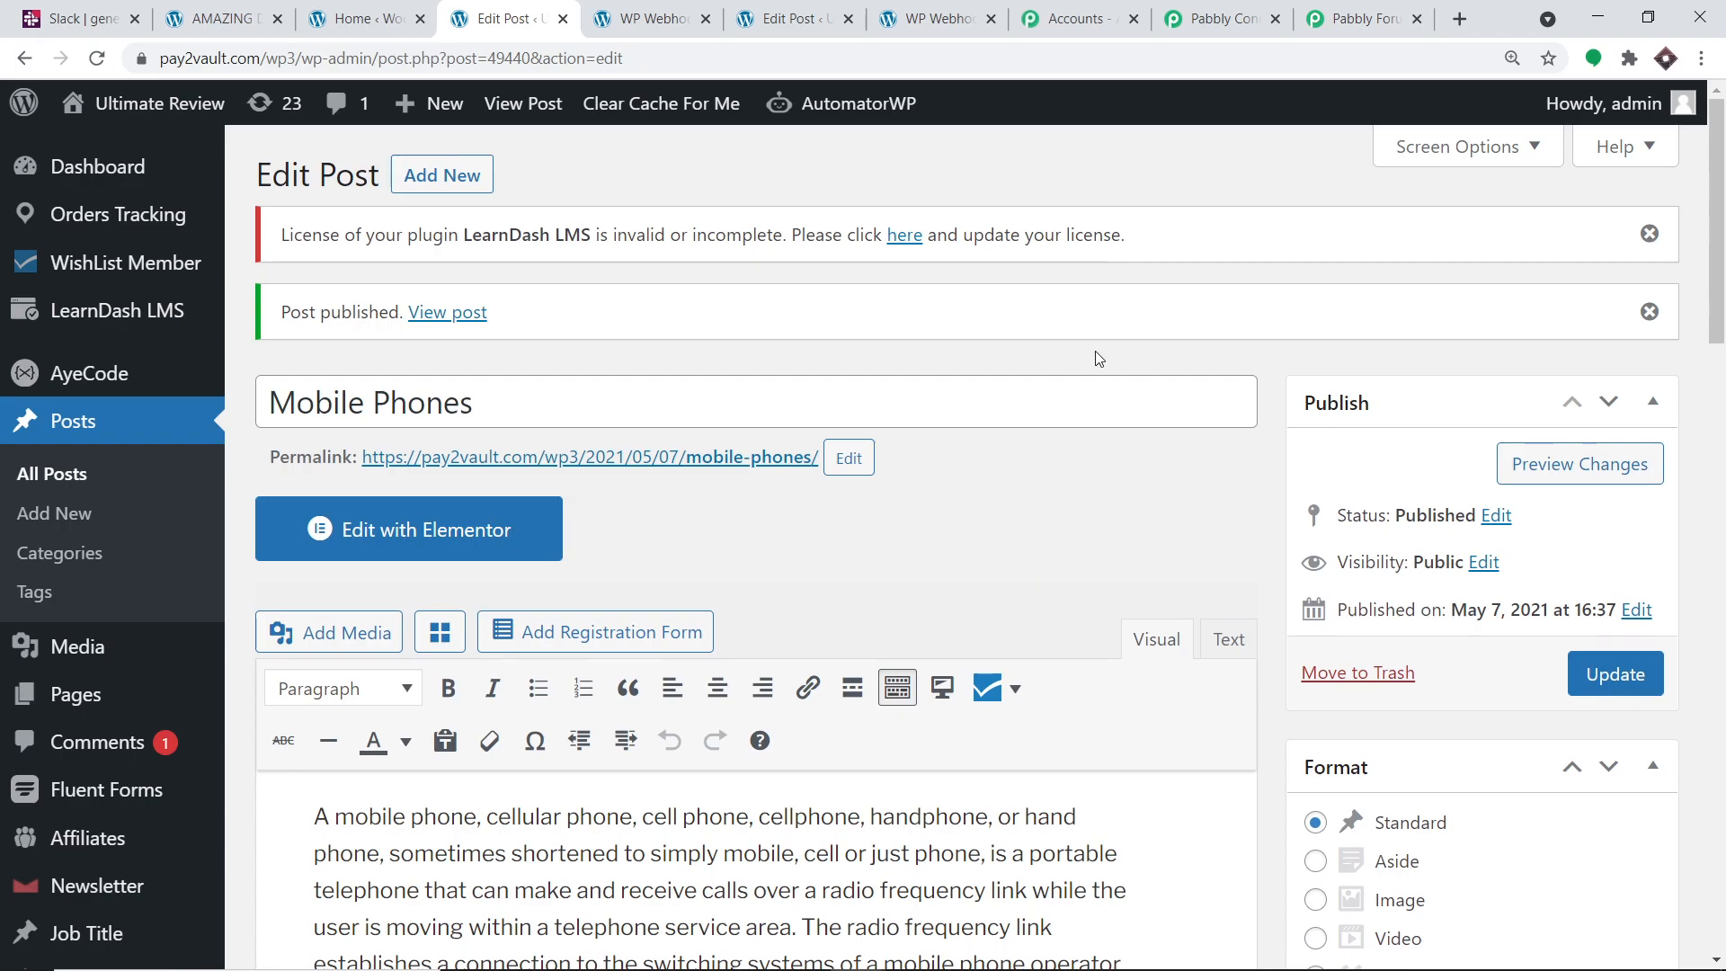
Switch to the Pabbly Connect workflow and check the post content and title in the captured webhook response
{"action": "left_click", "coordinate": [1204, 9]}
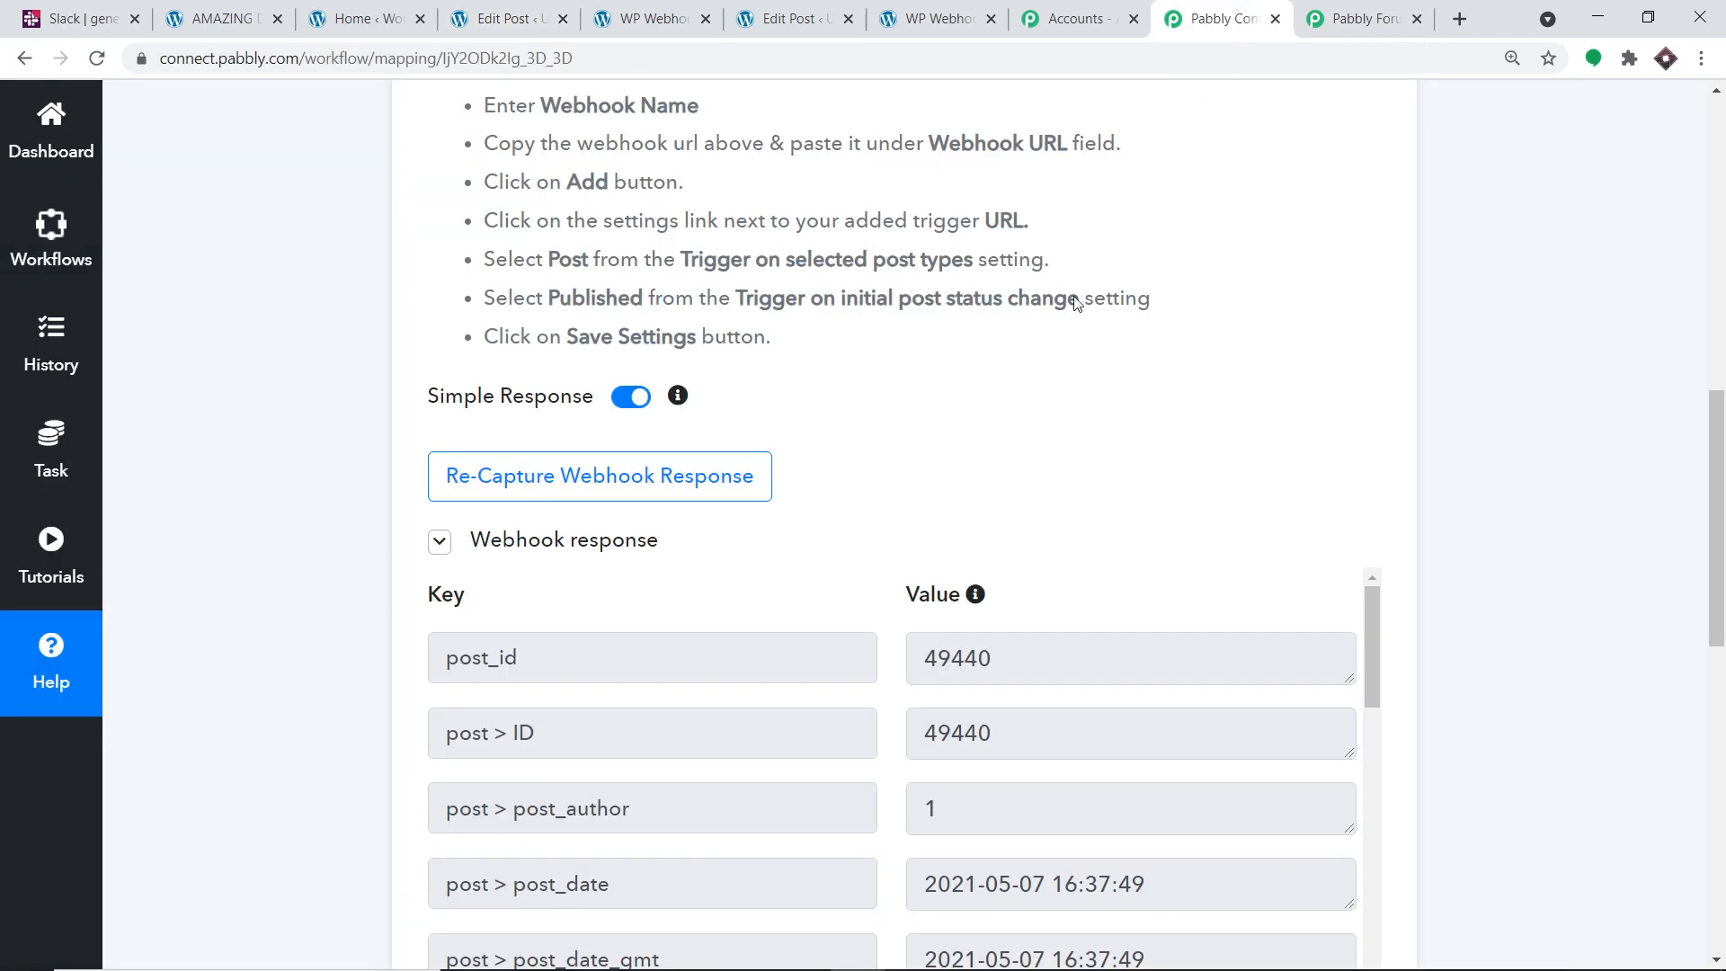
{"action": "scroll", "coordinate": [1060, 424], "scroll_direction": "down", "scroll_amount": 2}
{"action": "scroll", "coordinate": [1147, 483], "scroll_direction": "down", "scroll_amount": 2}
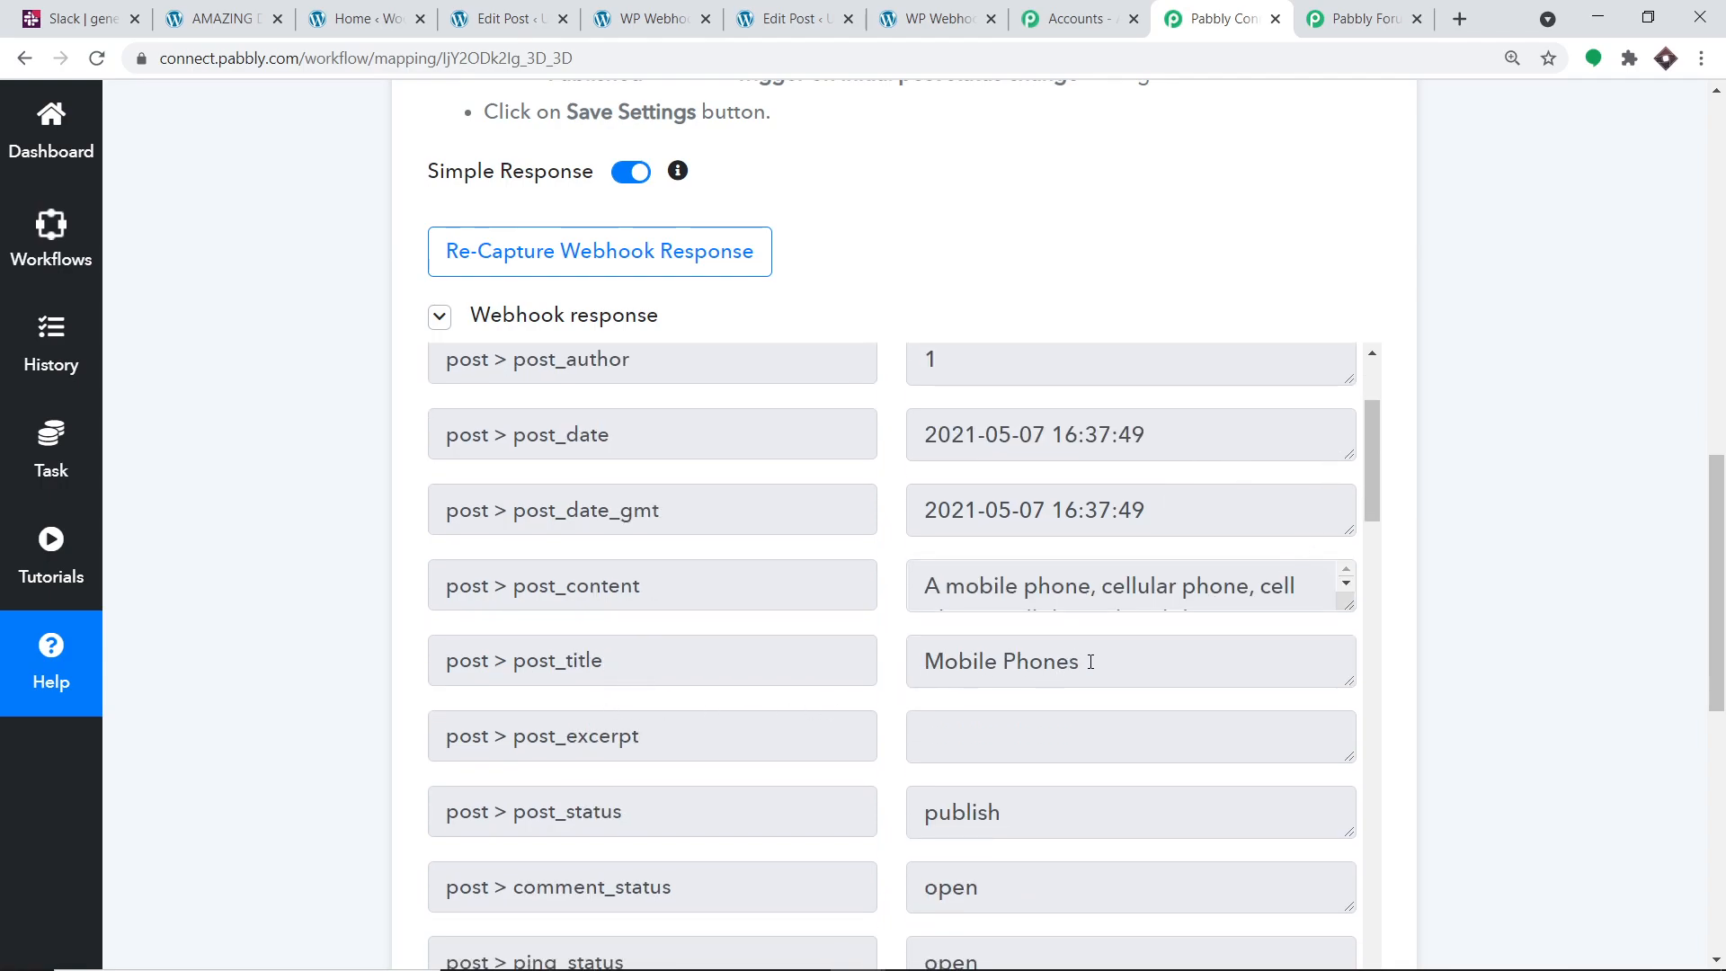
{"action": "left_click_drag", "start_coordinate": [1090, 662], "coordinate": [904, 676]}
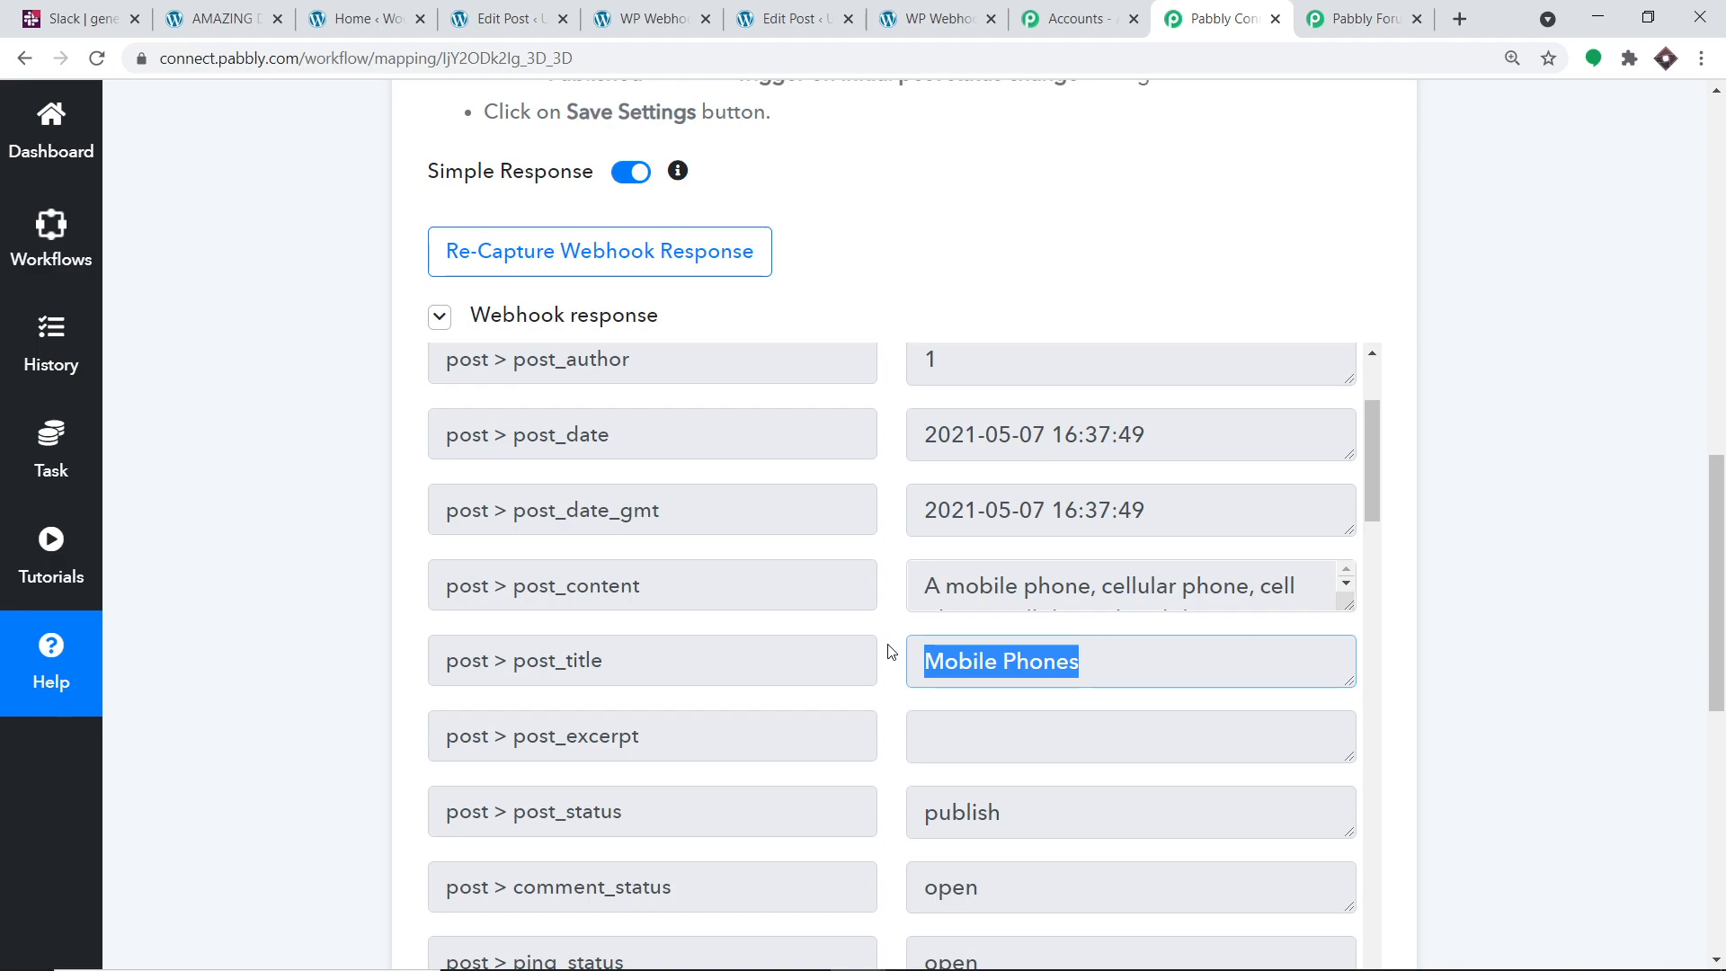
Examine the captured webhook response's full post content, thumbnail link, permalink and category fields
{"action": "left_click_drag", "start_coordinate": [1348, 604], "coordinate": [1329, 963]}
{"action": "scroll", "coordinate": [1269, 597], "scroll_direction": "down", "scroll_amount": 3}
{"action": "left_click_drag", "start_coordinate": [1720, 593], "coordinate": [1723, 669]}
{"action": "scroll", "coordinate": [1259, 501], "scroll_direction": "down", "scroll_amount": 8}
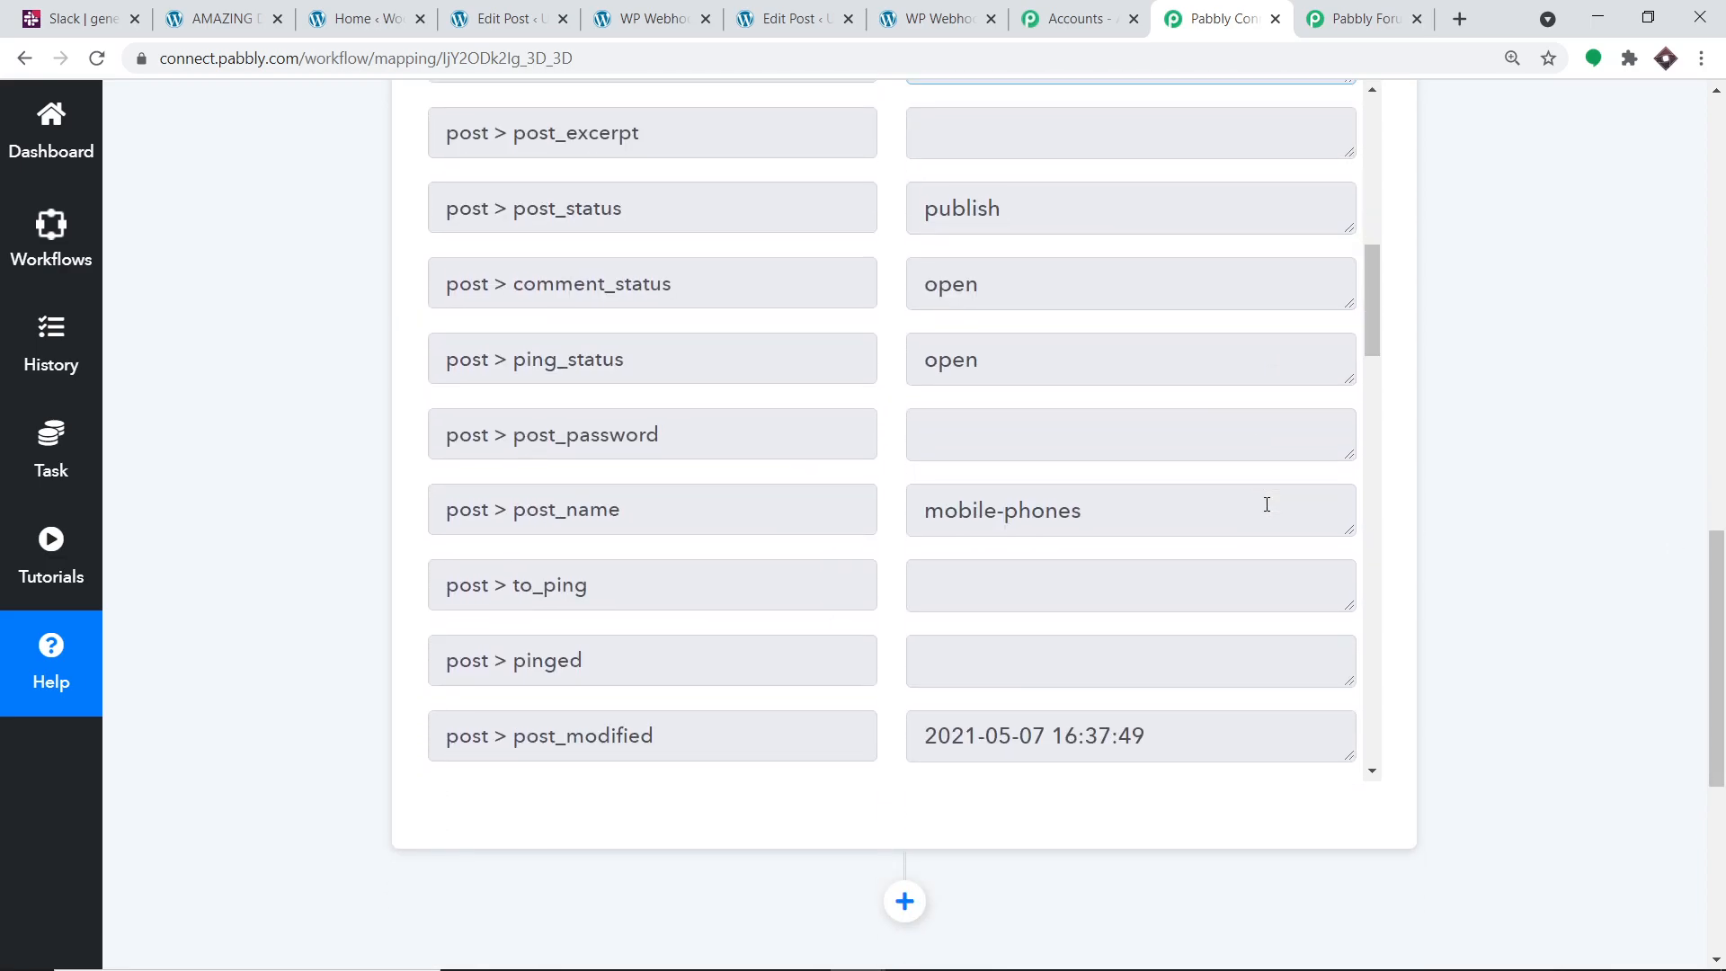
{"action": "scroll", "coordinate": [1263, 503], "scroll_direction": "down", "scroll_amount": 10}
{"action": "scroll", "coordinate": [1204, 517], "scroll_direction": "down", "scroll_amount": 10}
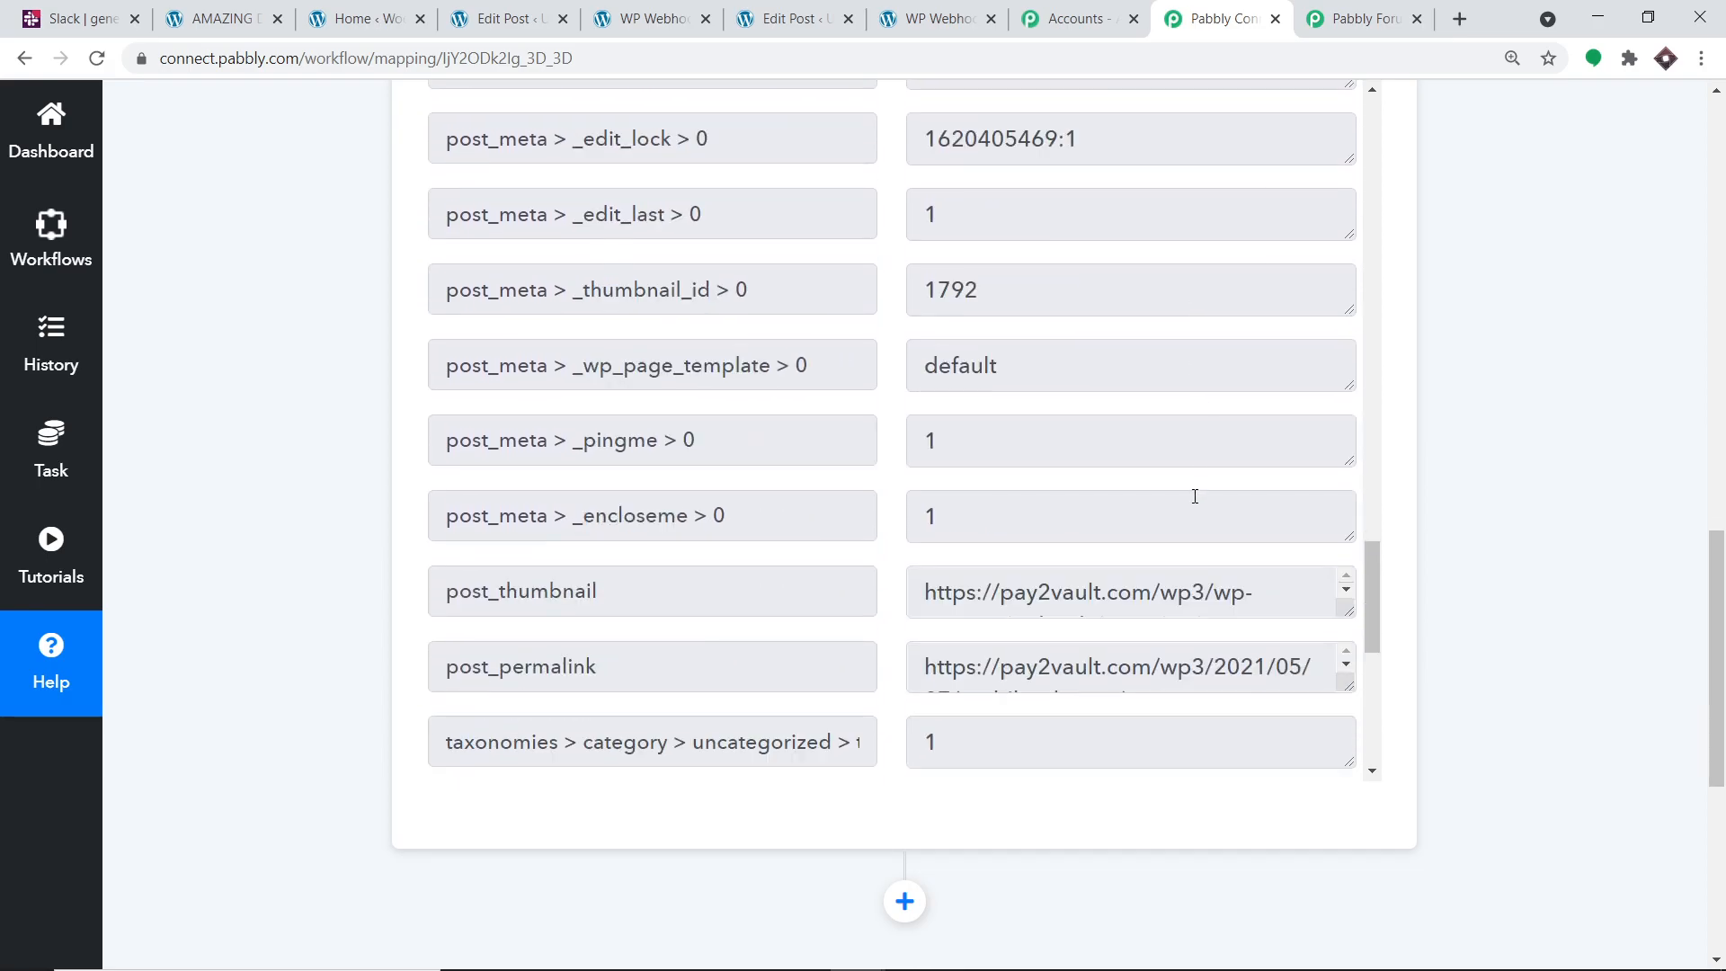
{"action": "scroll", "coordinate": [1195, 496], "scroll_direction": "down", "scroll_amount": 3}
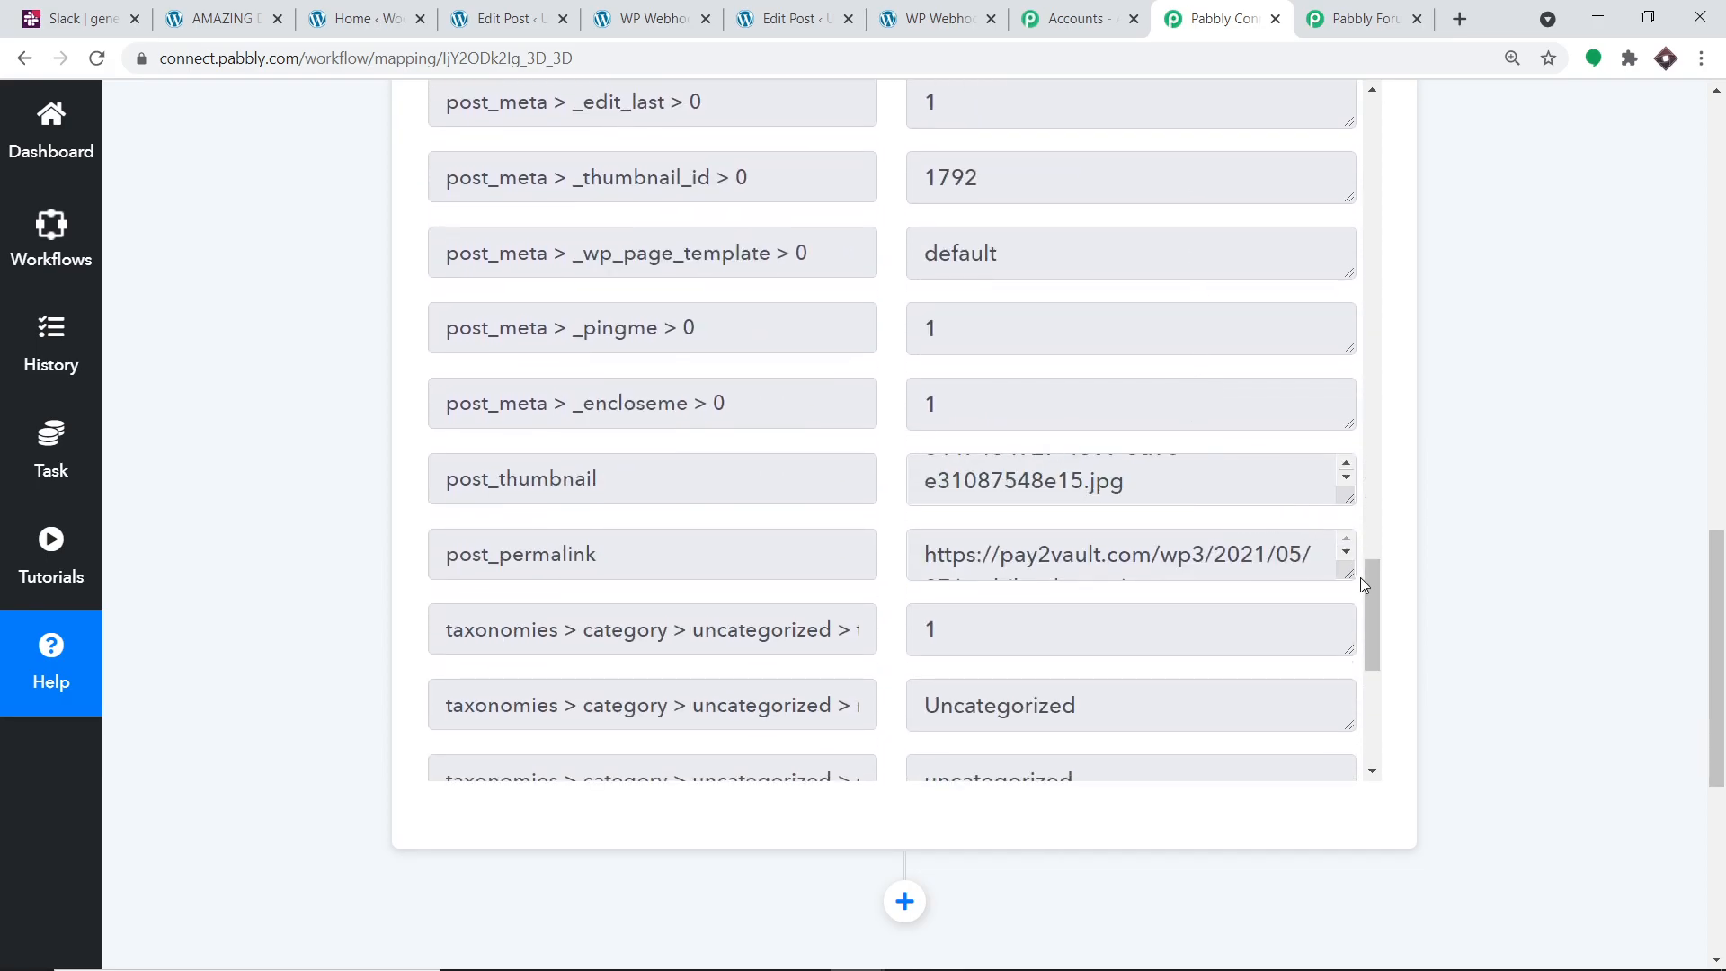
{"action": "left_click_drag", "start_coordinate": [1349, 574], "coordinate": [1349, 738]}
{"action": "left_click_drag", "start_coordinate": [1184, 615], "coordinate": [912, 551]}
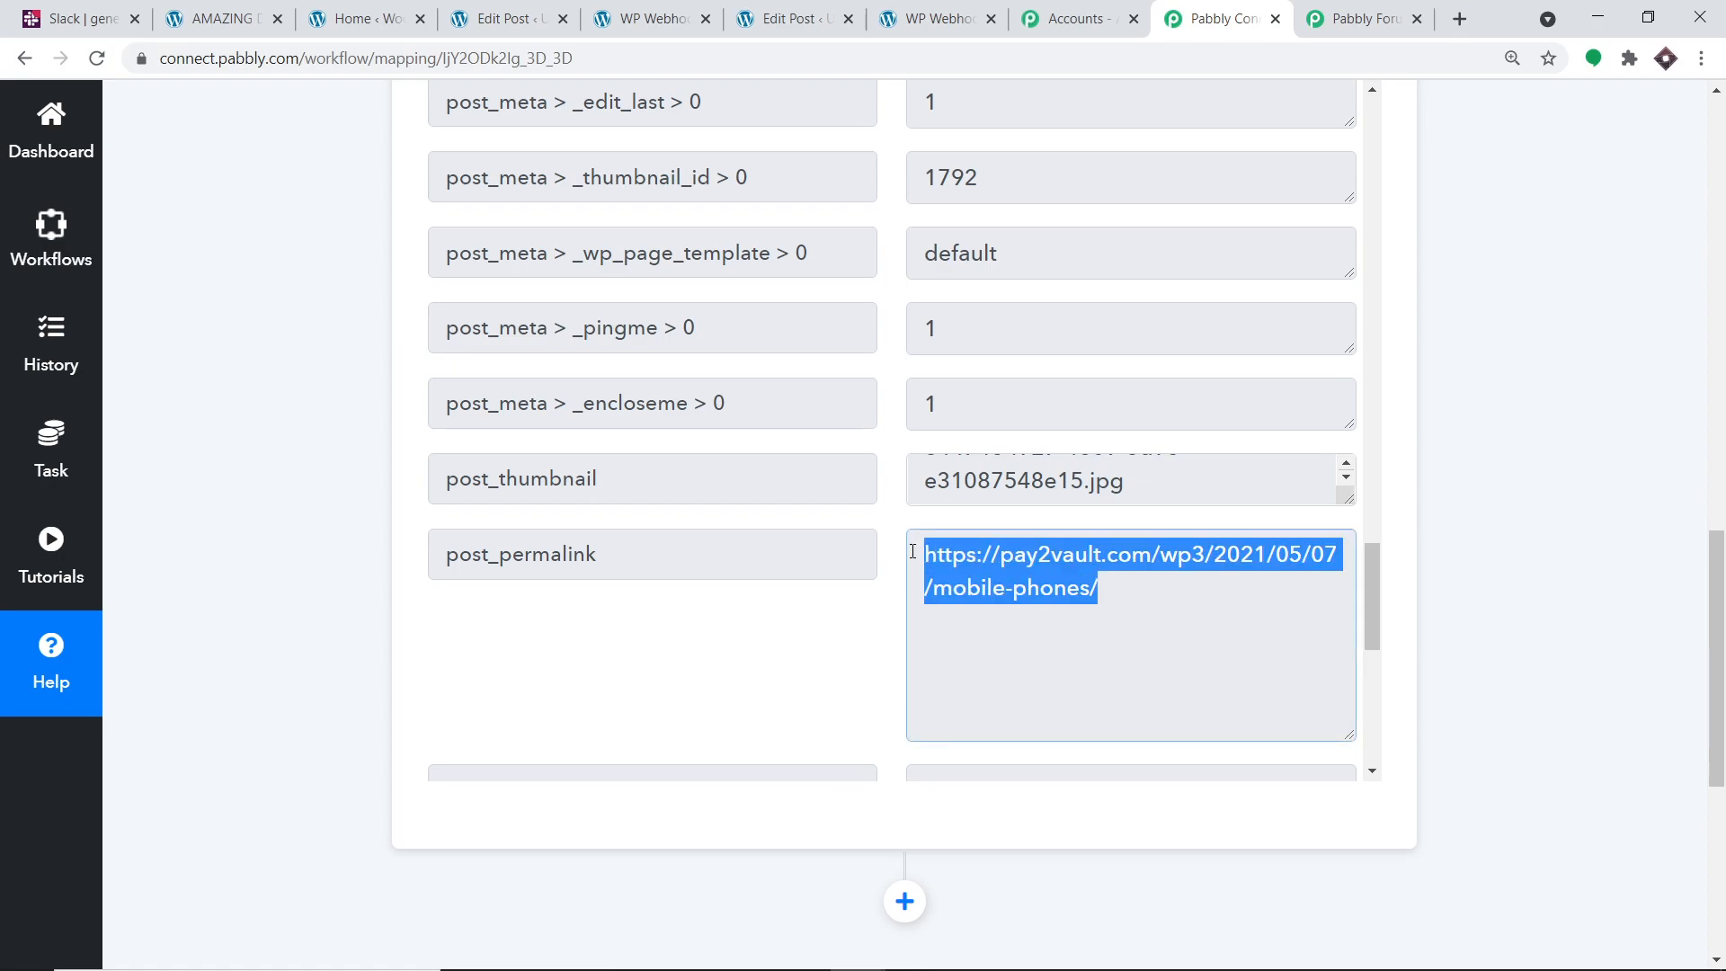
{"action": "scroll", "coordinate": [1715, 576], "scroll_direction": "down", "scroll_amount": 2}
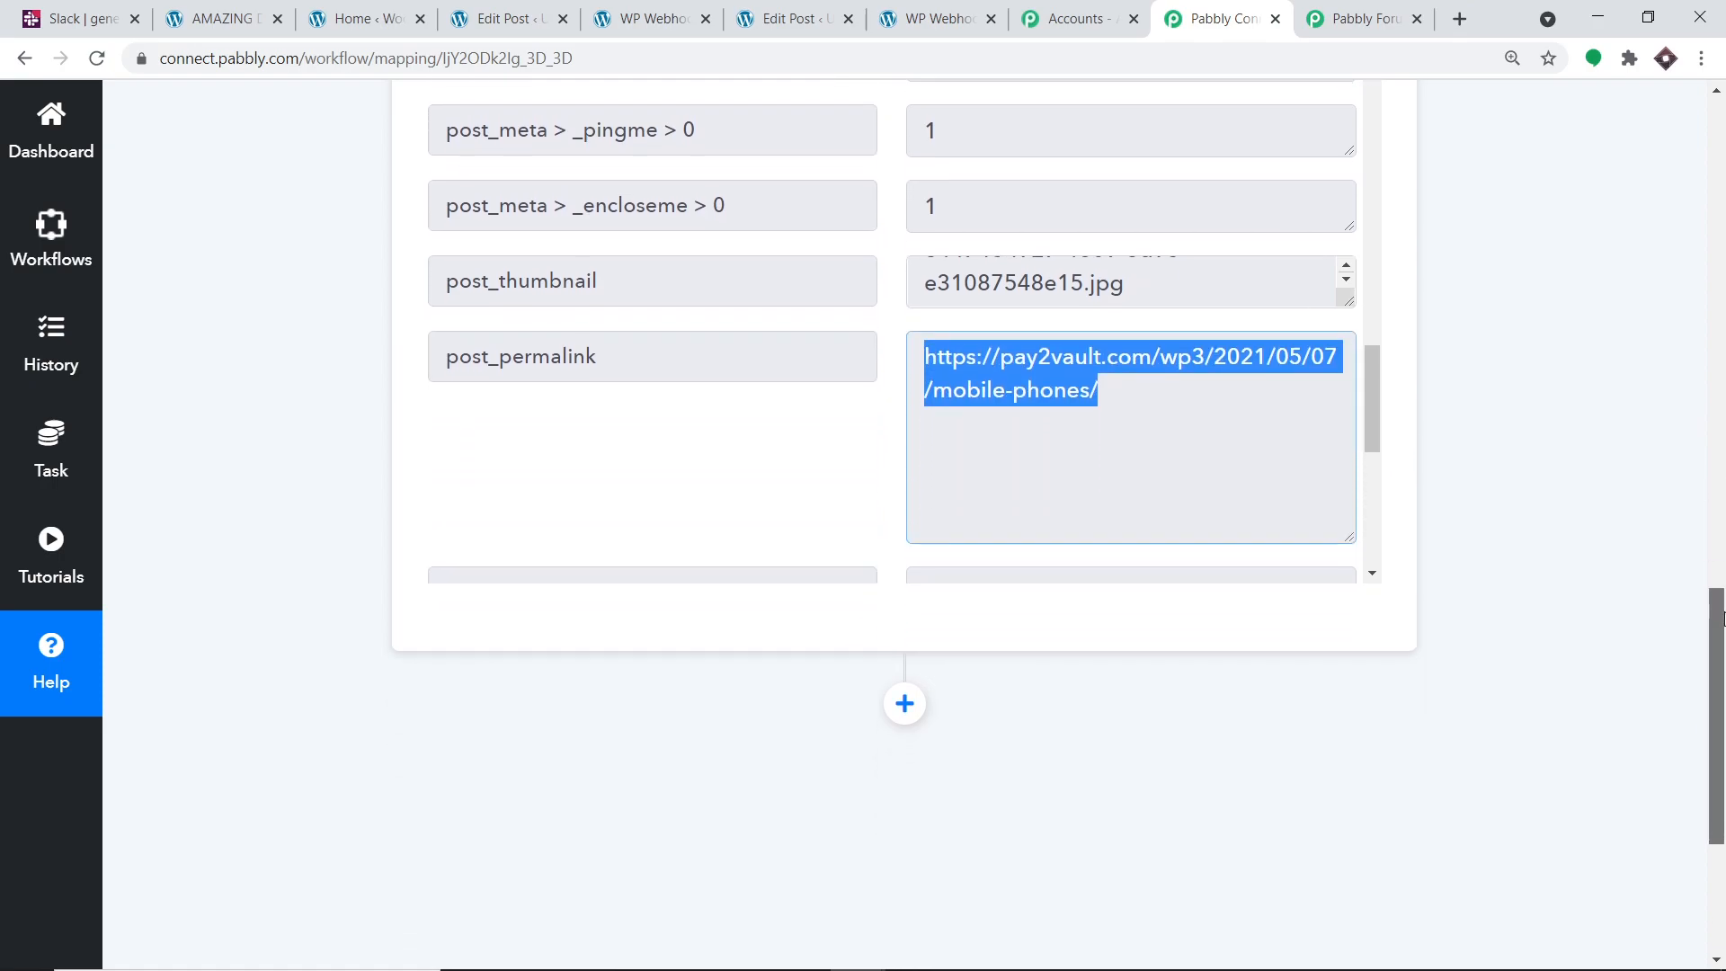
{"action": "scroll", "coordinate": [1124, 319], "scroll_direction": "down", "scroll_amount": 6}
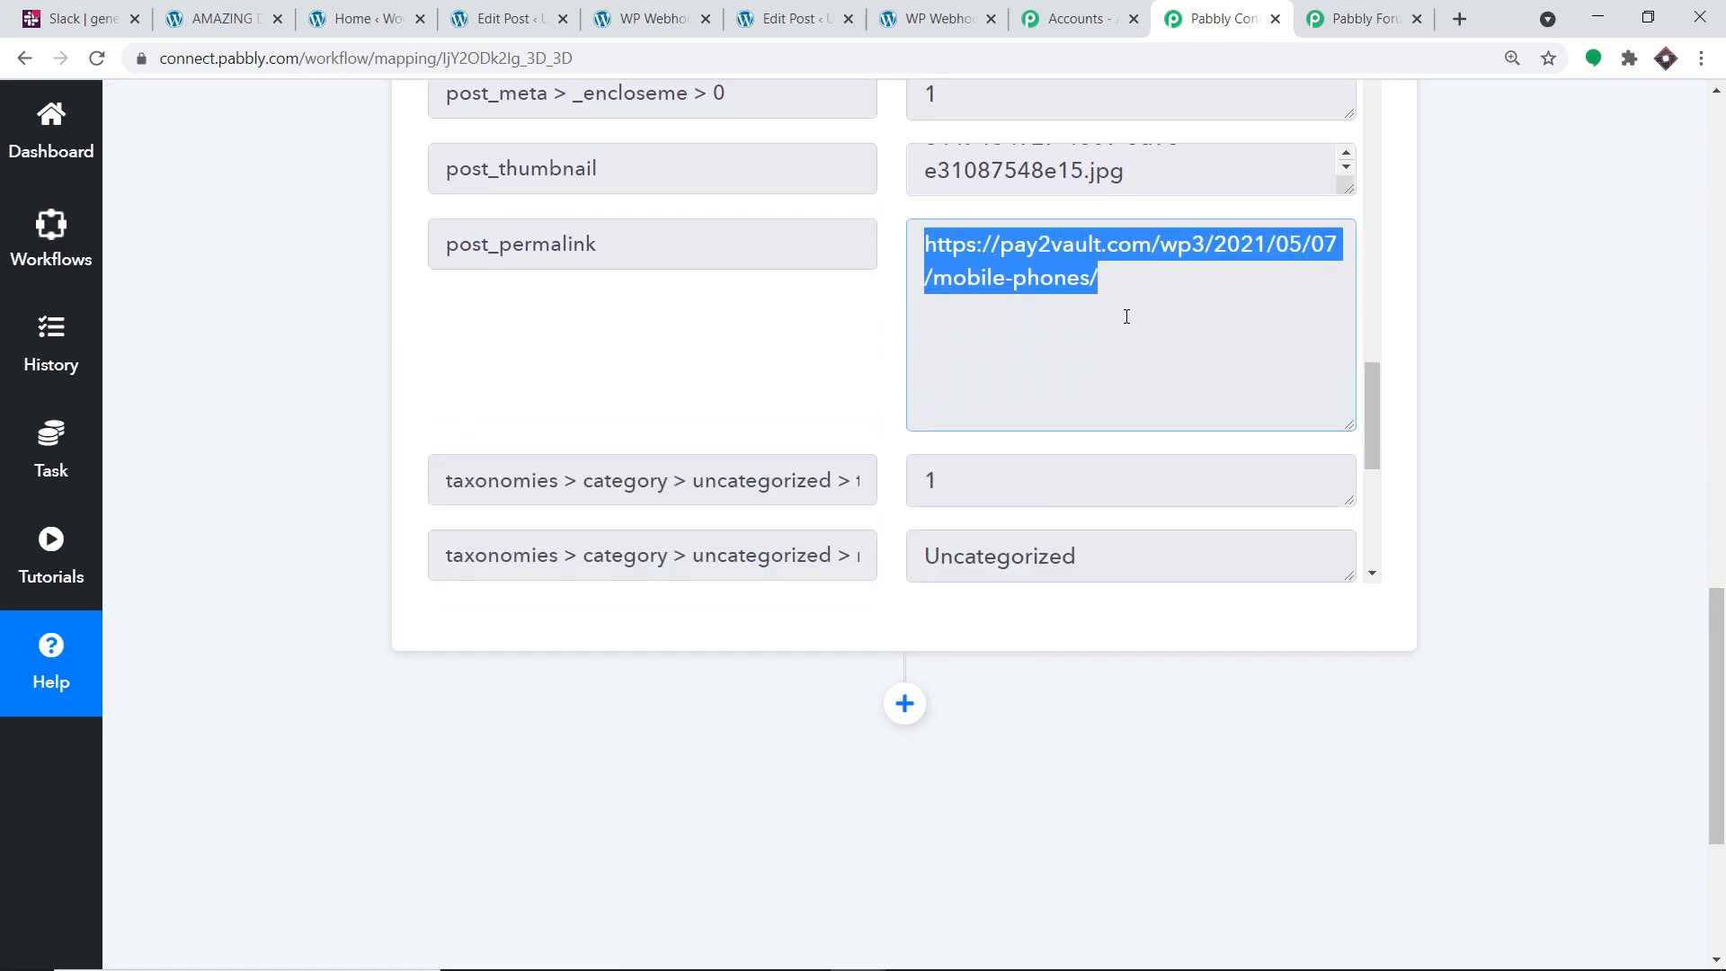
{"action": "scroll", "coordinate": [1129, 321], "scroll_direction": "down", "scroll_amount": 2}
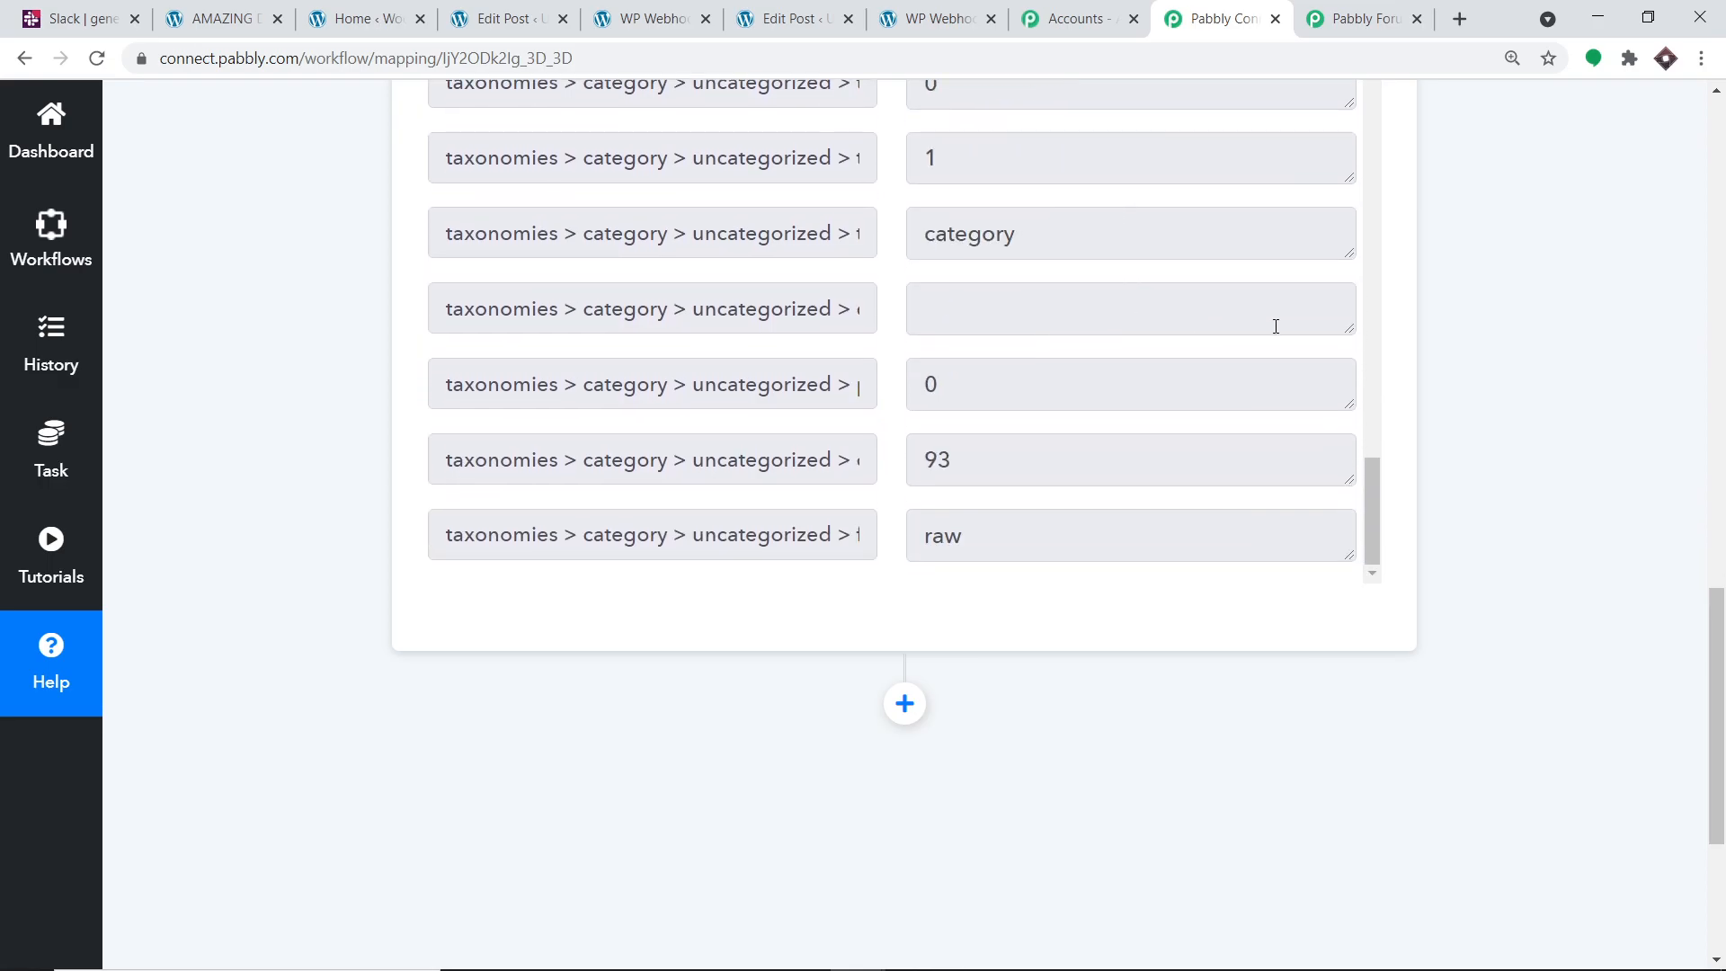
{"action": "scroll", "coordinate": [1368, 355], "scroll_direction": "up", "scroll_amount": 5}
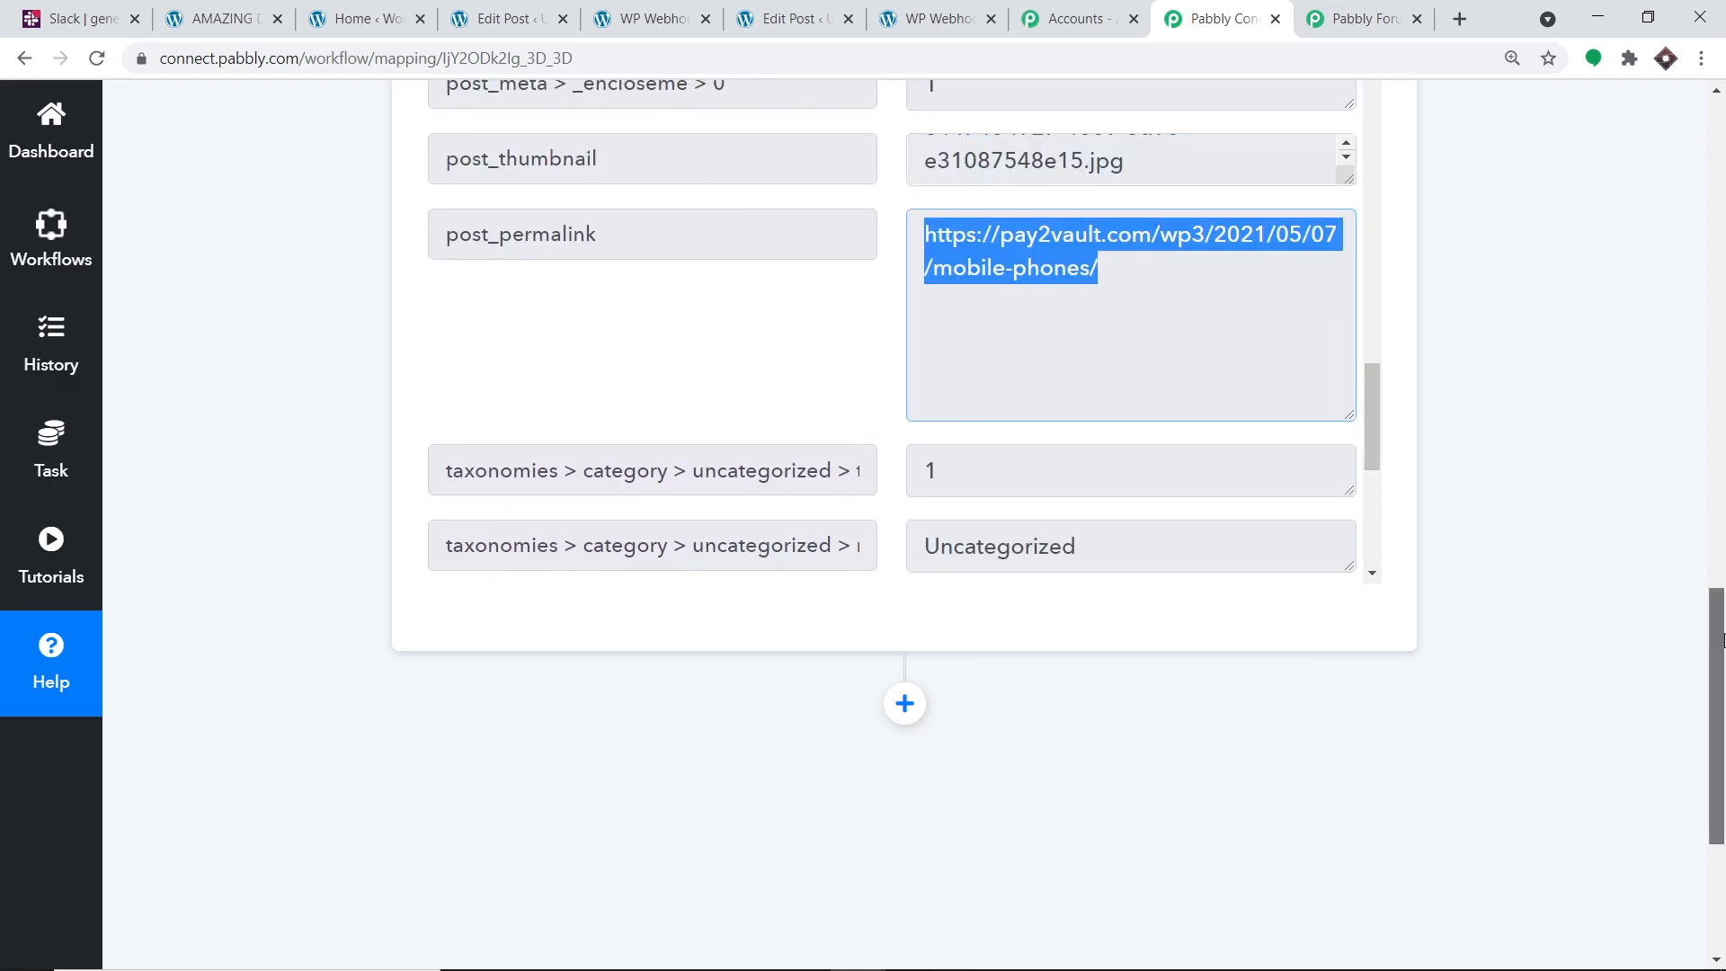
Add an action step below the webhook trigger using Slack with the event Send Channel Message (without Image)
{"action": "scroll", "coordinate": [1302, 489], "scroll_direction": "down", "scroll_amount": 2}
{"action": "left_click", "coordinate": [904, 538]}
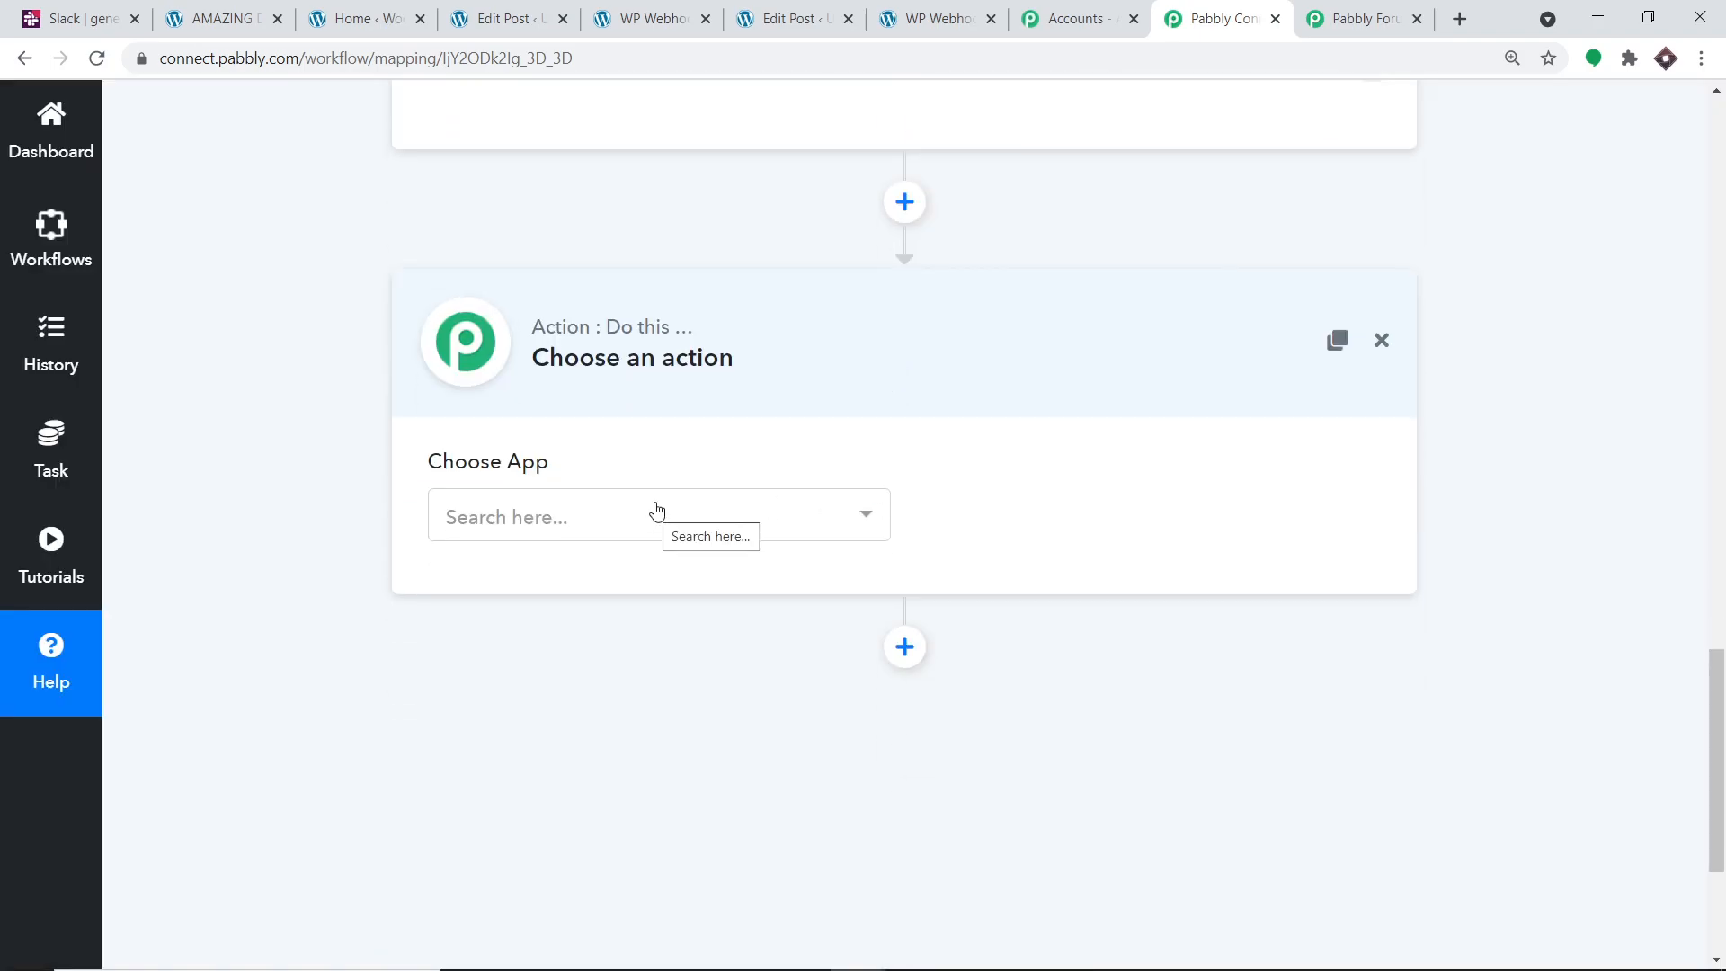
{"action": "left_click", "coordinate": [658, 511]}
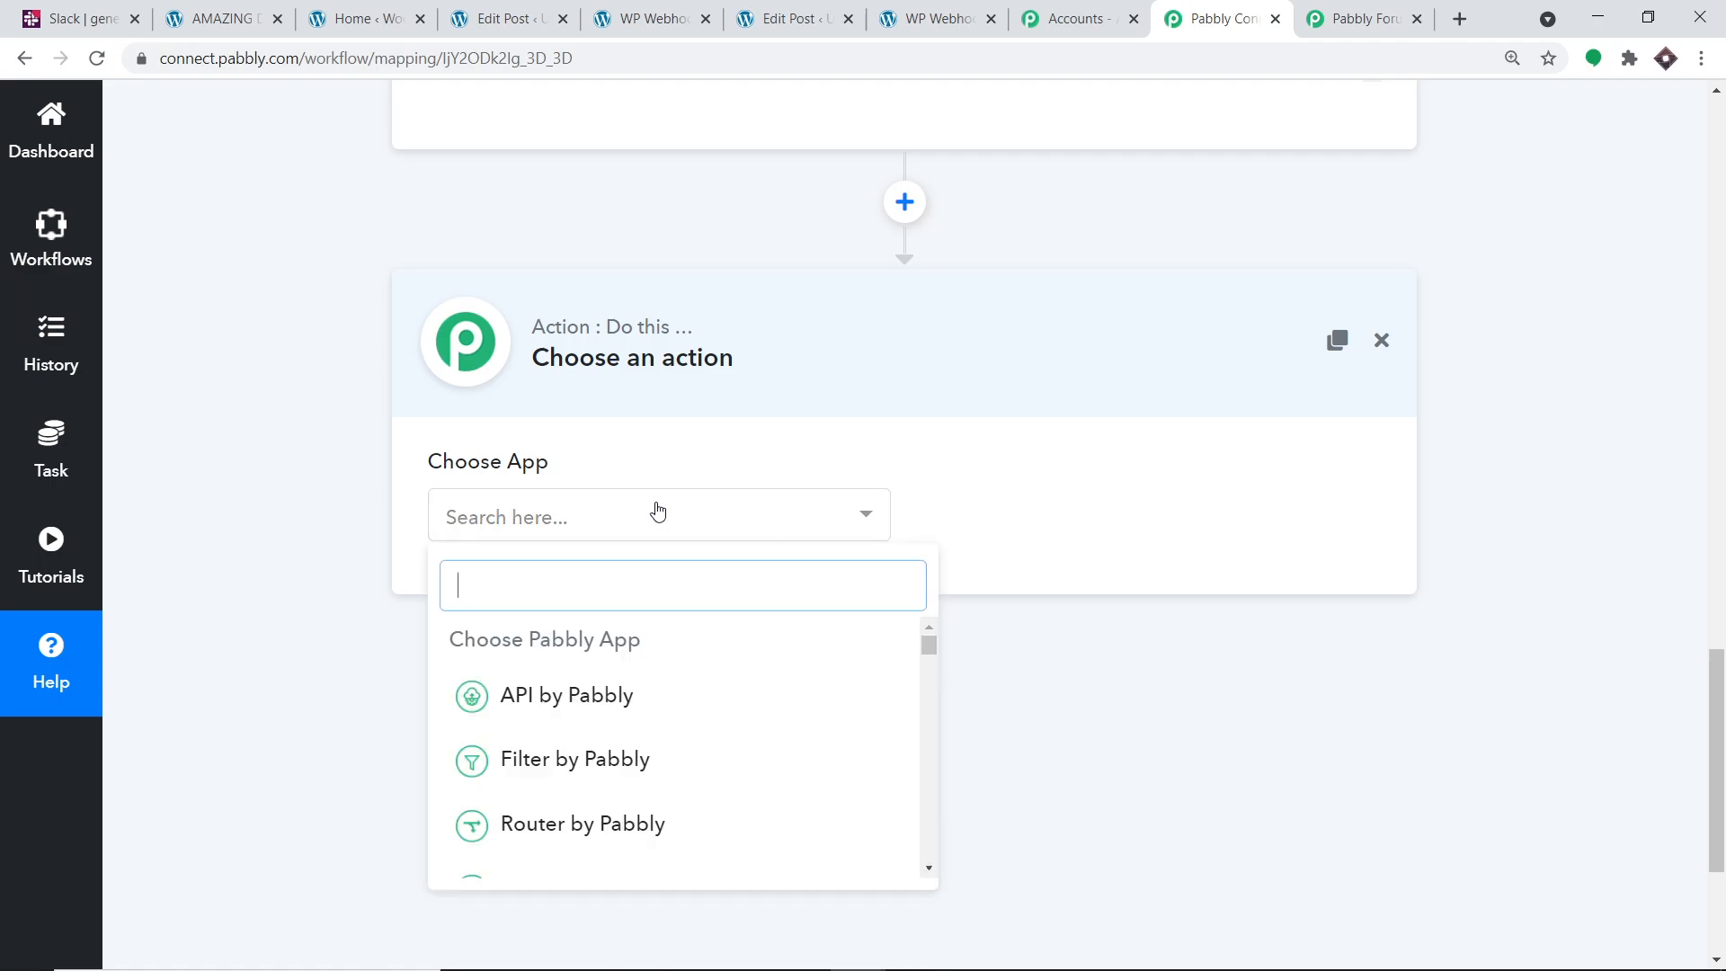
{"action": "type", "text": "slack"}
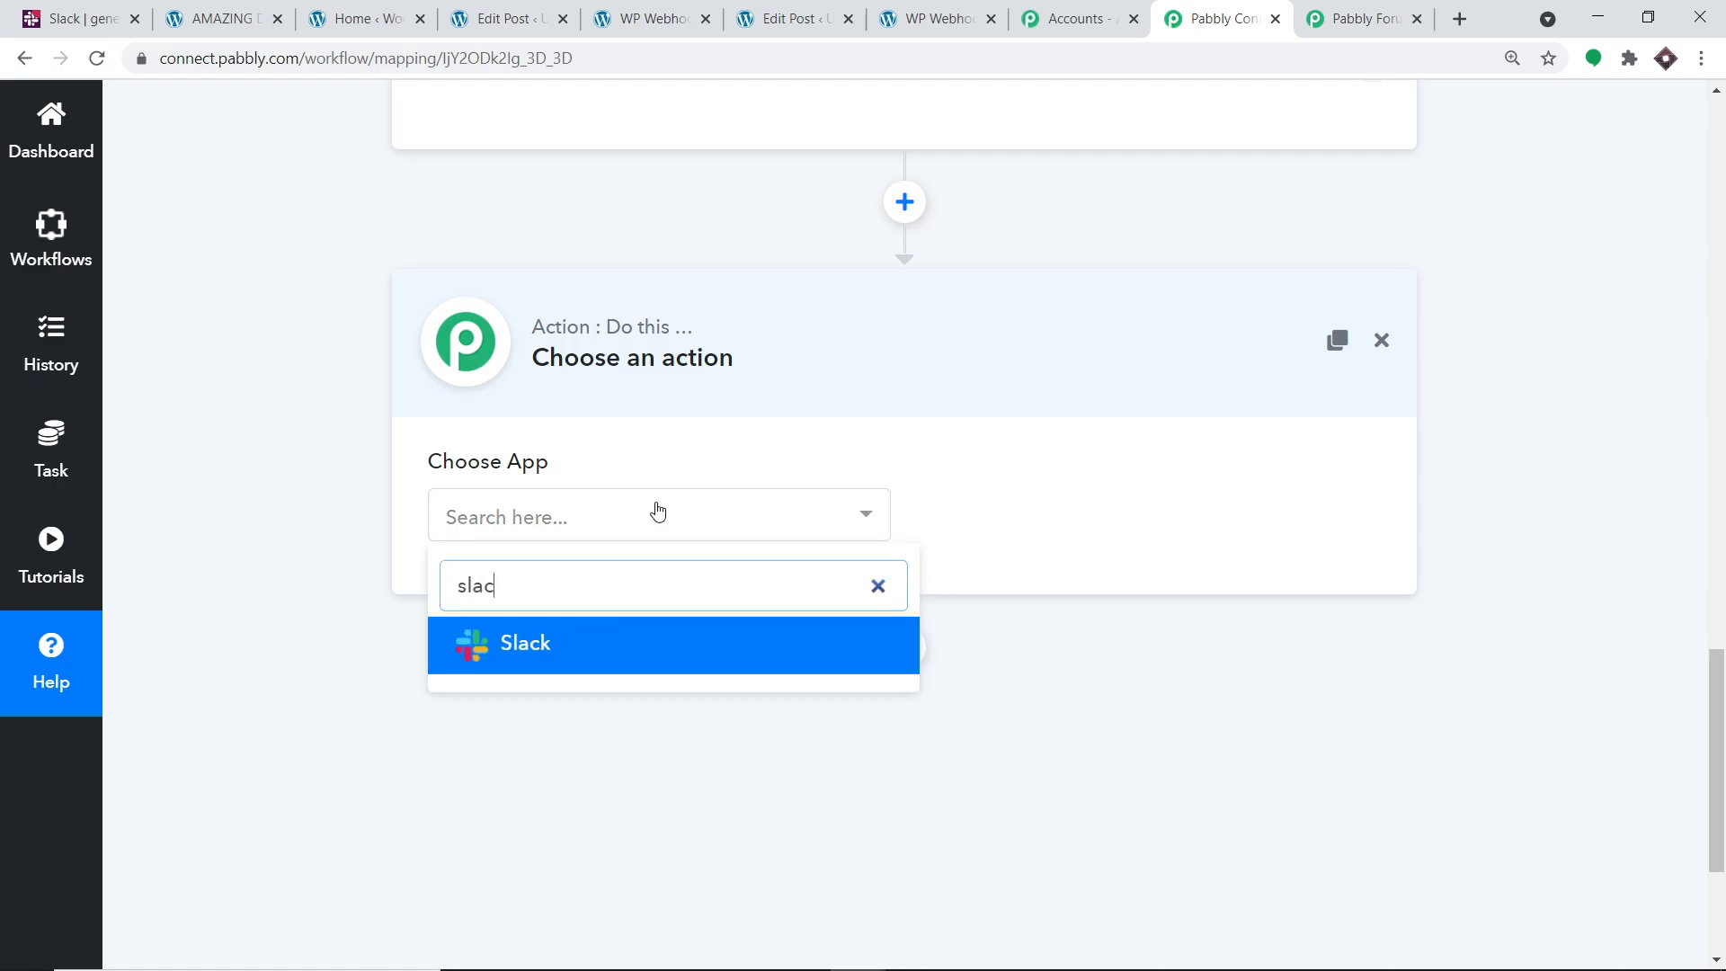
{"action": "left_click", "coordinate": [604, 645]}
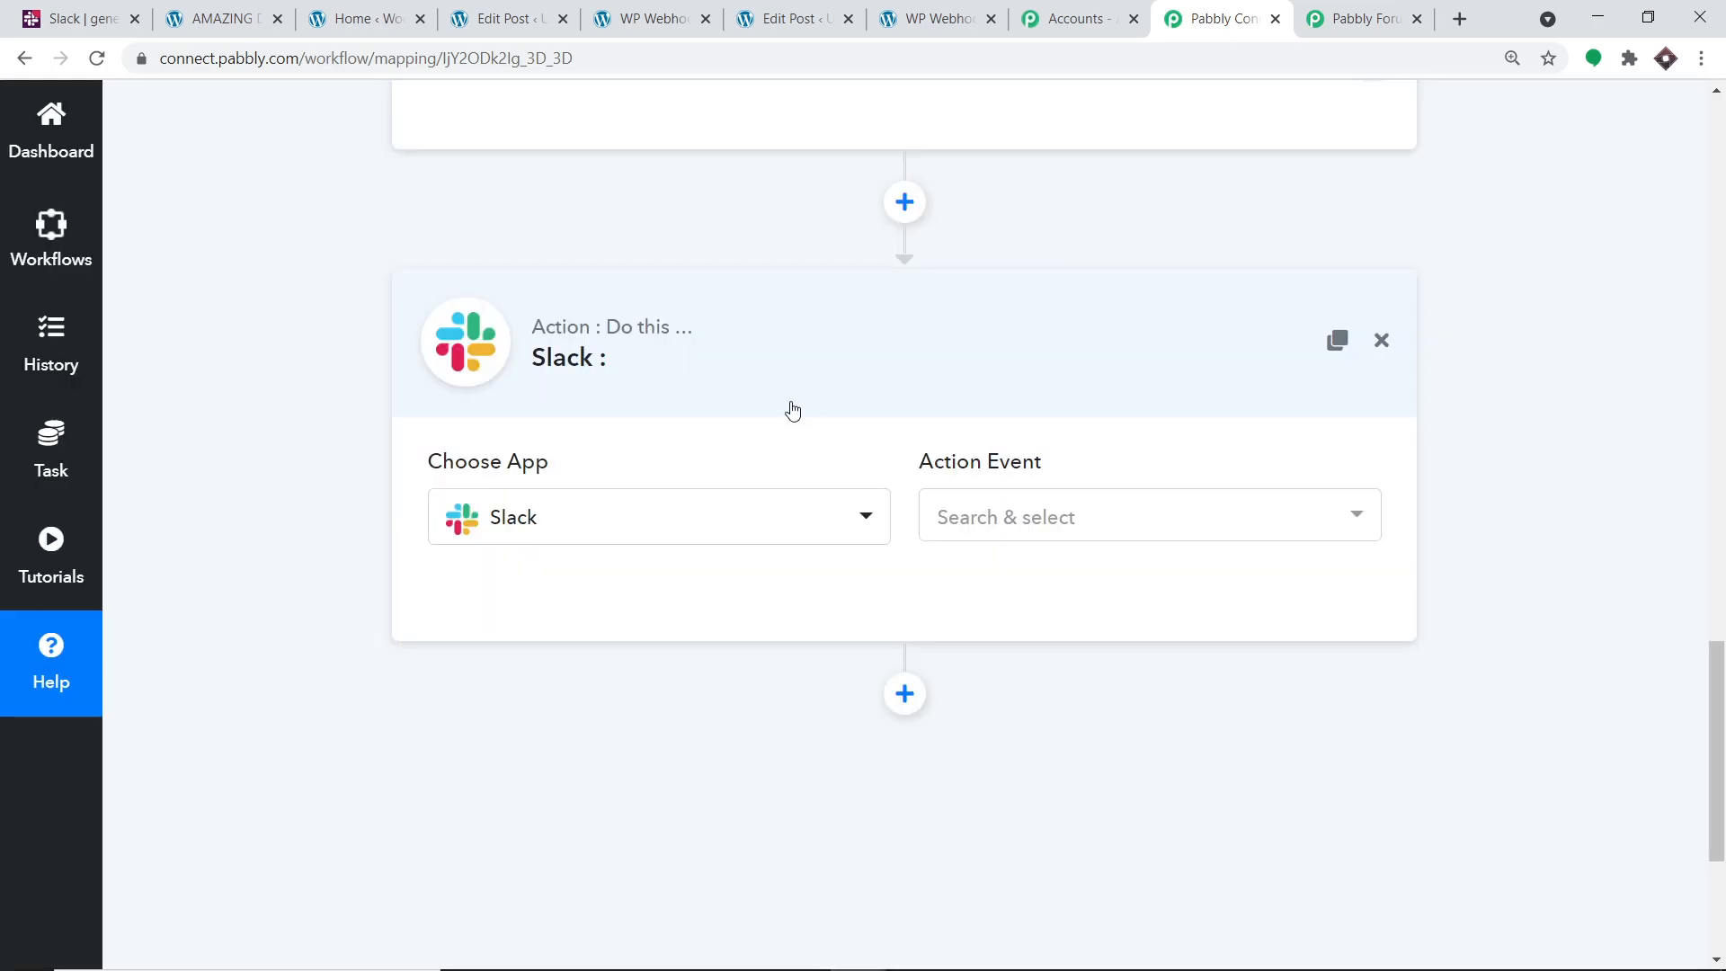
{"action": "left_click", "coordinate": [997, 518]}
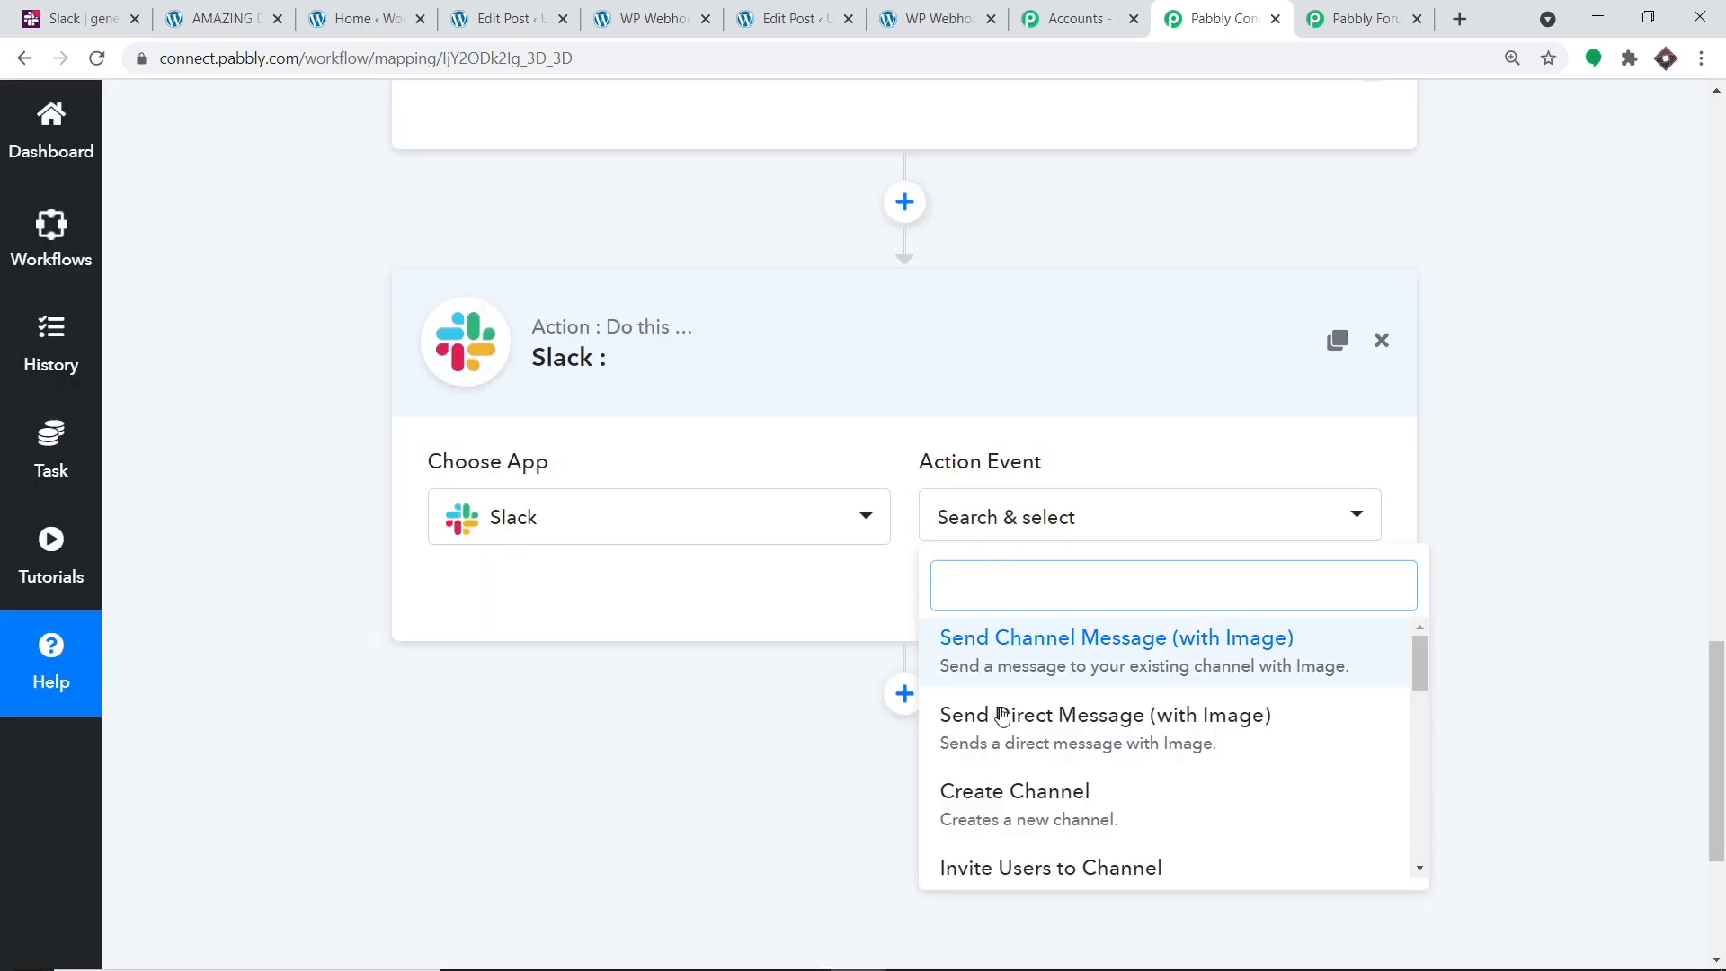
{"action": "scroll", "coordinate": [1044, 663], "scroll_direction": "down", "scroll_amount": 4}
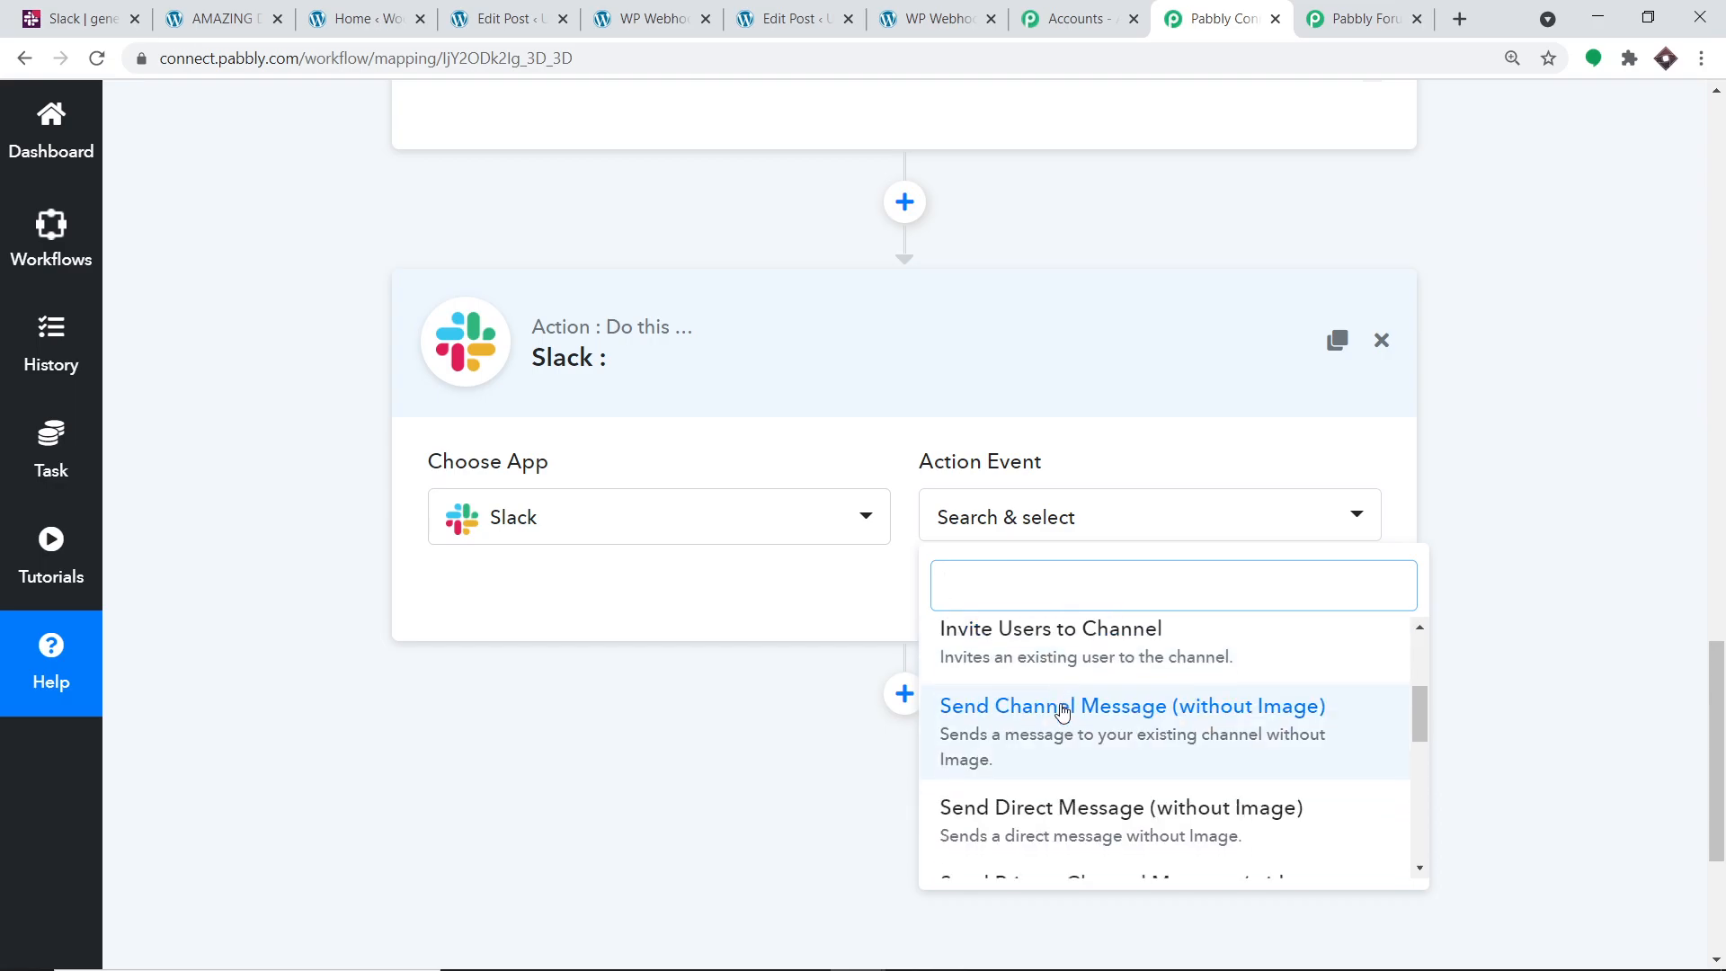
{"action": "scroll", "coordinate": [1066, 715], "scroll_direction": "up", "scroll_amount": 1}
{"action": "left_click", "coordinate": [1066, 719]}
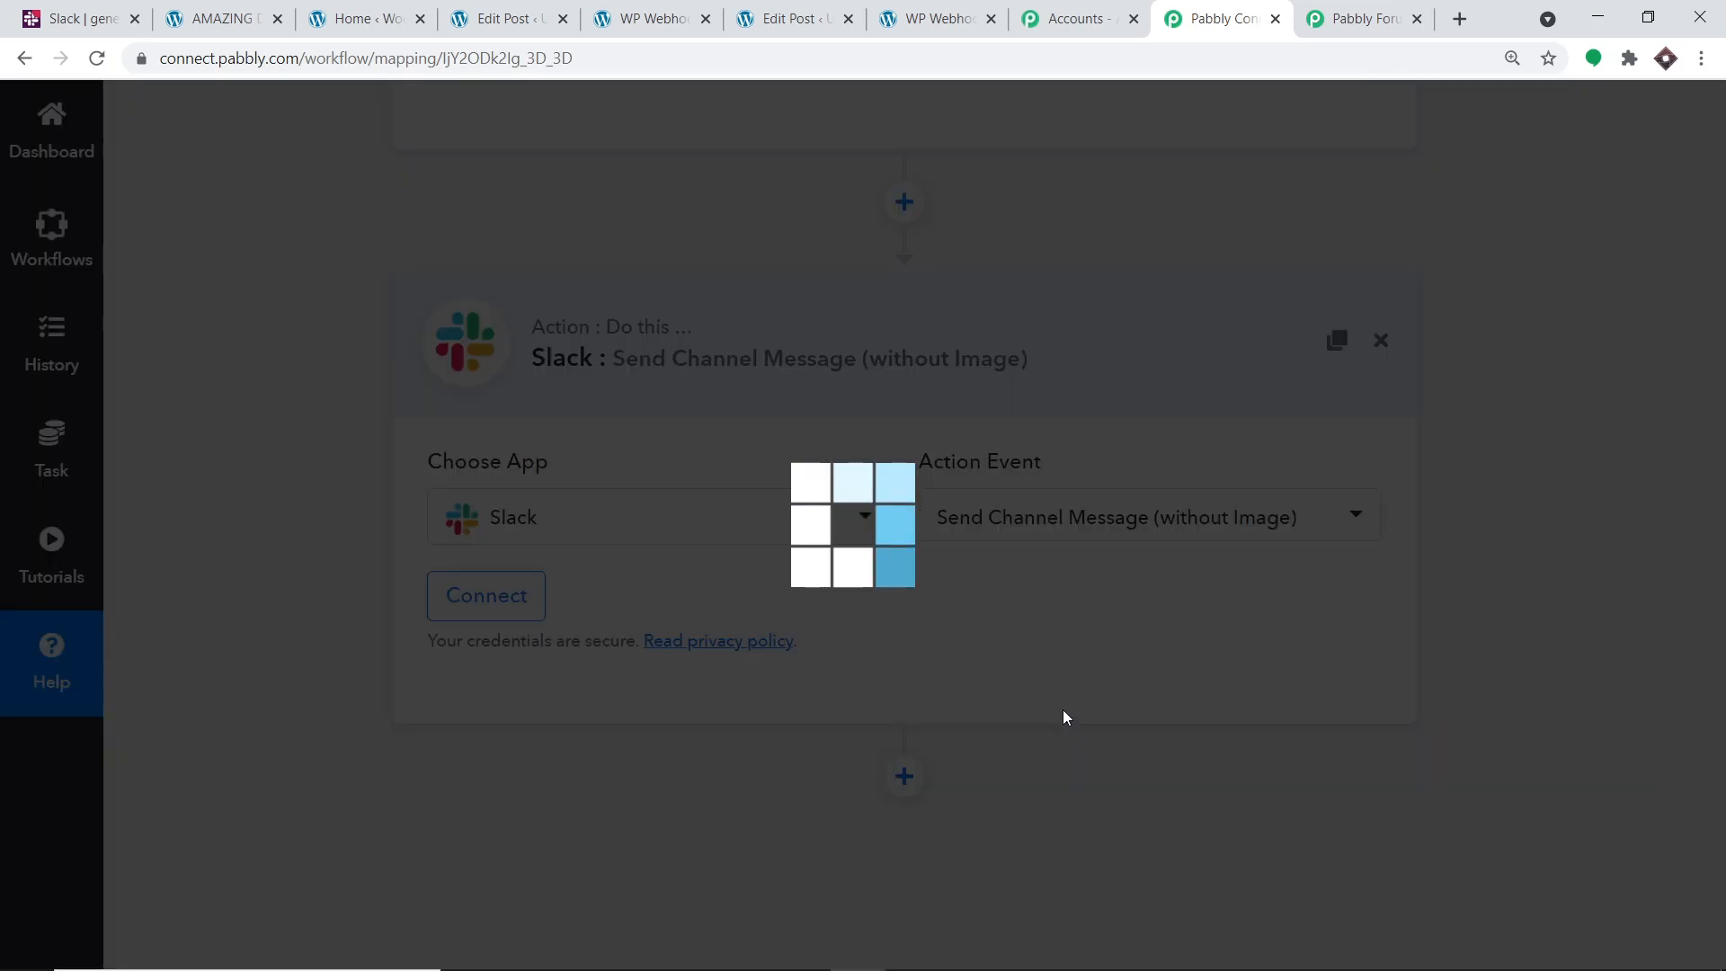
Connect the Slack action through a new connection, allowing Pabbly Connect access to the Pabbly workspace
{"action": "left_click", "coordinate": [486, 596]}
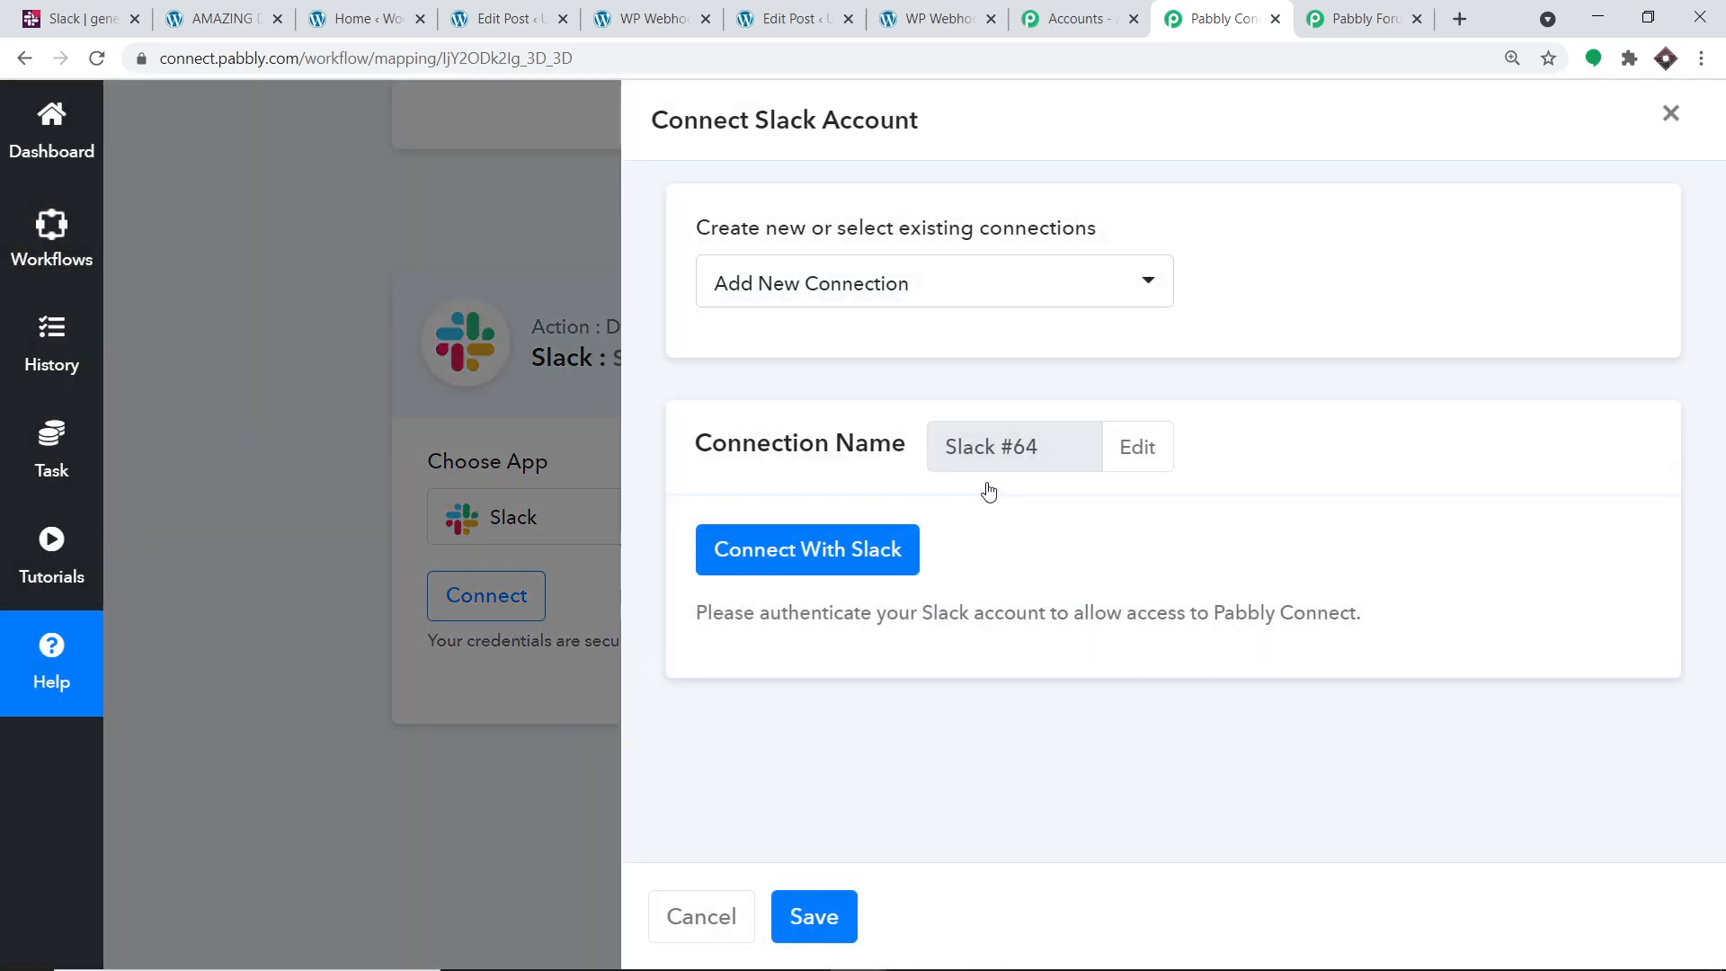
{"action": "left_click", "coordinate": [809, 286]}
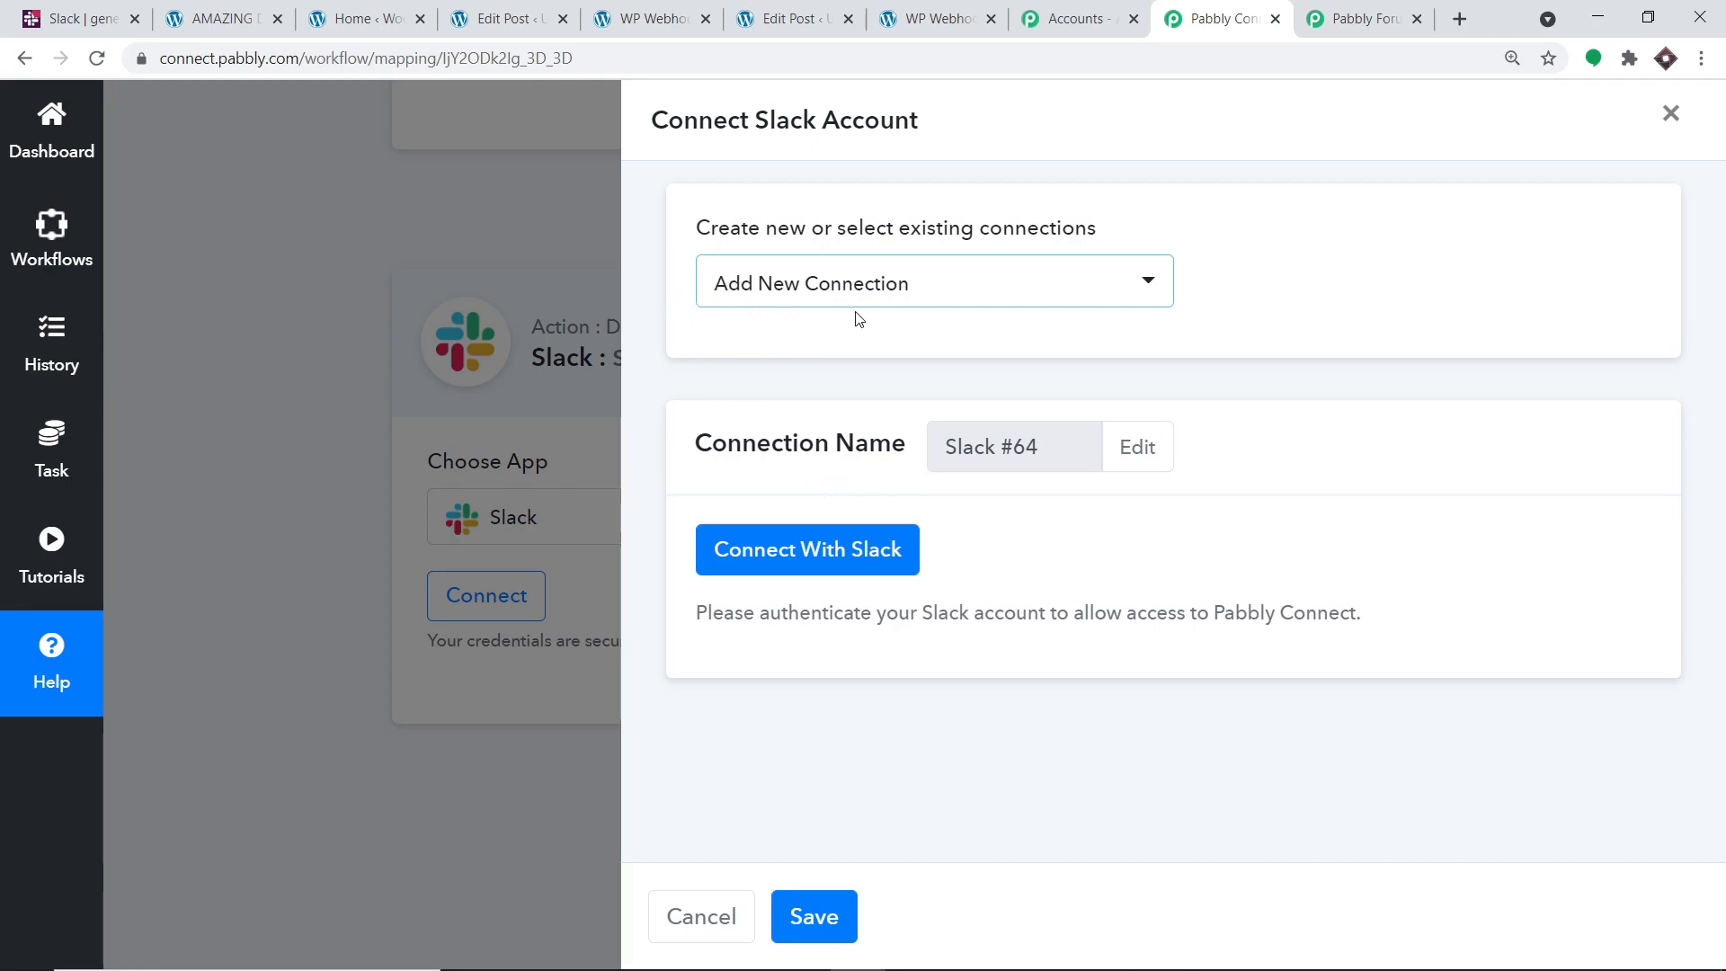
{"action": "left_click", "coordinate": [884, 551]}
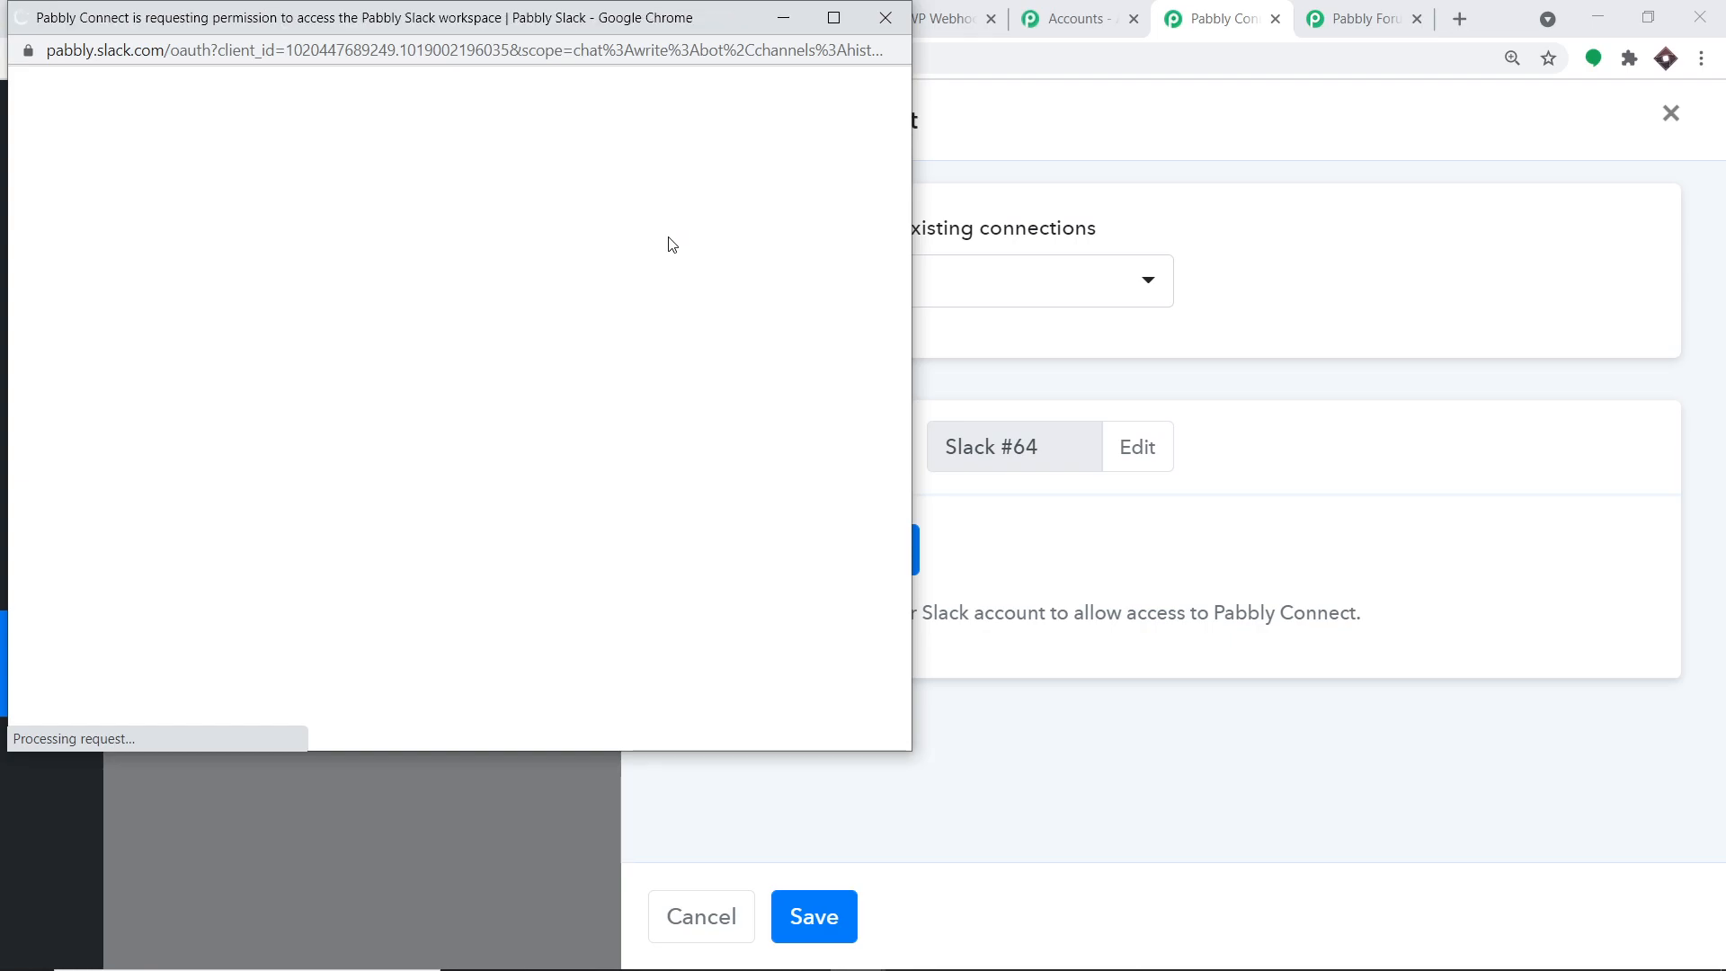
{"action": "scroll", "coordinate": [686, 285], "scroll_direction": "down", "scroll_amount": 5}
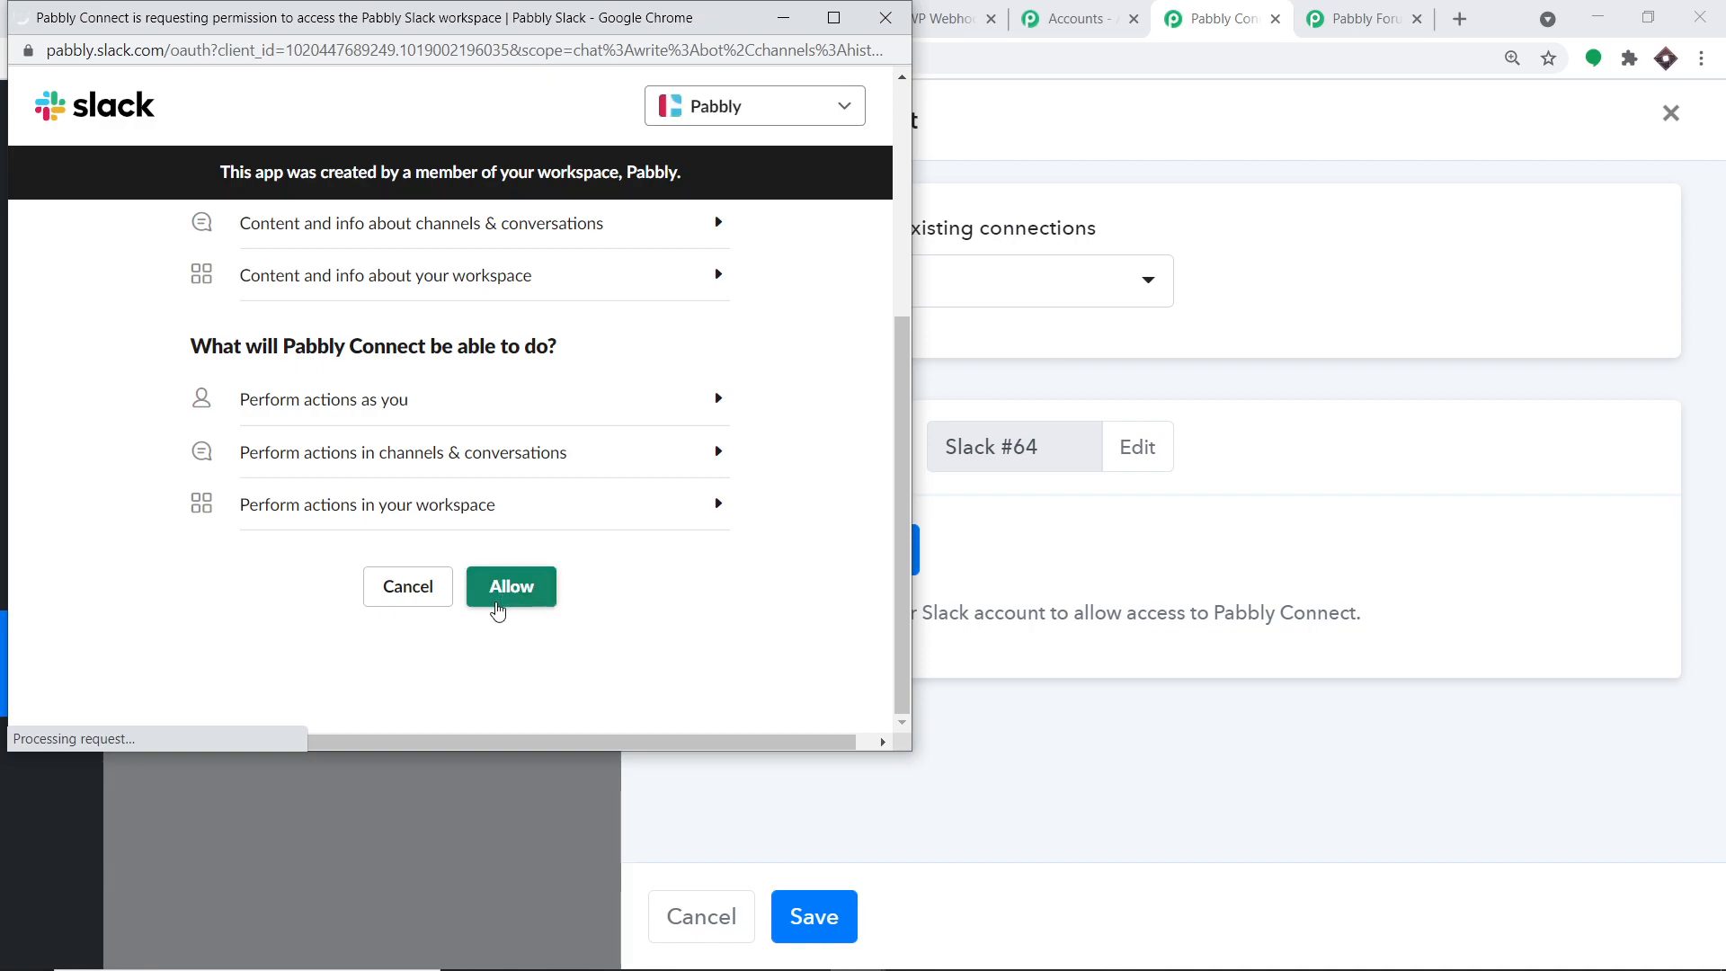
{"action": "left_click", "coordinate": [498, 609]}
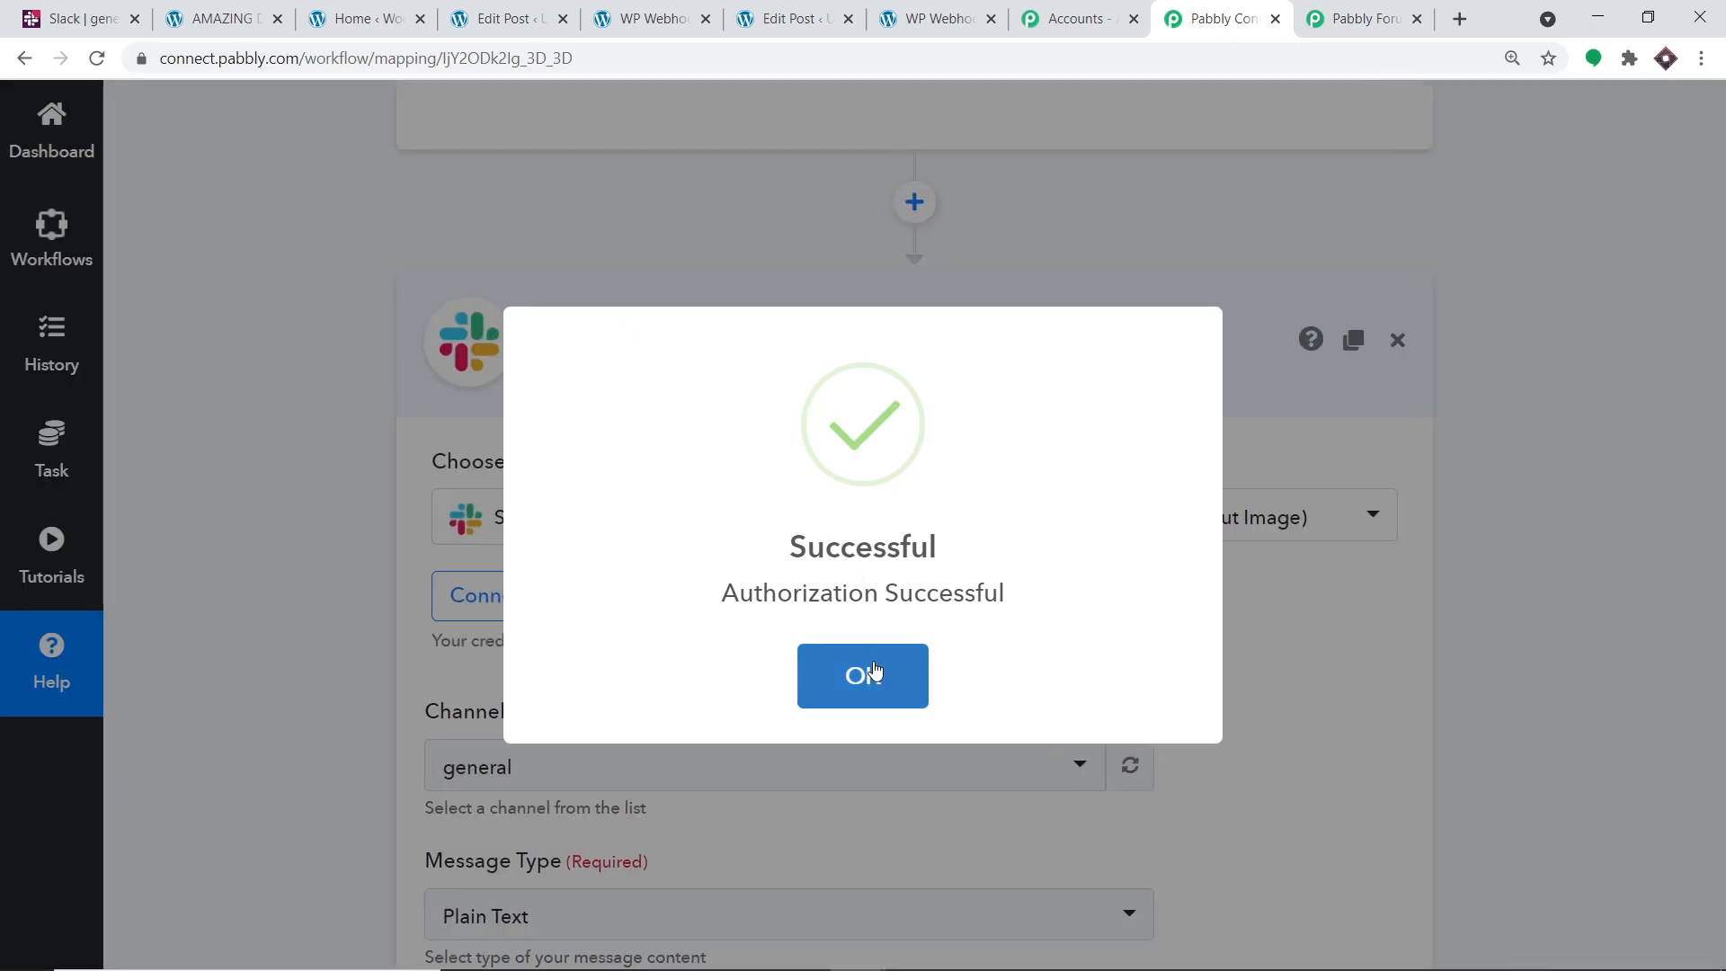
{"action": "left_click", "coordinate": [868, 673]}
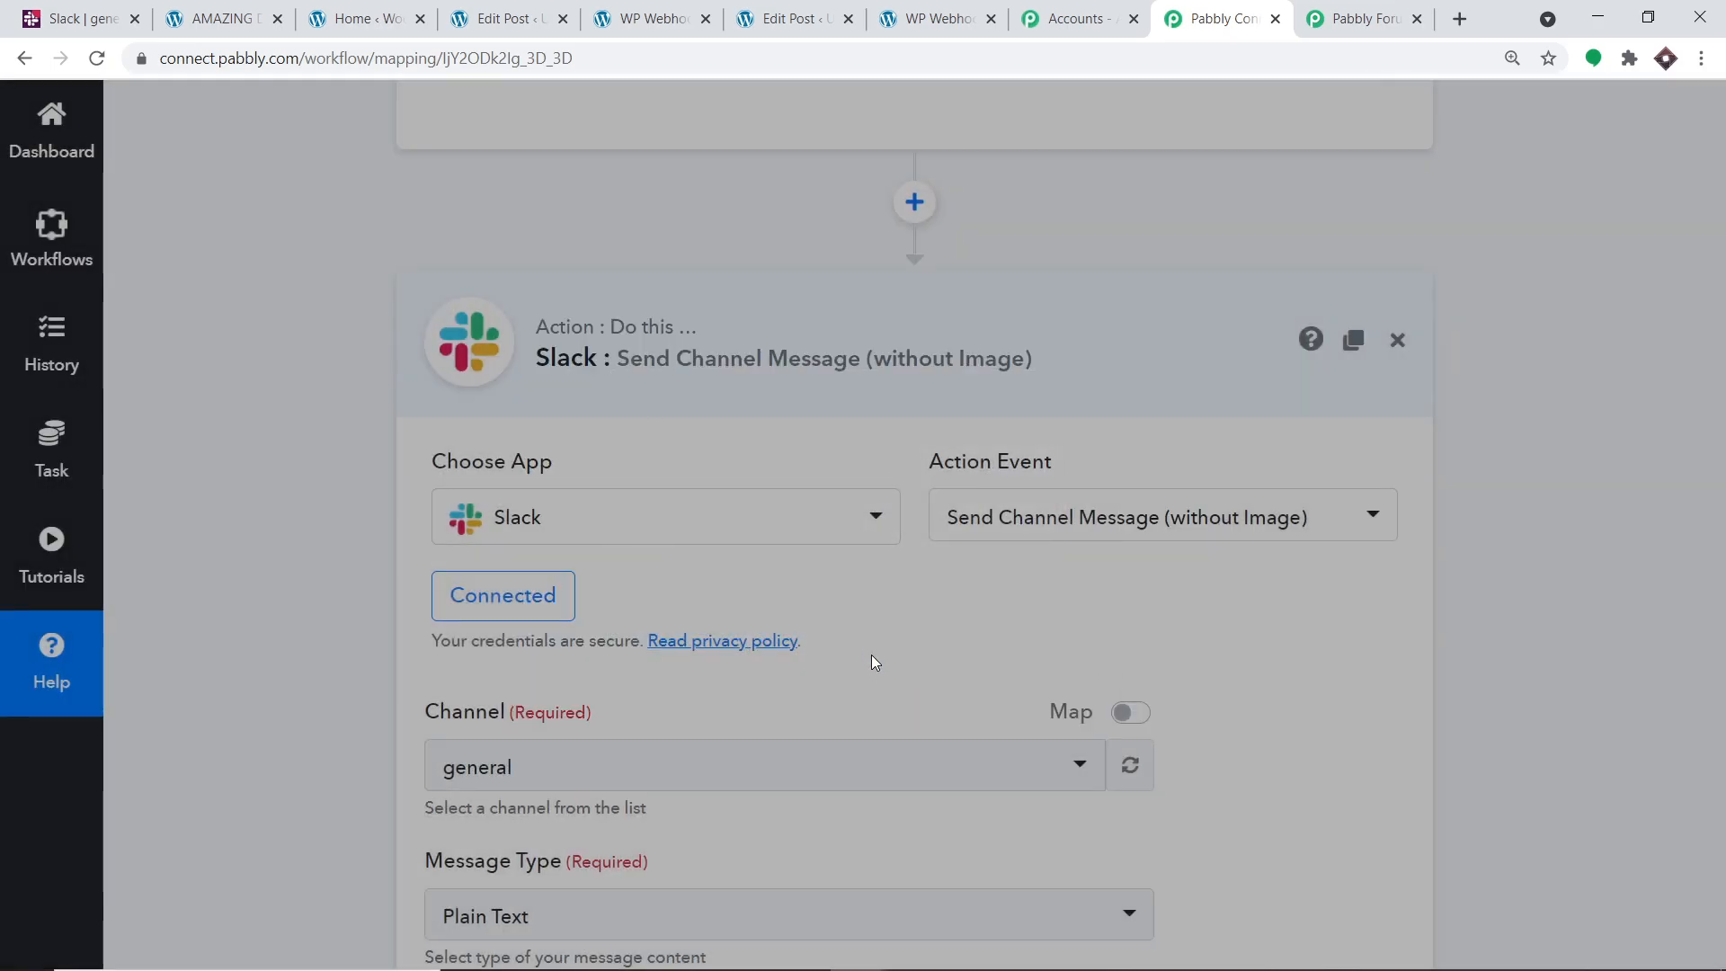
Look over the Slack action's channel, message and bot fields and browse the available channels
{"action": "scroll", "coordinate": [849, 417], "scroll_direction": "down", "scroll_amount": 7}
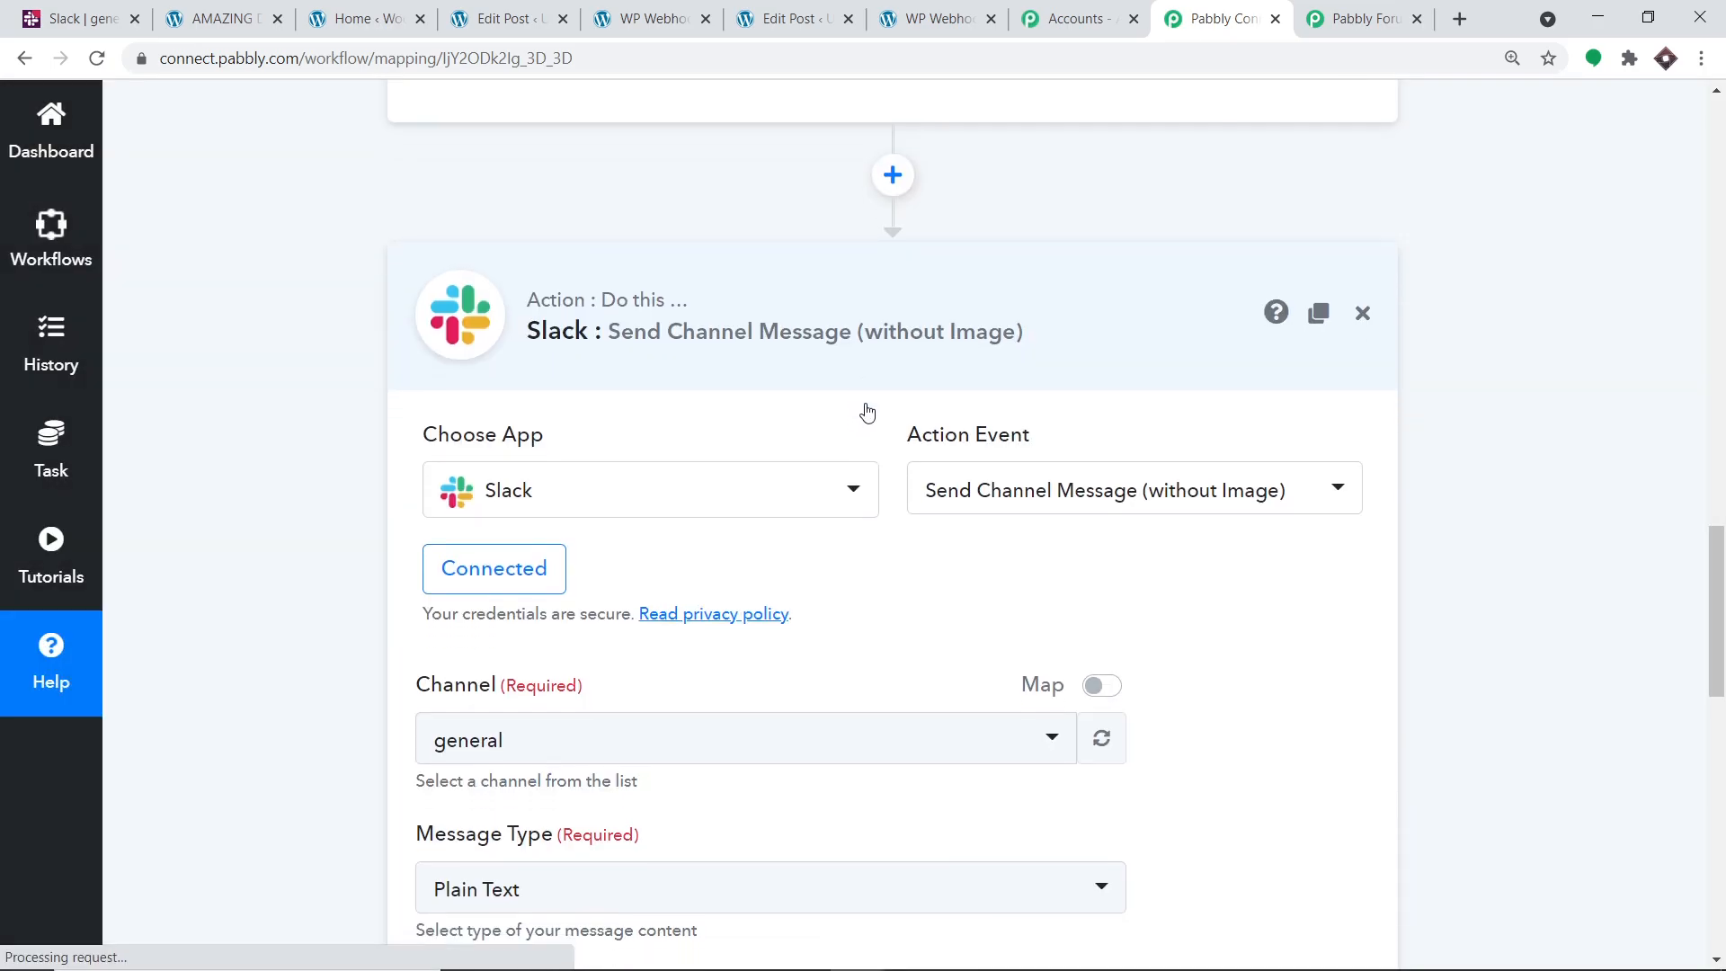
{"action": "scroll", "coordinate": [863, 419], "scroll_direction": "down", "scroll_amount": 2}
{"action": "scroll", "coordinate": [868, 421], "scroll_direction": "up", "scroll_amount": 6}
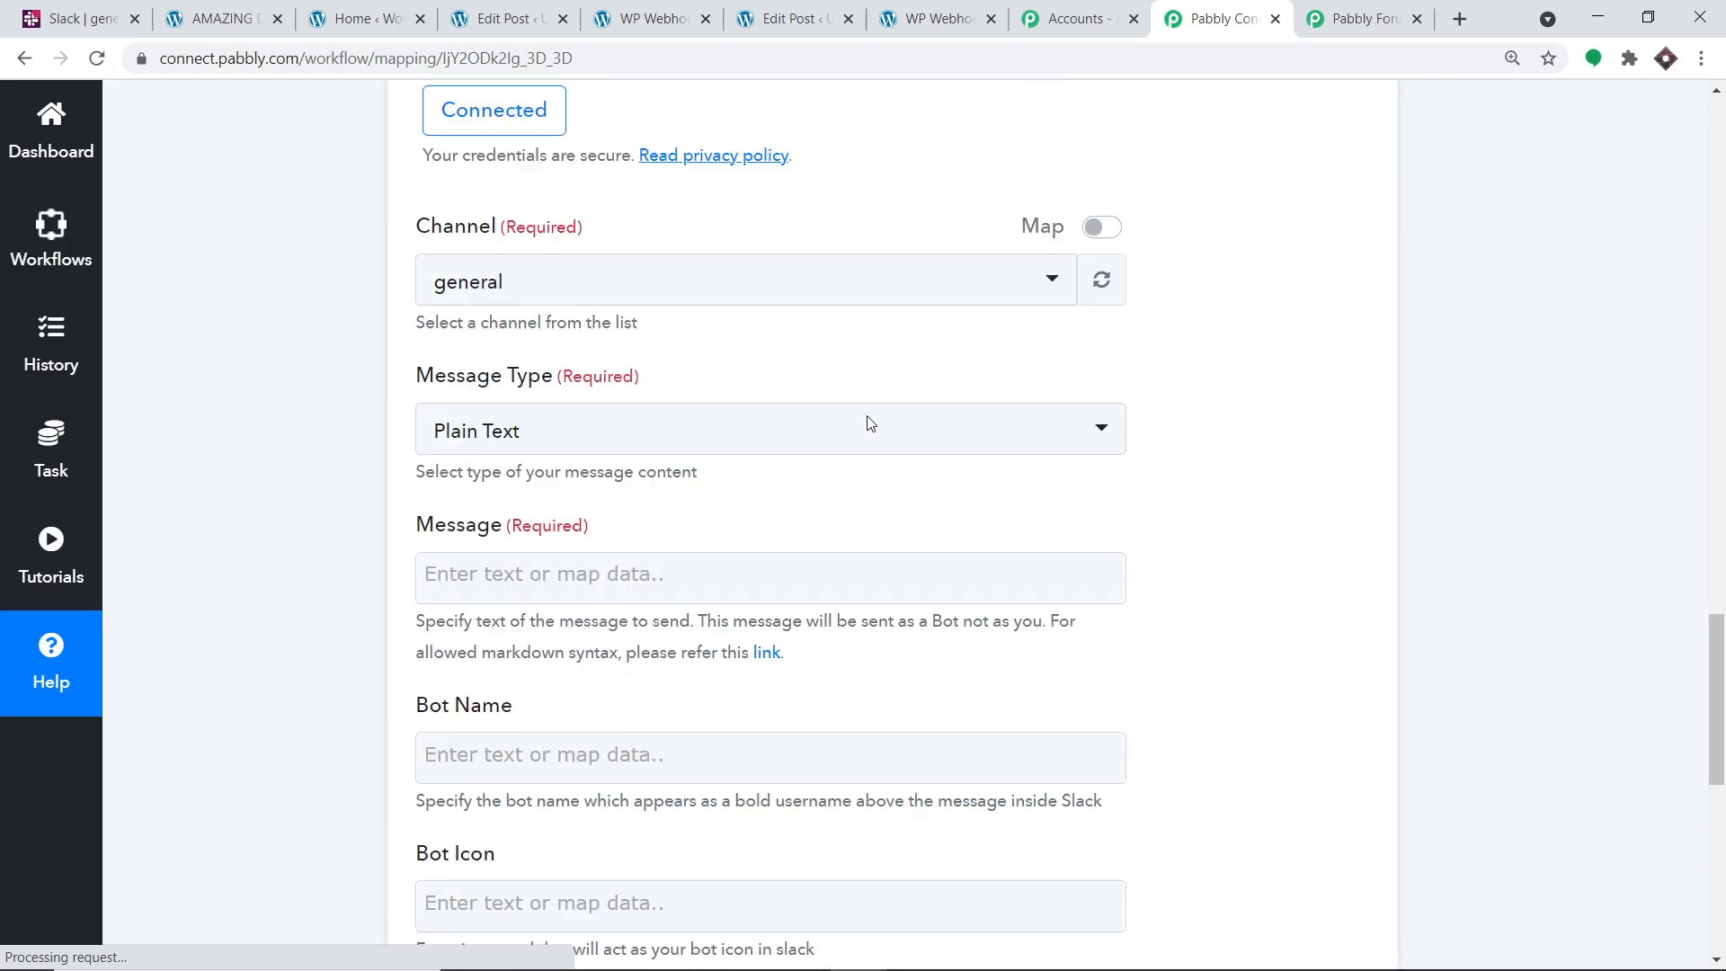
{"action": "scroll", "coordinate": [930, 443], "scroll_direction": "up", "scroll_amount": 2}
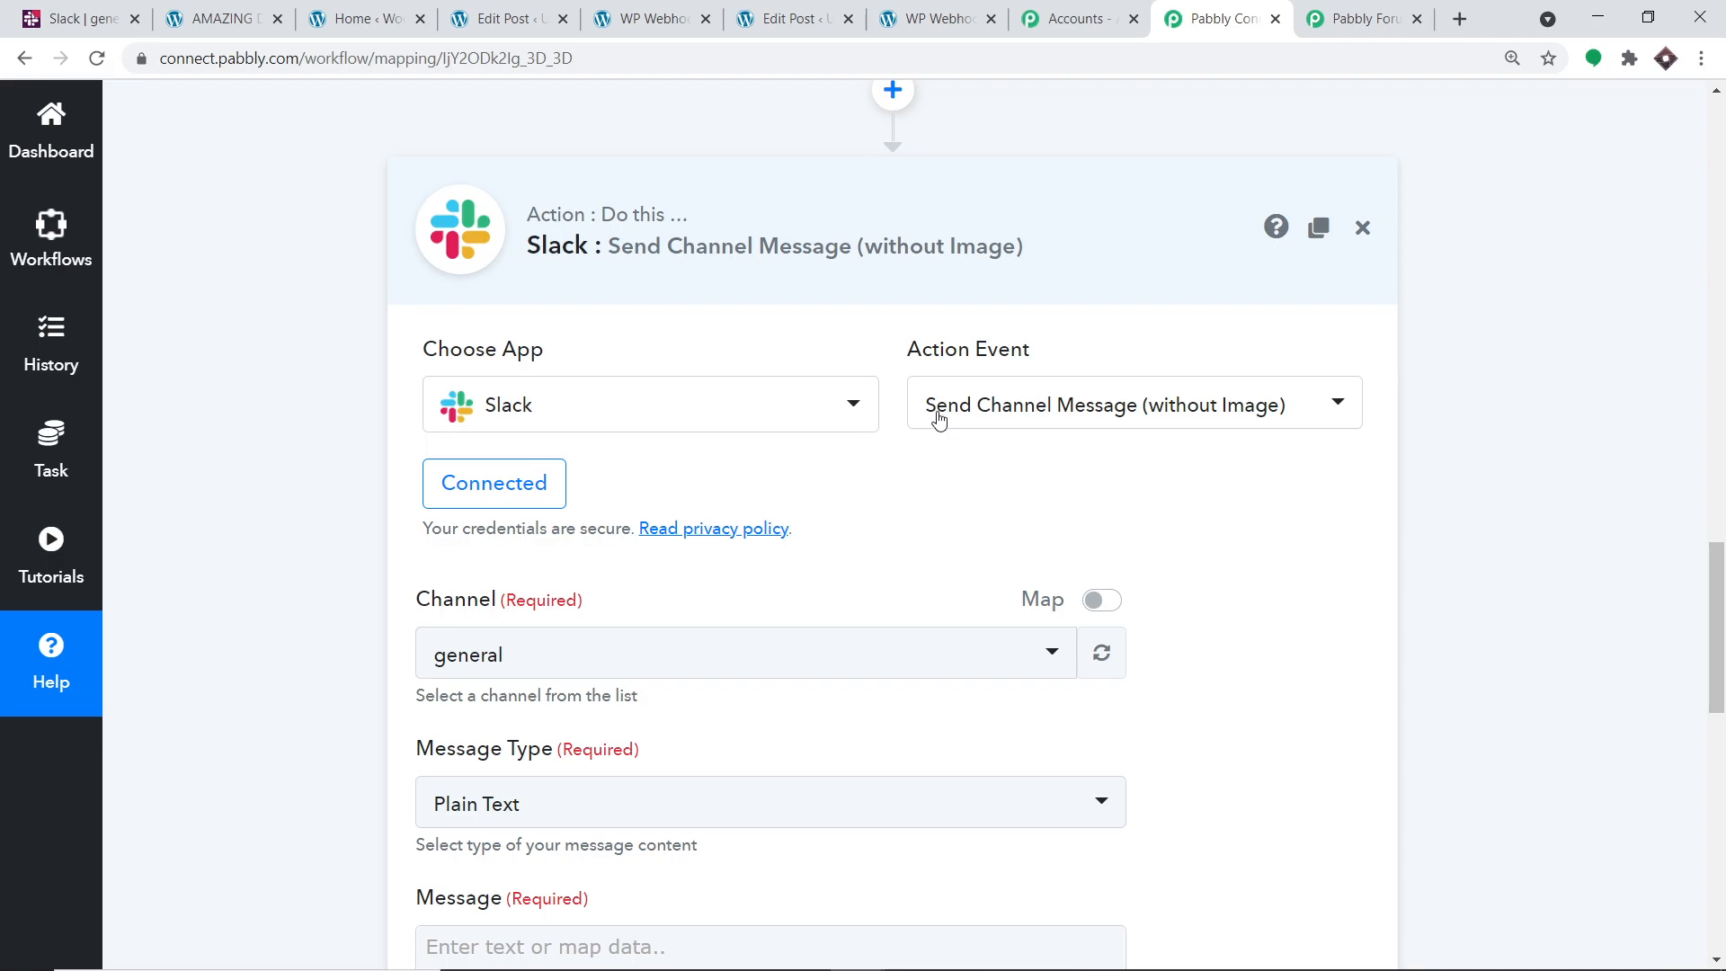
{"action": "scroll", "coordinate": [908, 404], "scroll_direction": "down", "scroll_amount": 3}
{"action": "scroll", "coordinate": [607, 423], "scroll_direction": "down", "scroll_amount": 3}
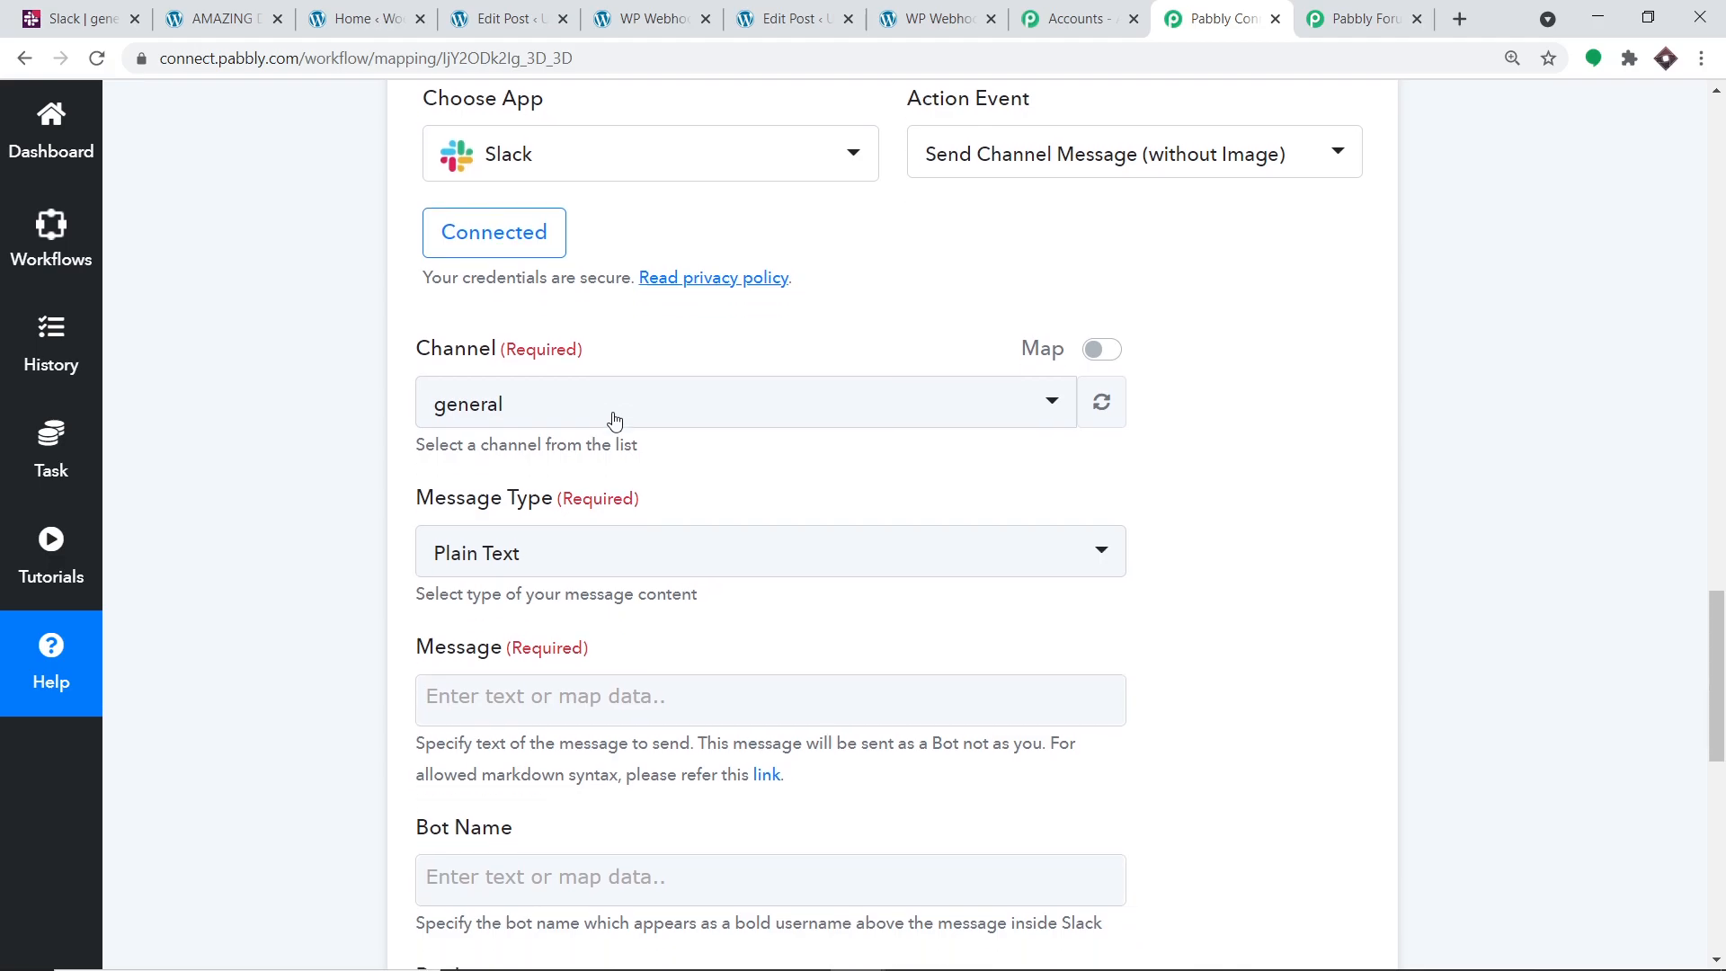
{"action": "left_click", "coordinate": [606, 224]}
{"action": "scroll", "coordinate": [620, 520], "scroll_direction": "down", "scroll_amount": 15}
{"action": "scroll", "coordinate": [611, 629], "scroll_direction": "down", "scroll_amount": 5}
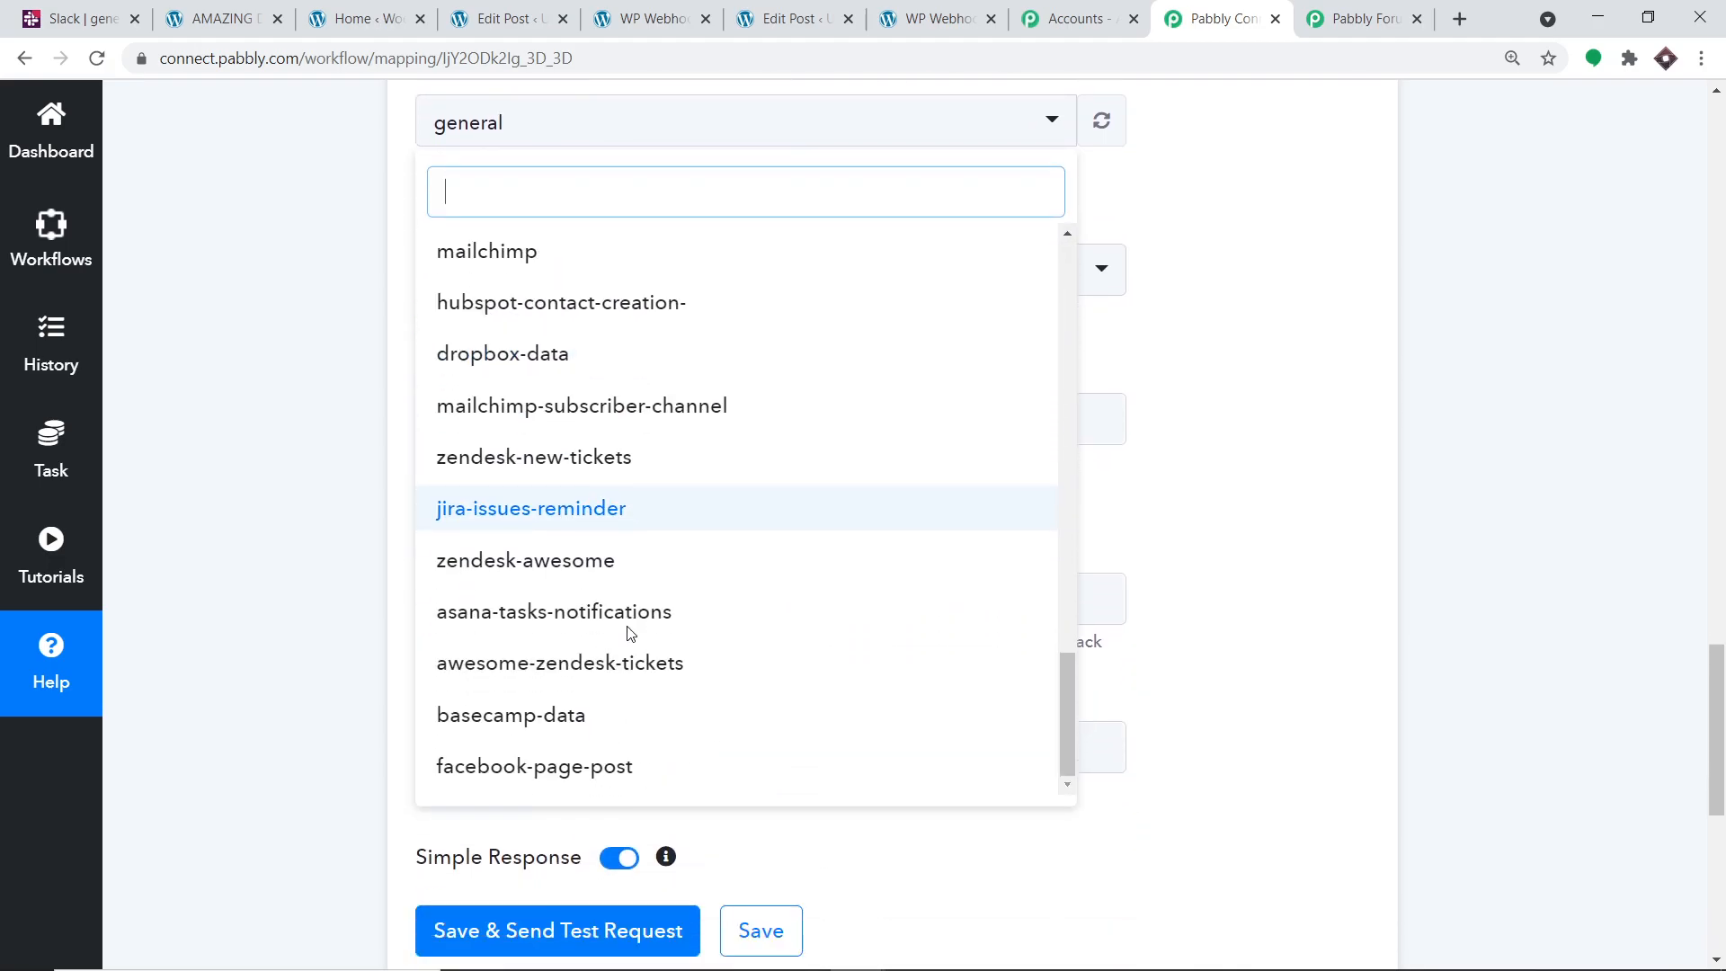
Compare the channels in the Slack workspace with the channels offered by the Slack action
{"action": "left_click", "coordinate": [105, 10]}
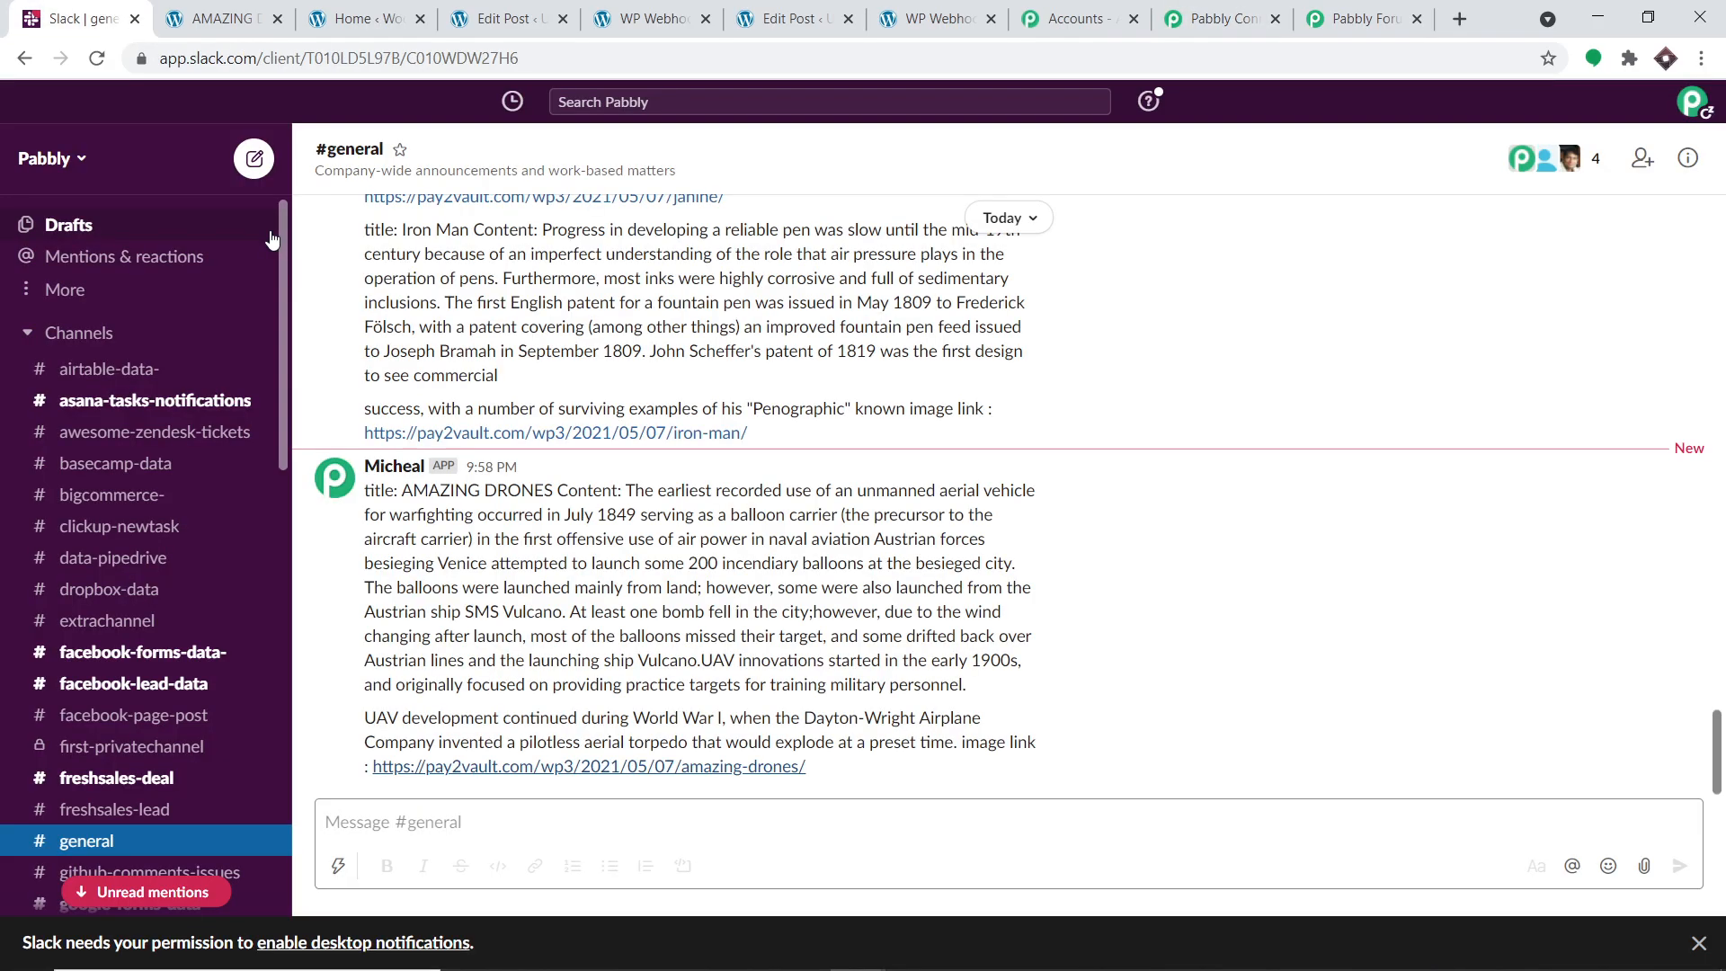
{"action": "scroll", "coordinate": [118, 418], "scroll_direction": "down", "scroll_amount": 15}
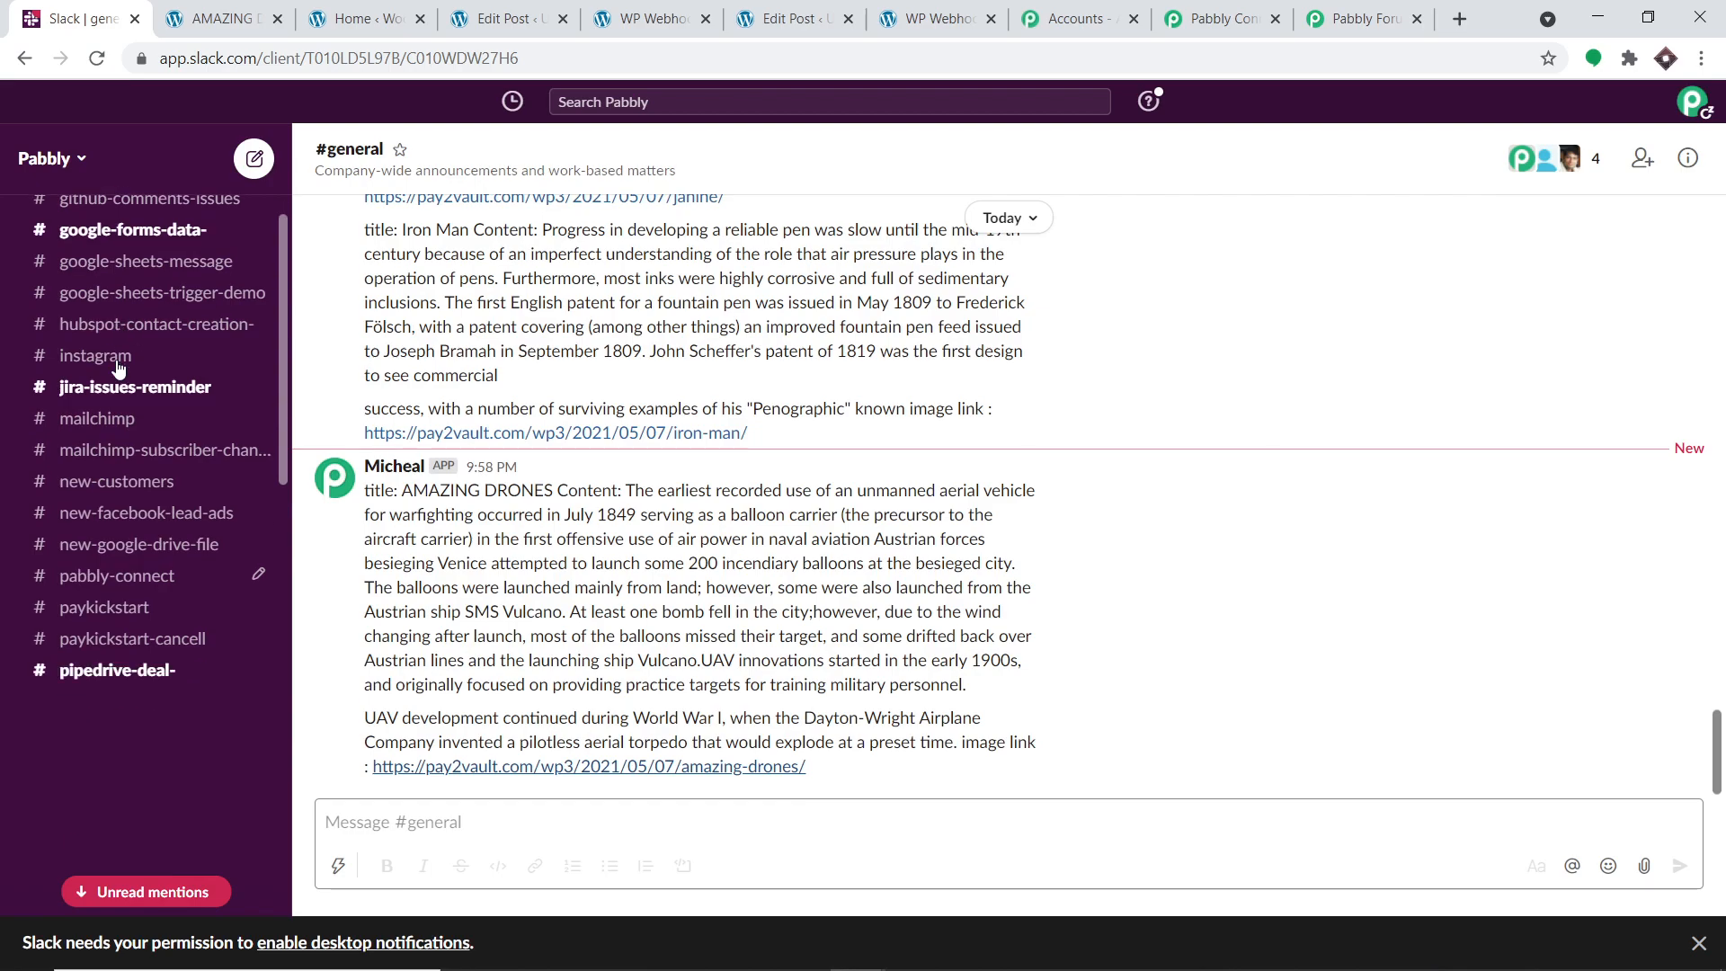
{"action": "scroll", "coordinate": [119, 418], "scroll_direction": "up", "scroll_amount": 12}
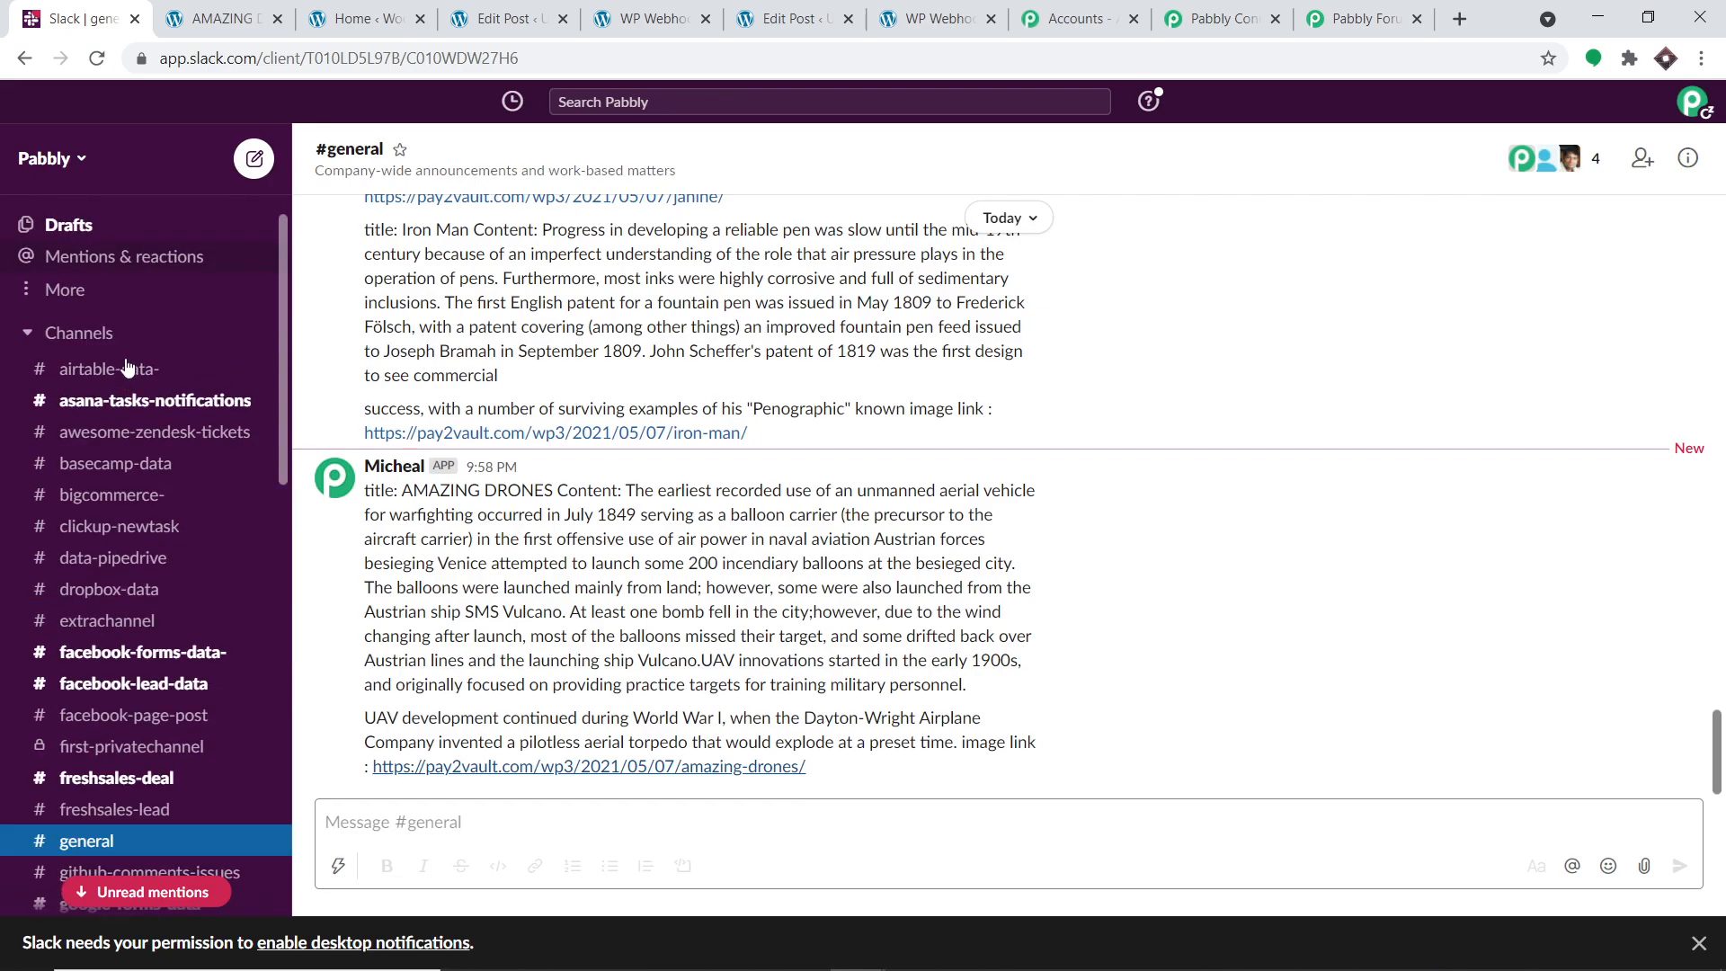
{"action": "scroll", "coordinate": [151, 789], "scroll_direction": "up", "scroll_amount": 5}
{"action": "scroll", "coordinate": [151, 788], "scroll_direction": "down", "scroll_amount": 2}
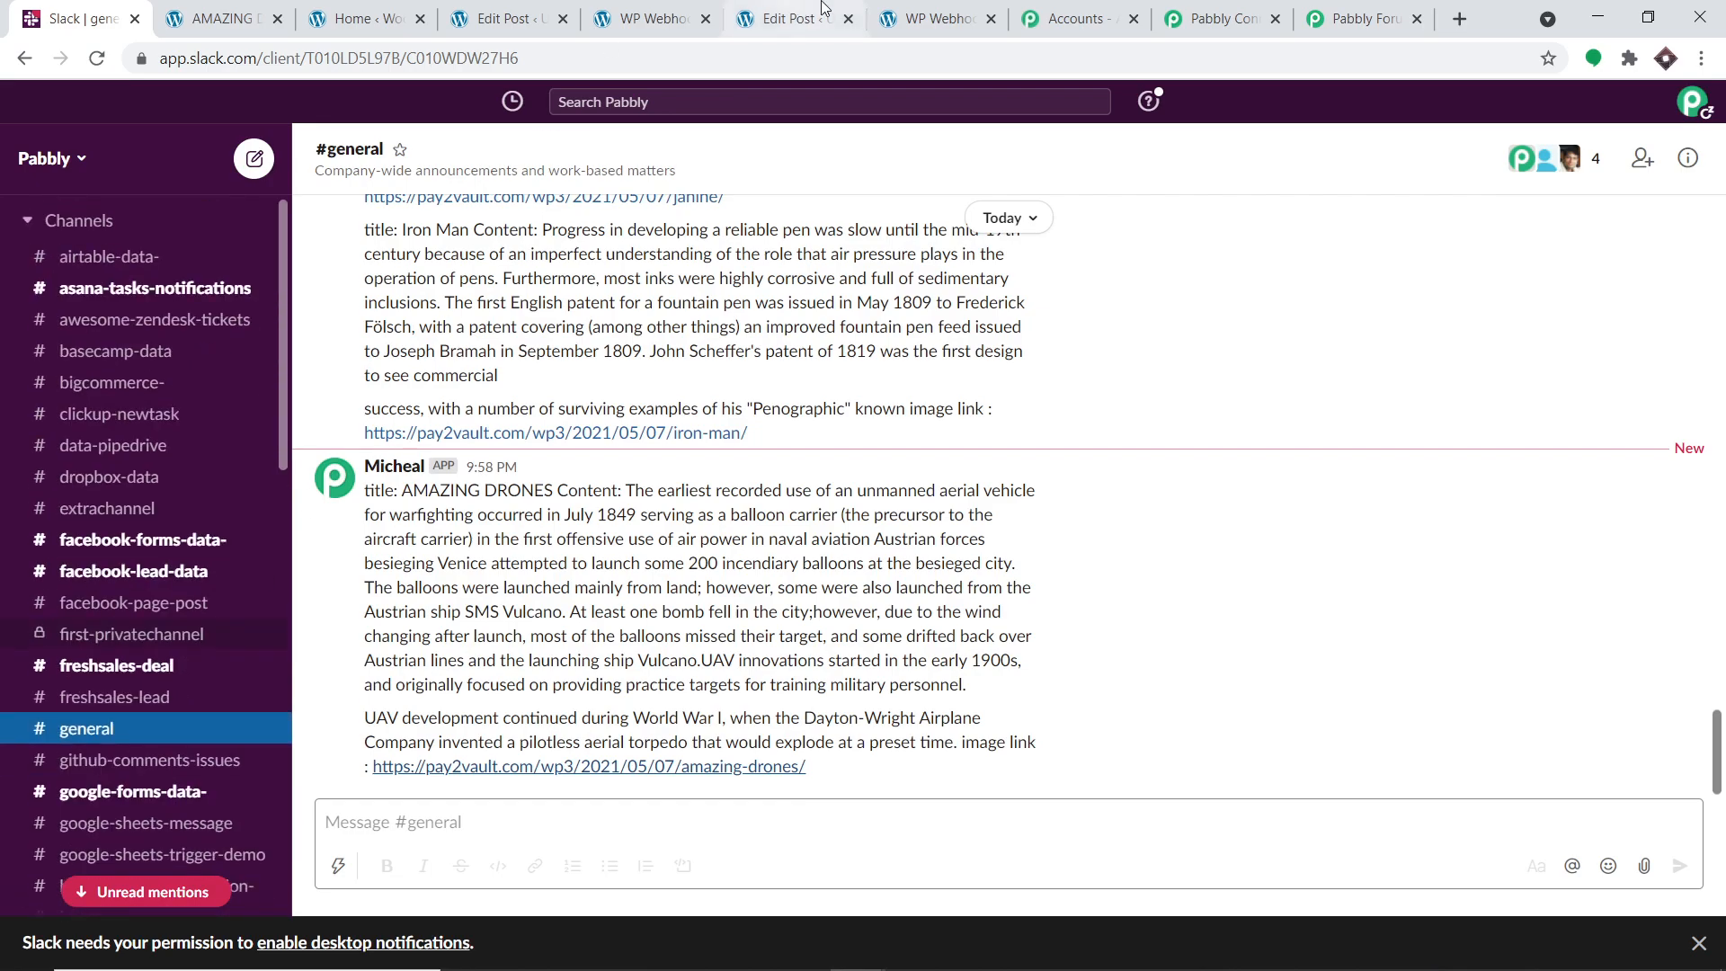
{"action": "left_click", "coordinate": [1175, 28]}
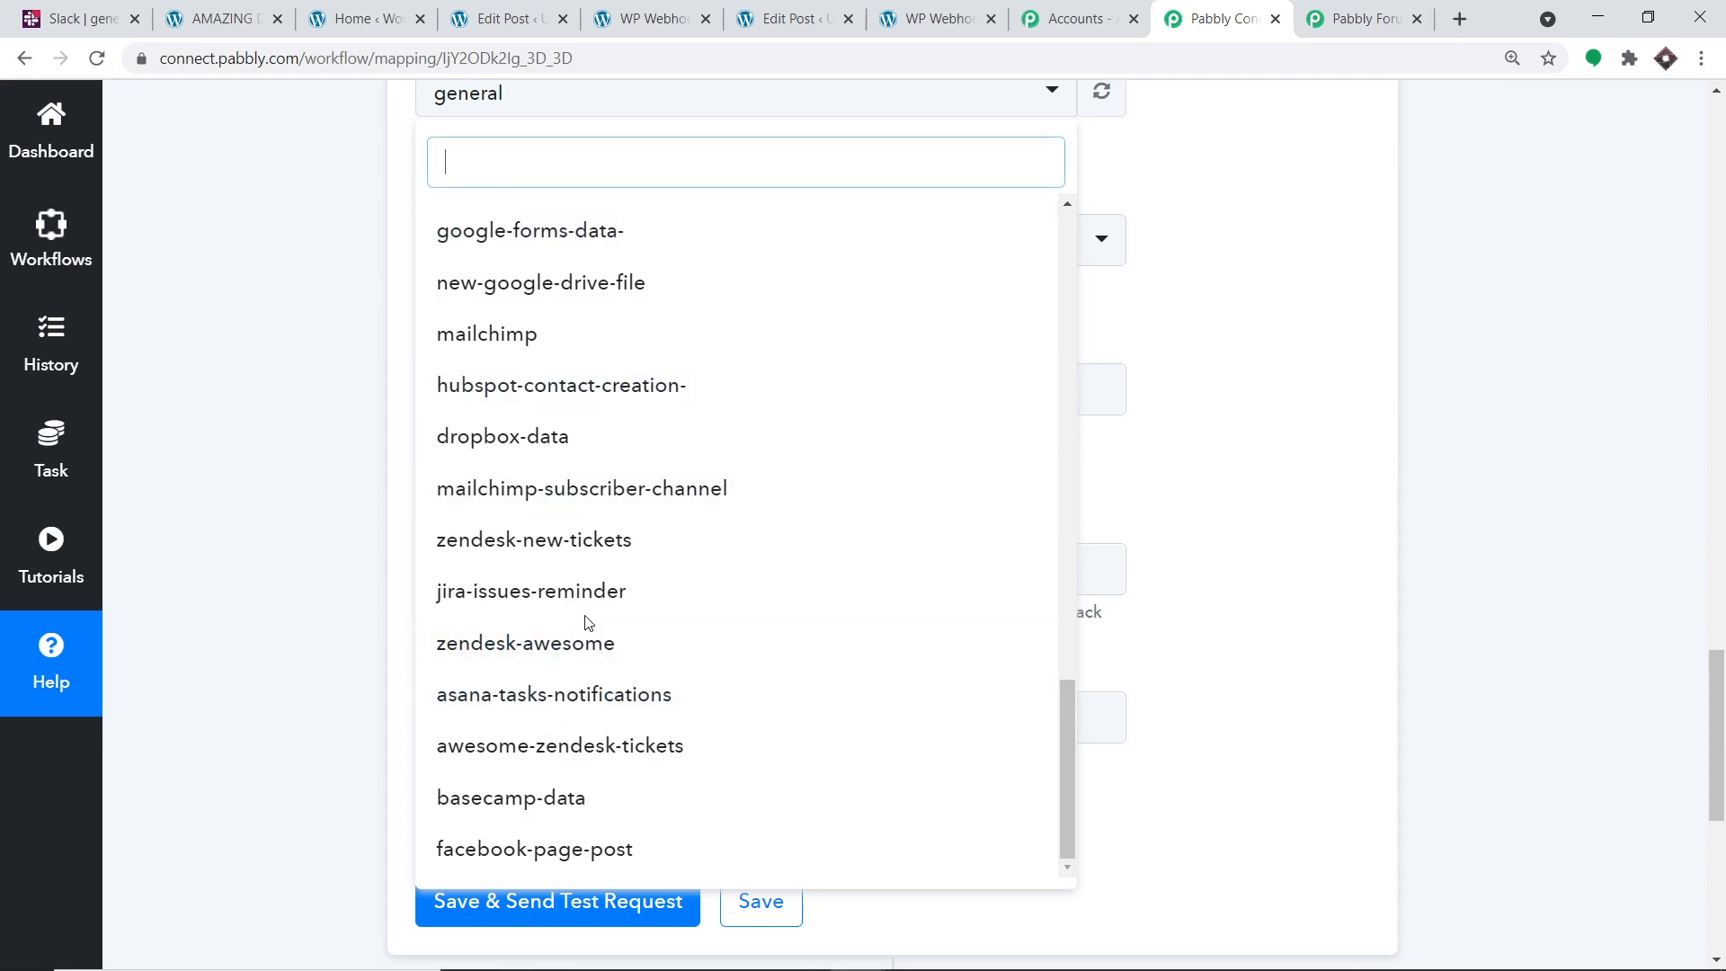
{"action": "scroll", "coordinate": [591, 623], "scroll_direction": "up", "scroll_amount": 10}
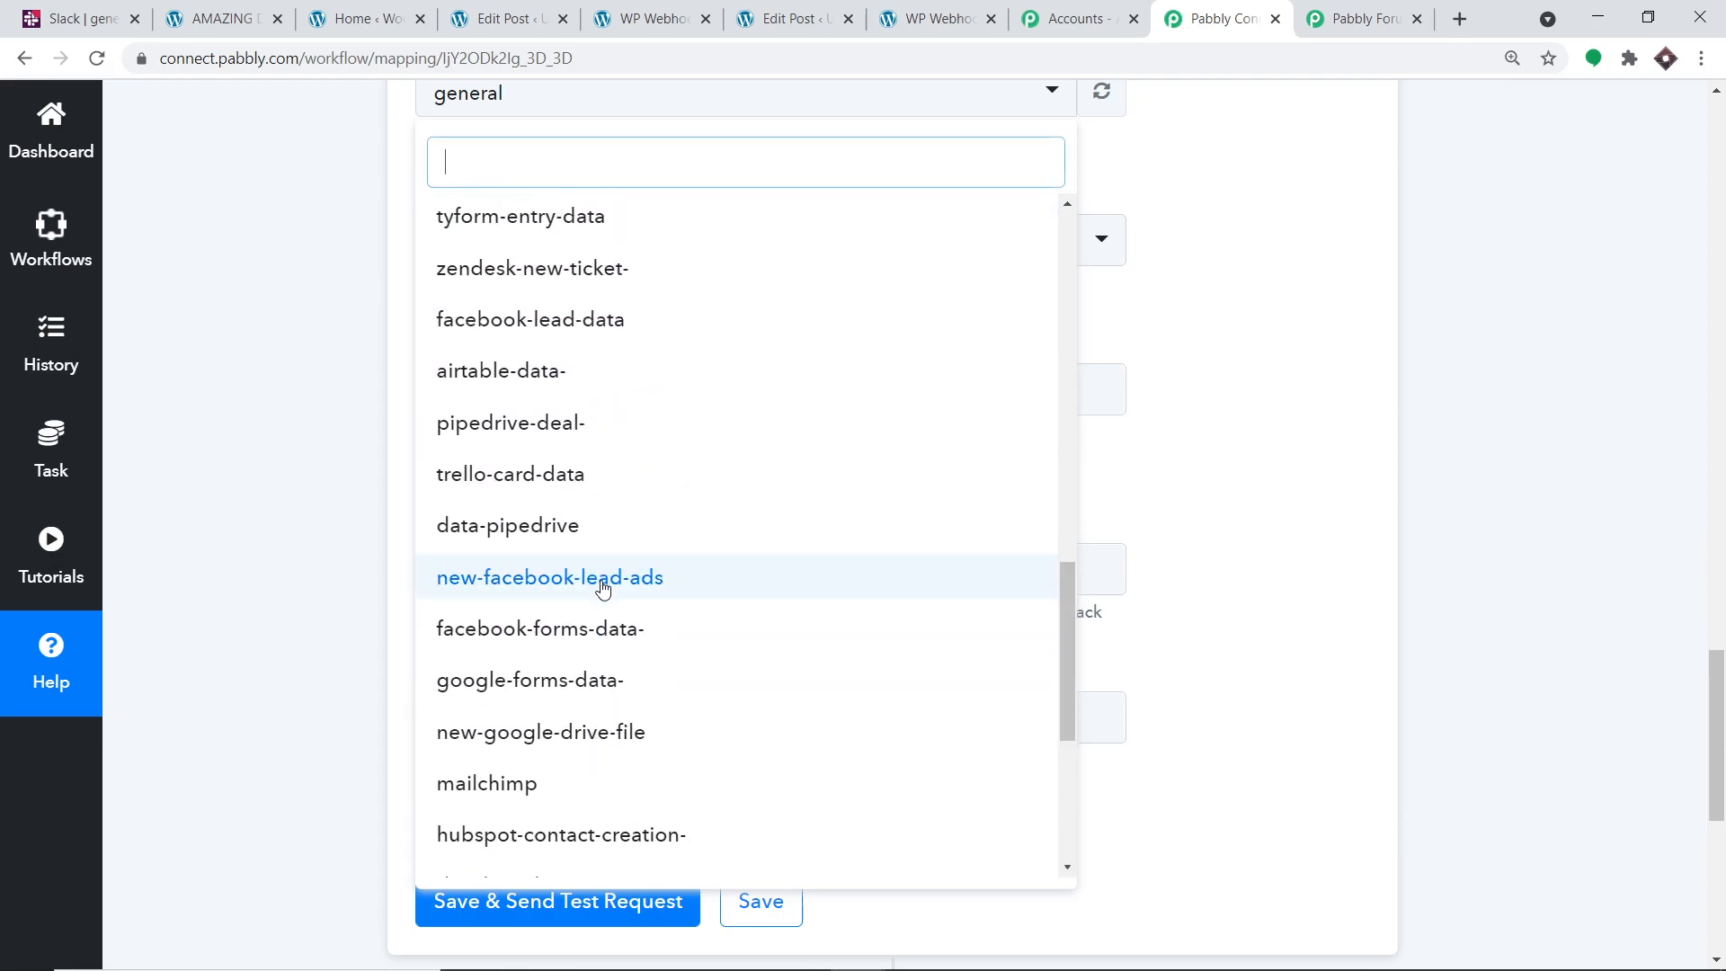
{"action": "scroll", "coordinate": [609, 528], "scroll_direction": "up", "scroll_amount": 6}
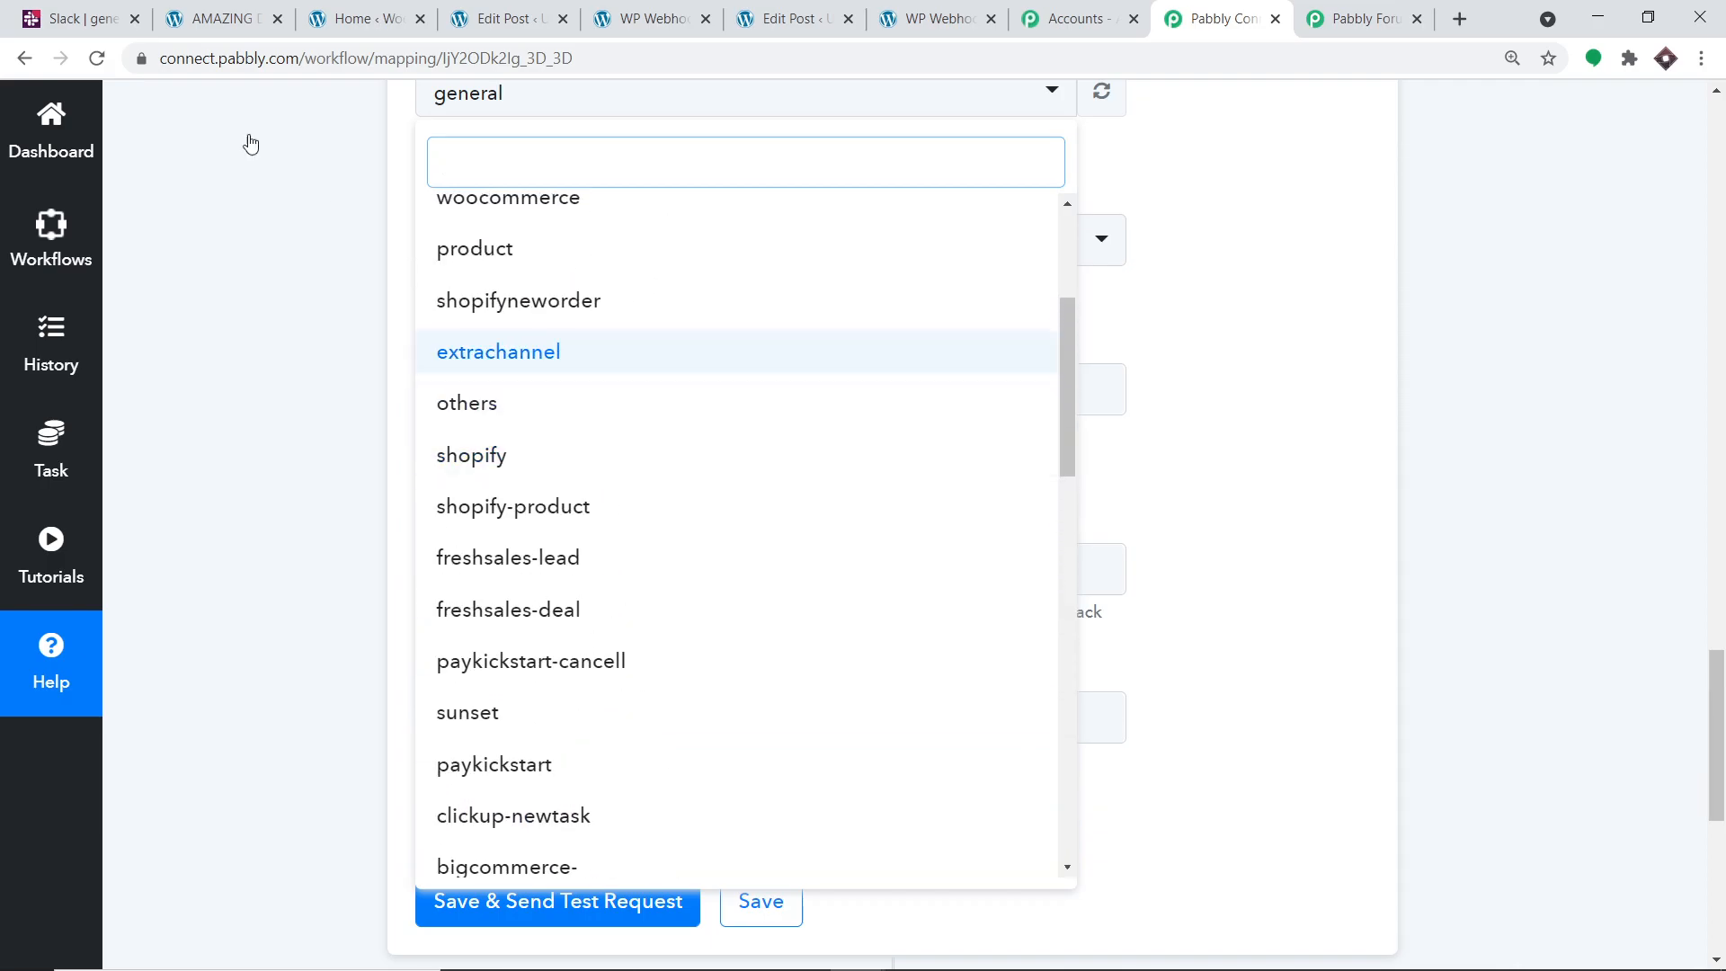
Switch to the Slack workspace and create a new public channel named wordpress-posts
{"action": "left_click", "coordinate": [62, 5]}
{"action": "scroll", "coordinate": [201, 606], "scroll_direction": "down", "scroll_amount": 5}
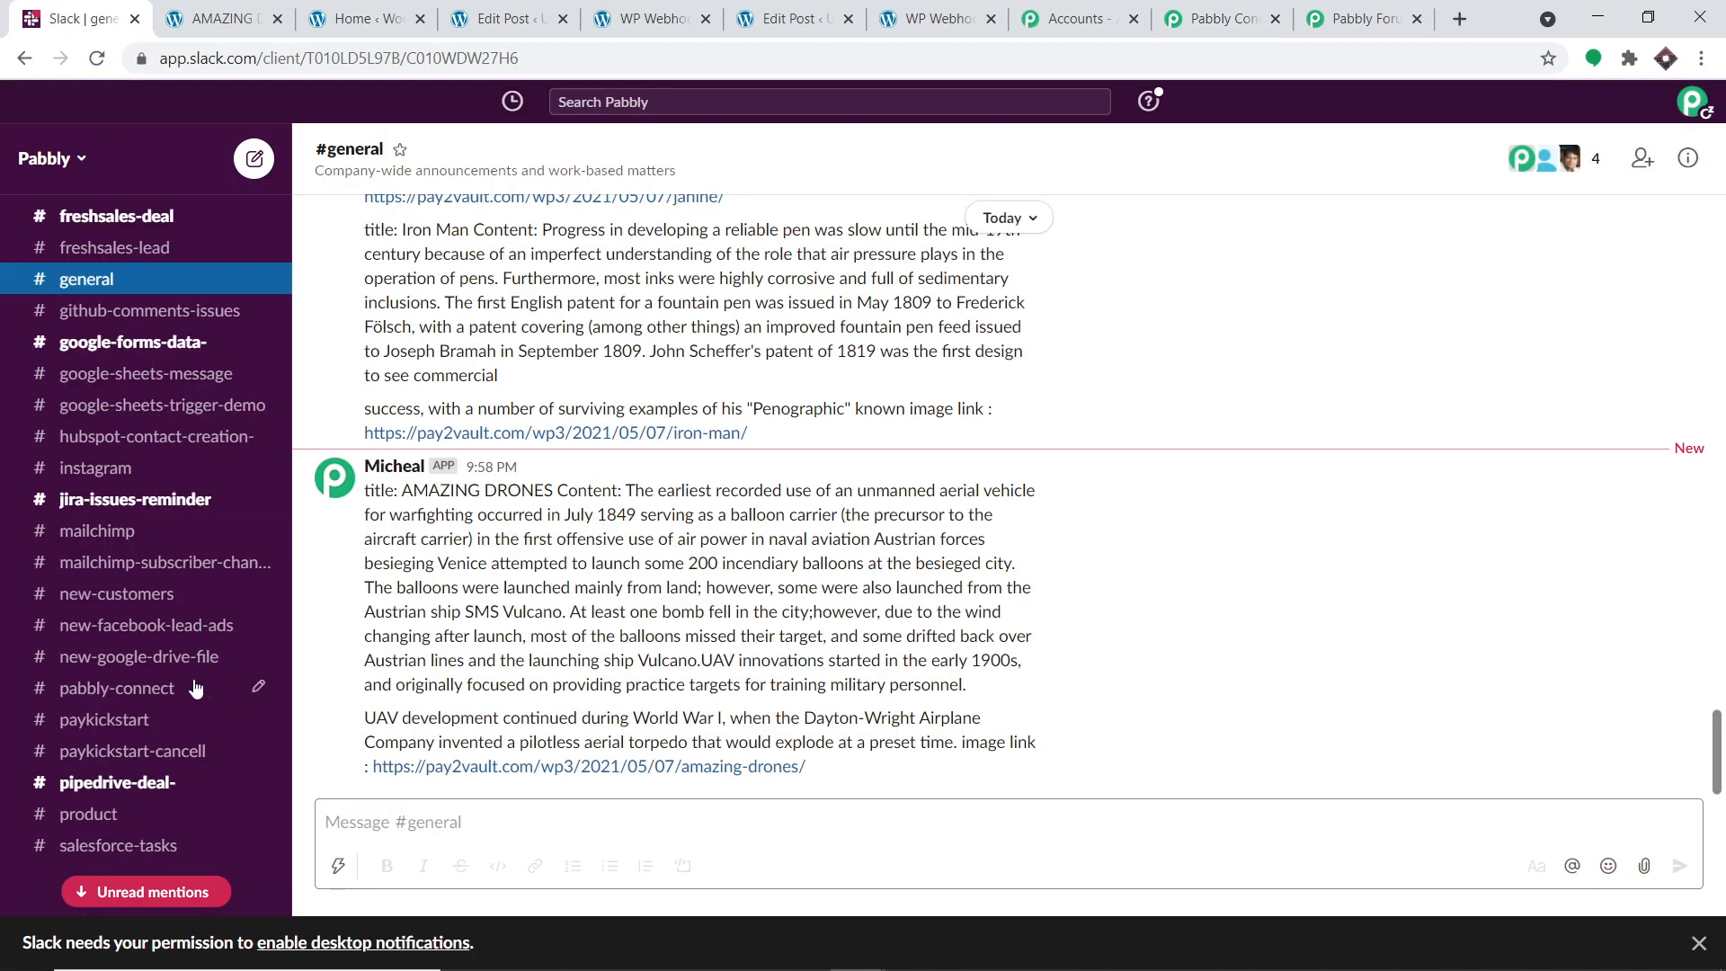
{"action": "scroll", "coordinate": [195, 665], "scroll_direction": "up", "scroll_amount": 2}
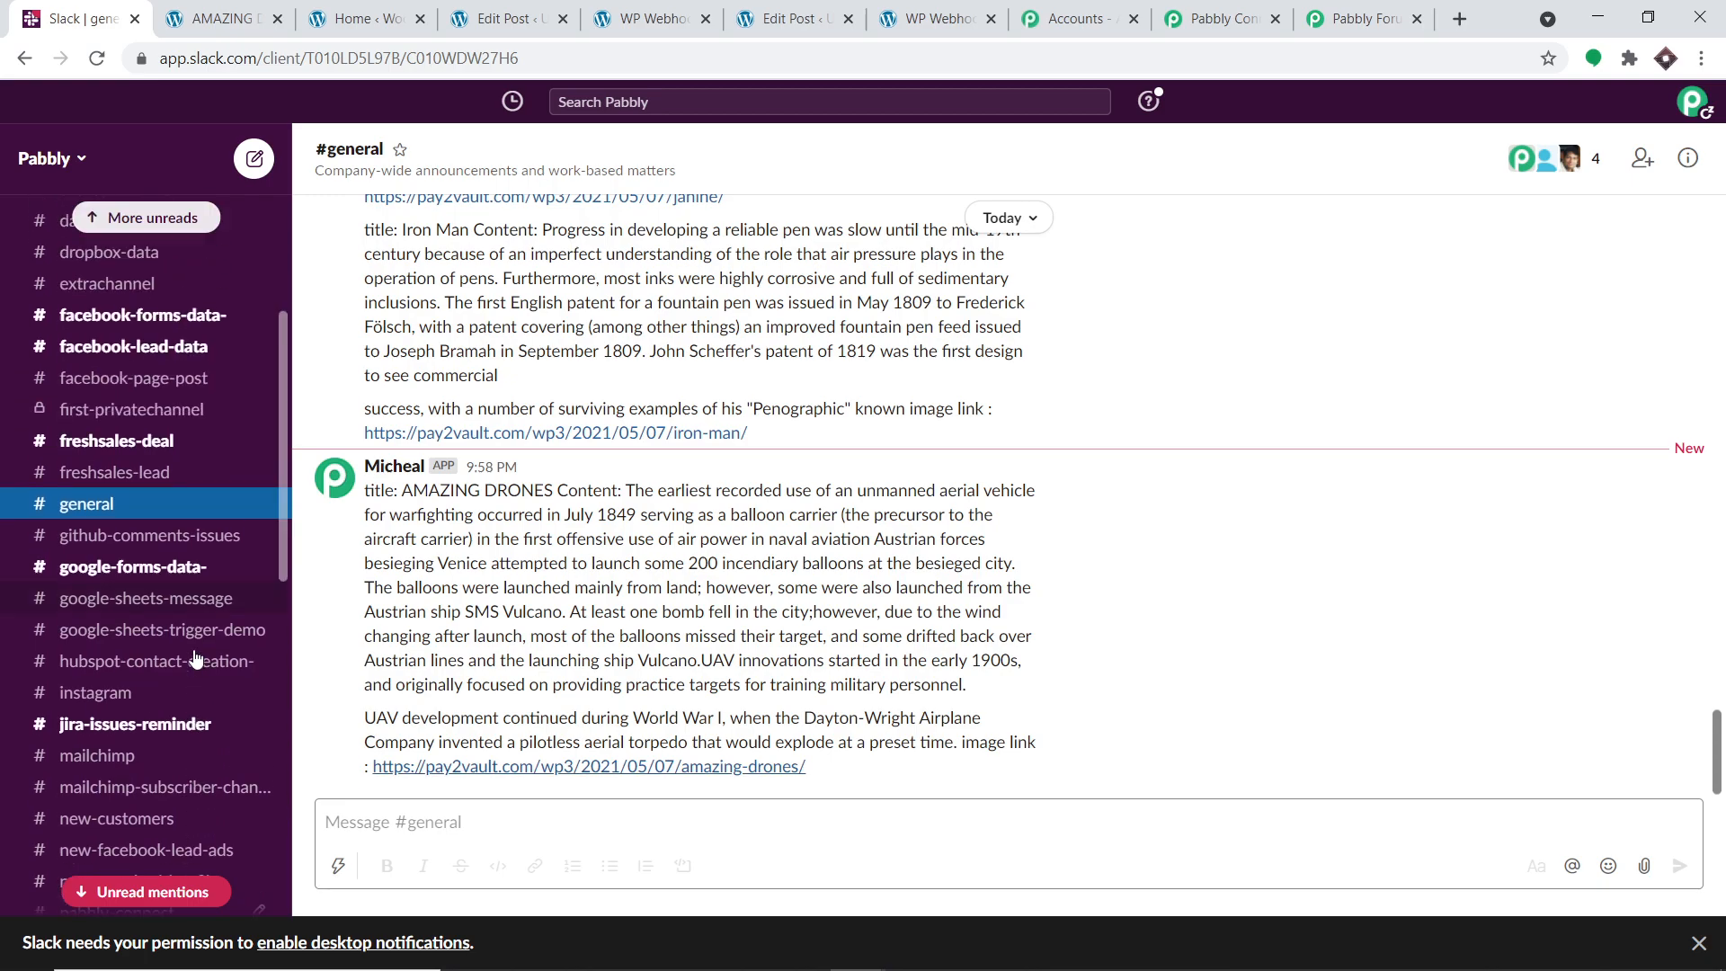
{"action": "scroll", "coordinate": [195, 665], "scroll_direction": "down", "scroll_amount": 5}
{"action": "scroll", "coordinate": [195, 662], "scroll_direction": "down", "scroll_amount": 5}
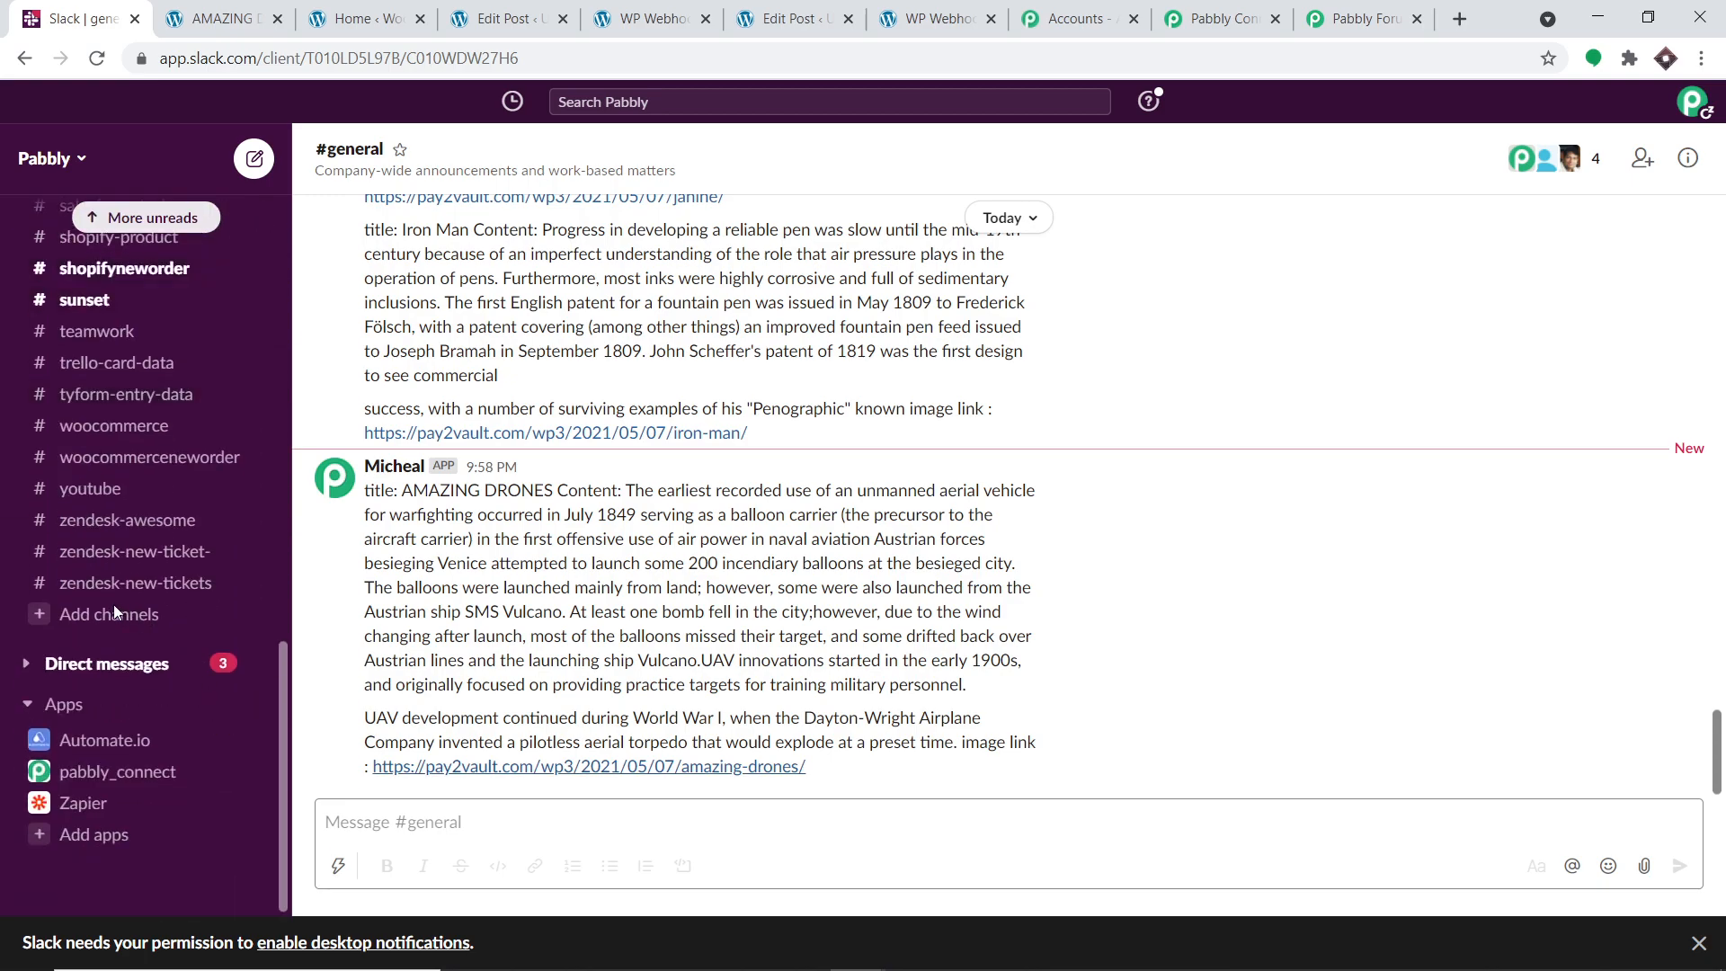
{"action": "left_click", "coordinate": [122, 616]}
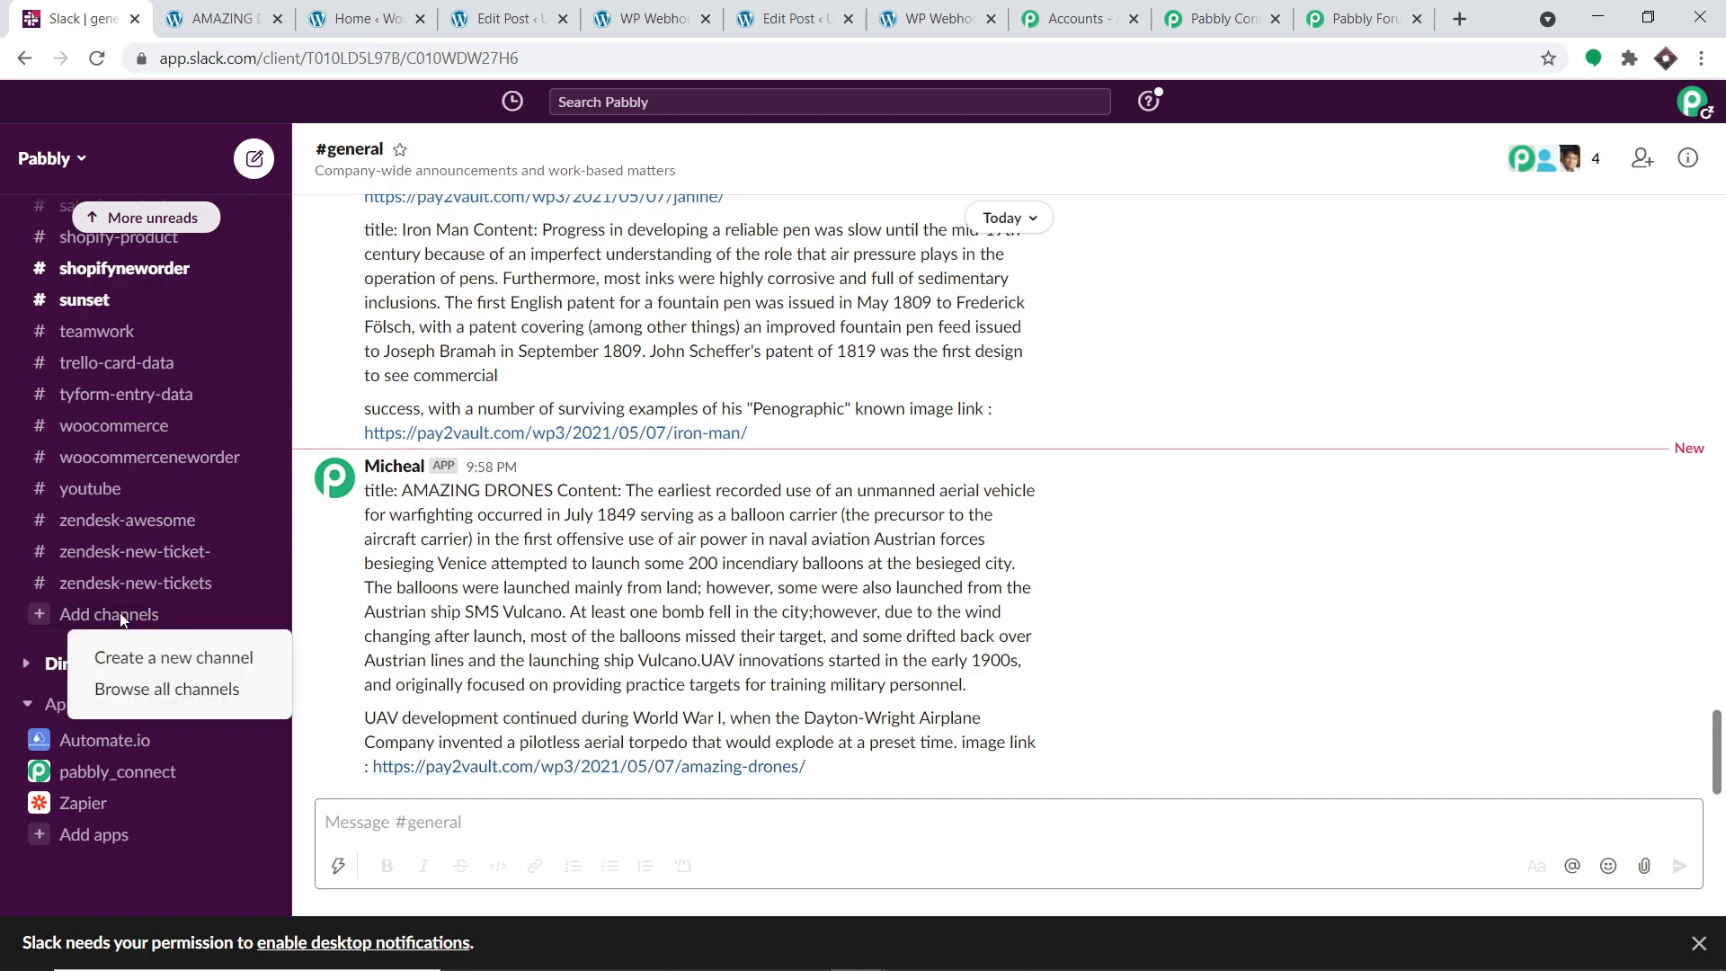
{"action": "left_click", "coordinate": [137, 662]}
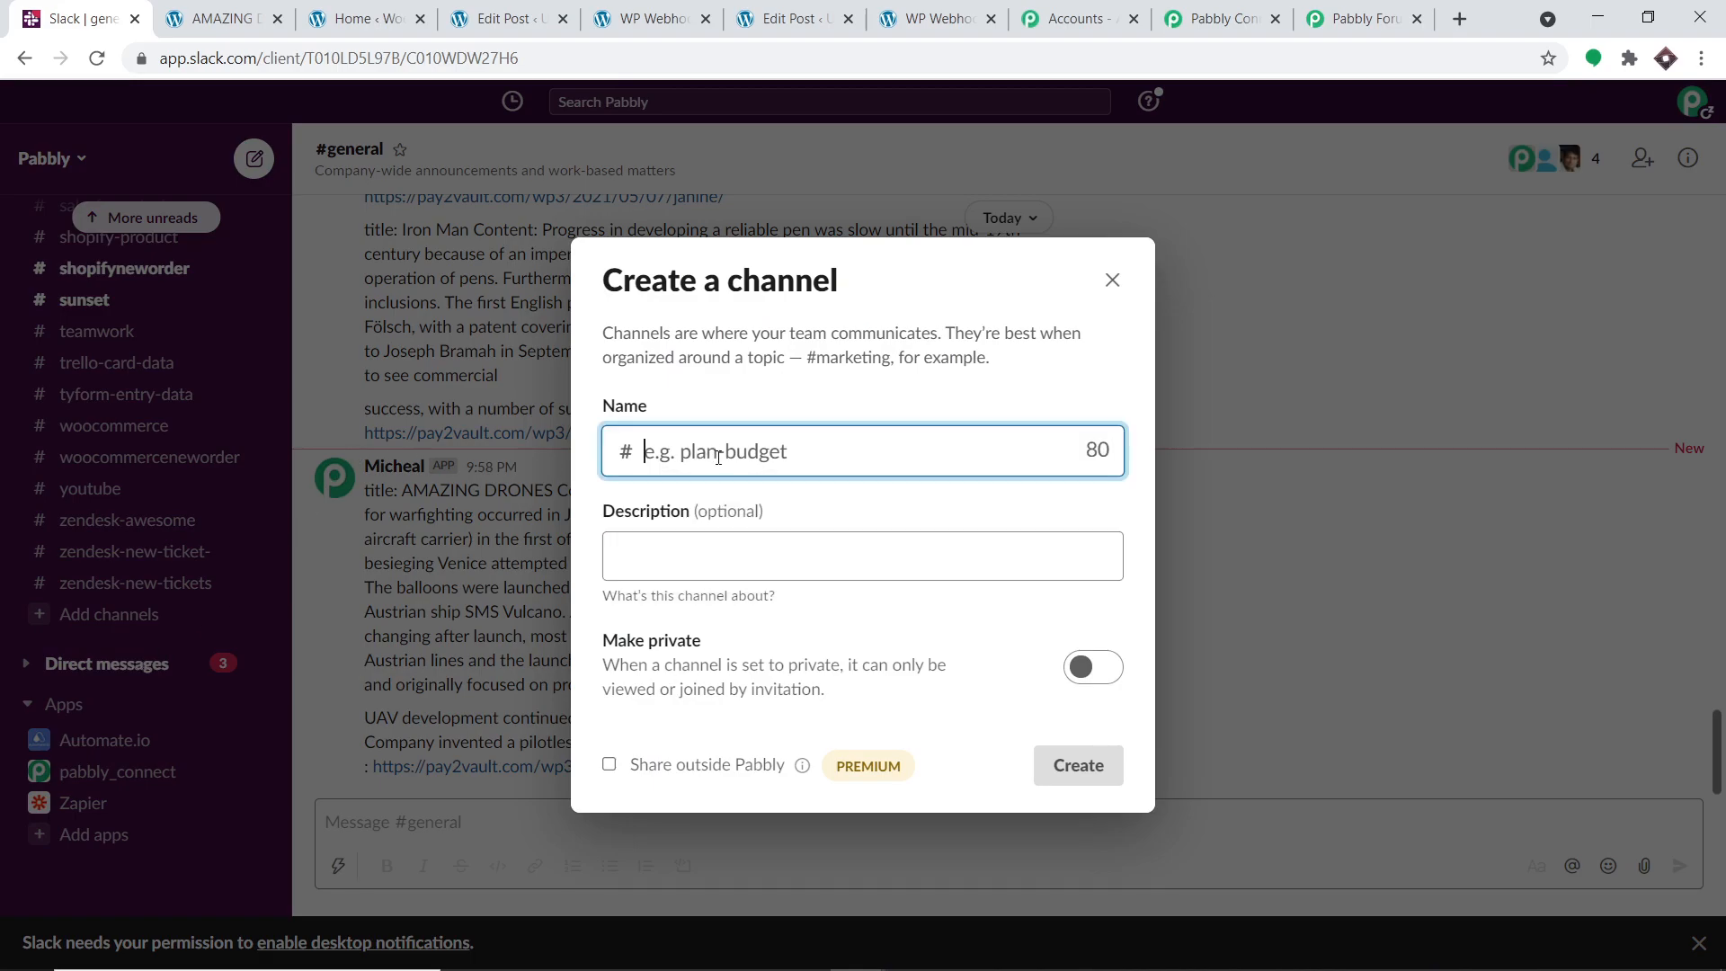
{"action": "type", "text": "wordpress-posts"}
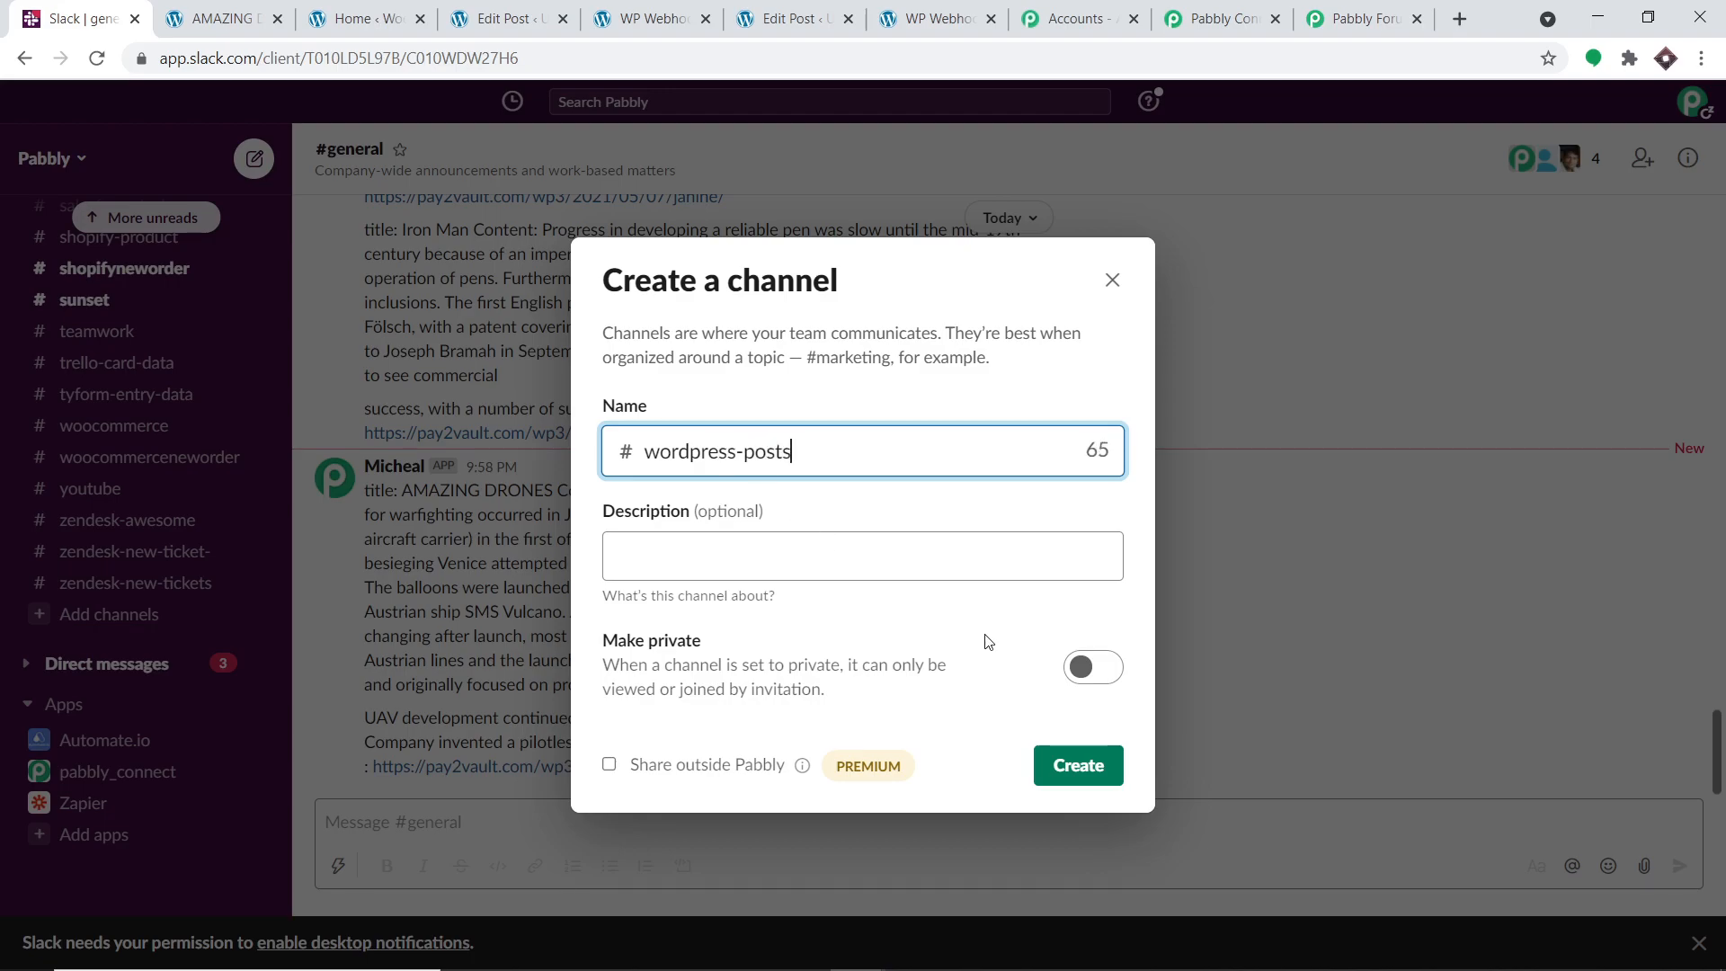
{"action": "left_click", "coordinate": [1092, 780]}
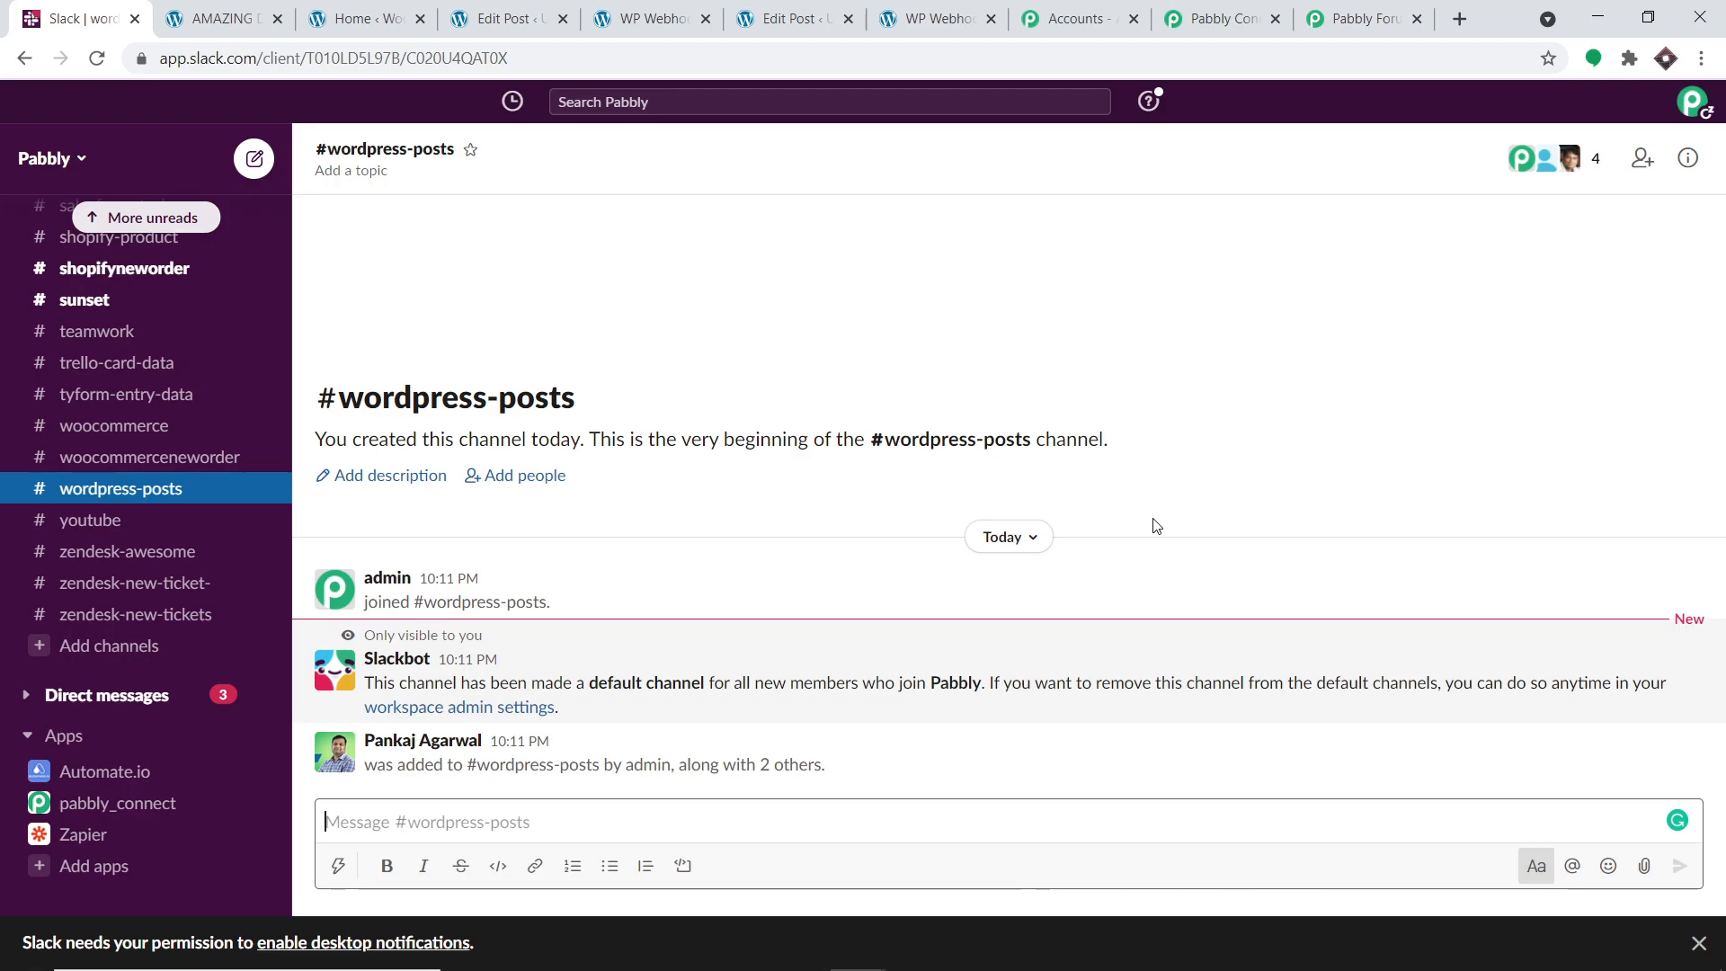
Back in Pabbly Connect, refresh the Slack action's channel list and choose wordpress-posts as the channel
{"action": "left_click", "coordinate": [1237, 11]}
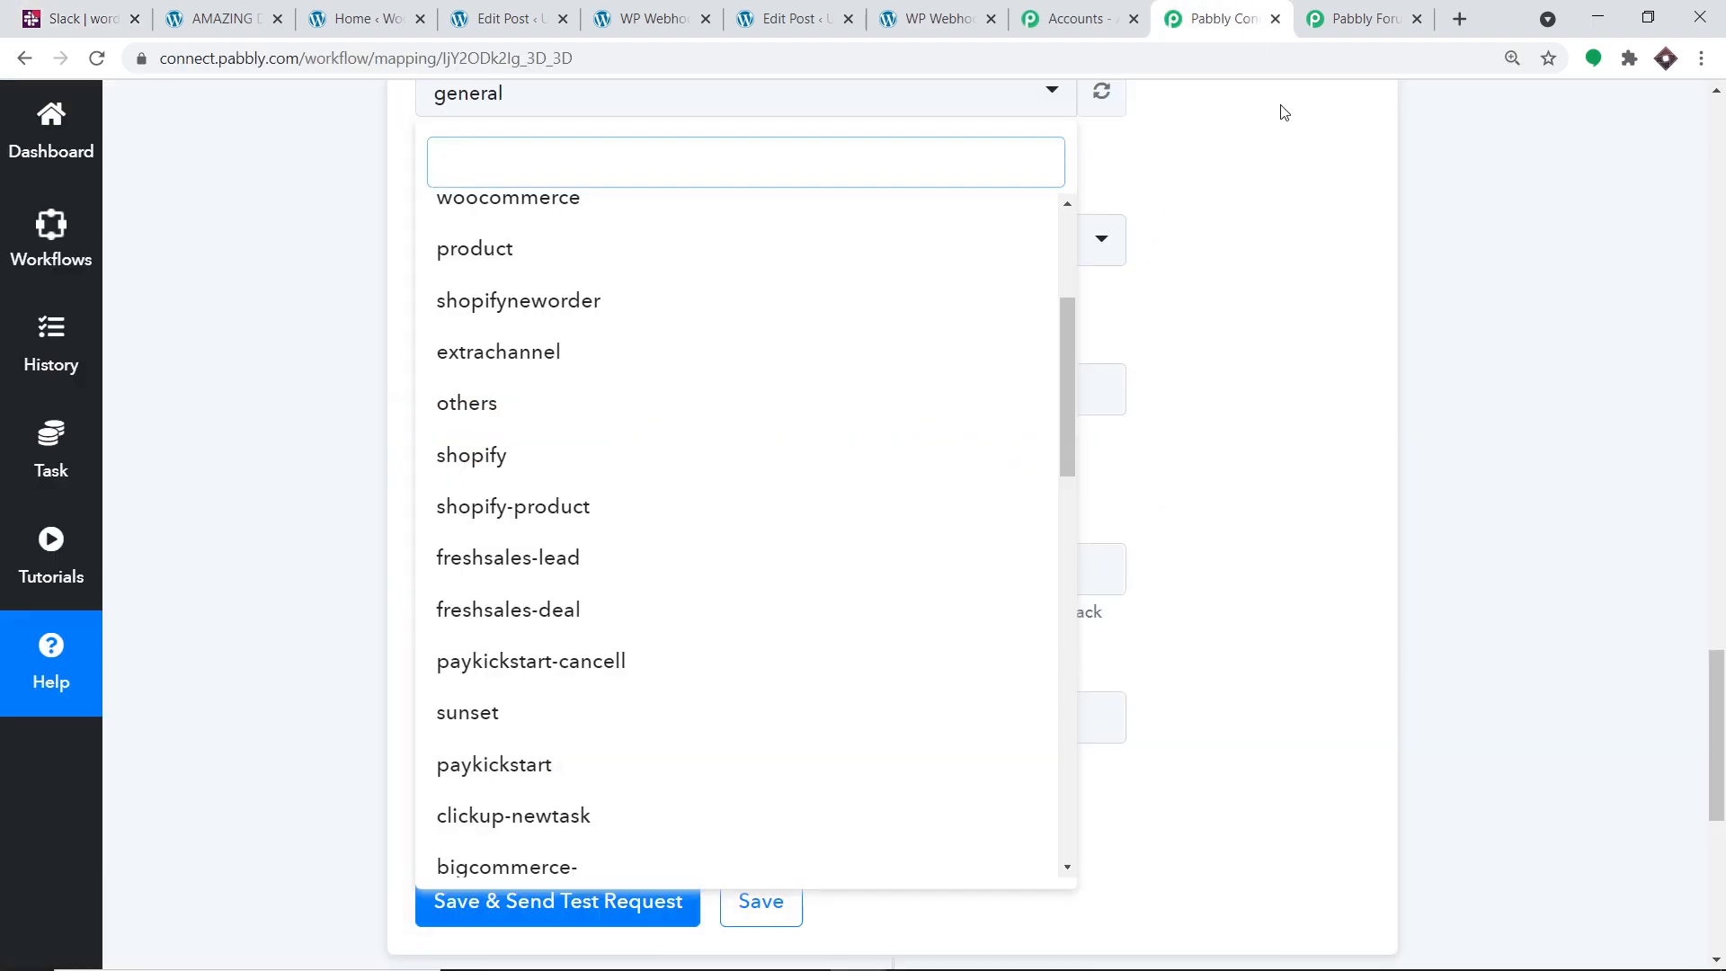
{"action": "left_click", "coordinate": [1285, 350]}
{"action": "scroll", "coordinate": [1213, 341], "scroll_direction": "up", "scroll_amount": 3}
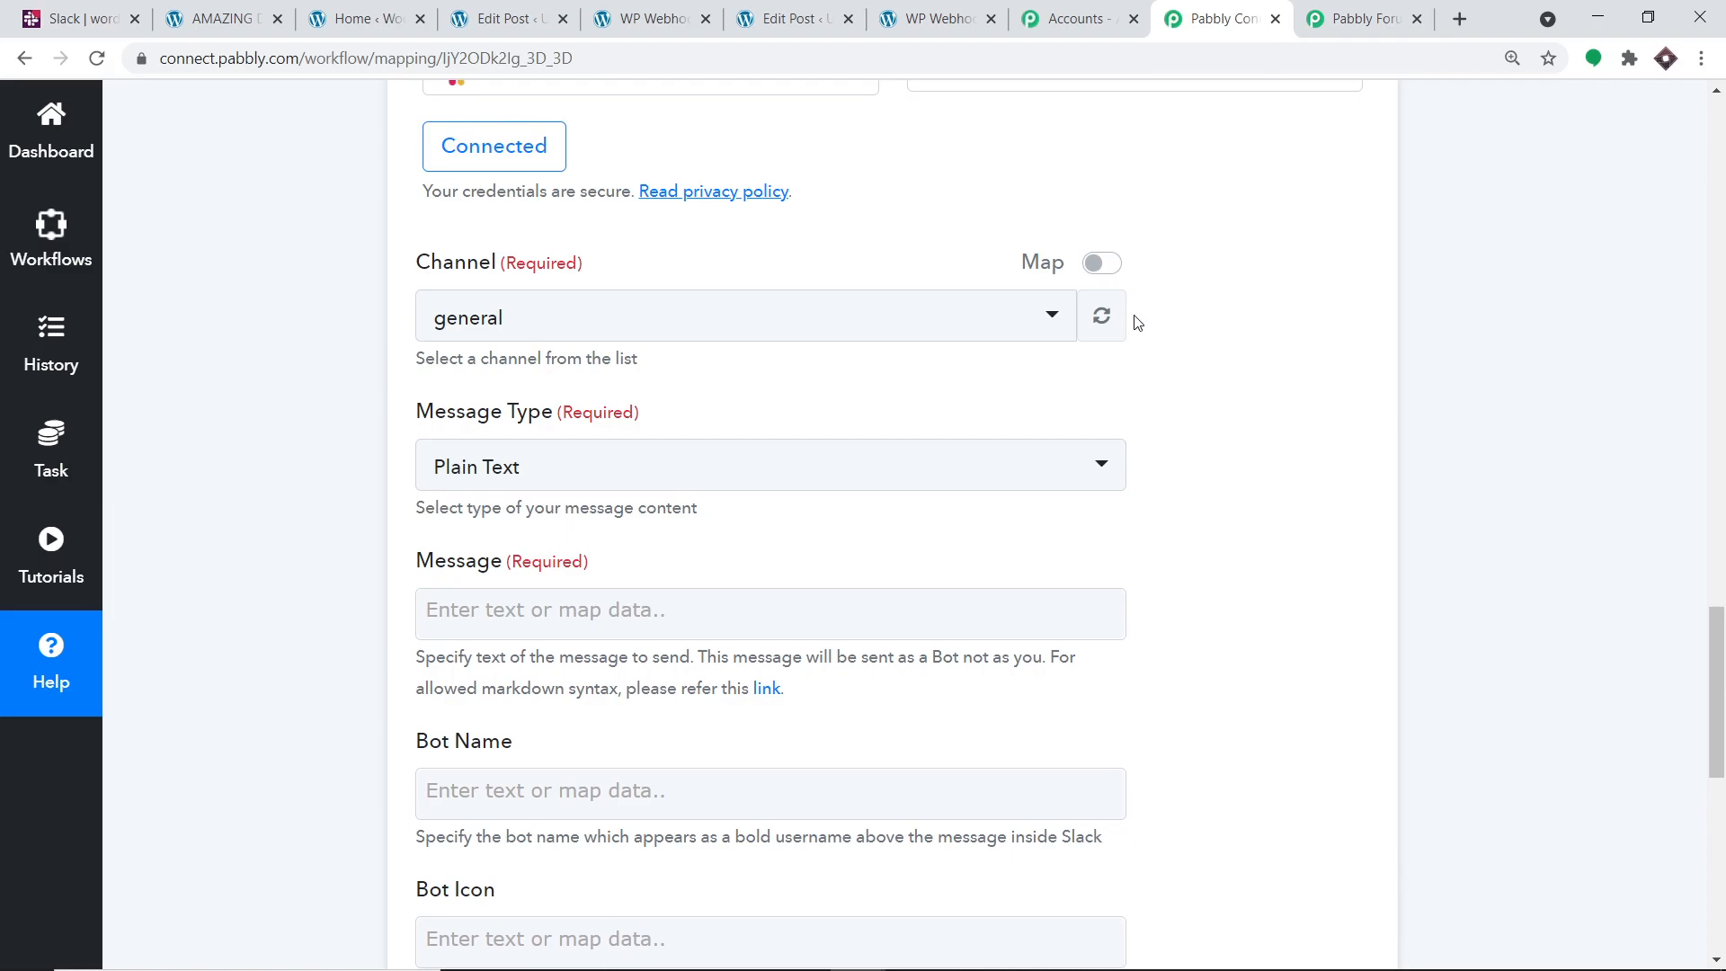
{"action": "left_click", "coordinate": [1120, 314]}
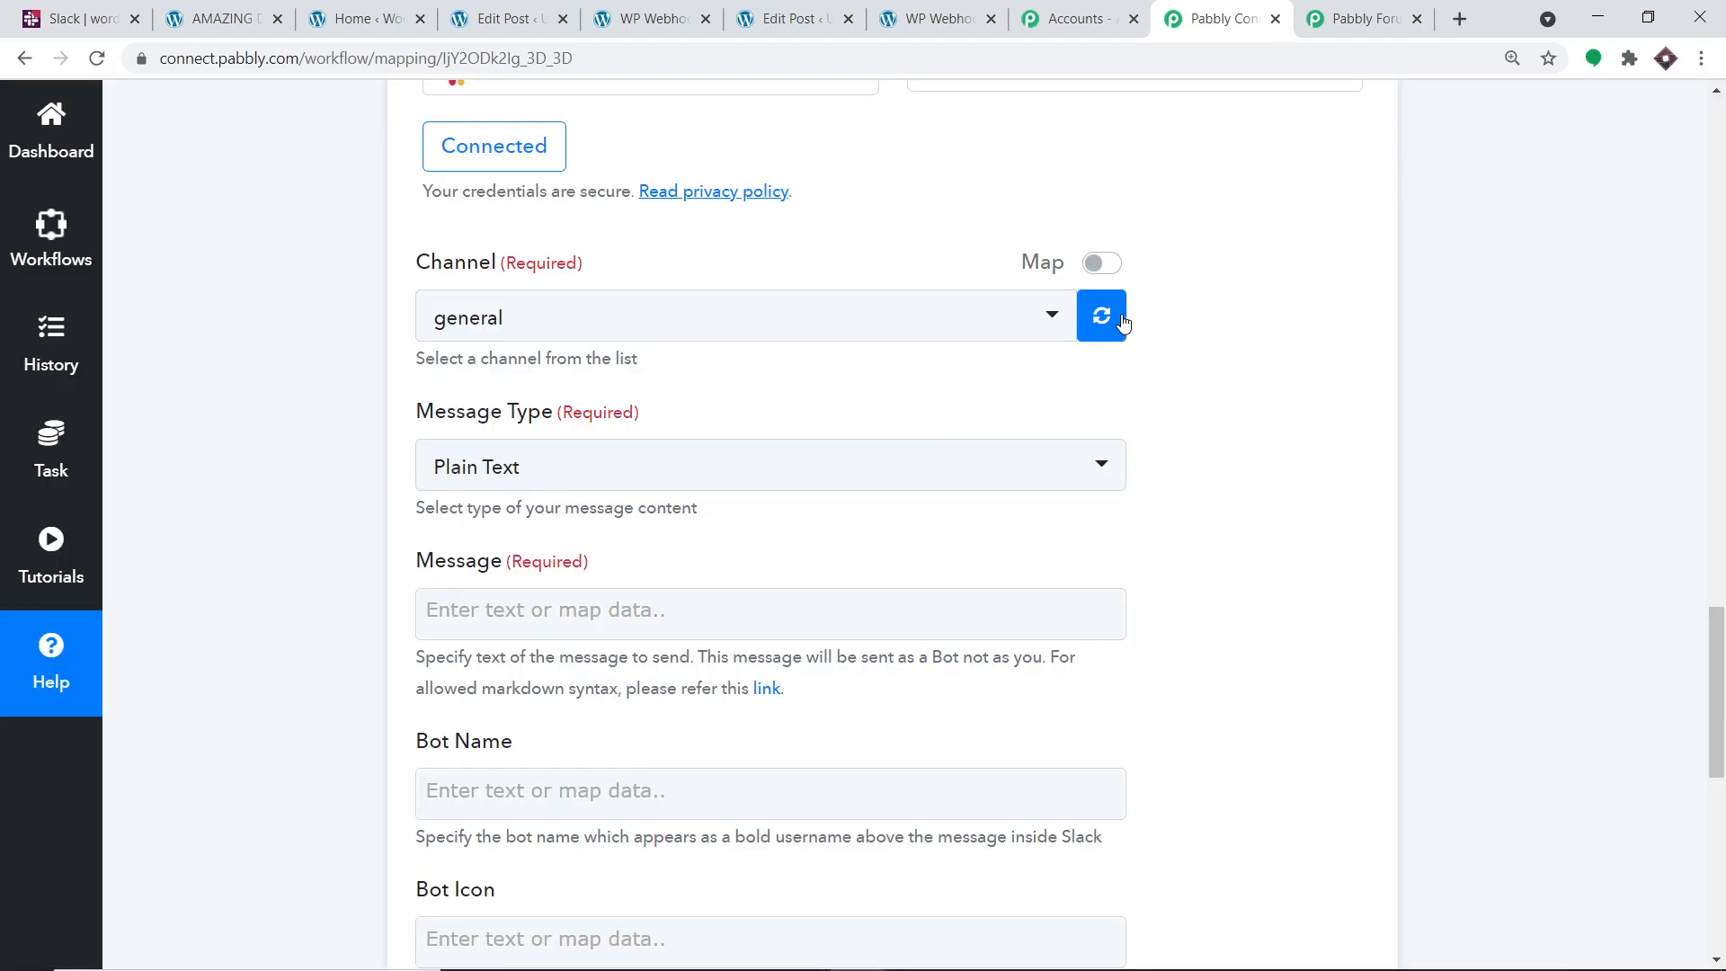
{"action": "left_click", "coordinate": [939, 339]}
{"action": "scroll", "coordinate": [863, 576], "scroll_direction": "down", "scroll_amount": 15}
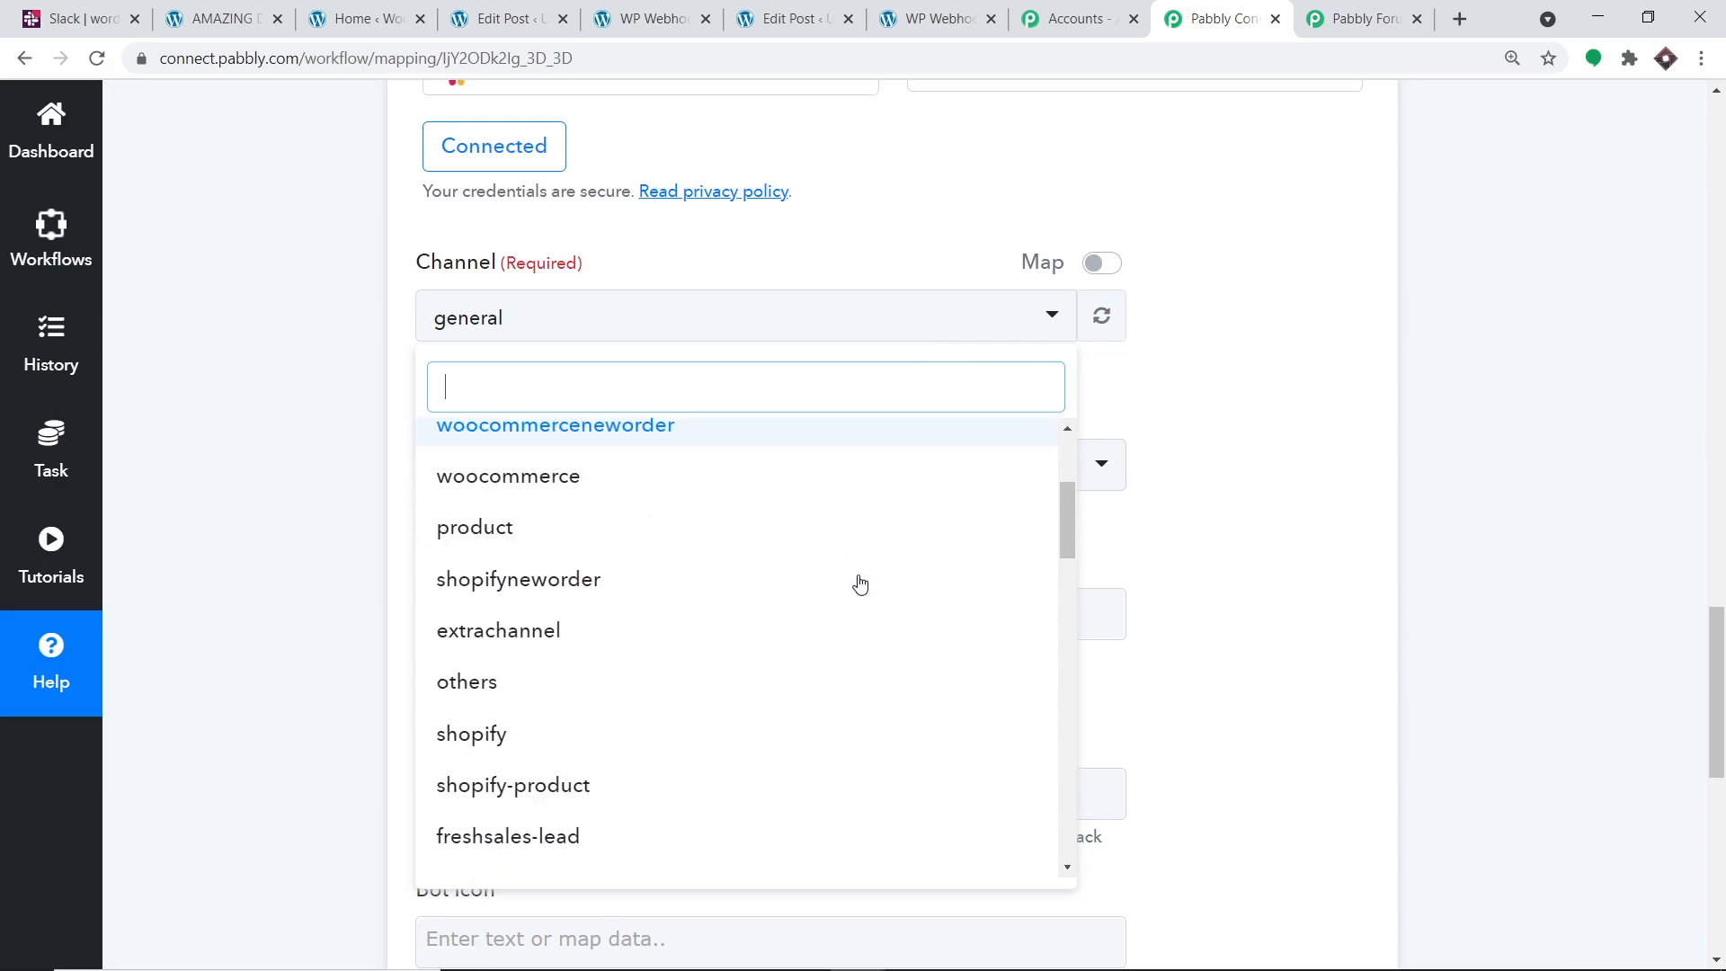
{"action": "scroll", "coordinate": [854, 609], "scroll_direction": "down", "scroll_amount": 4}
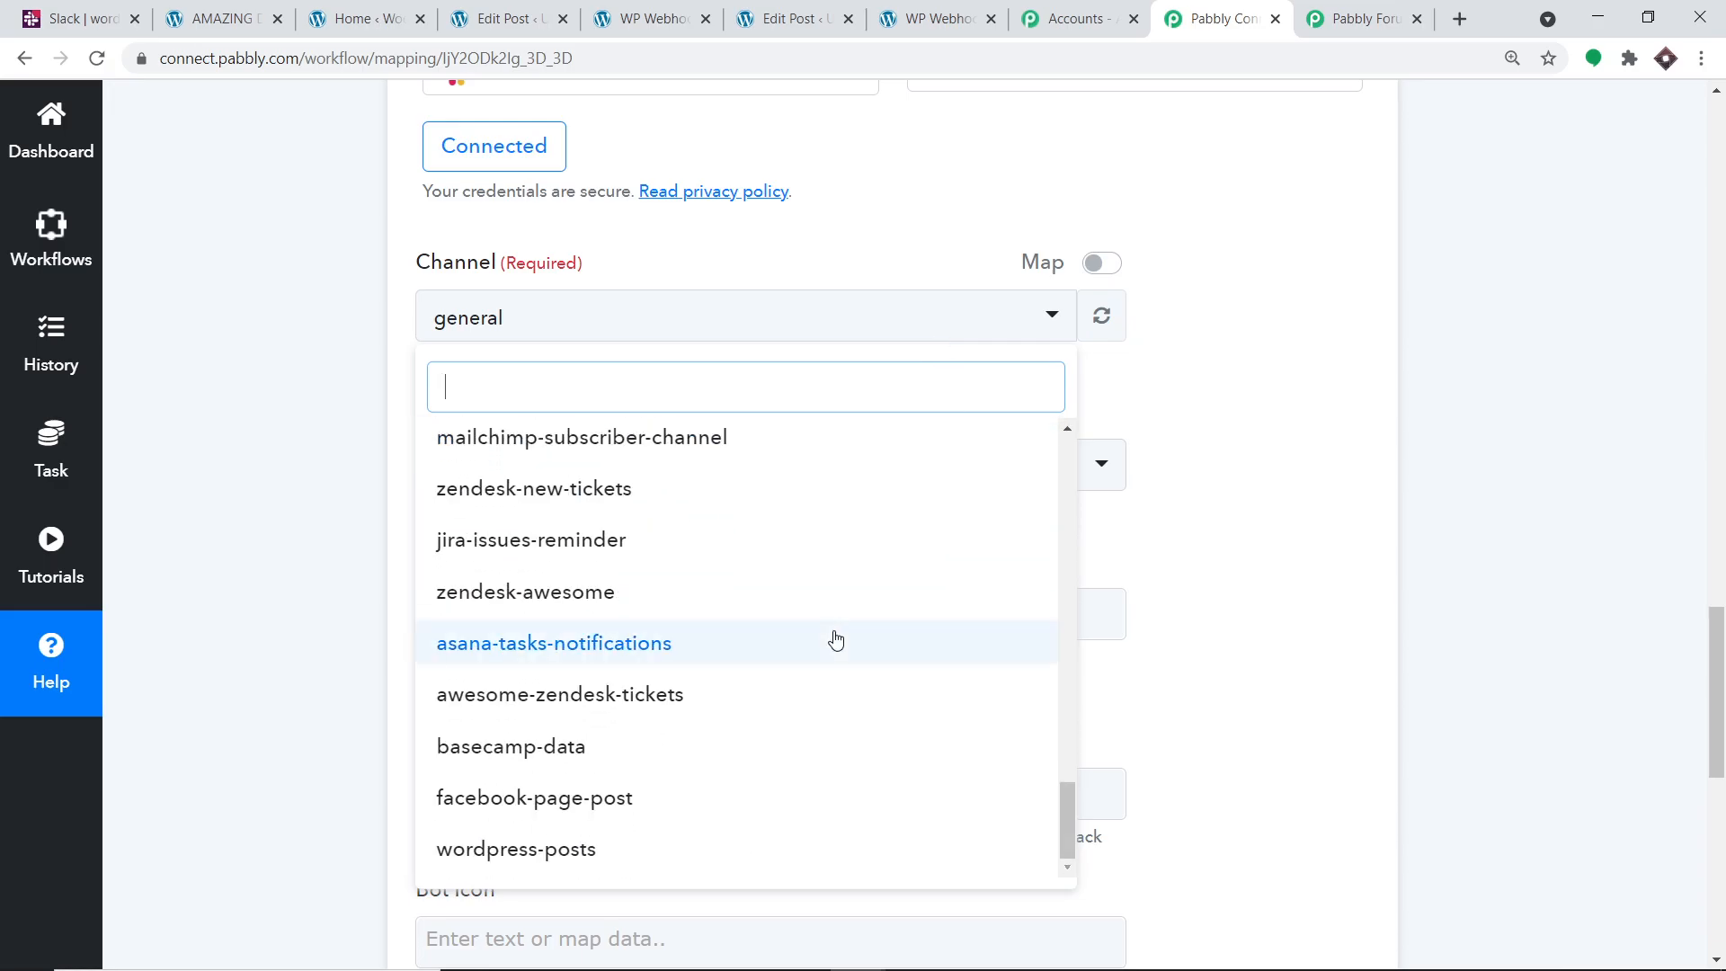
{"action": "left_click", "coordinate": [619, 859]}
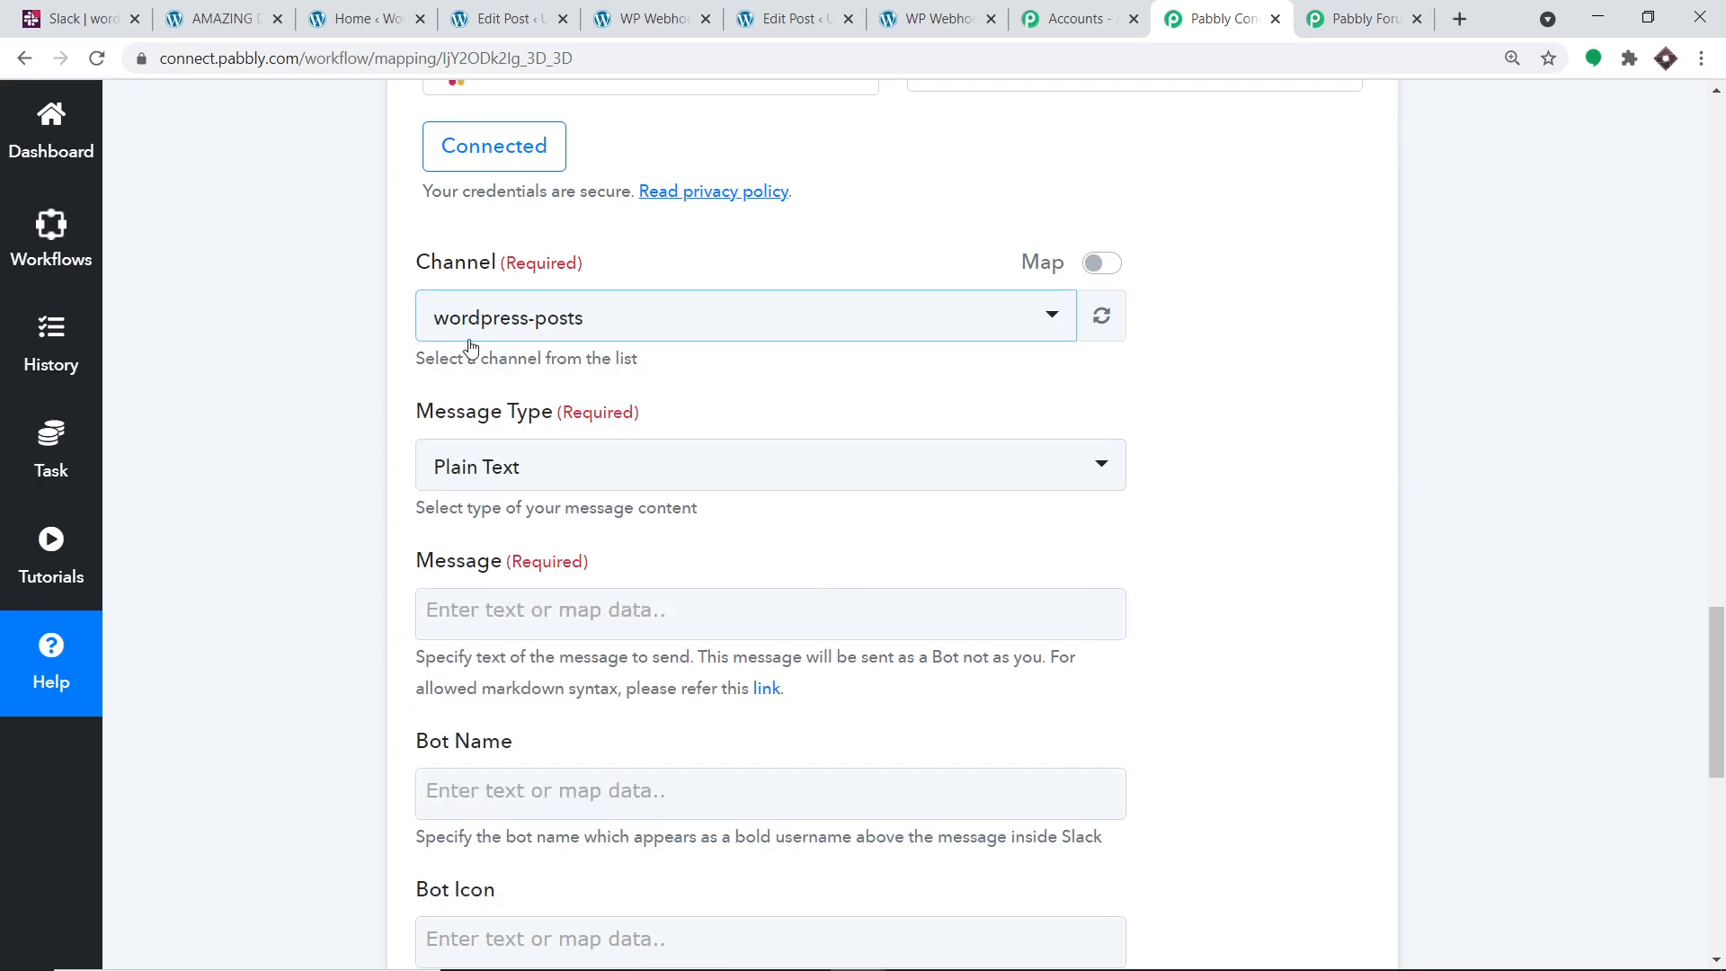
Set the Slack action's message type to Markdown
{"action": "scroll", "coordinate": [681, 378], "scroll_direction": "down", "scroll_amount": 1}
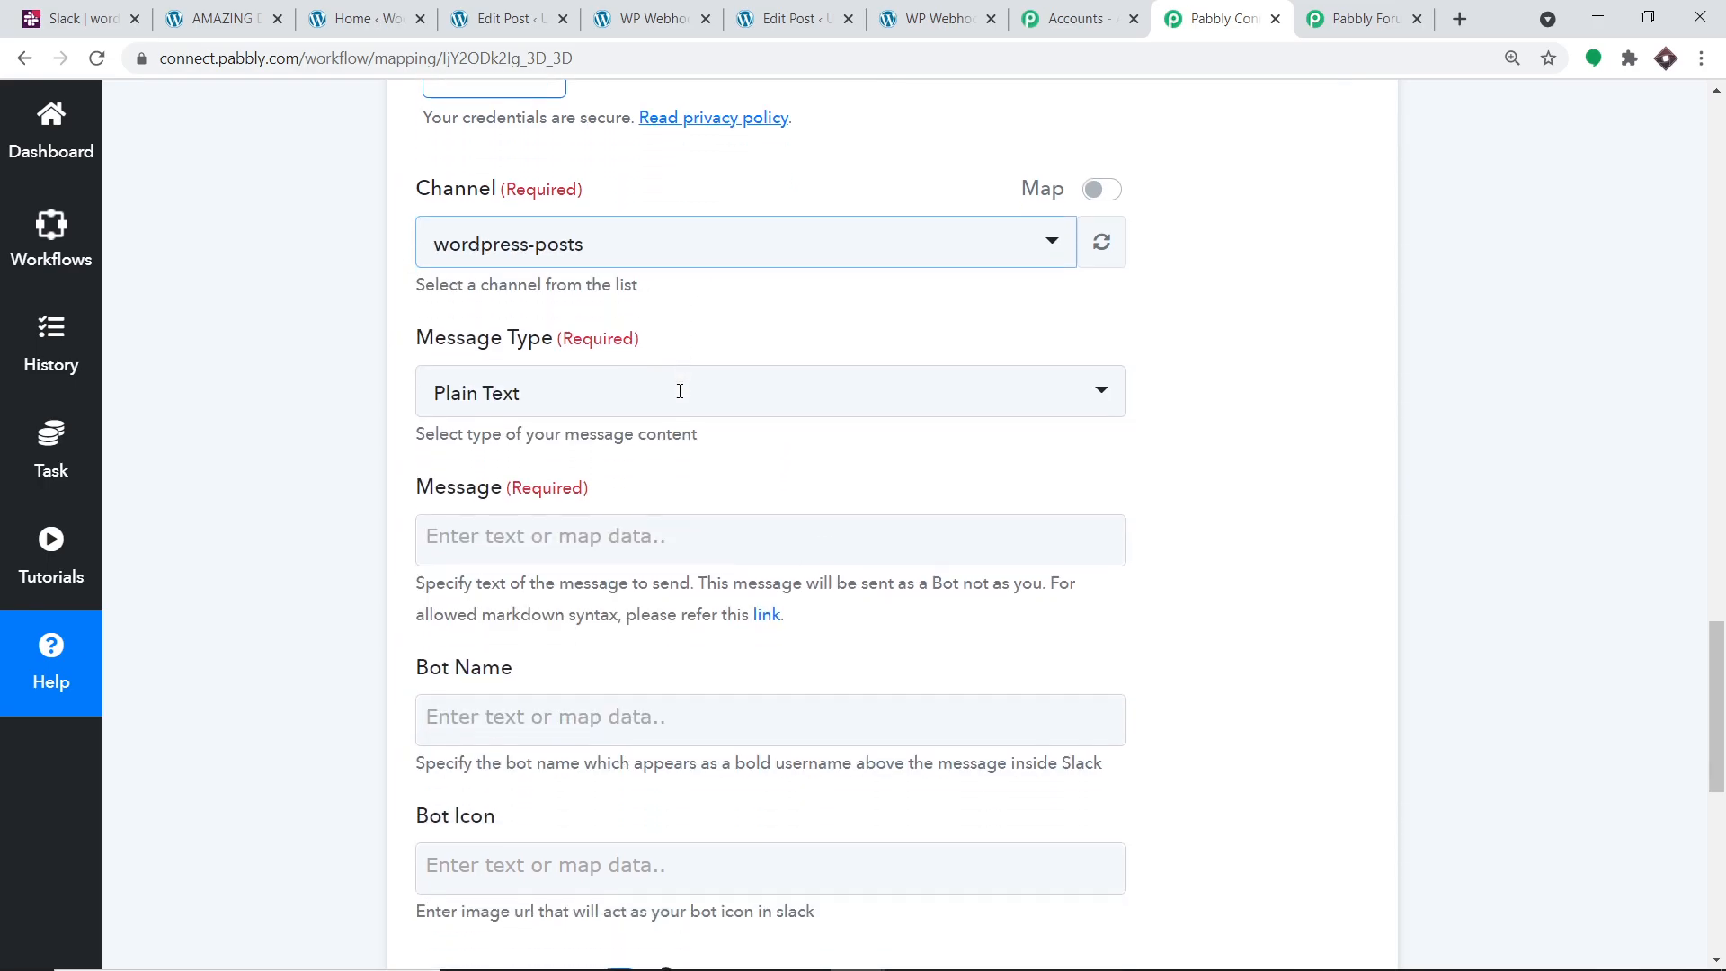
{"action": "left_click", "coordinate": [609, 375]}
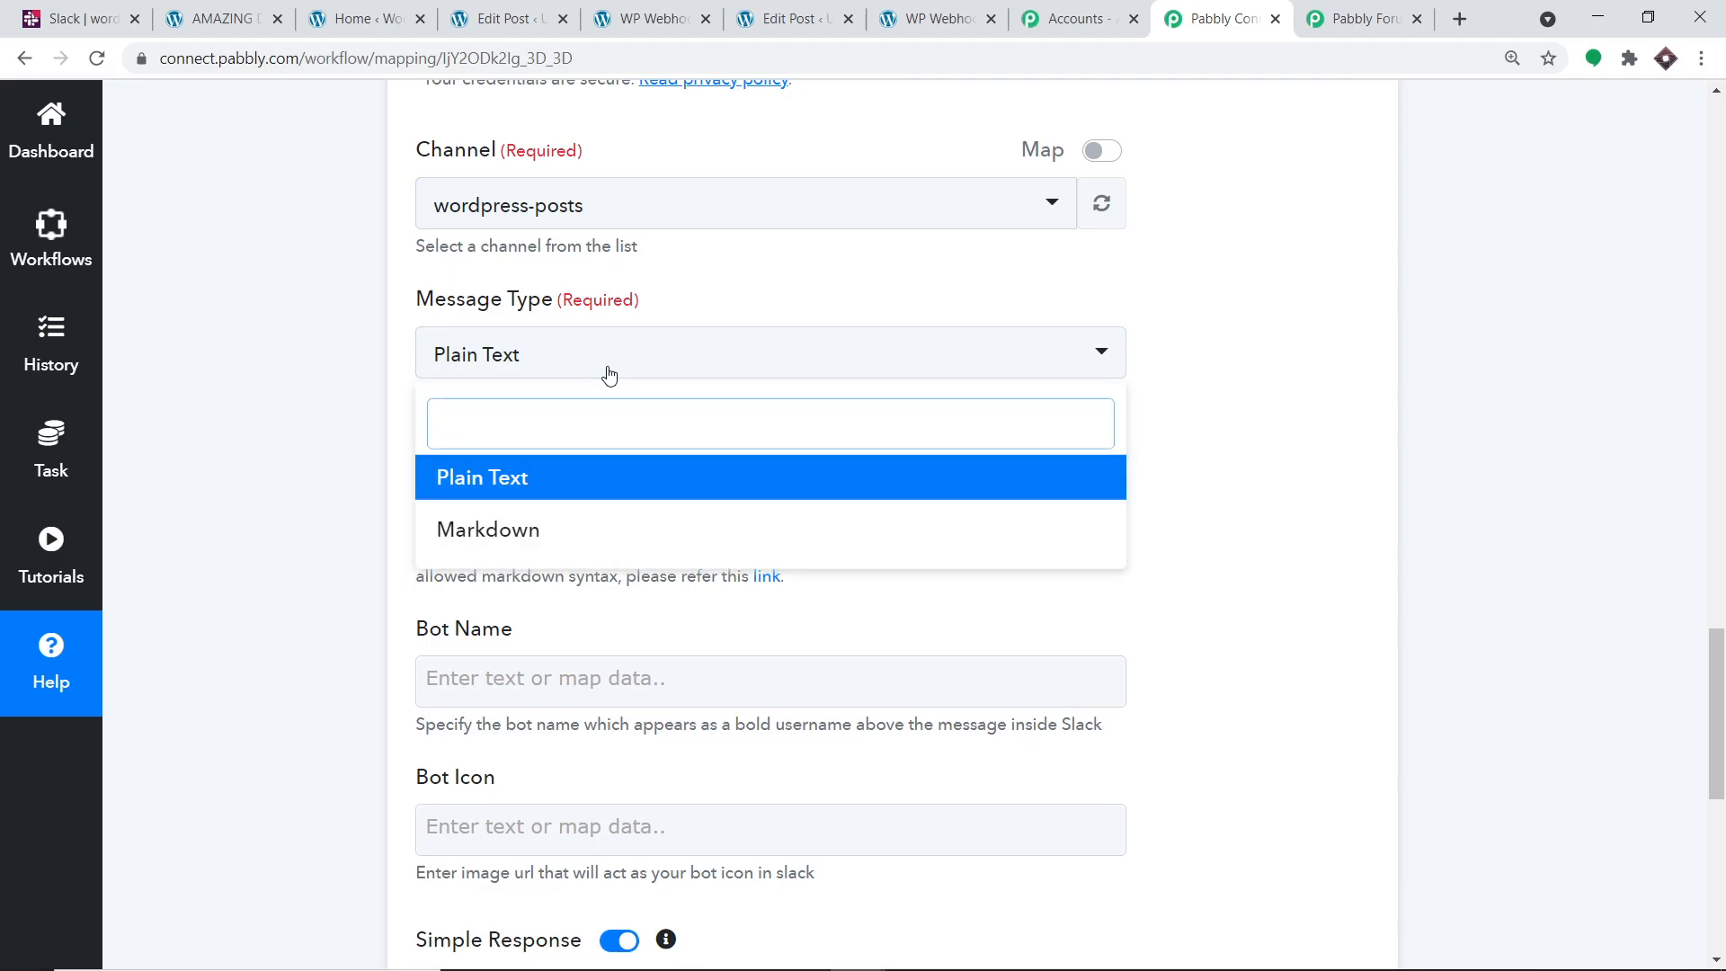
{"action": "left_click", "coordinate": [557, 539]}
Start the Slack message with the label "TITLE :" followed by the mapped post_title field of the WordPress trigger
{"action": "scroll", "coordinate": [773, 501], "scroll_direction": "down", "scroll_amount": 1}
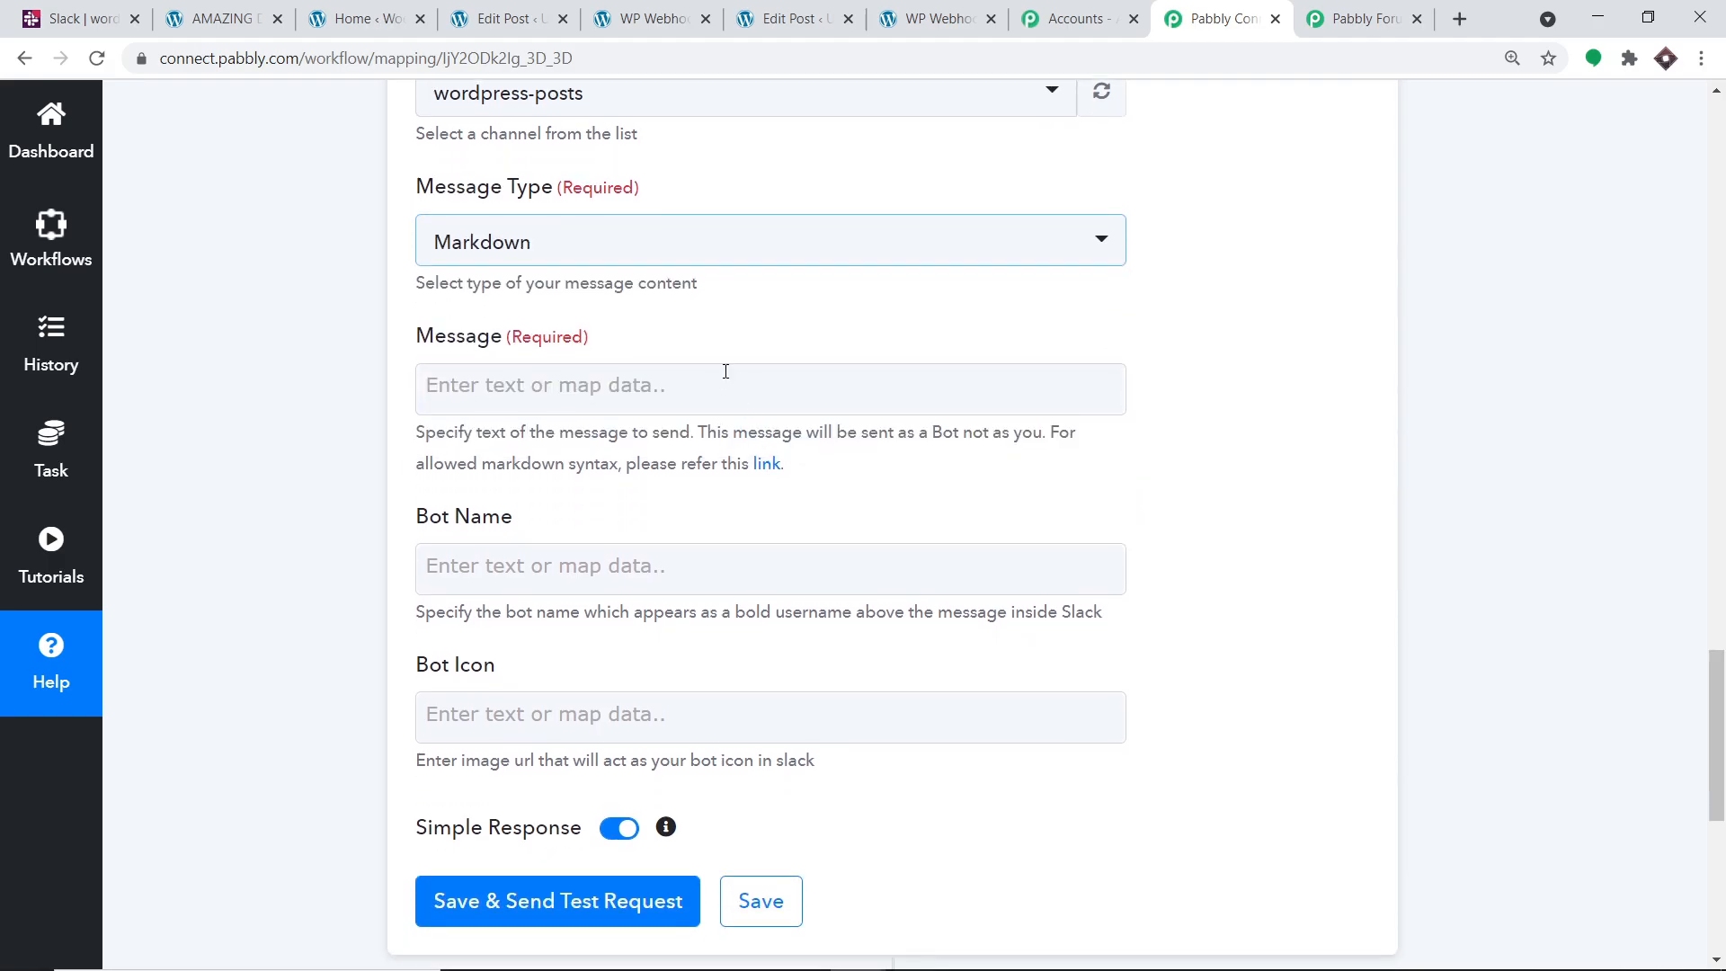
{"action": "left_click", "coordinate": [722, 377]}
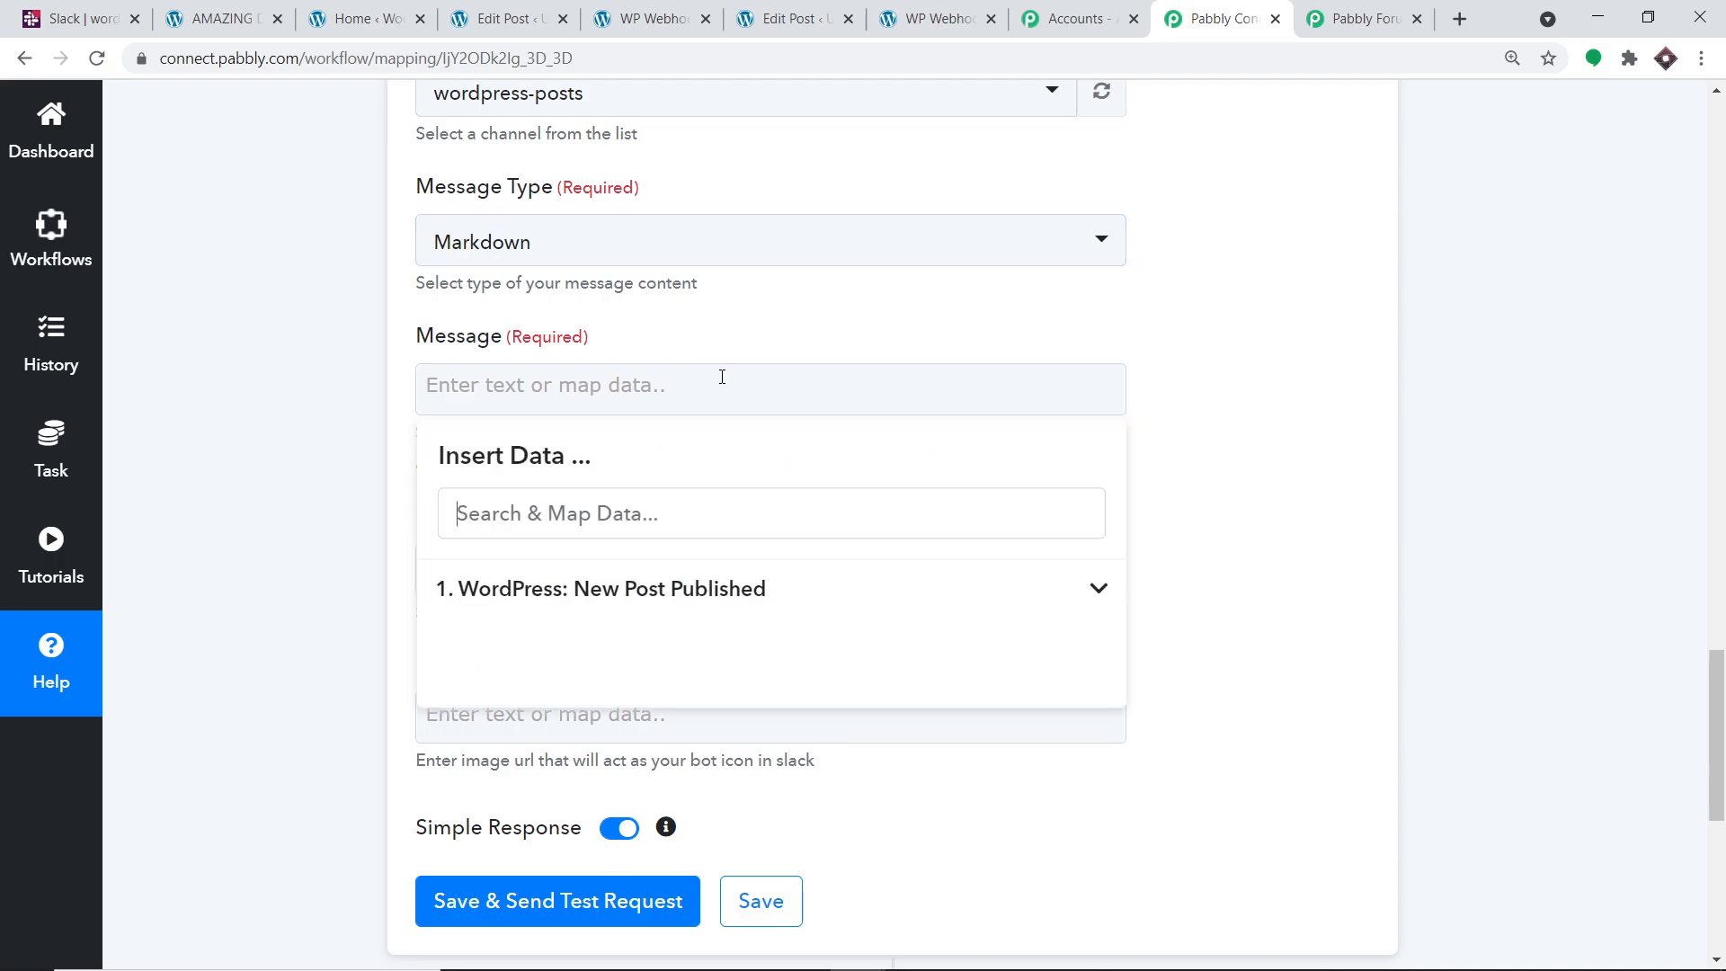
{"action": "left_click", "coordinate": [623, 597]}
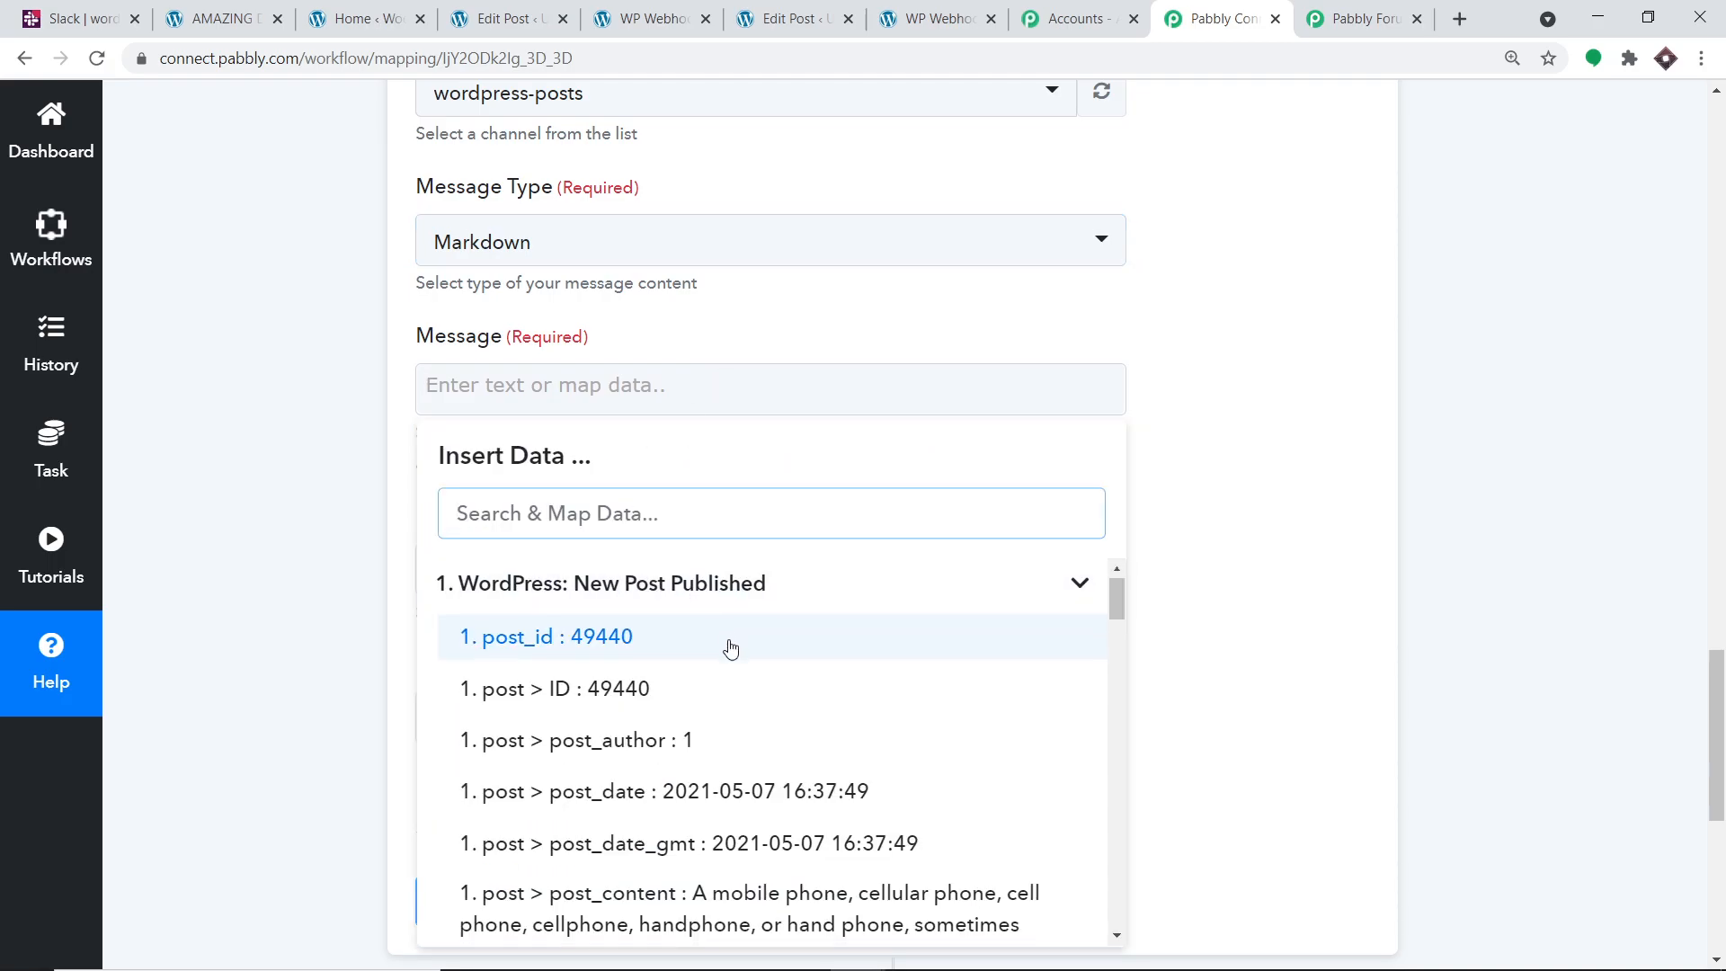
{"action": "scroll", "coordinate": [727, 646], "scroll_direction": "down", "scroll_amount": 1}
{"action": "scroll", "coordinate": [683, 692], "scroll_direction": "down", "scroll_amount": 2}
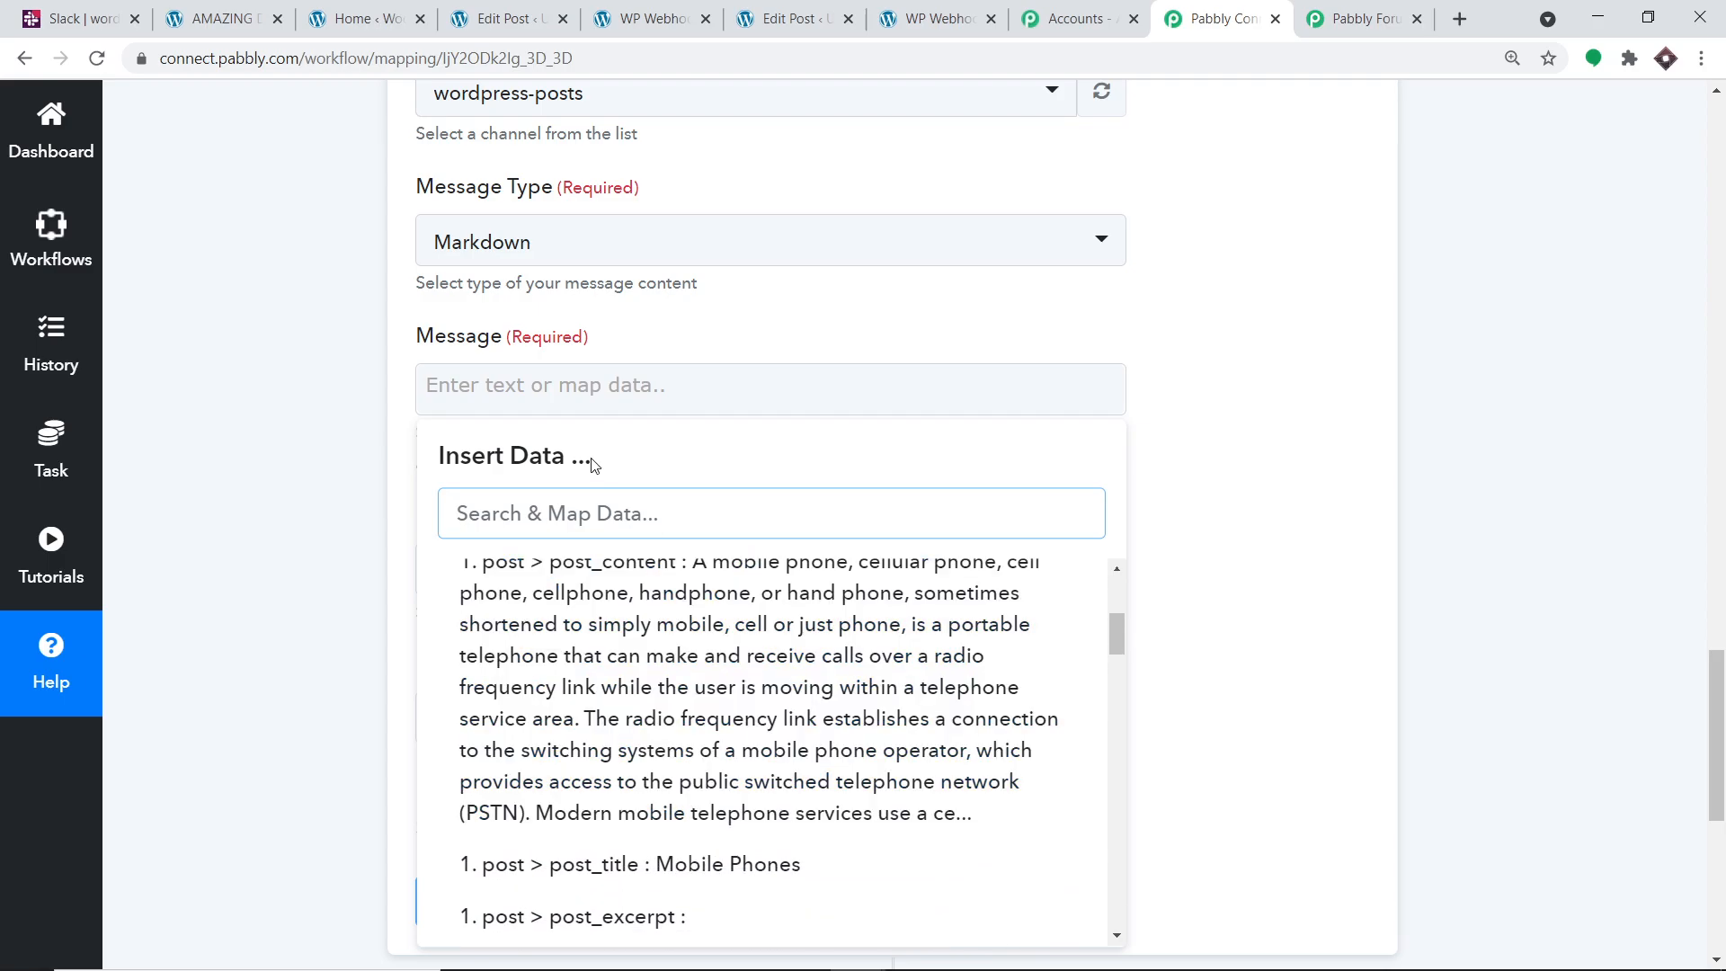
{"action": "left_click", "coordinate": [497, 387]}
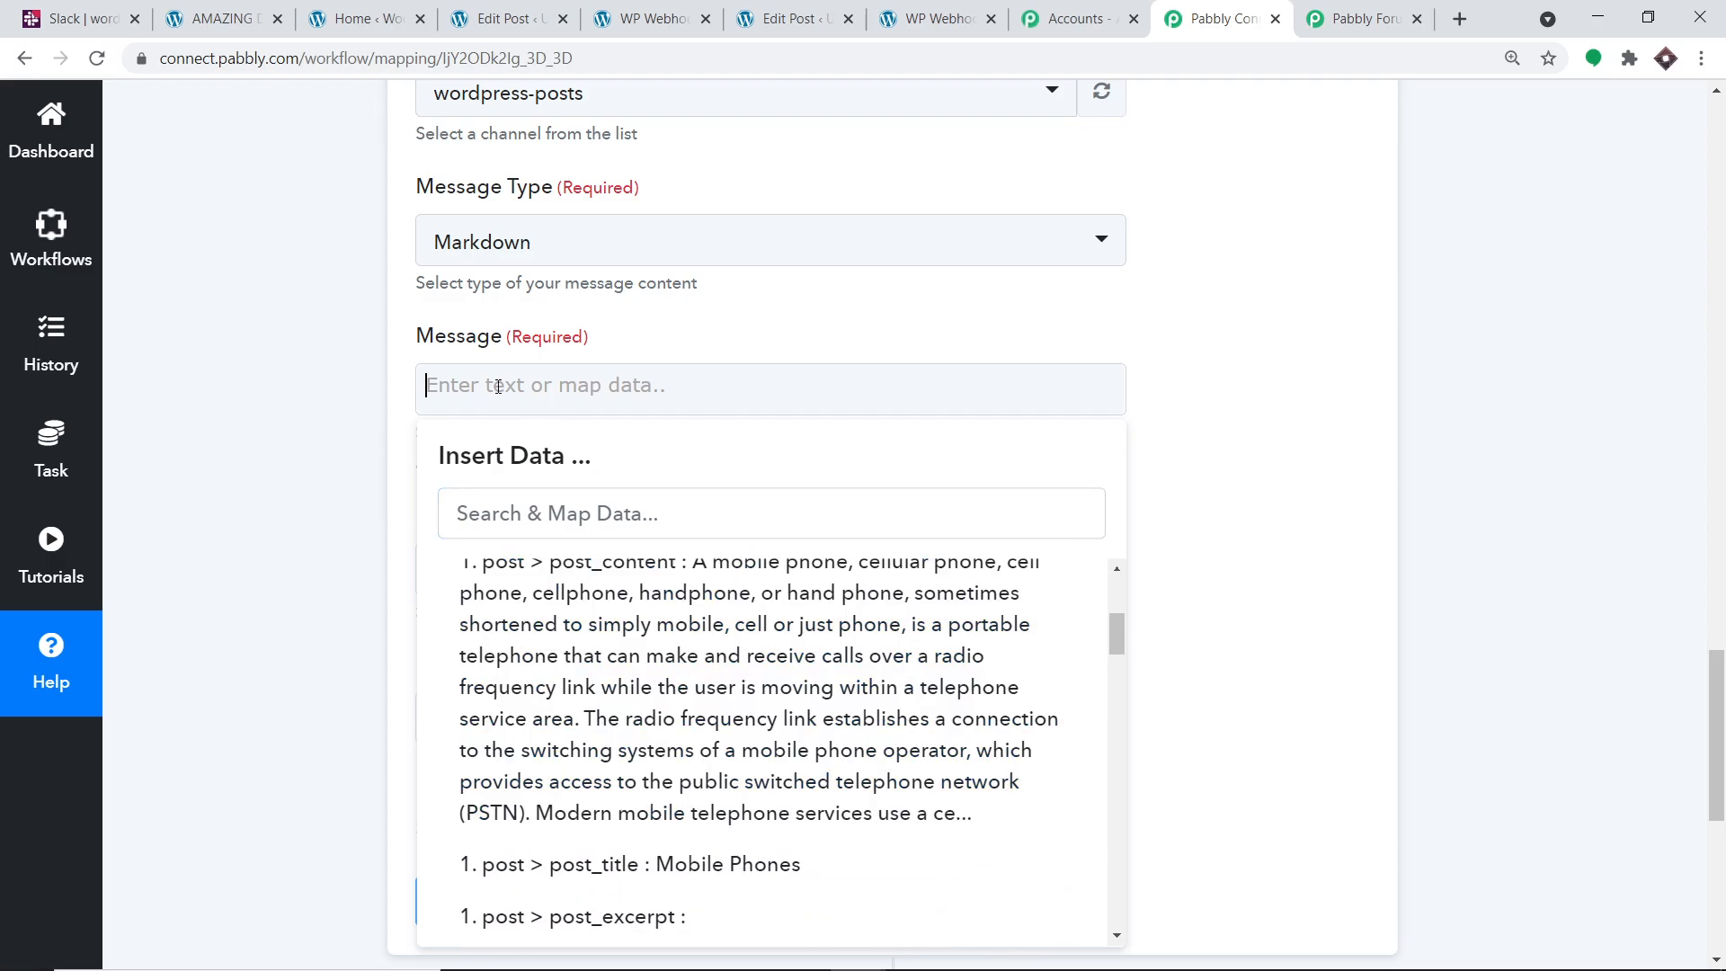
{"action": "type", "text": "TITLE :"}
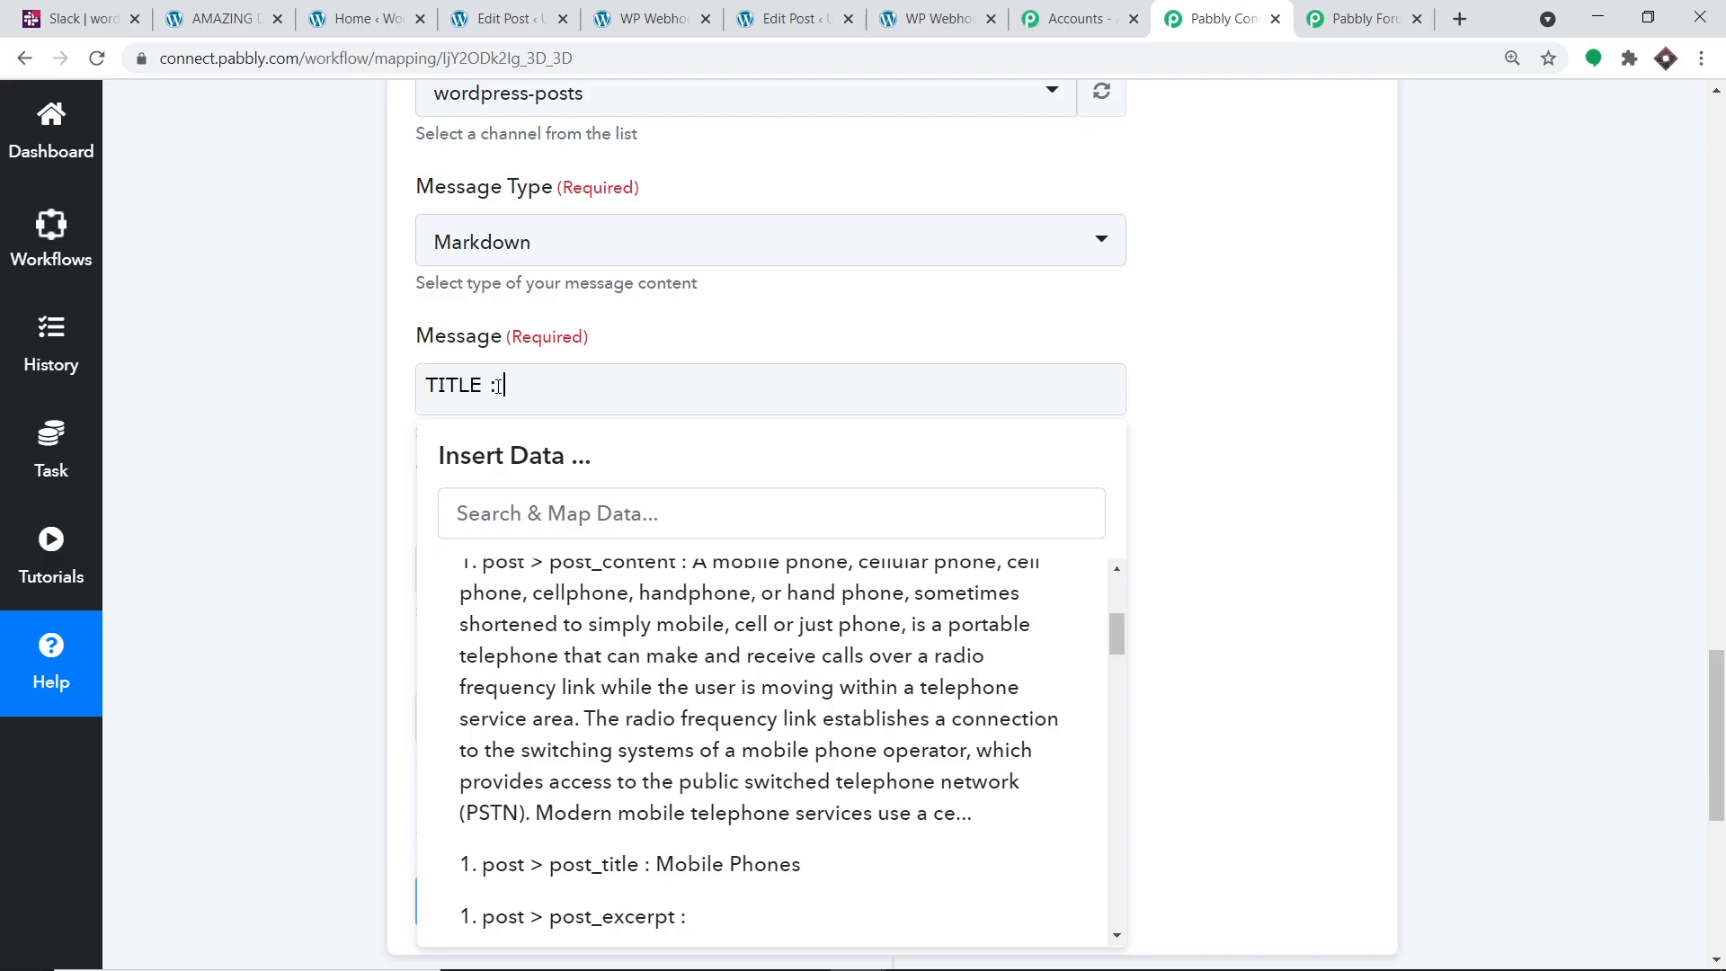
{"action": "left_click", "coordinate": [696, 865]}
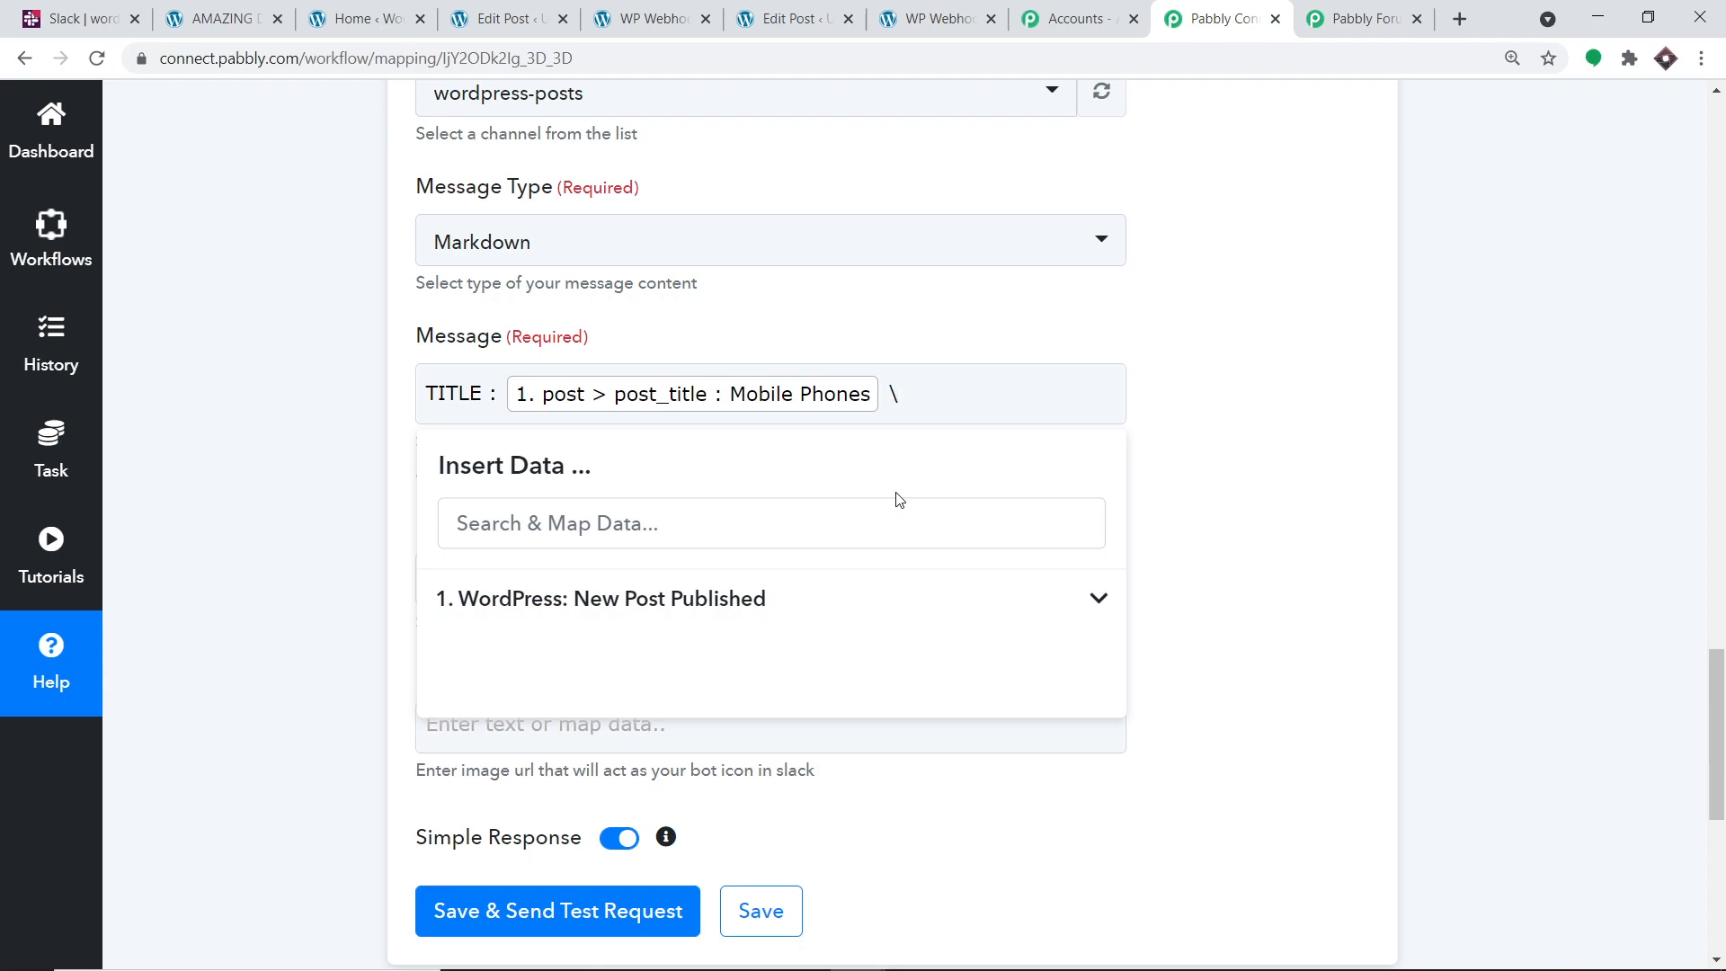
Add the label "CONTENT :" after the title in the message and map the post_content field to it
{"action": "left_click", "coordinate": [665, 611]}
{"action": "type", "text": "CONTENT"}
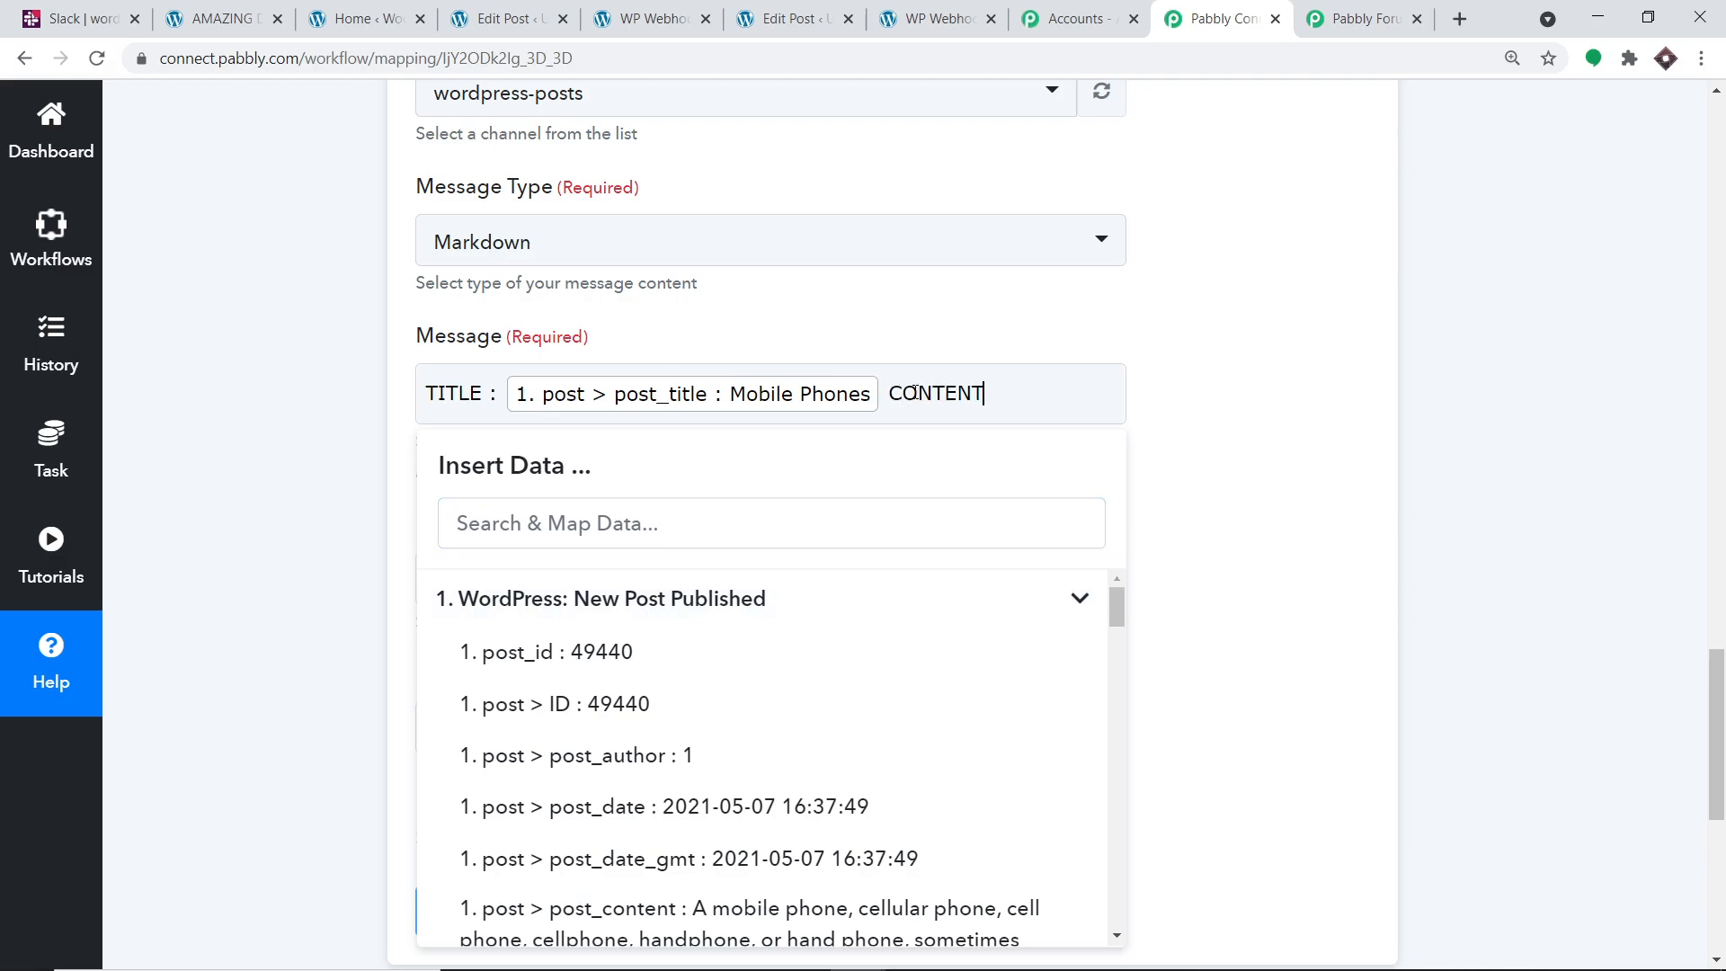
{"action": "type", "text": " :"}
{"action": "left_click", "coordinate": [809, 930]}
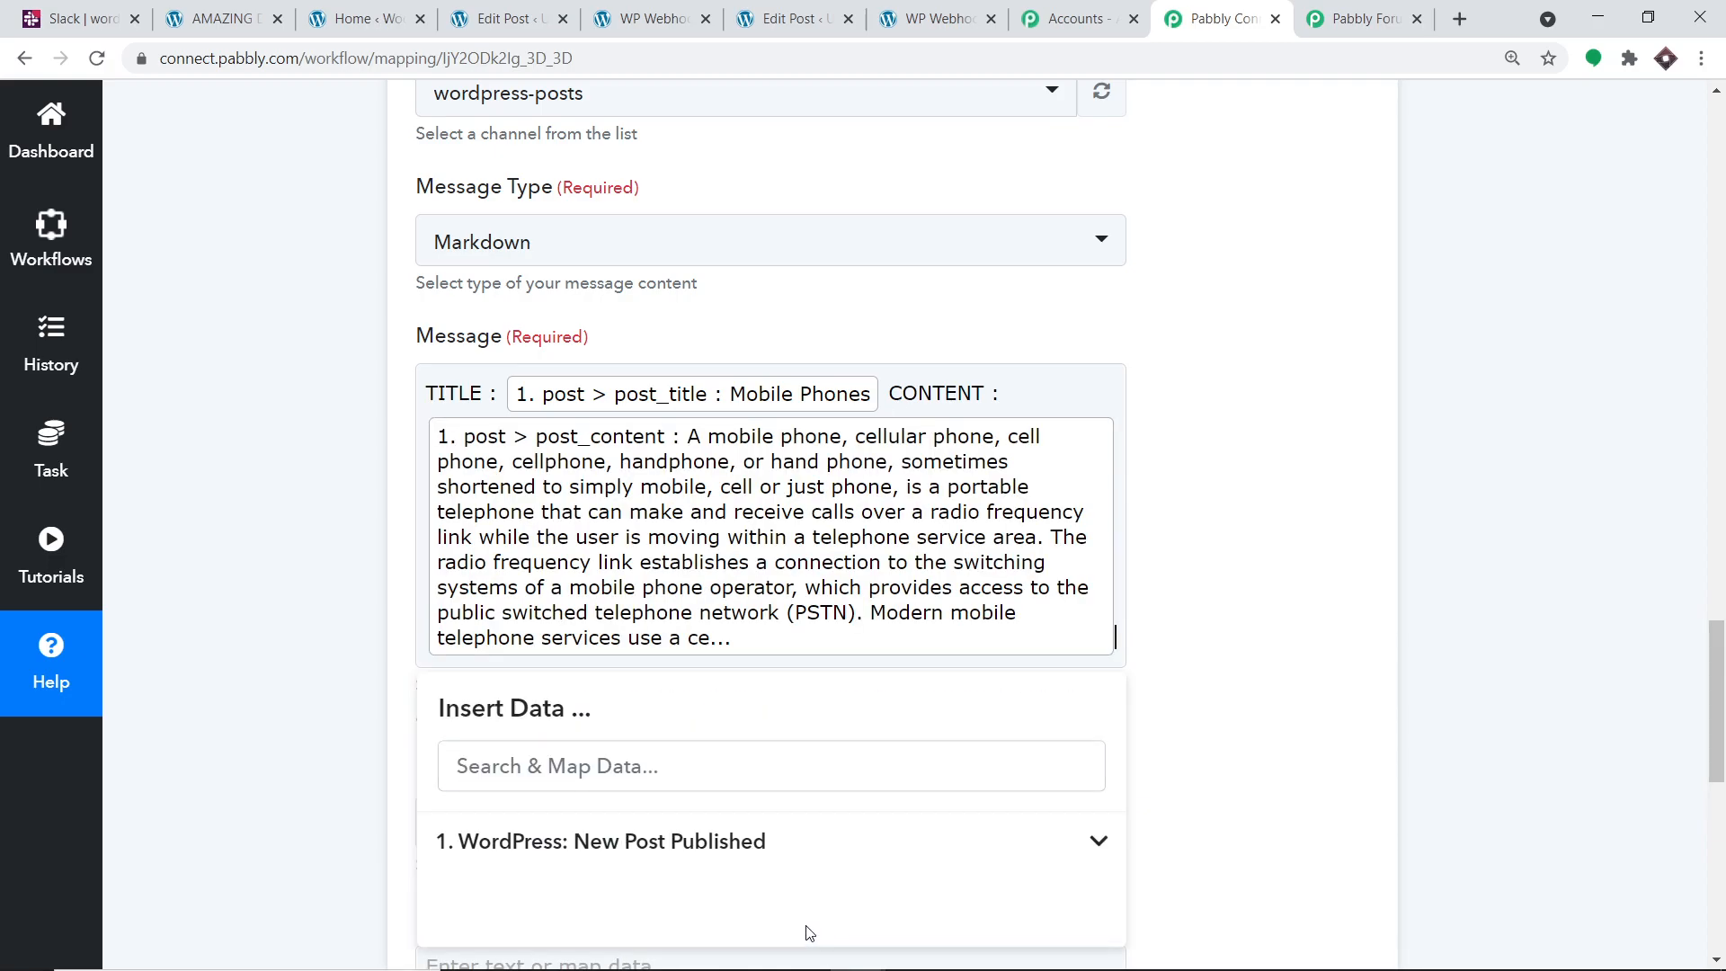
Add the label "IMAGE URL :" on a new line of the Slack message and map the post_permalink field to it
{"action": "key", "text": "Return"}
{"action": "type", "text": "IMAGE URL :"}
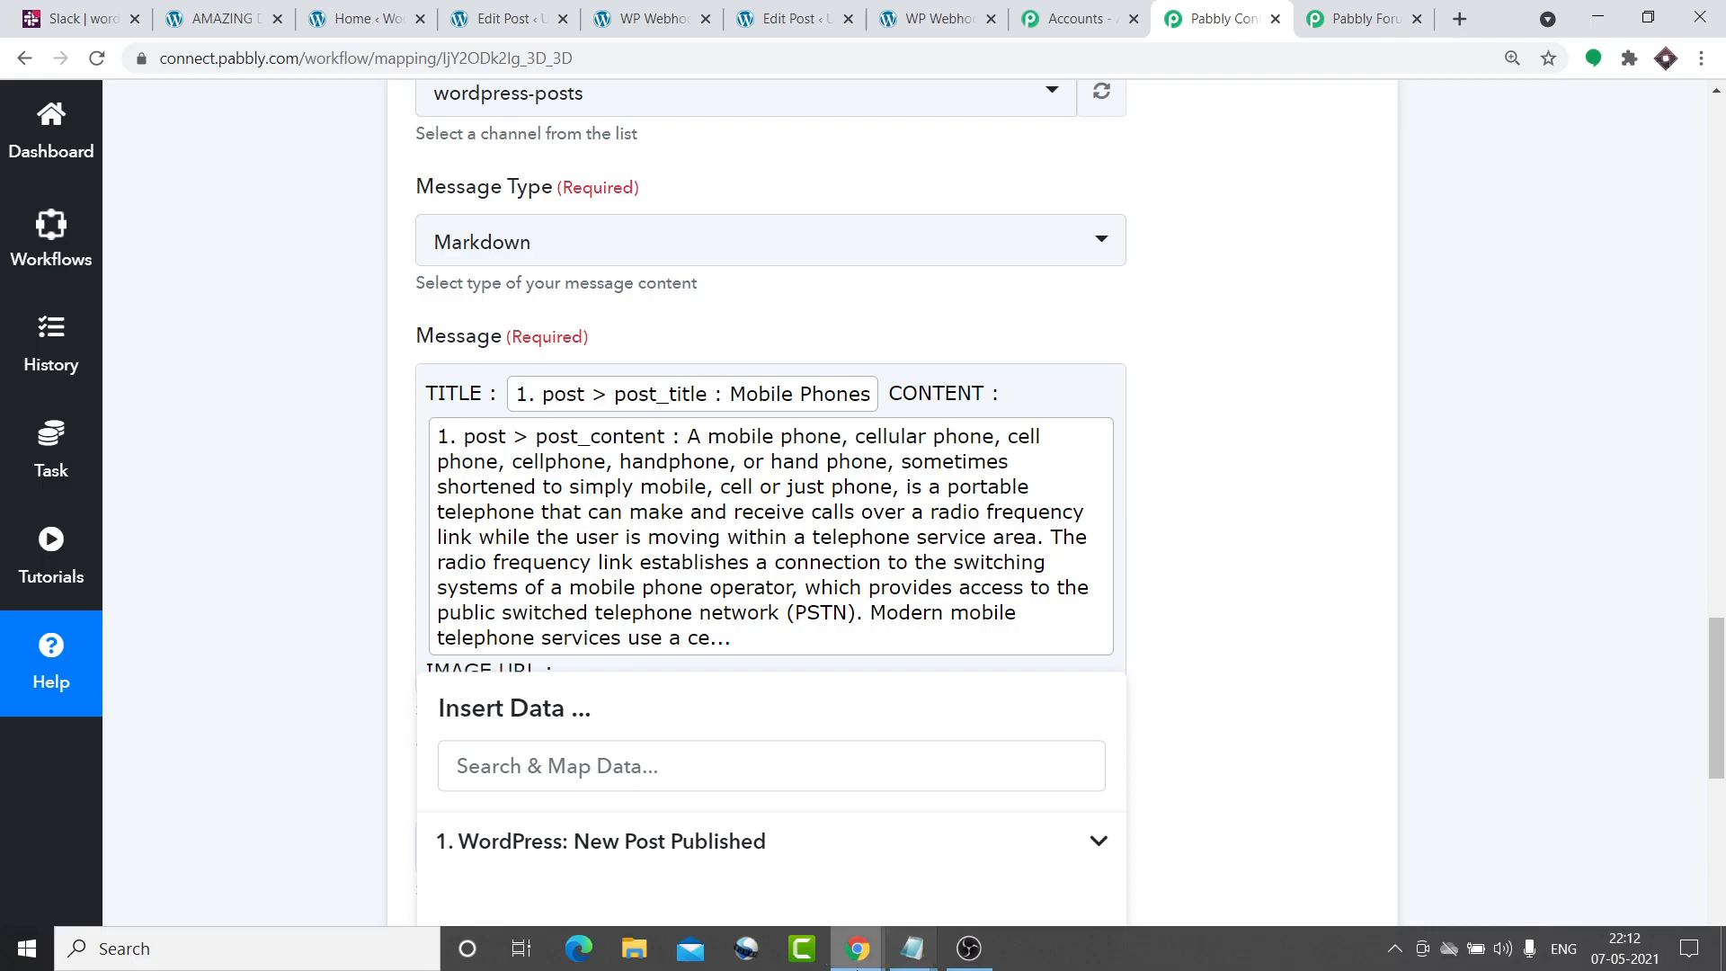
{"action": "left_click", "coordinate": [718, 841]}
{"action": "scroll", "coordinate": [779, 426], "scroll_direction": "down", "scroll_amount": 5}
{"action": "left_click", "coordinate": [779, 426]}
{"action": "left_click", "coordinate": [764, 228]}
{"action": "scroll", "coordinate": [790, 455], "scroll_direction": "down", "scroll_amount": 8}
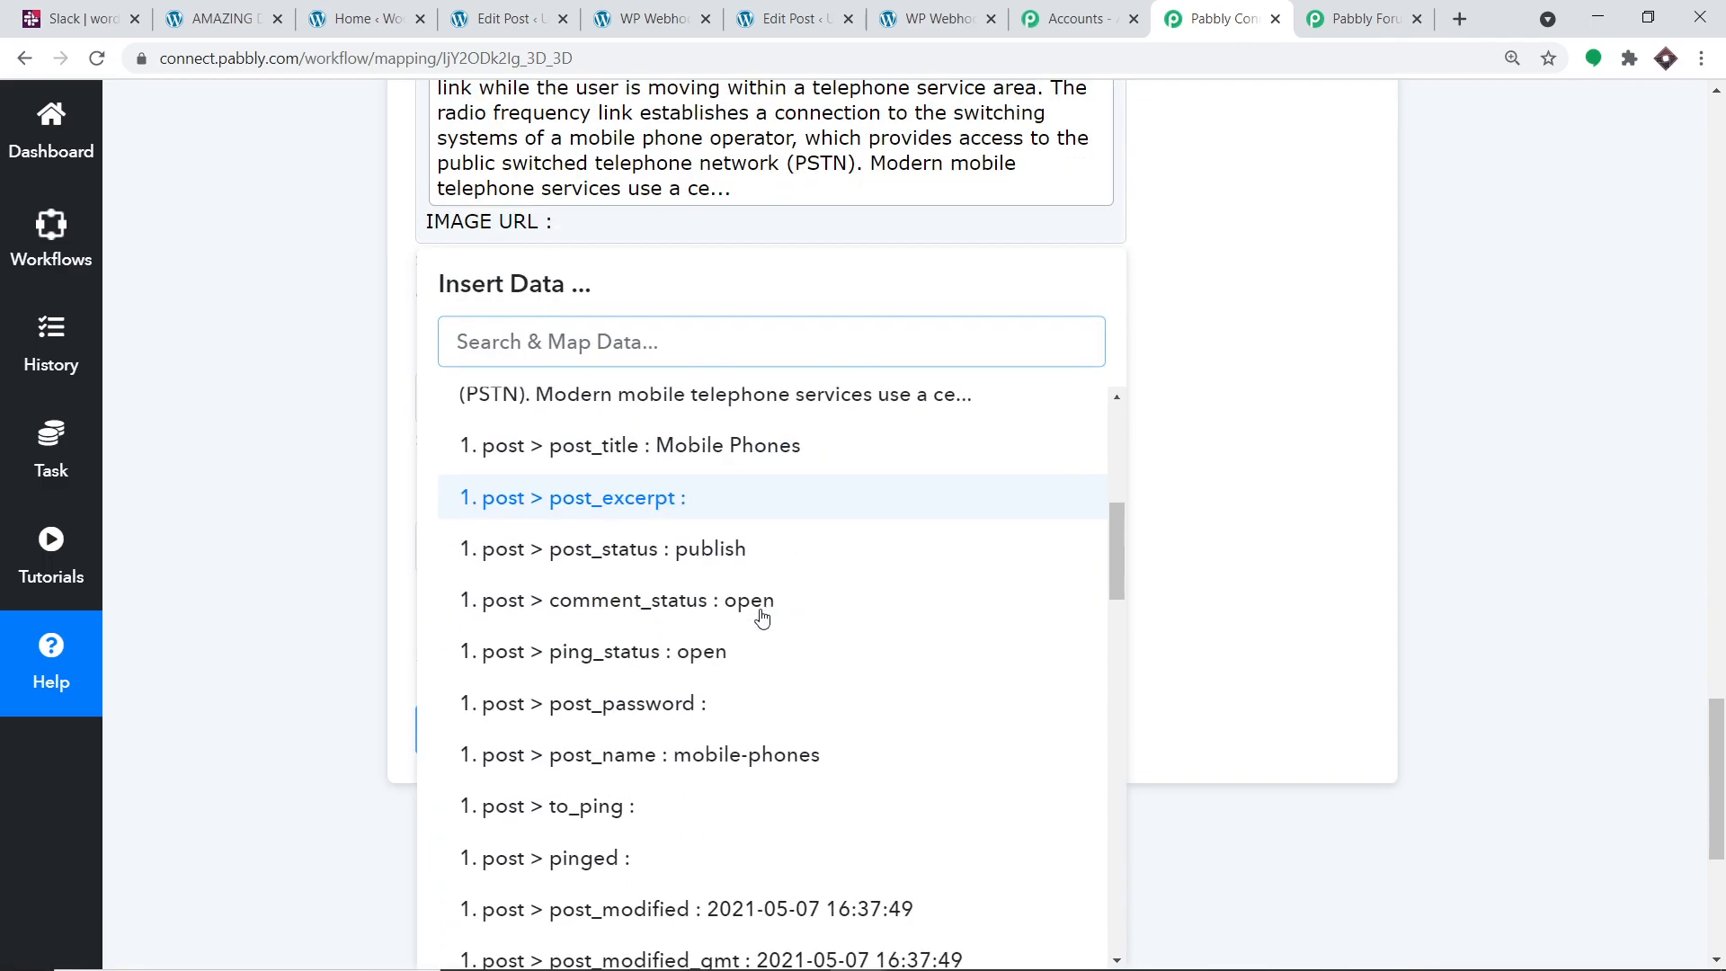
{"action": "scroll", "coordinate": [771, 629], "scroll_direction": "down", "scroll_amount": 12}
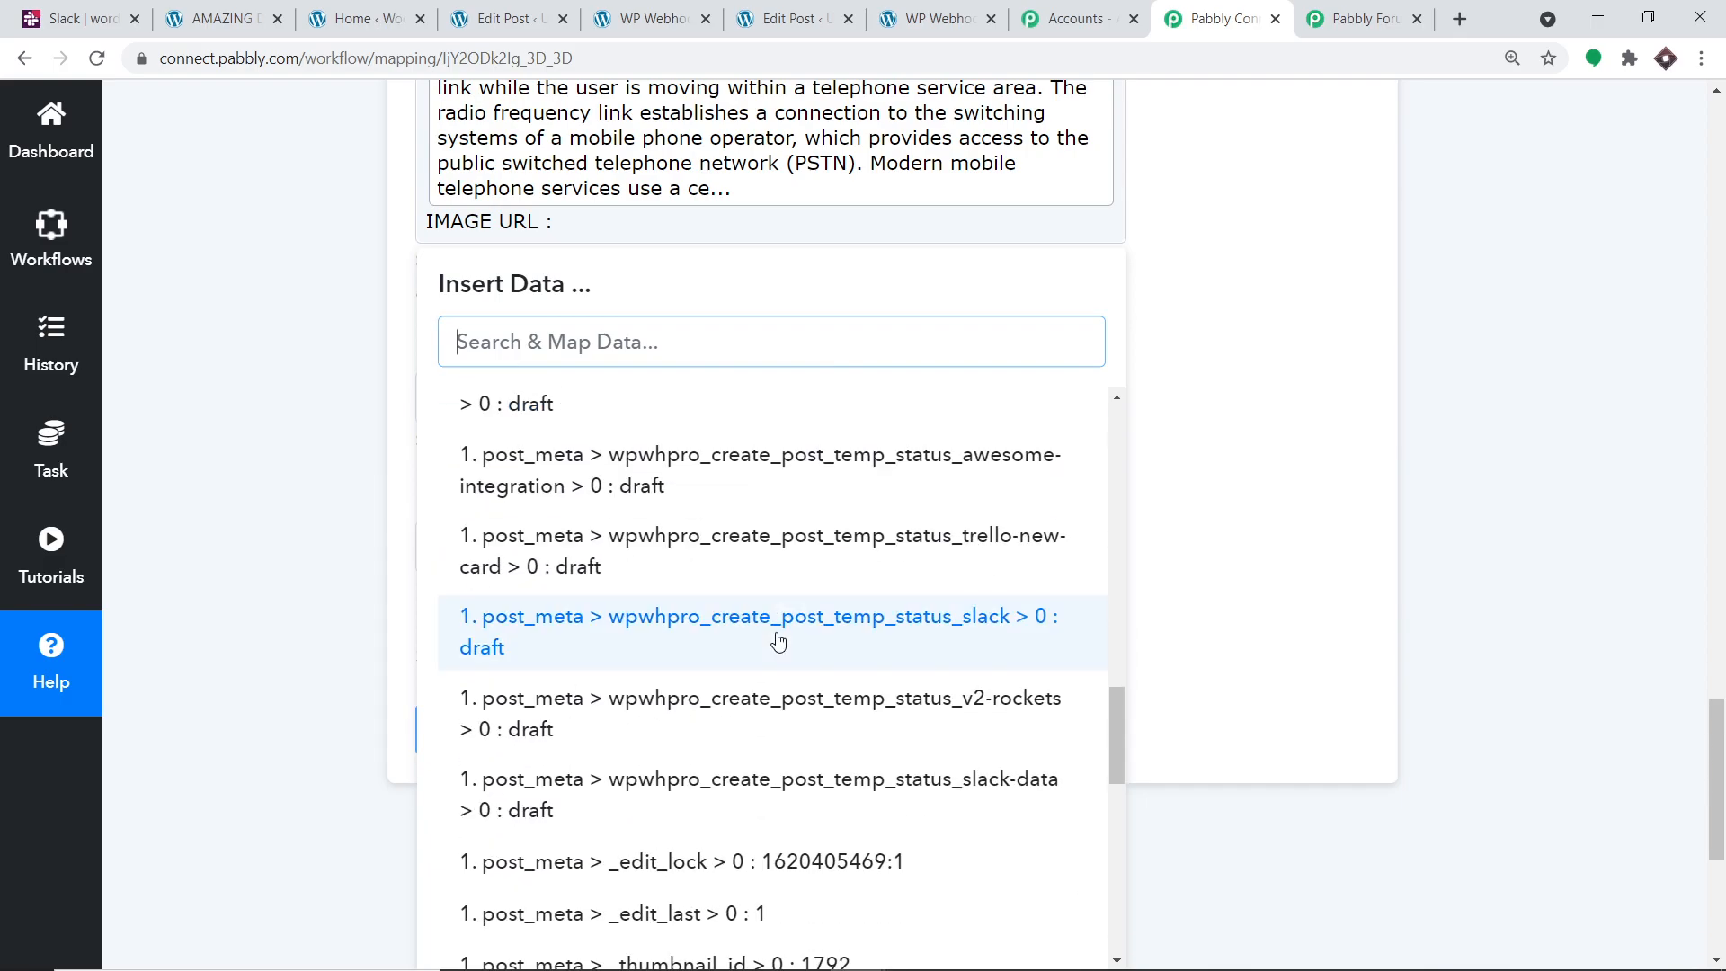
{"action": "scroll", "coordinate": [779, 641], "scroll_direction": "down", "scroll_amount": 10}
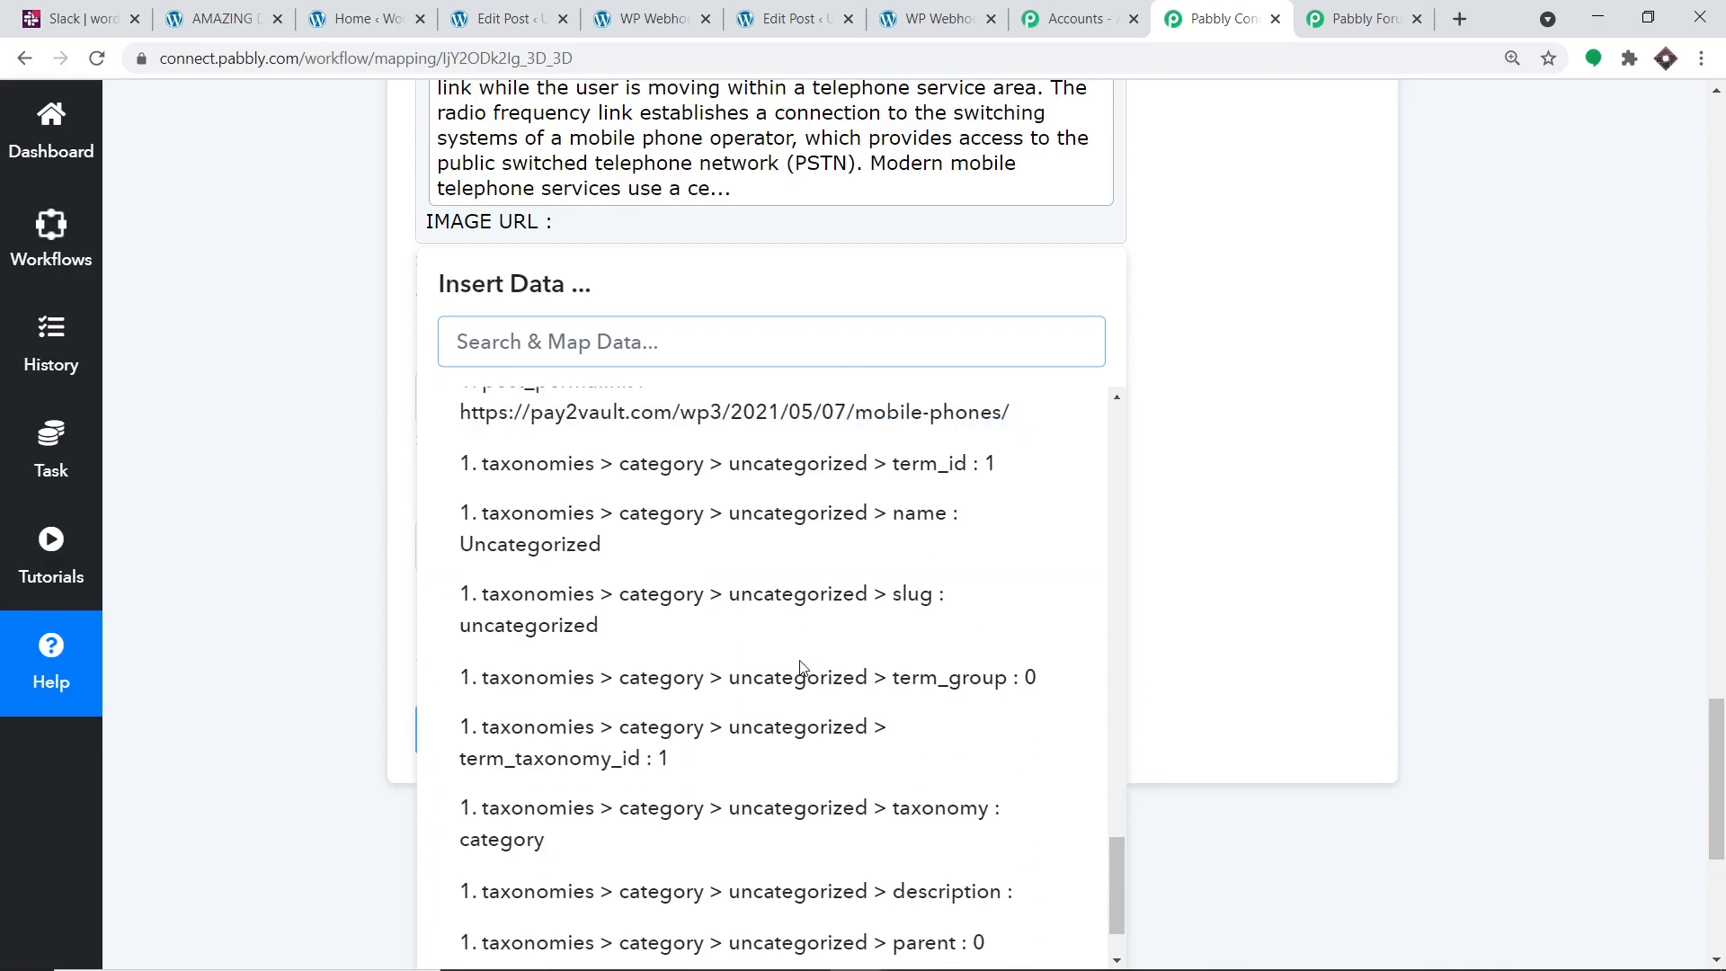
{"action": "scroll", "coordinate": [807, 710], "scroll_direction": "down", "scroll_amount": 3}
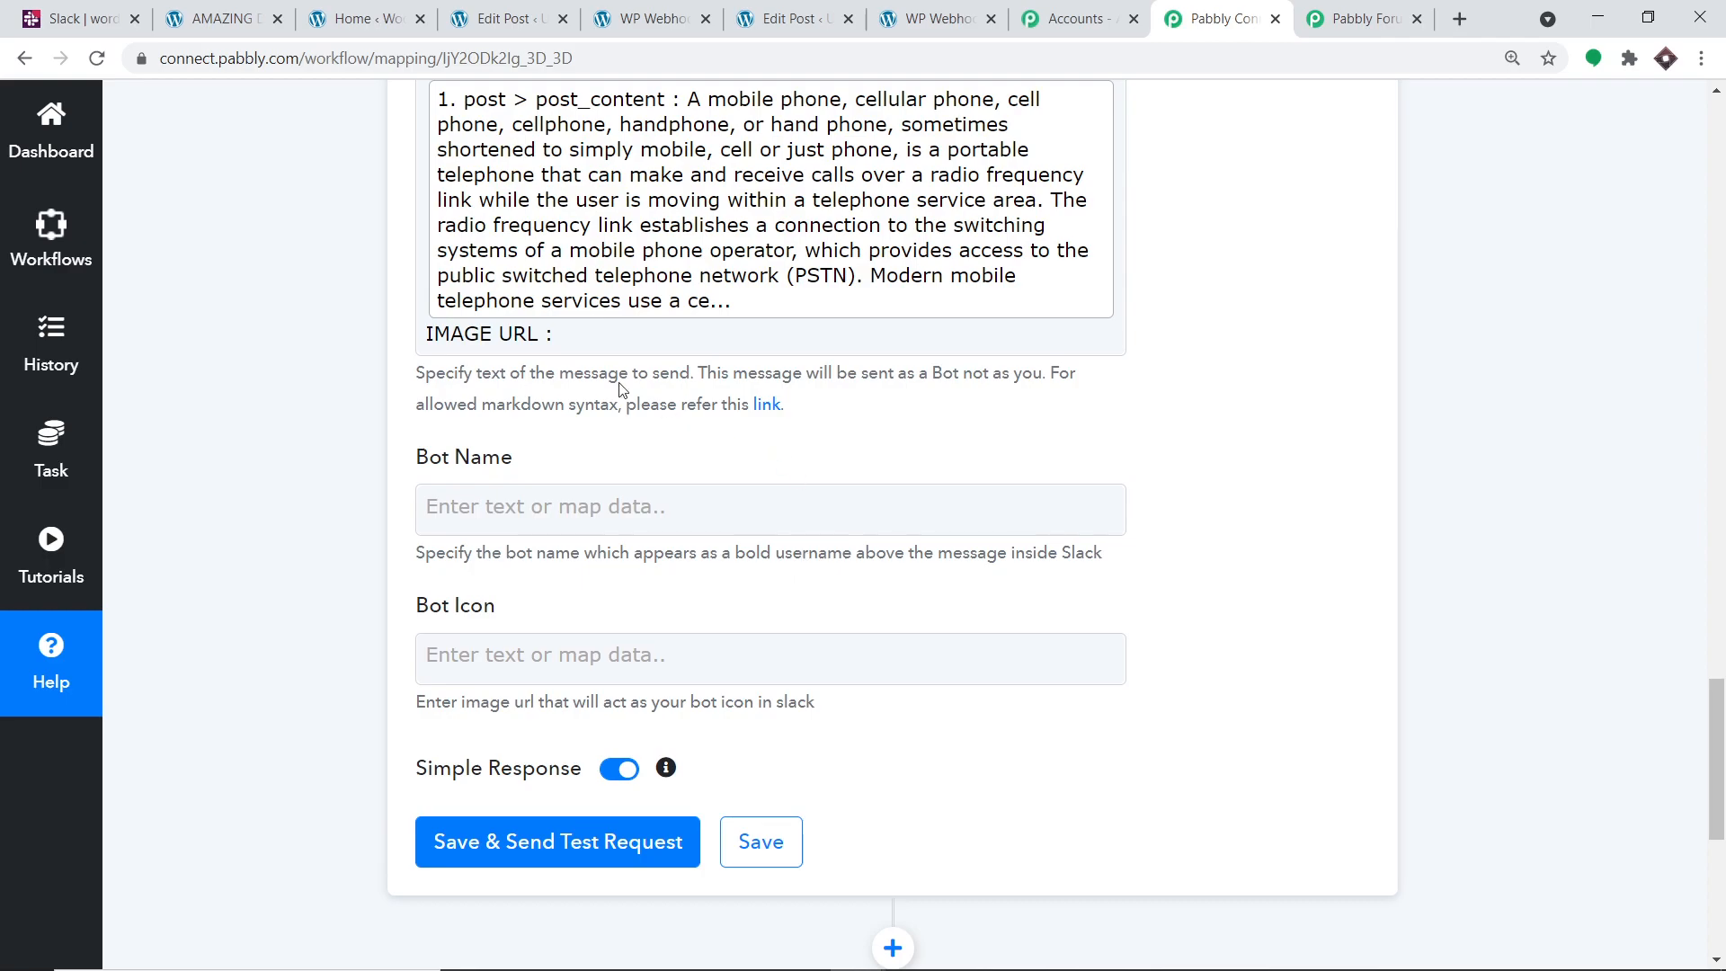
{"action": "left_click", "coordinate": [567, 344]}
{"action": "scroll", "coordinate": [959, 766], "scroll_direction": "up", "scroll_amount": 1}
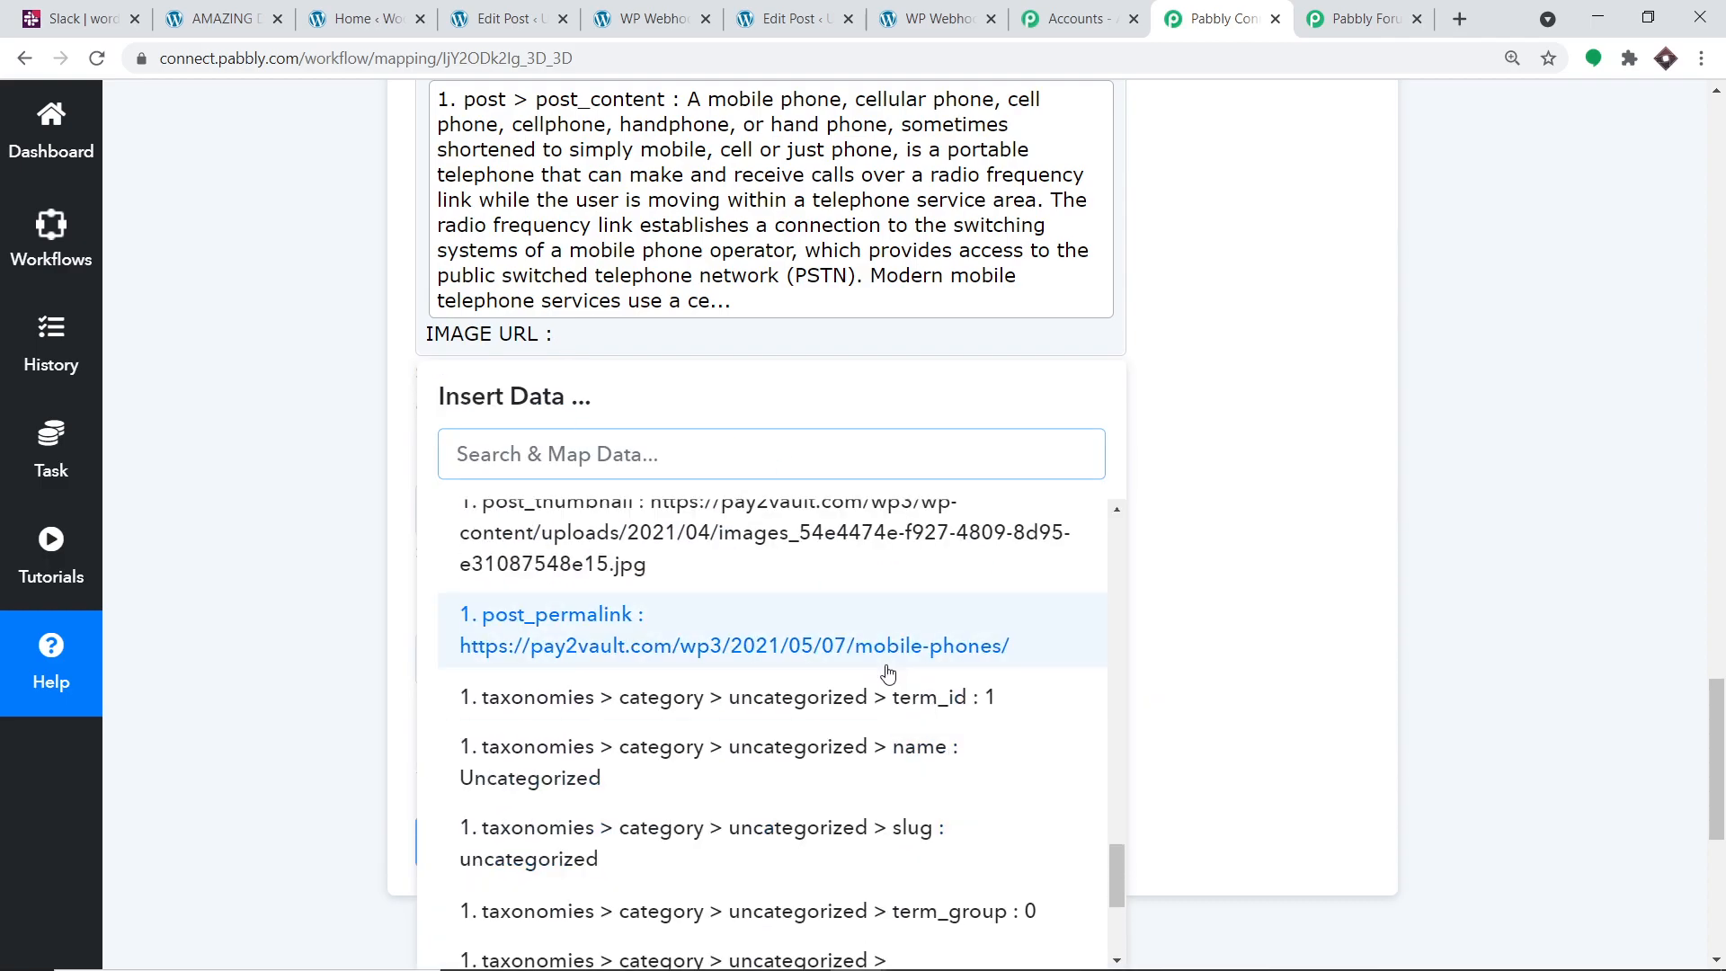
{"action": "left_click", "coordinate": [883, 666]}
{"action": "left_click", "coordinate": [1291, 318]}
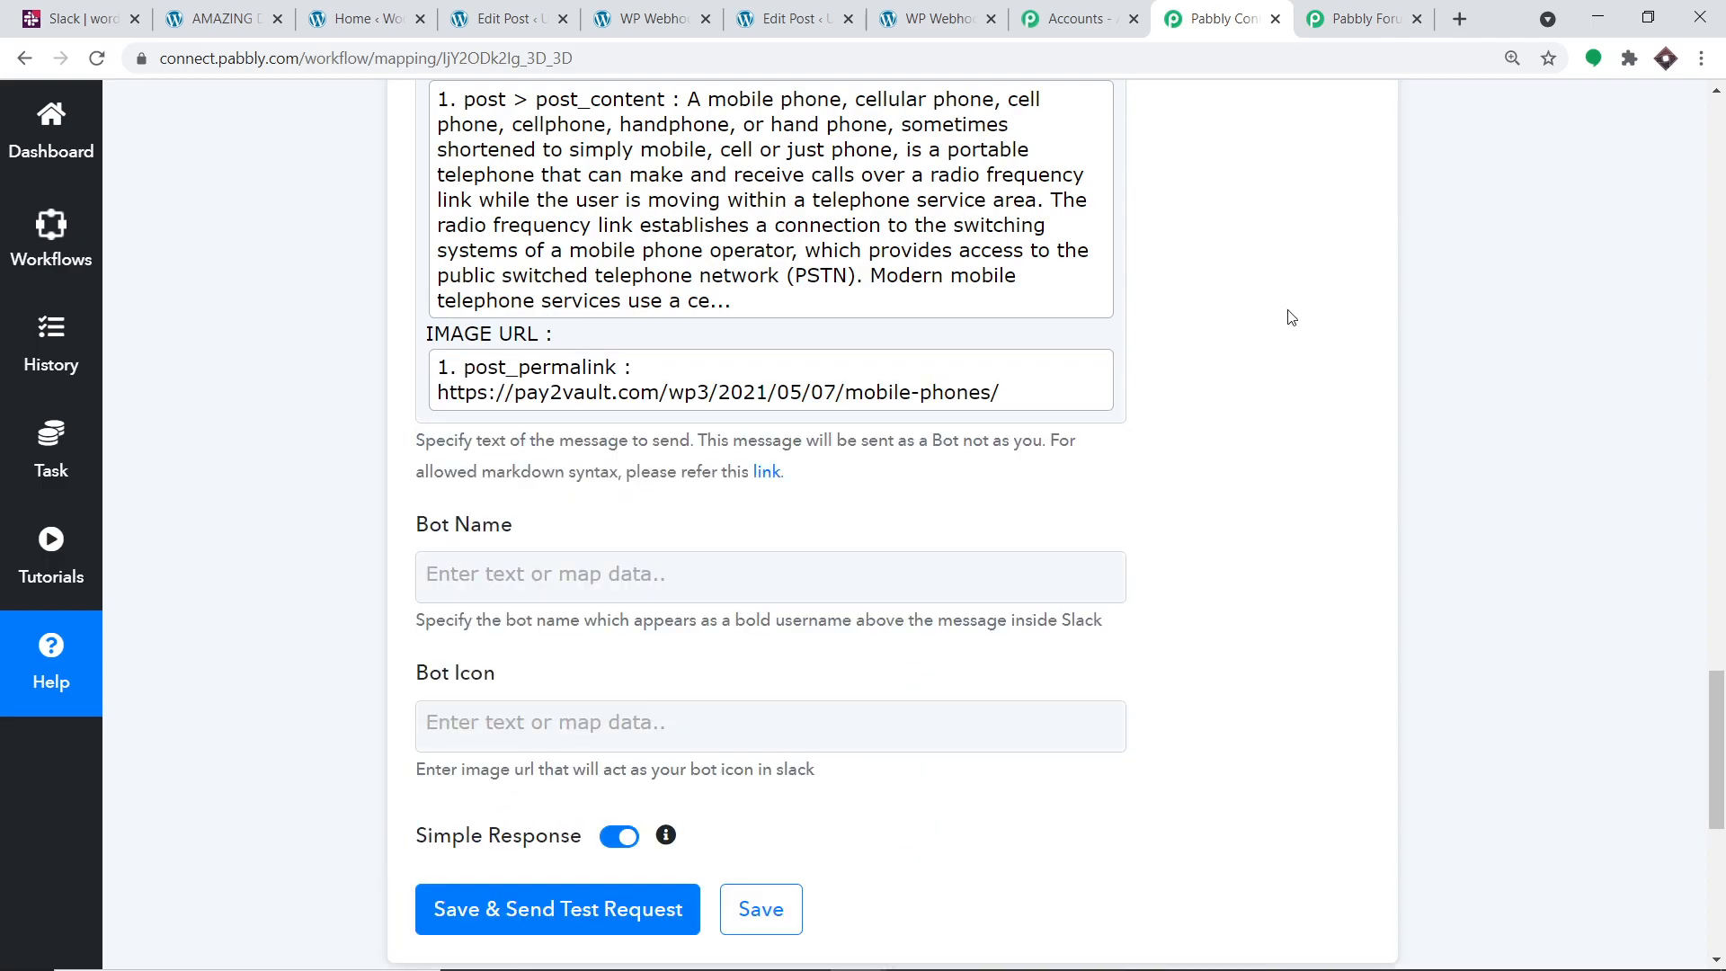
Enter a first name as the bot name of the Slack action
{"action": "left_click", "coordinate": [545, 566]}
{"action": "type", "text": "Micheal"}
{"action": "left_click", "coordinate": [1228, 450]}
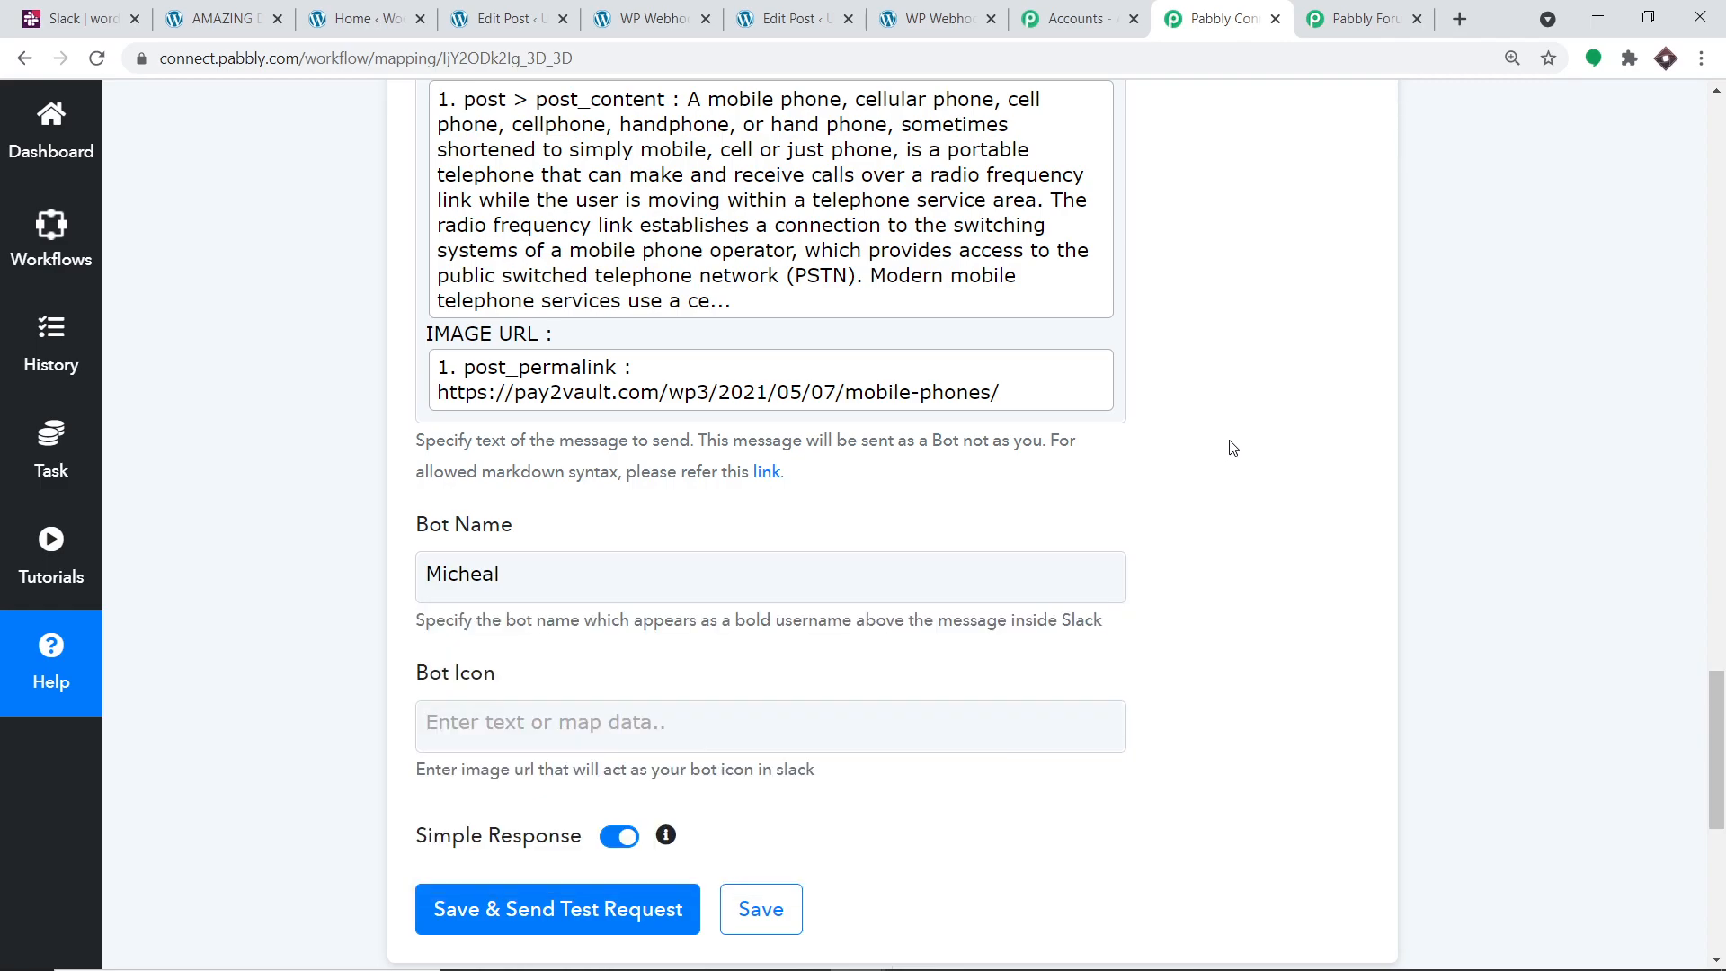
Save the Slack action, send a test request, and check the wordpress-posts channel in Slack for the message
{"action": "scroll", "coordinate": [1186, 504], "scroll_direction": "down", "scroll_amount": 4}
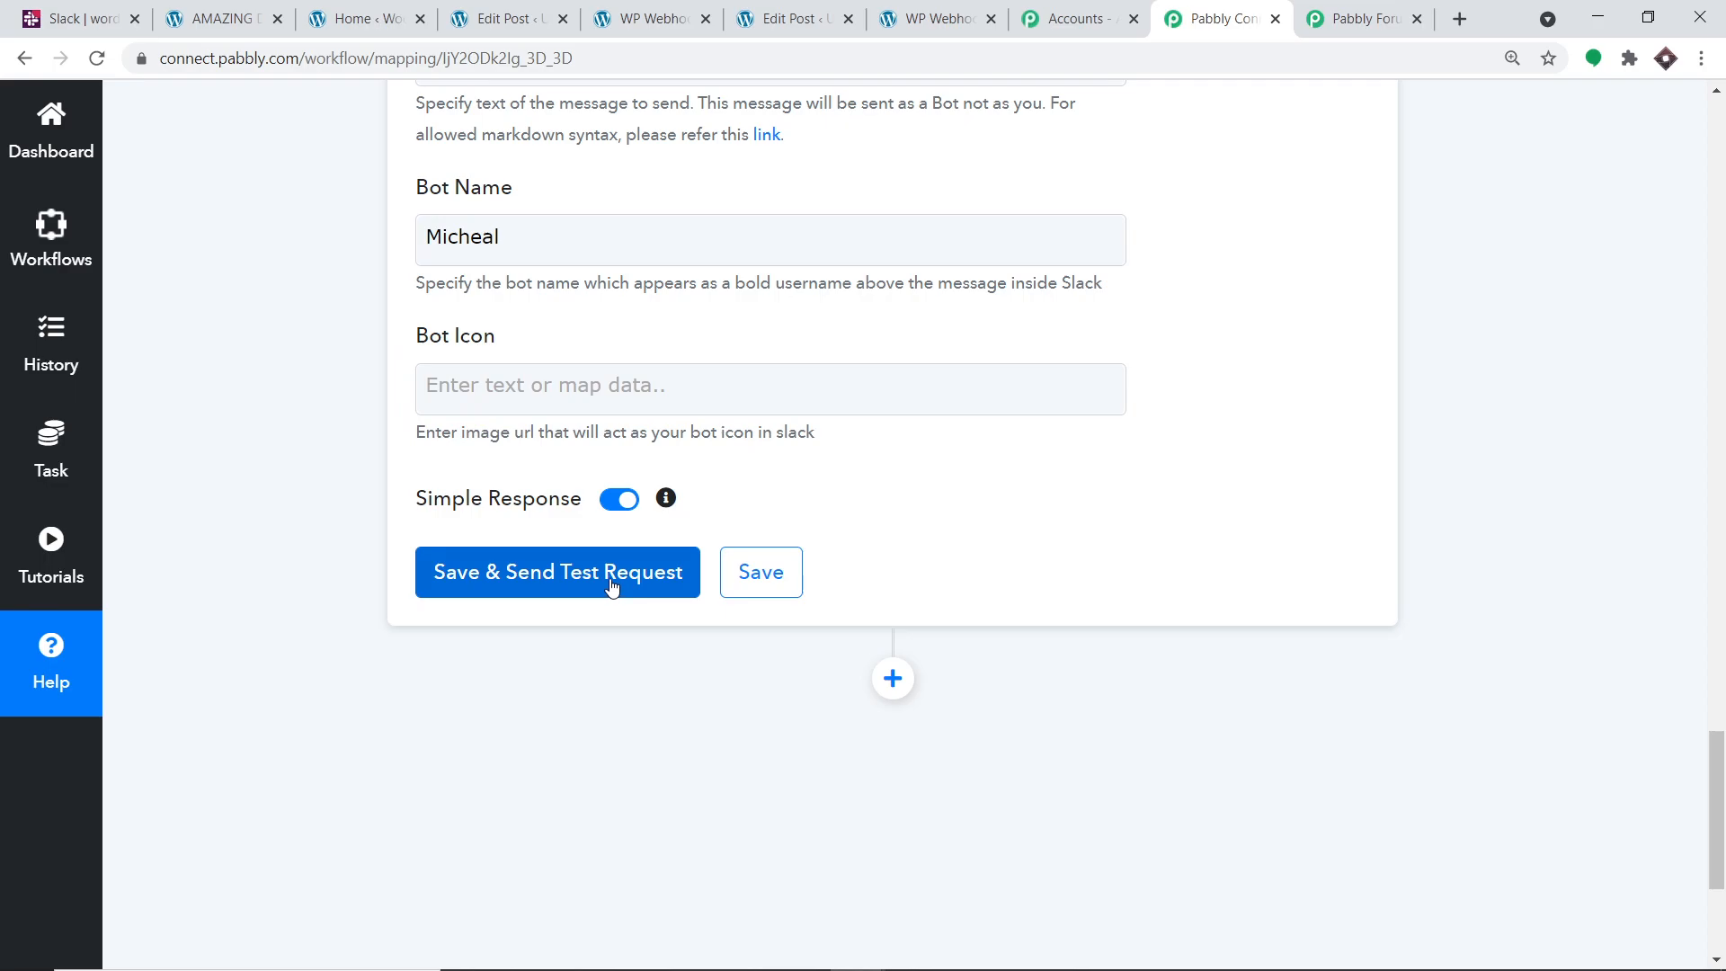
{"action": "left_click", "coordinate": [610, 581]}
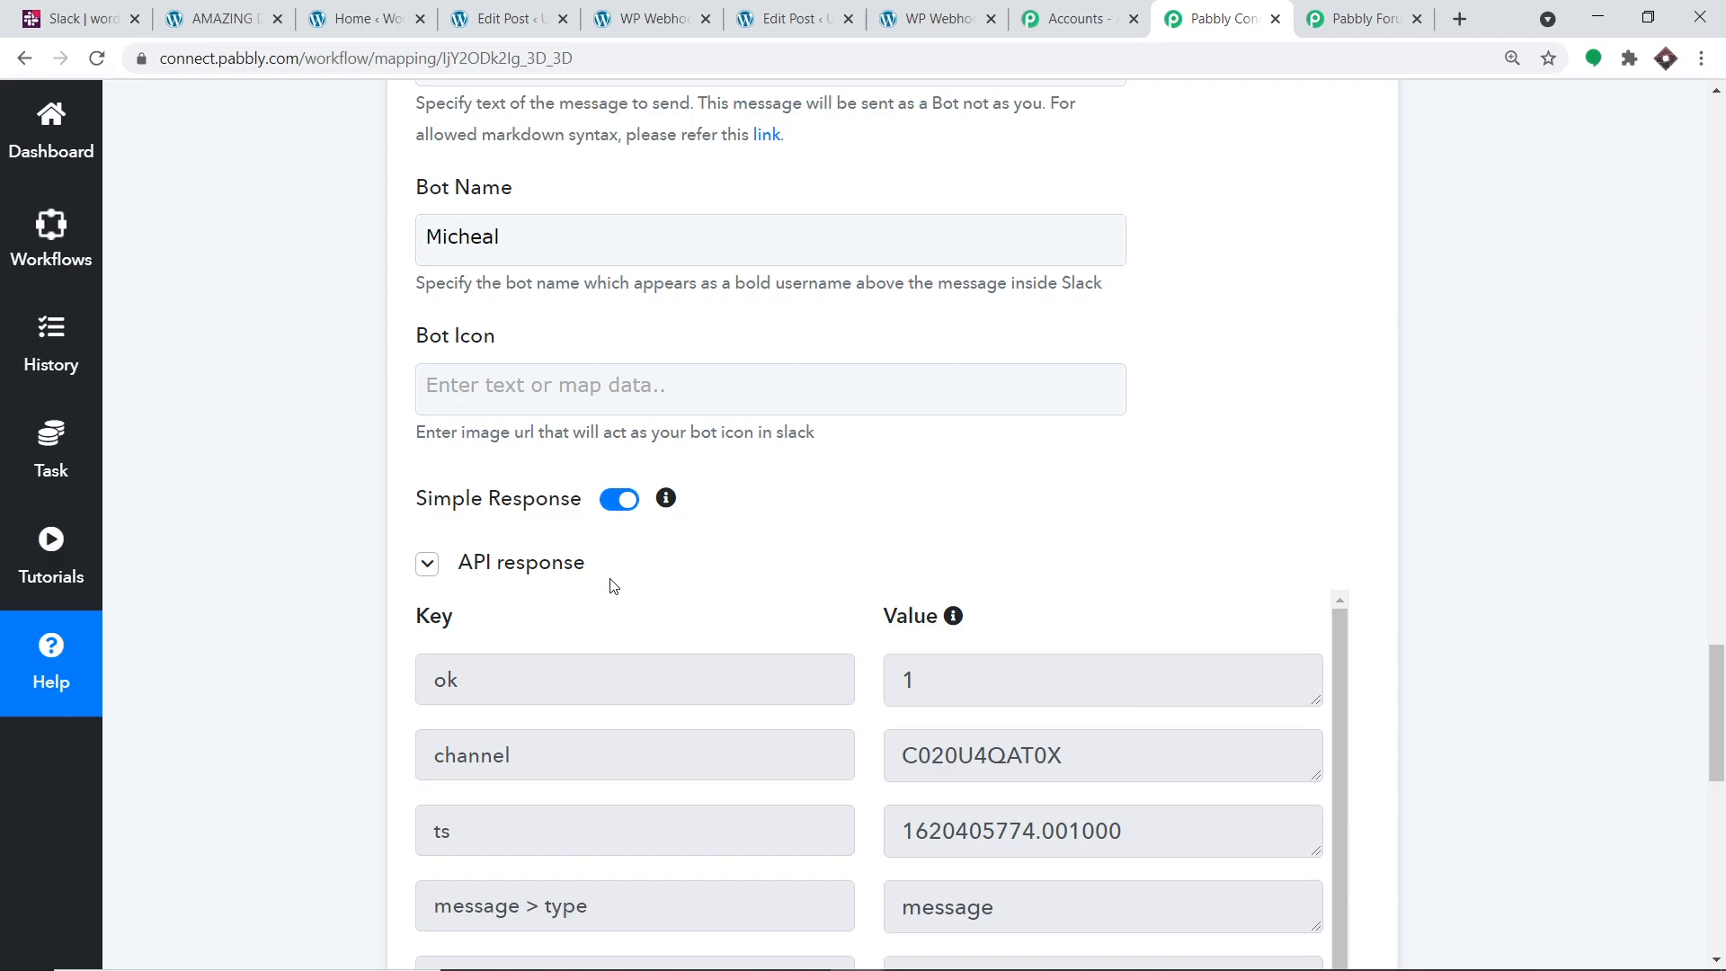
{"action": "left_click", "coordinate": [77, 18]}
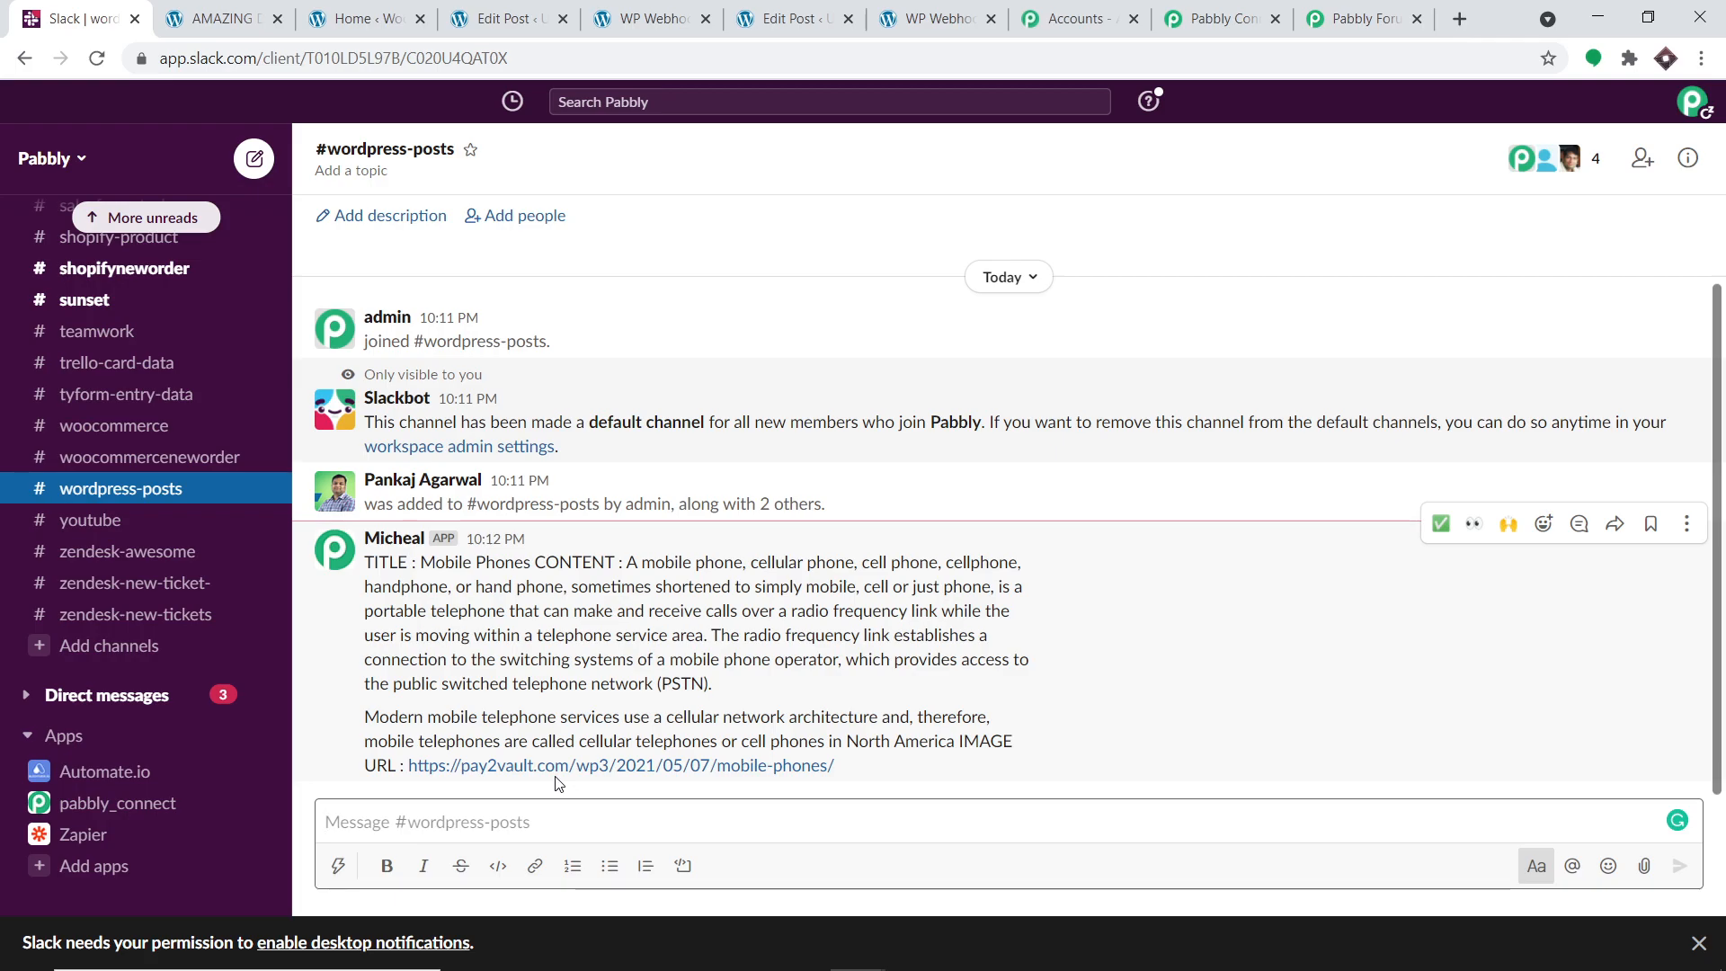
Back in Pabbly Connect, collapse the Slack action and the WordPress trigger to review the WordPress To Slack workflow as a whole
{"action": "left_click", "coordinate": [1258, 17]}
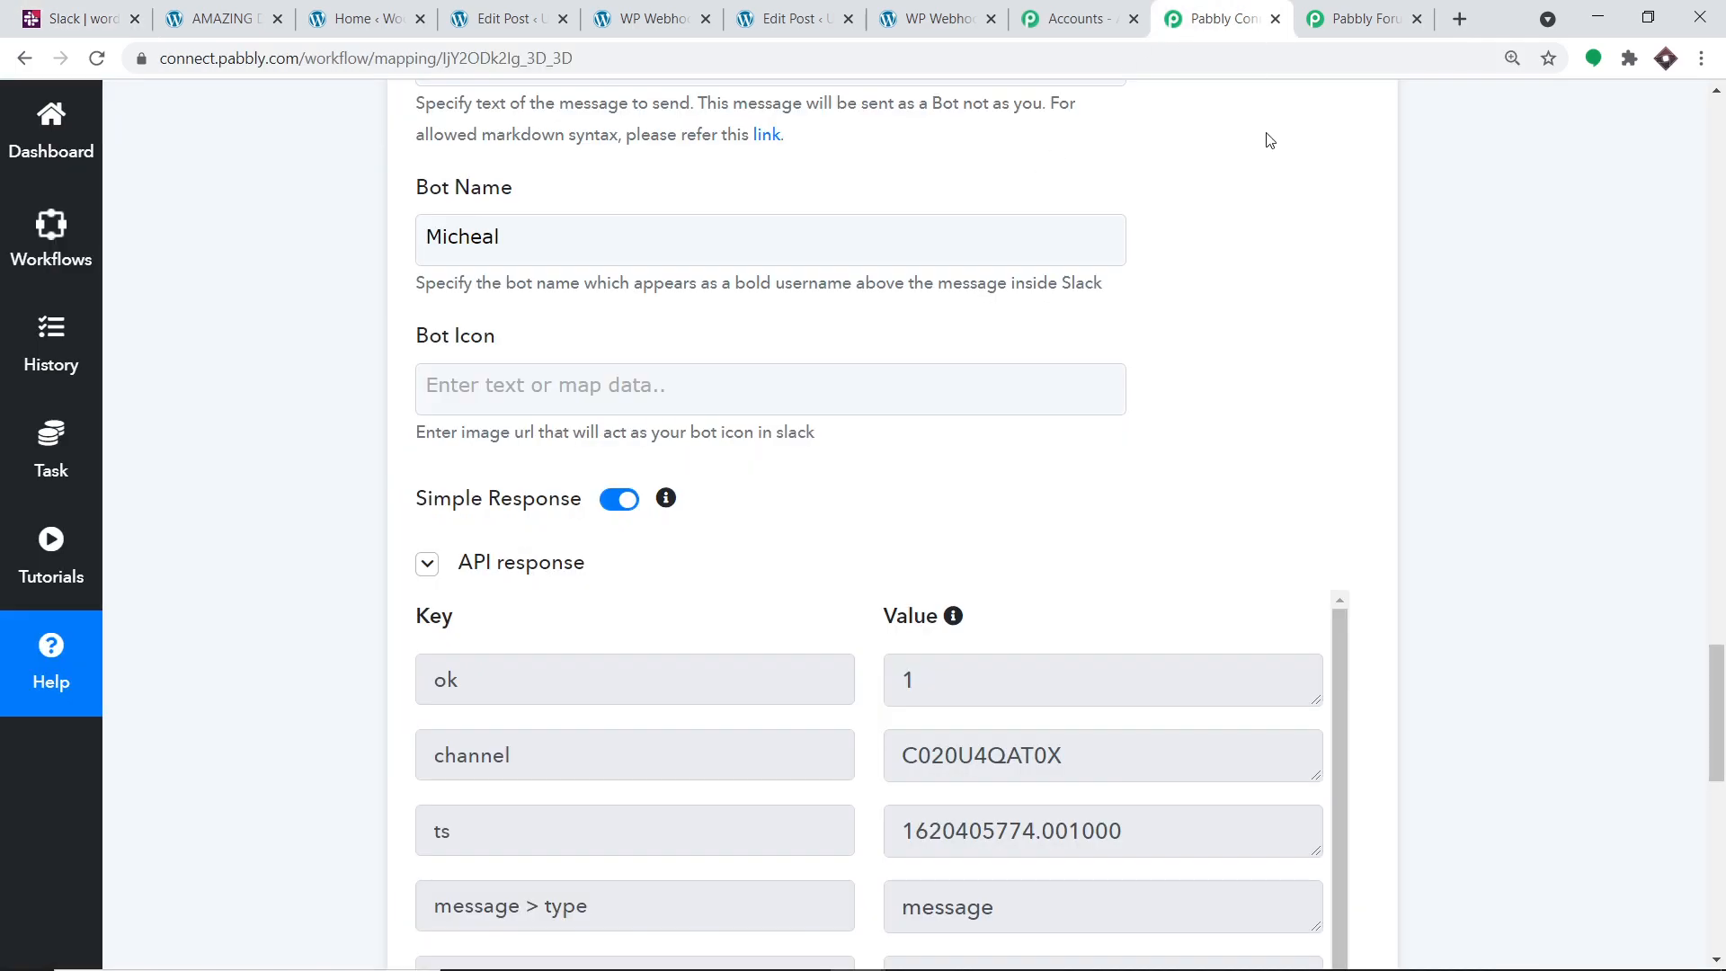
{"action": "scroll", "coordinate": [882, 486], "scroll_direction": "up", "scroll_amount": 15}
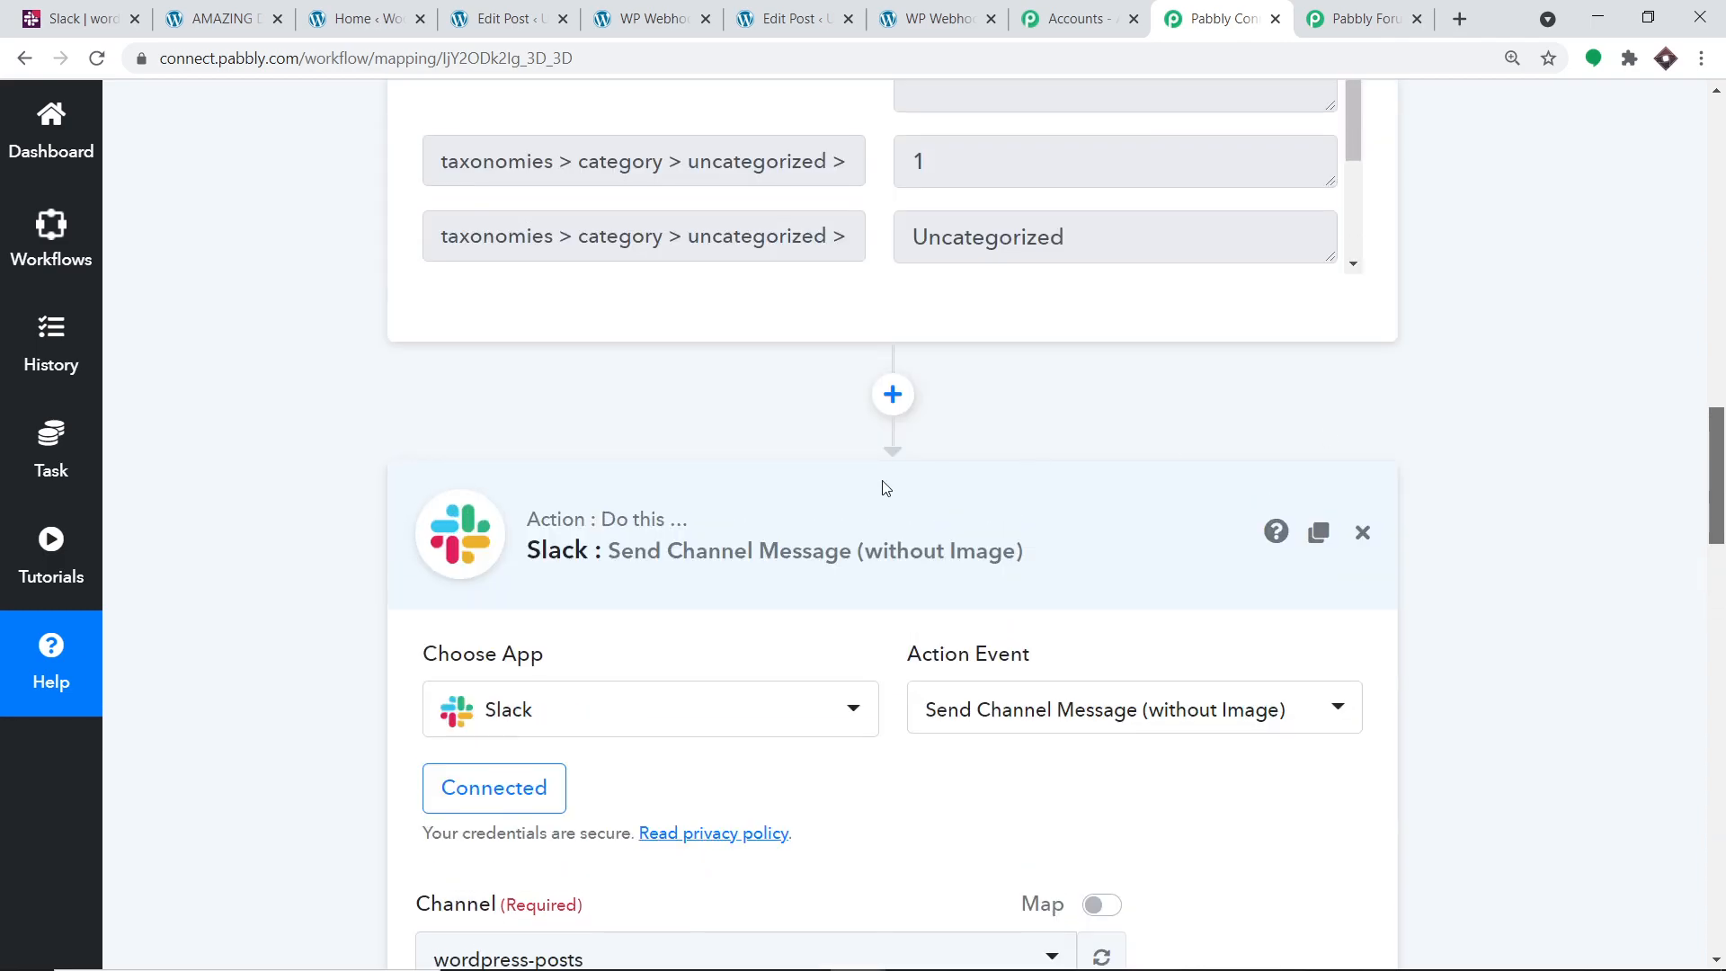
{"action": "left_click", "coordinate": [796, 527]}
{"action": "left_click", "coordinate": [1722, 393]}
{"action": "left_click", "coordinate": [1722, 394]}
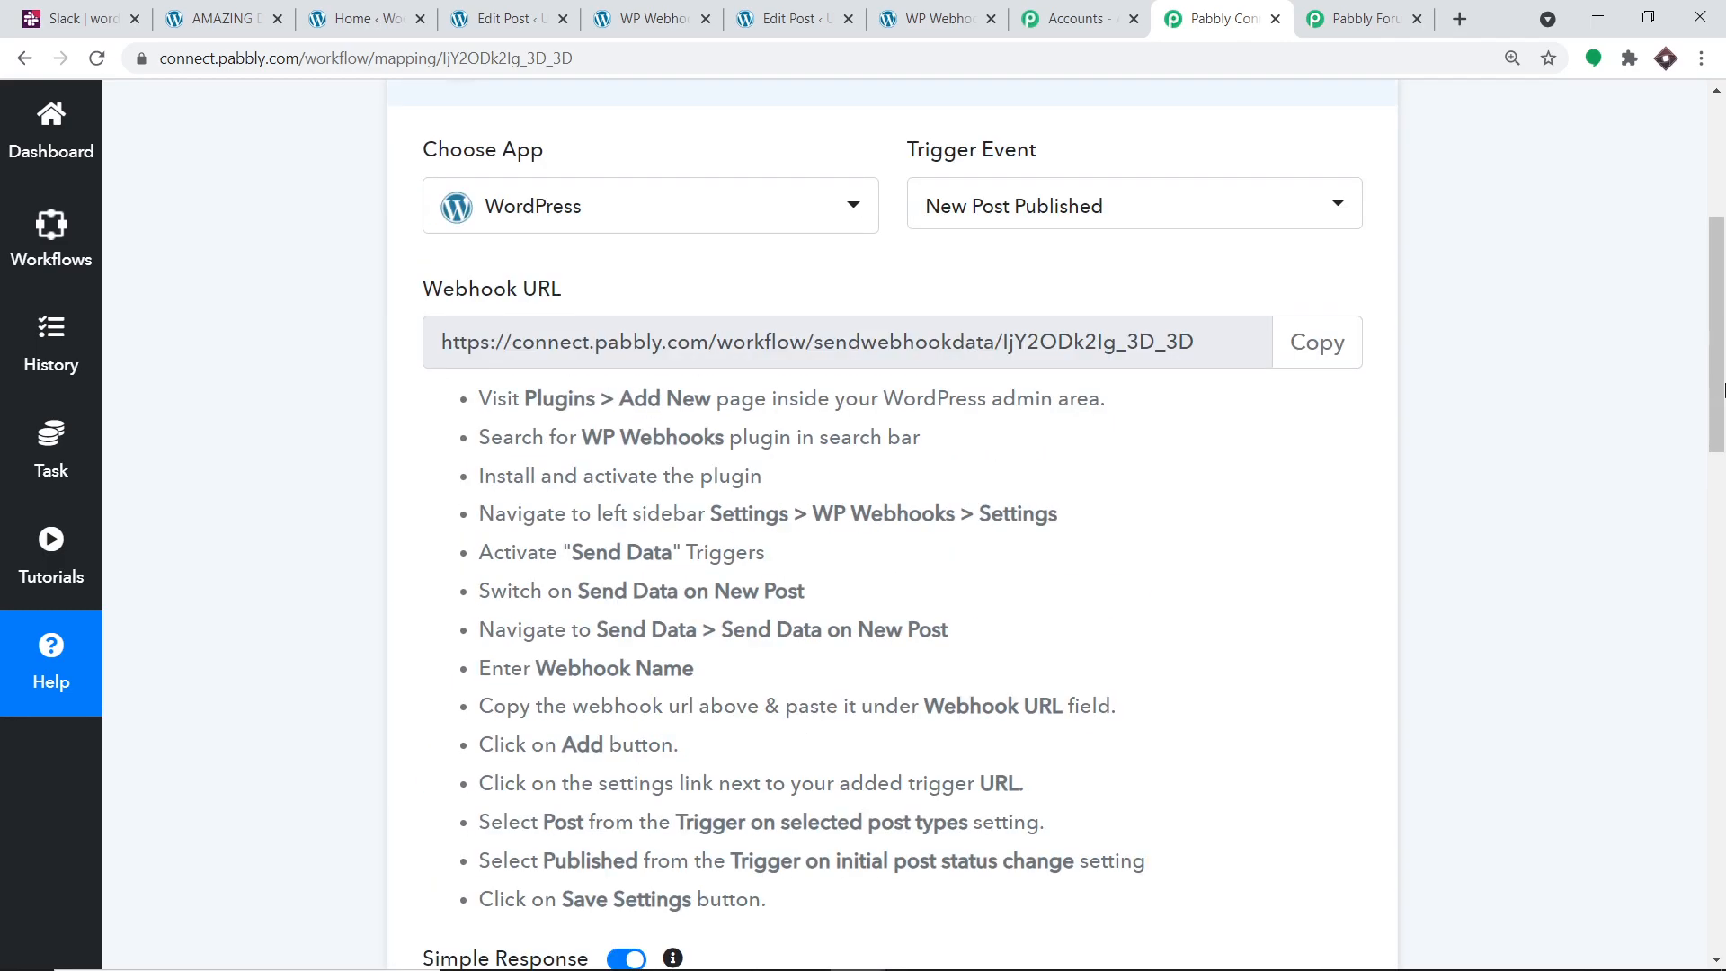
{"action": "left_click_drag", "start_coordinate": [1722, 394], "coordinate": [1723, 278]}
{"action": "left_click", "coordinate": [843, 501]}
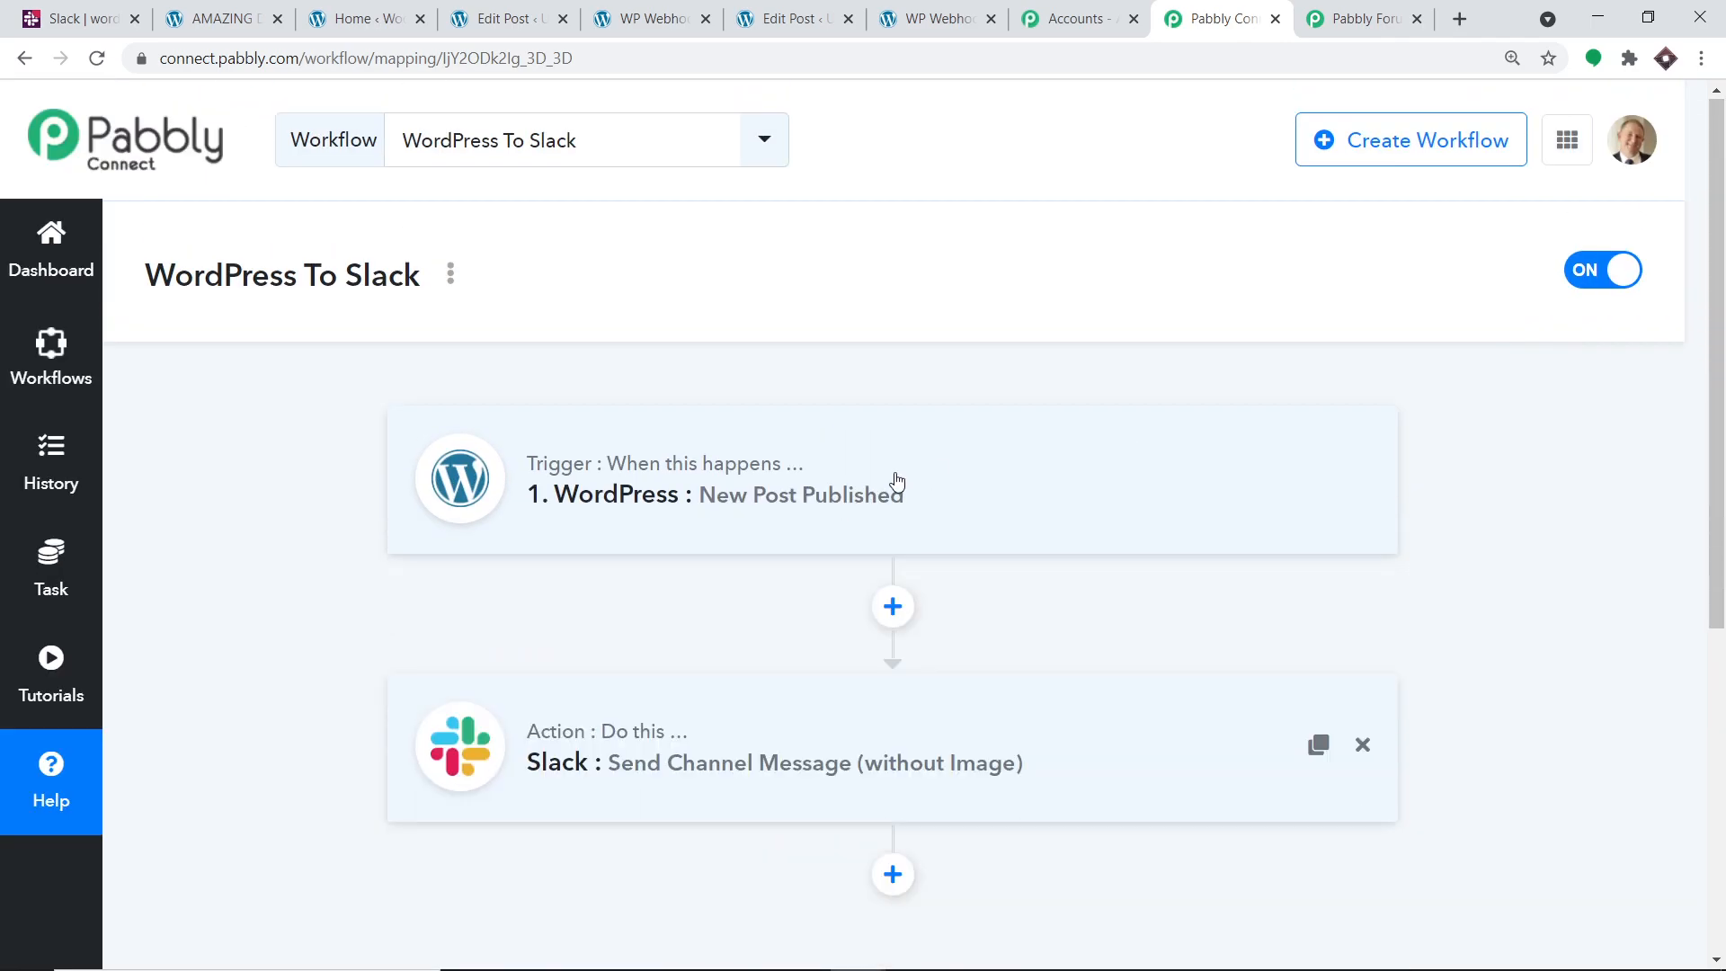
{"action": "scroll", "coordinate": [893, 480], "scroll_direction": "down", "scroll_amount": 1}
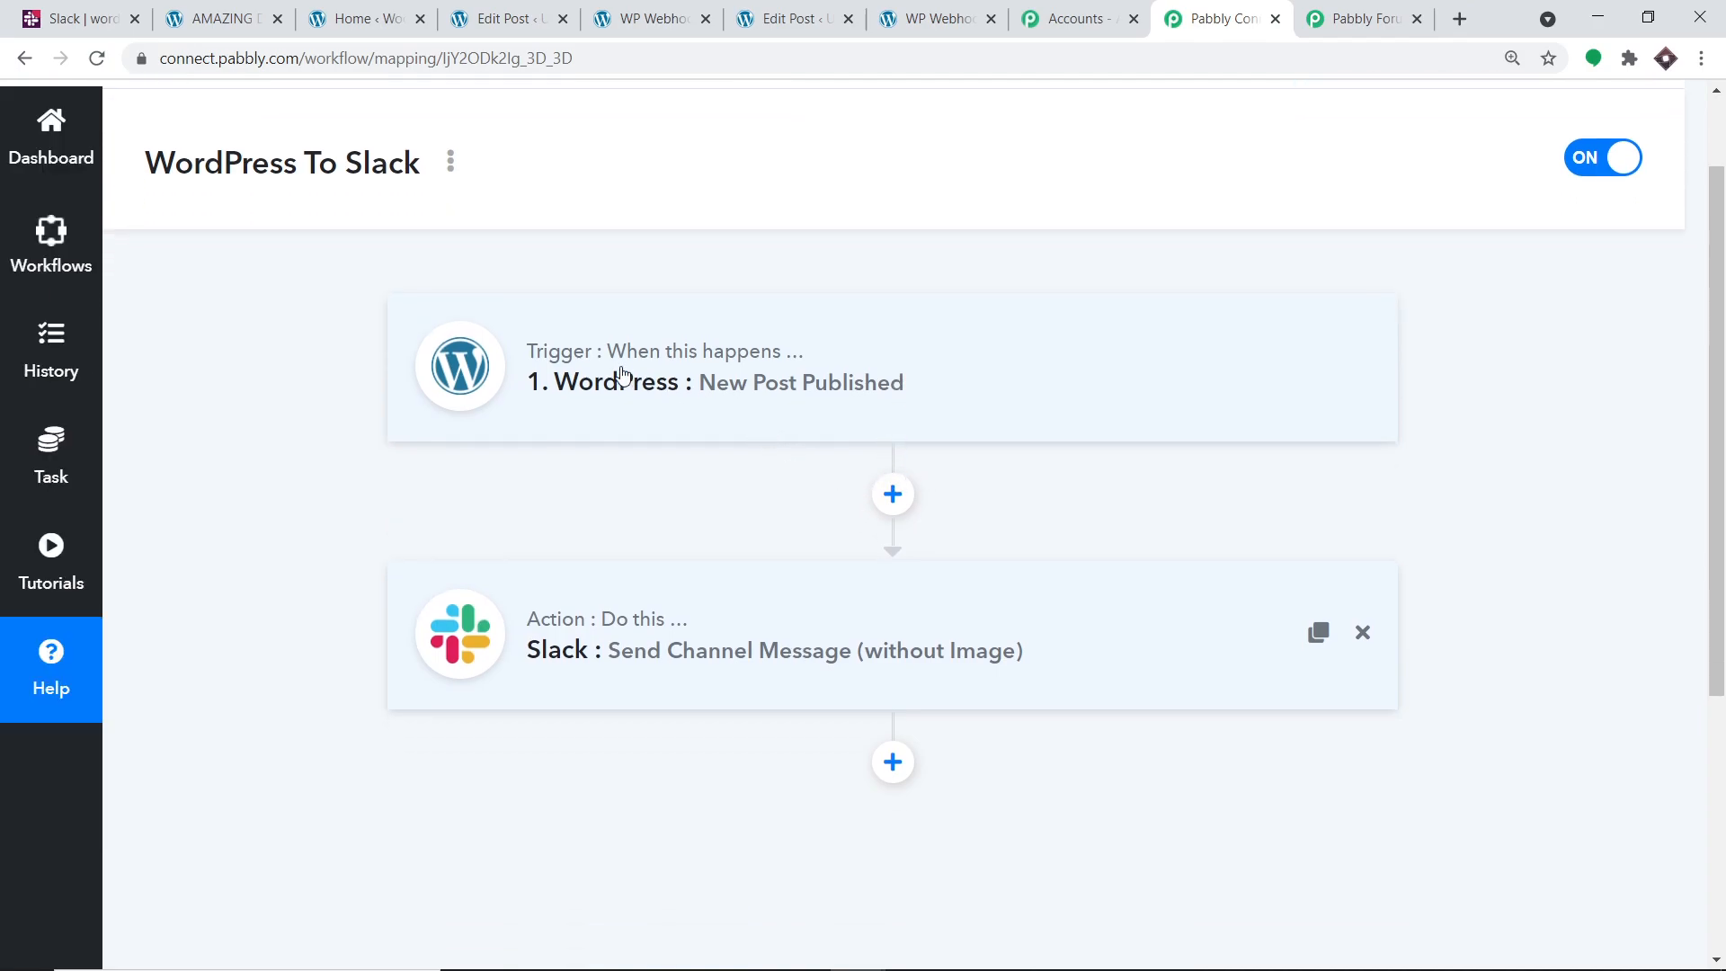